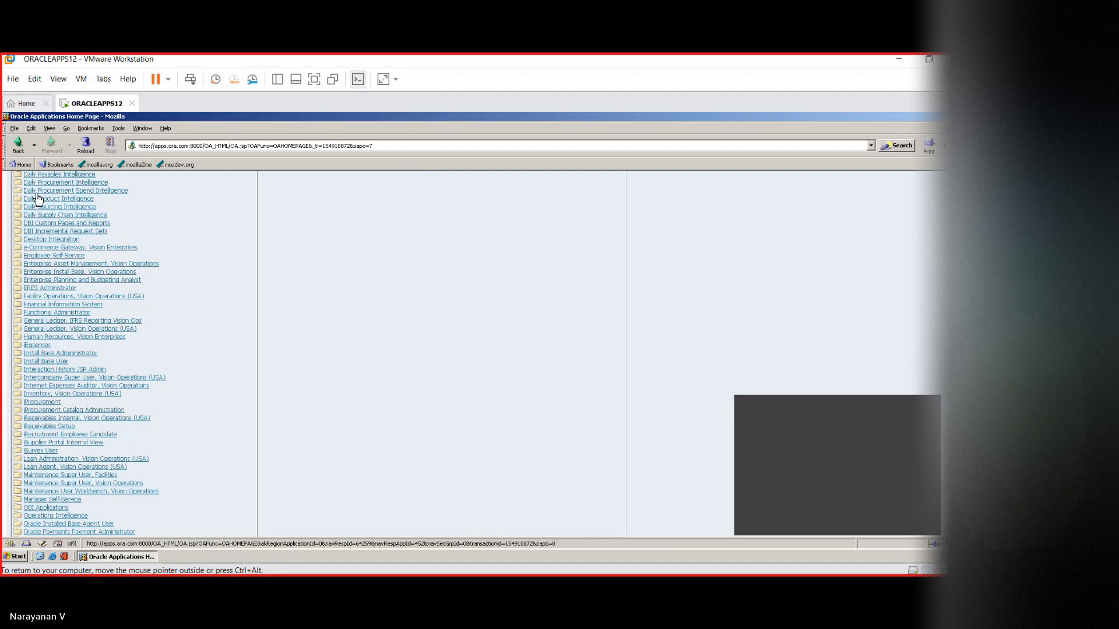
- Open journal entry under General Ledger, Vision Operations (USA), and close the journal search and Enter Journals windows to return to the Navigator
click(90, 331)
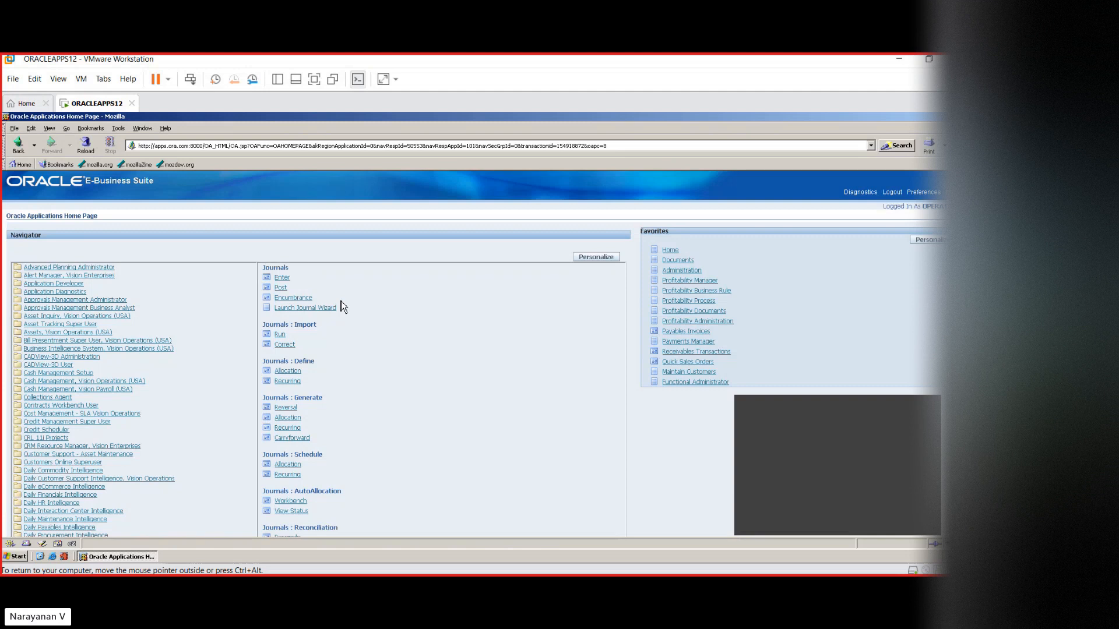
click(282, 278)
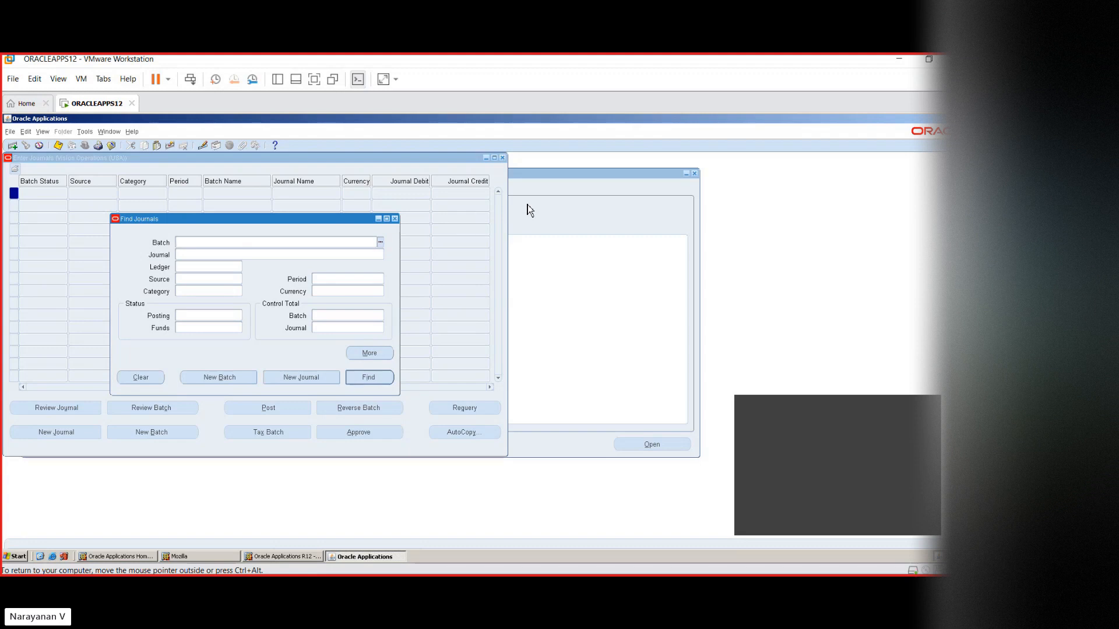
click(395, 219)
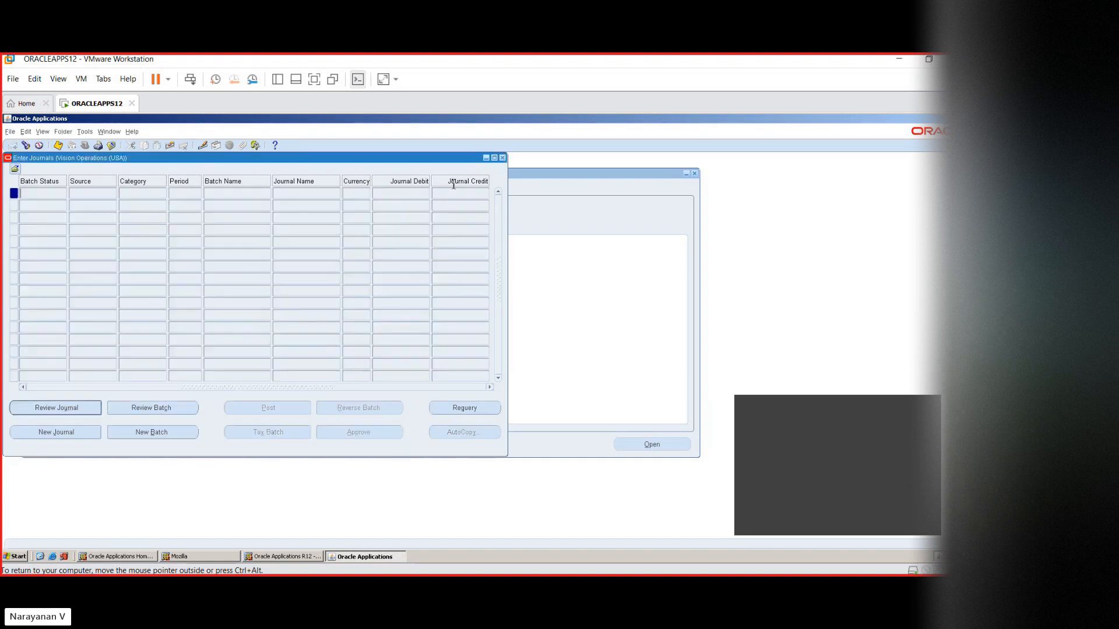
click(503, 158)
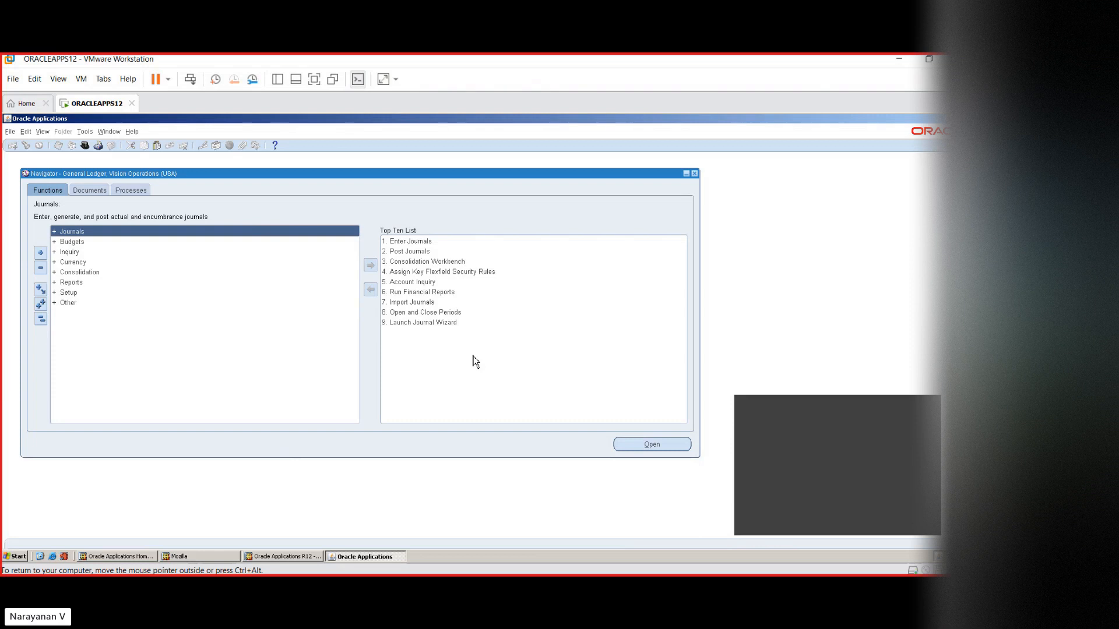
- Launch the Journal Wizard from the Navigator and choose the Budgets - Single layout
click(435, 323)
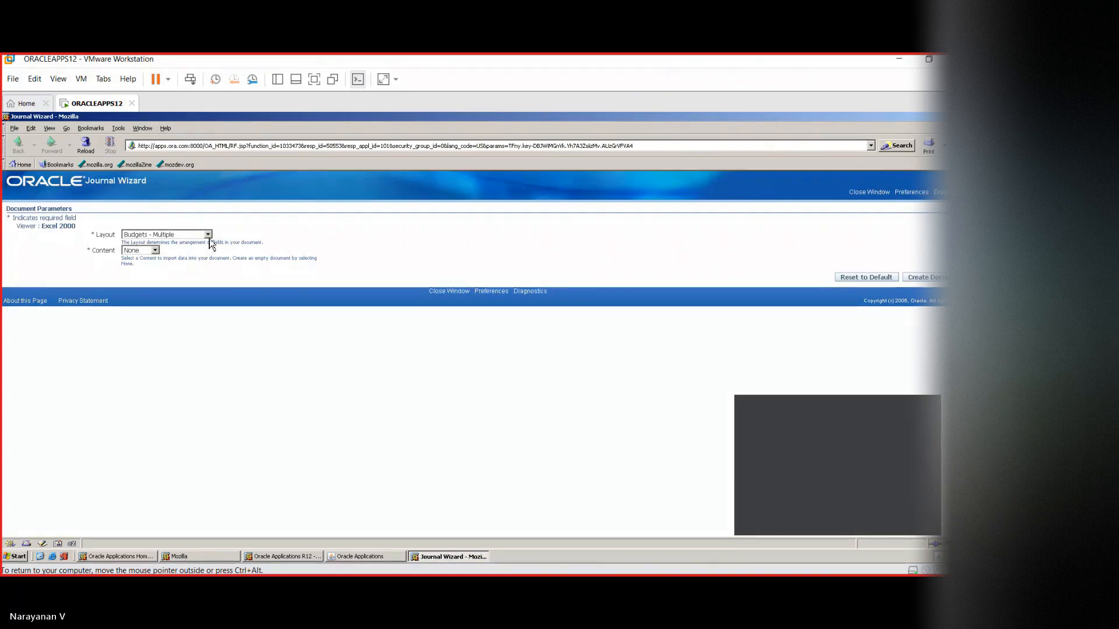
click(208, 234)
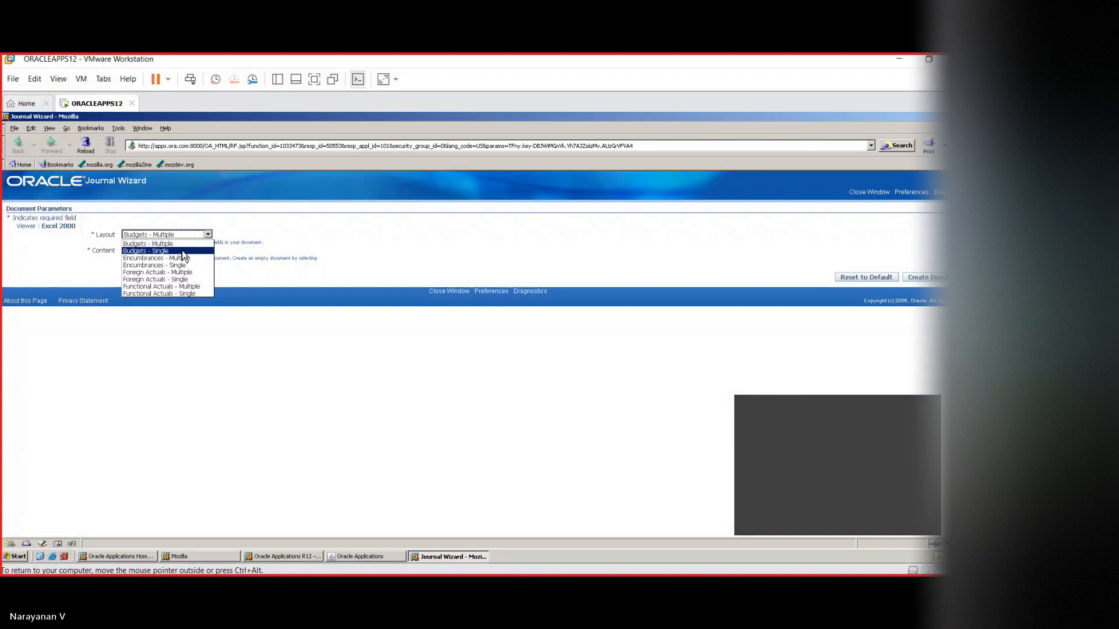
click(182, 249)
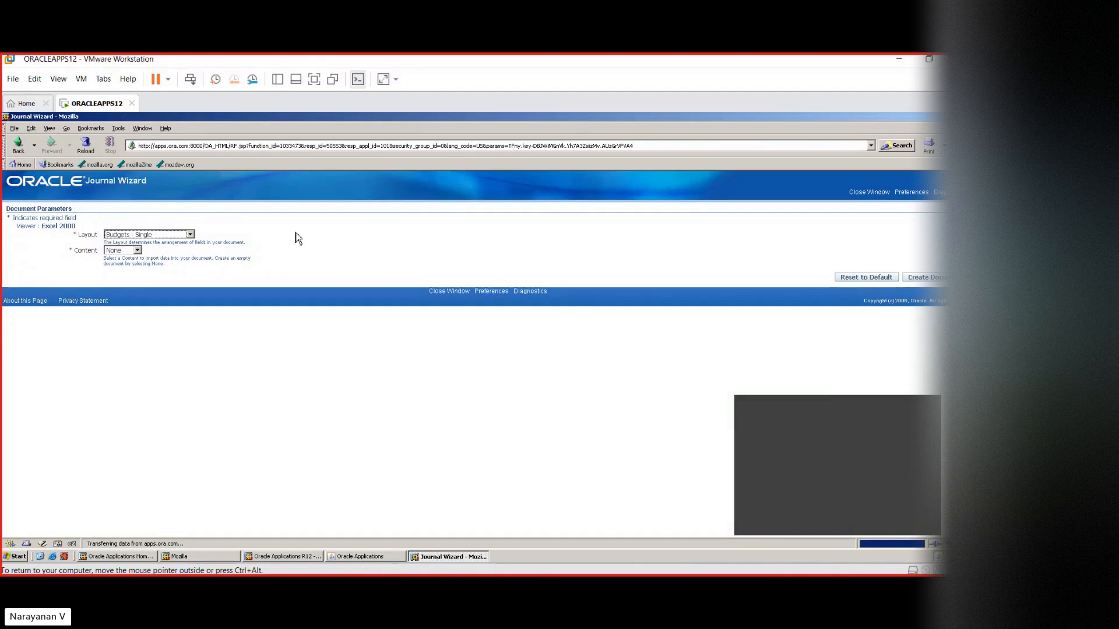
click(190, 235)
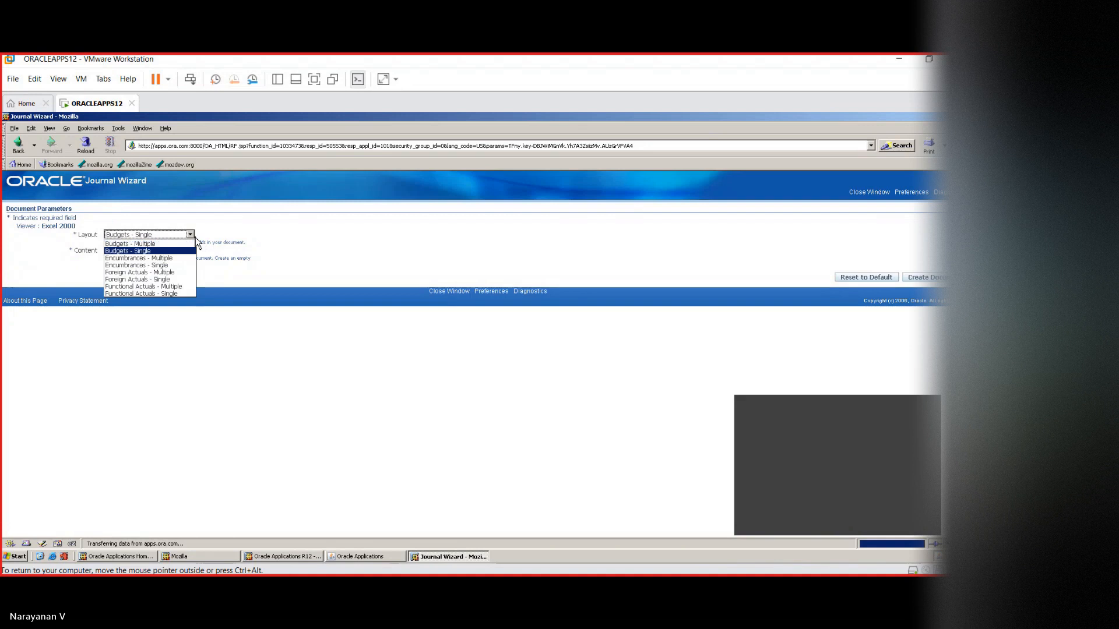
click(165, 252)
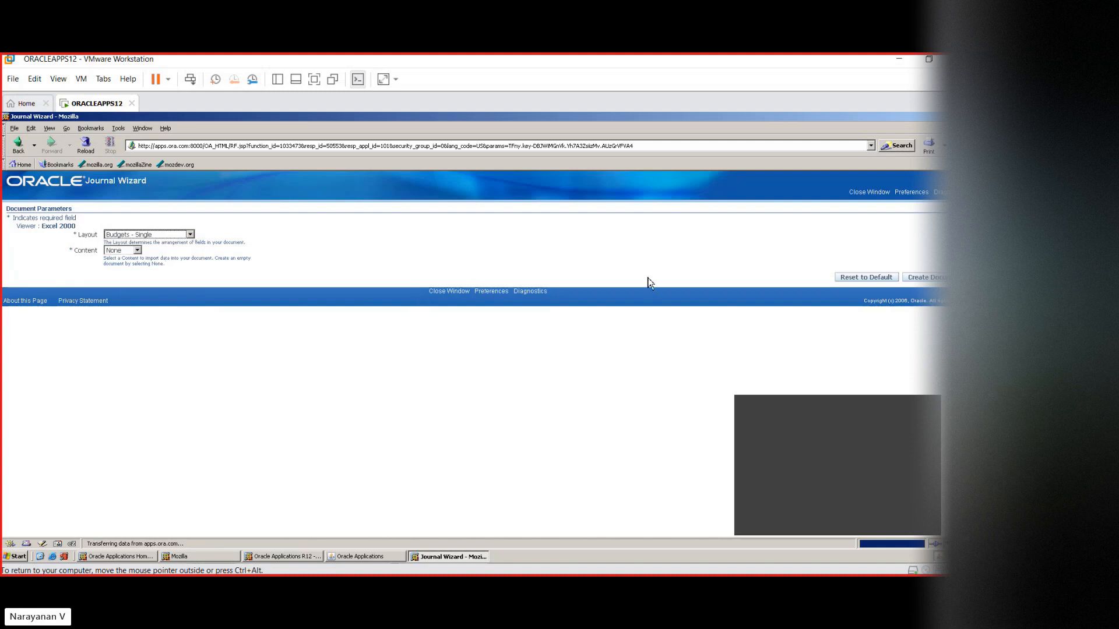
- Create the journal document and open WebADI.xls with the default application, Excel
click(922, 278)
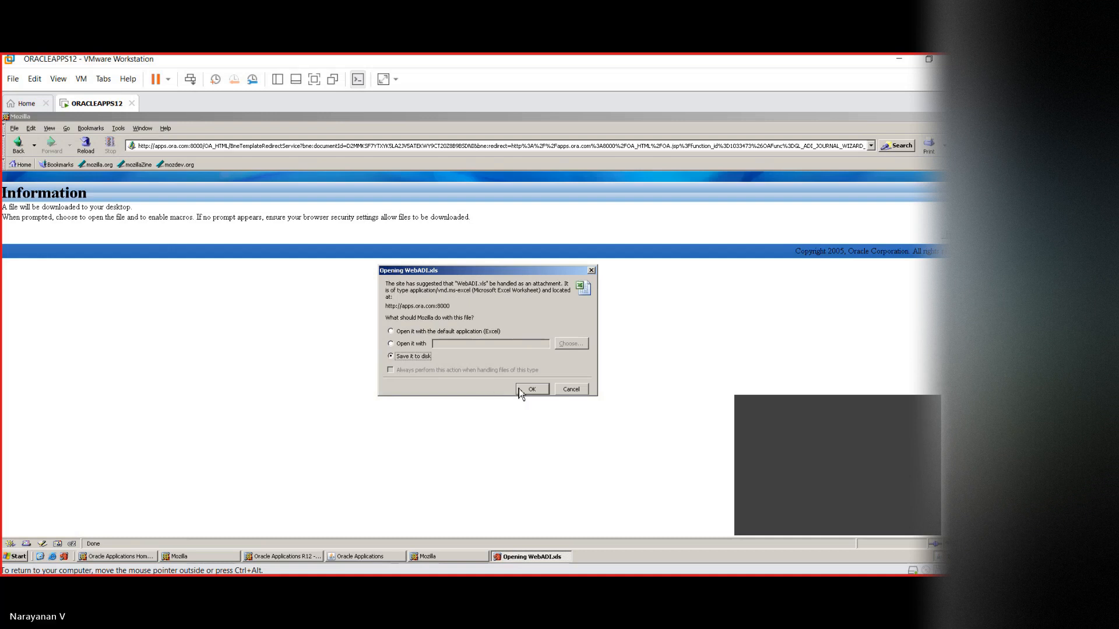
click(391, 332)
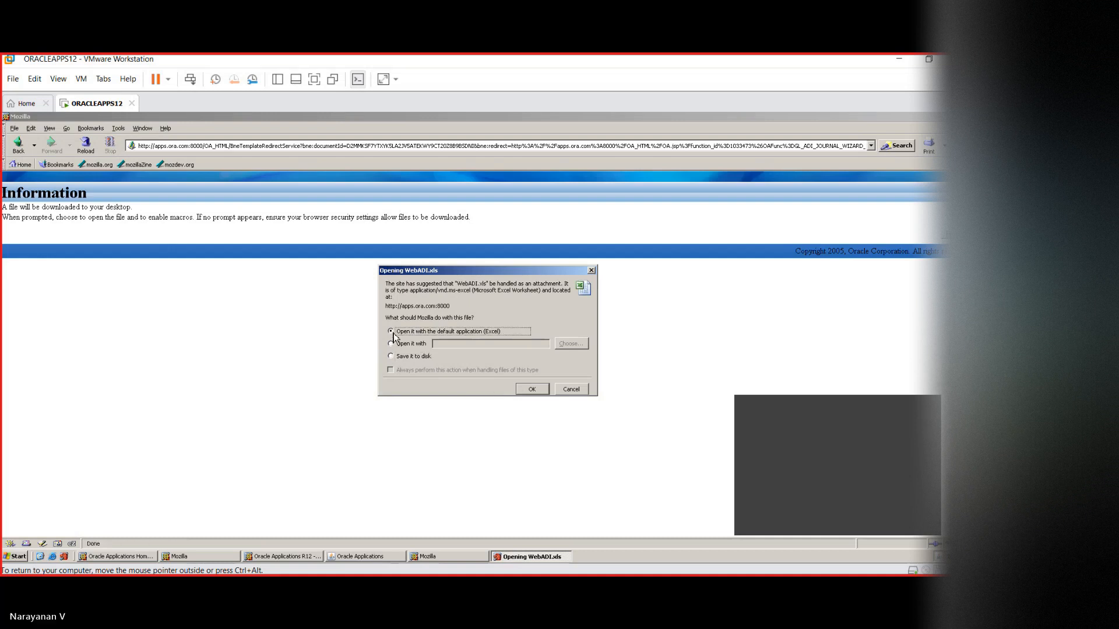
click(527, 389)
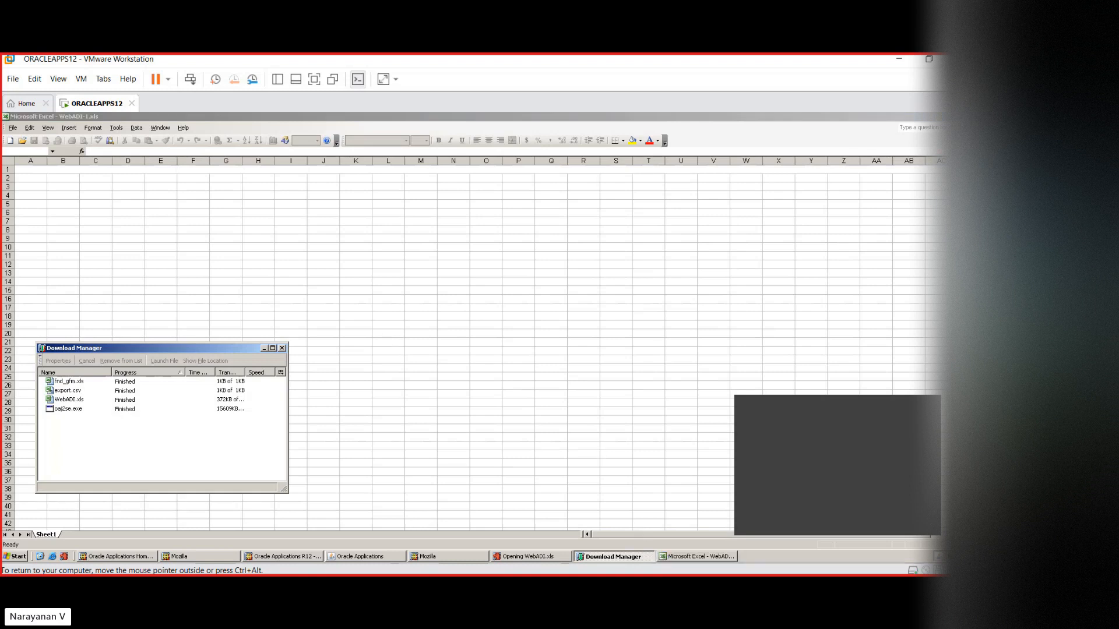
- Bring the downloaded WebADI workbook forward in Excel and dismiss its macro security warning
click(64, 393)
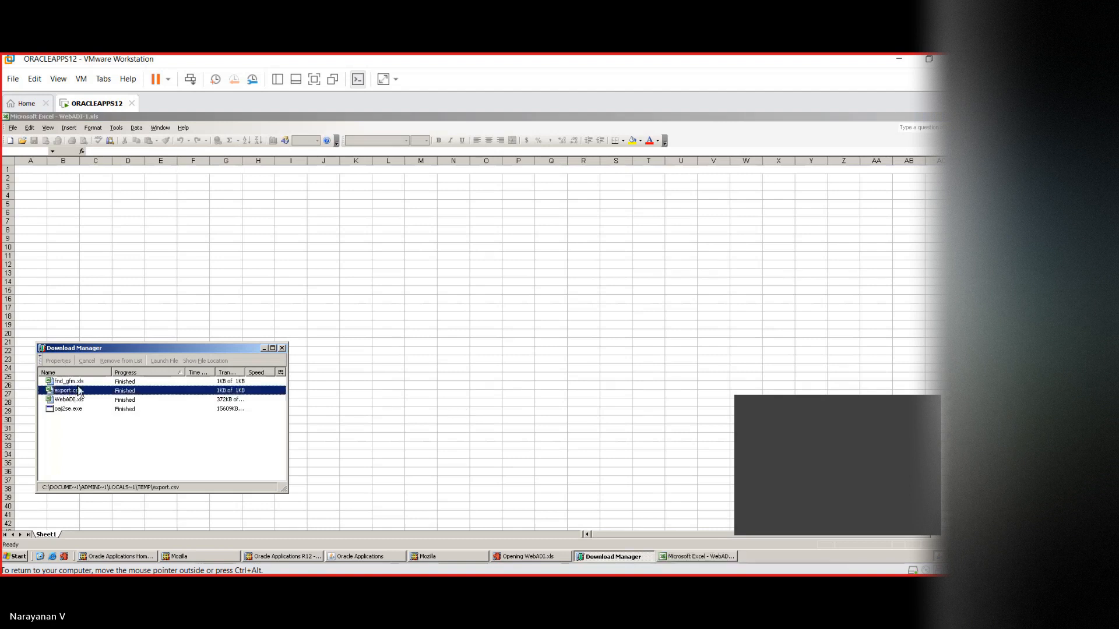
click(77, 383)
click(714, 557)
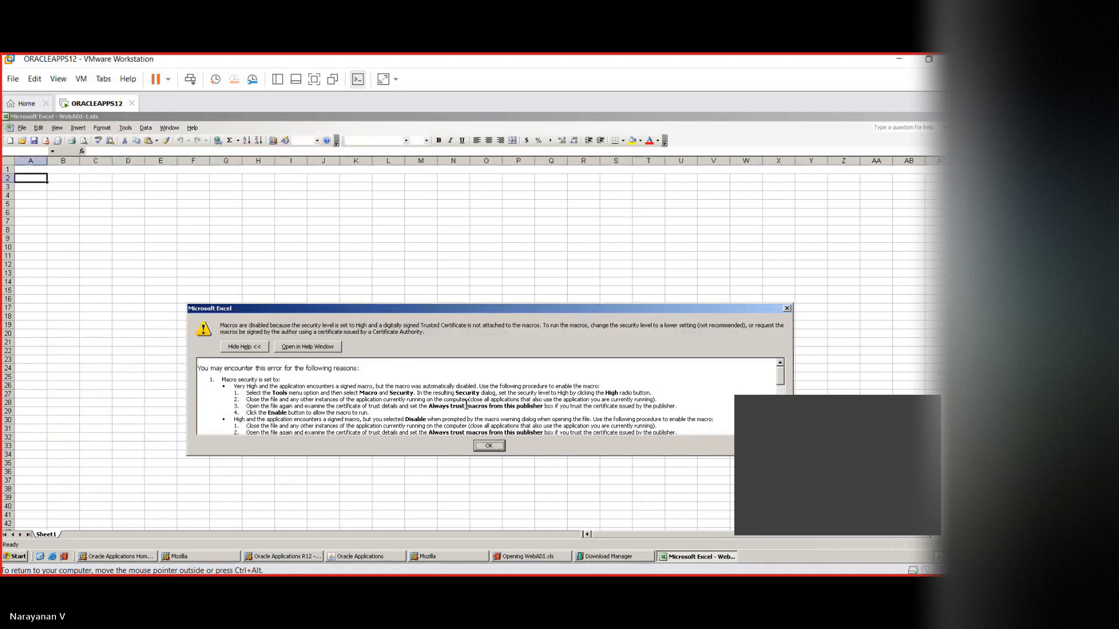
click(484, 445)
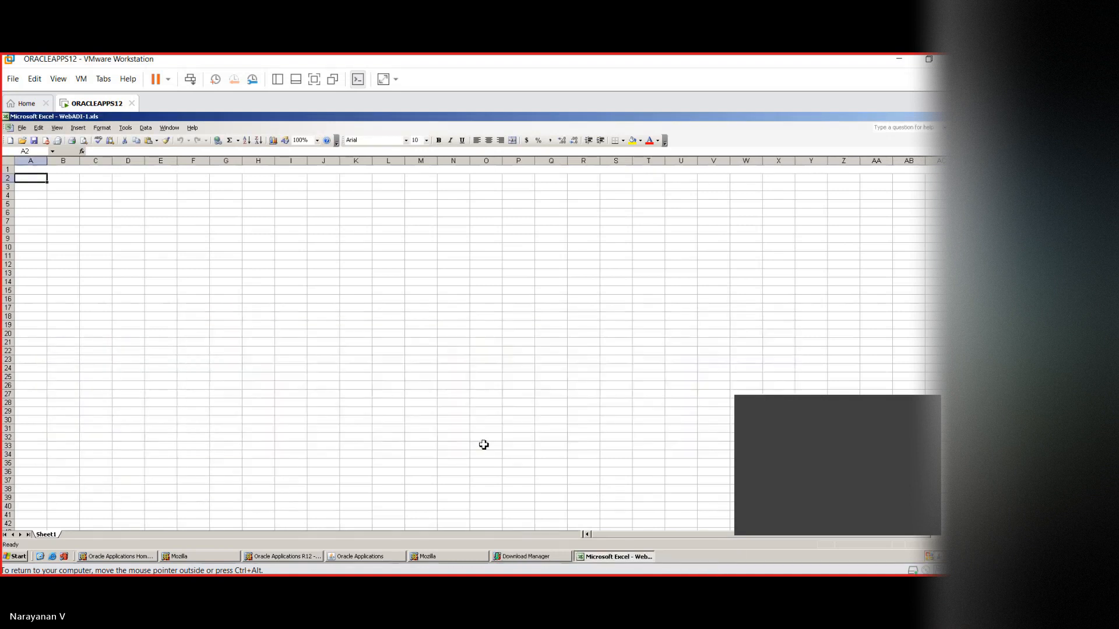
click(53, 221)
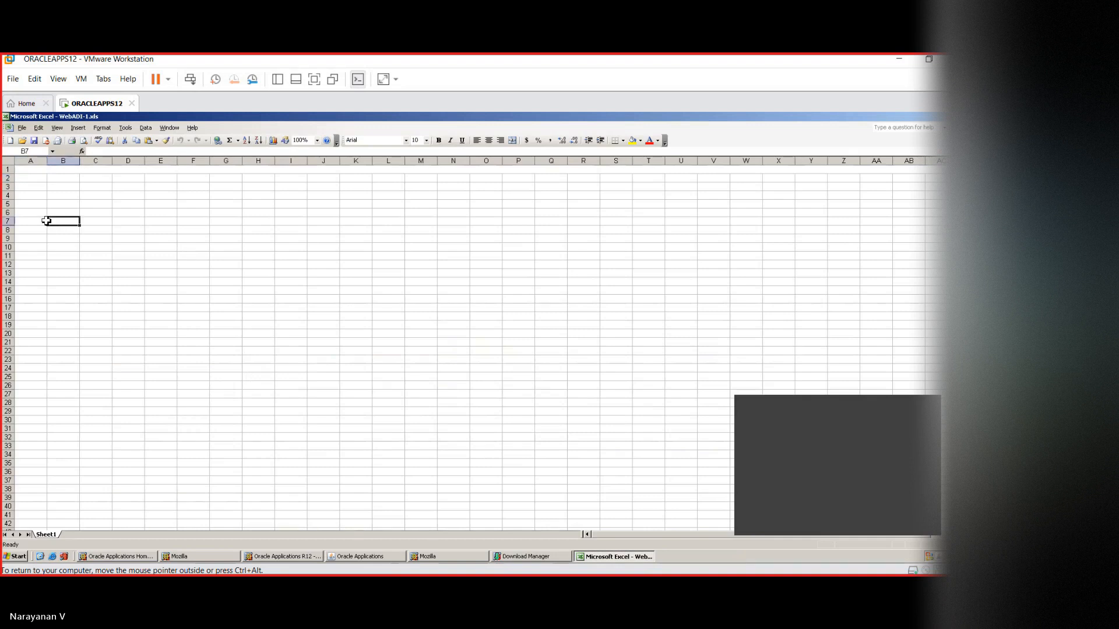
click(46, 221)
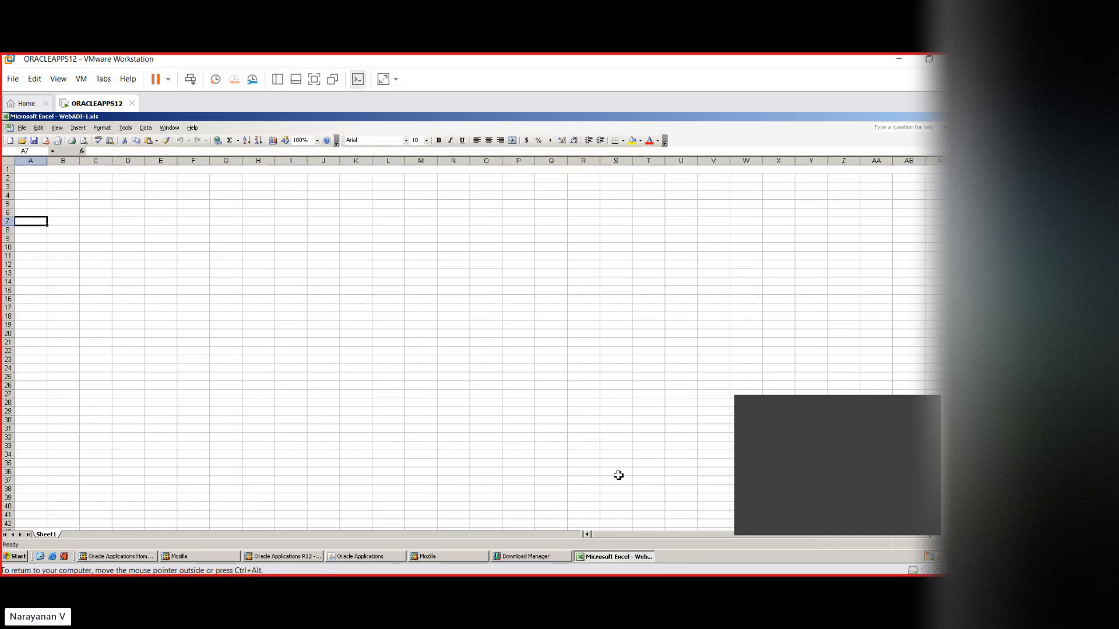
- Switch back to Oracle Applications and start a new journal from Enter Journals
click(383, 559)
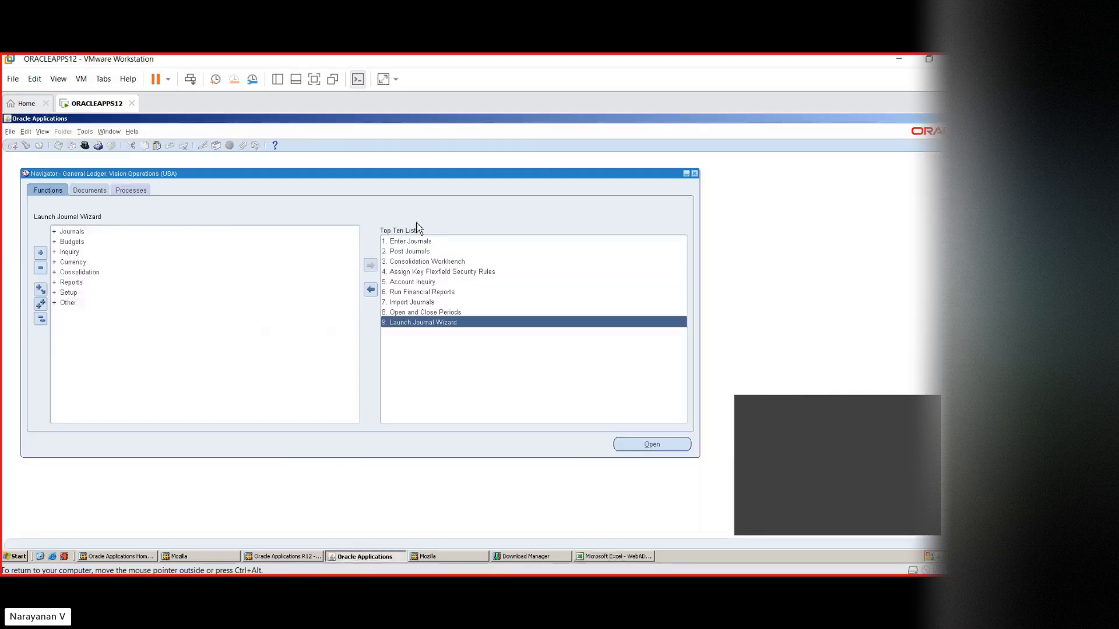
double_click(411, 241)
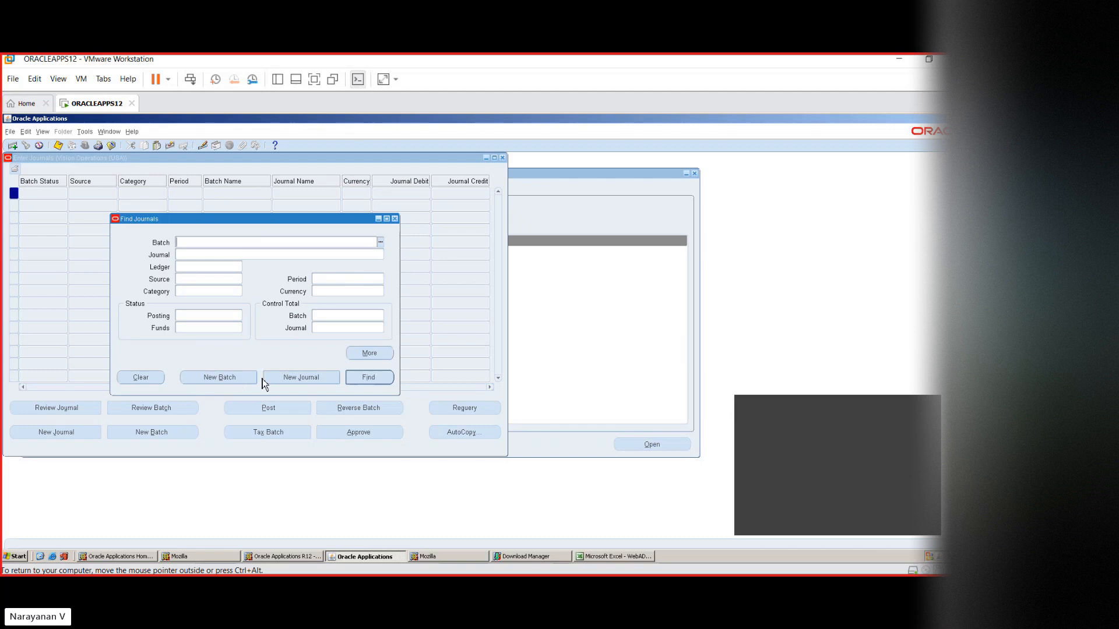
click(298, 381)
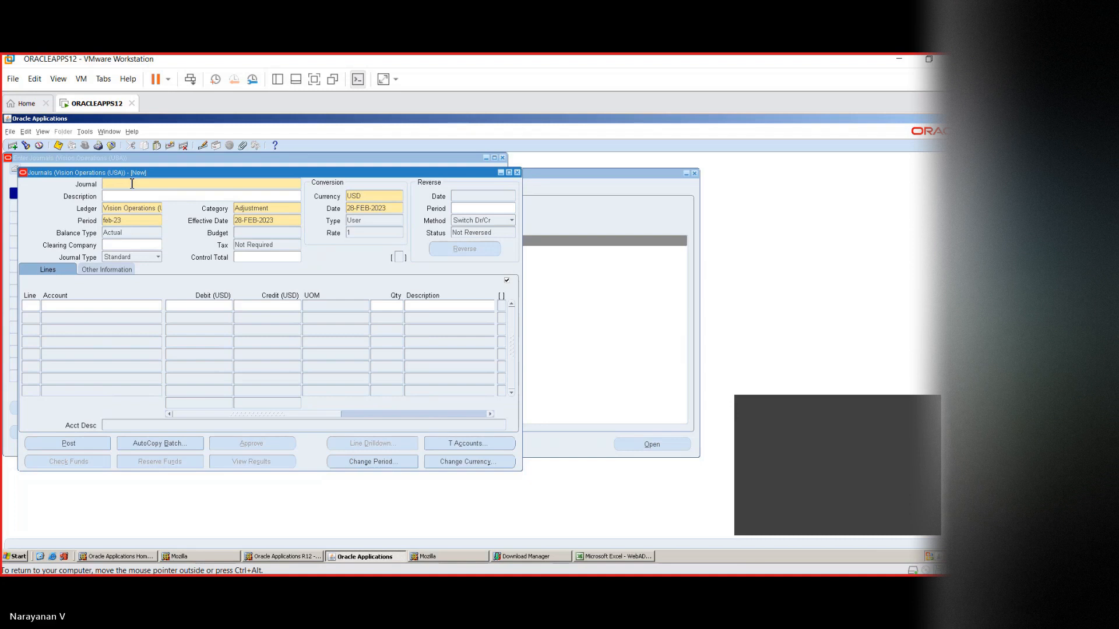
- Name the new journal "USA - JVGL - Payroll - 15-02-2024"
text(VG)
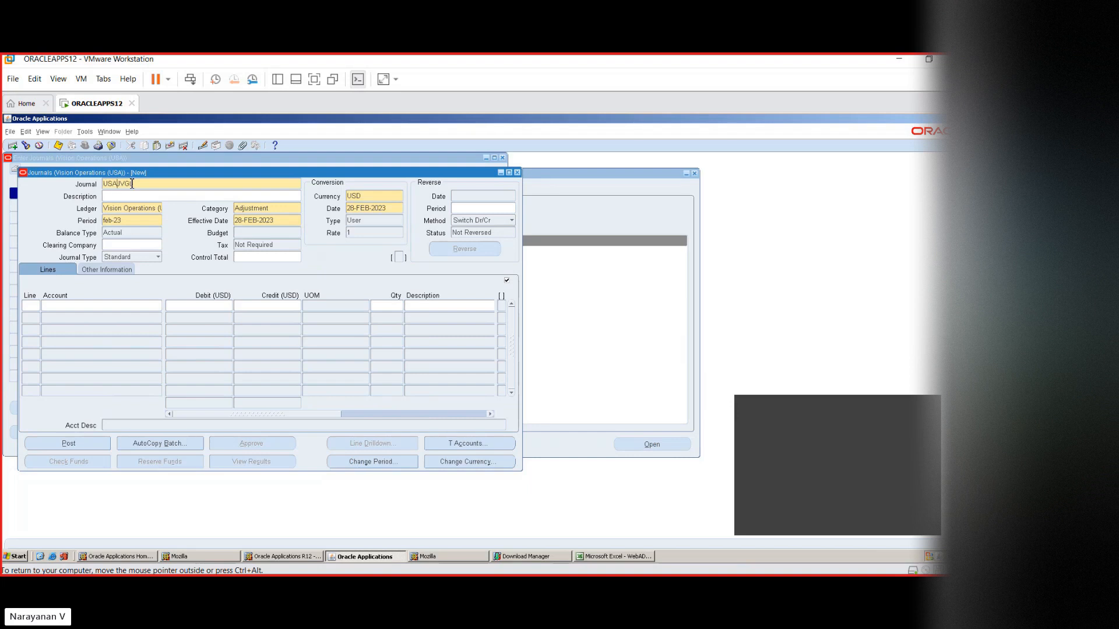
text(USA -)
text(  Sohail)
text( -)
key(BackSpace)
key(BackSpace)
key(BackSpace)
key(BackSpace)
key(BackSpace)
key(BackSpace)
key(BackSpace)
key(BackSpace)
text(Payrol -)
text(15-02-2024)
click(165, 188)
text(-)
- Enter "Payroll - January 2024" as the journal's description
click(138, 199)
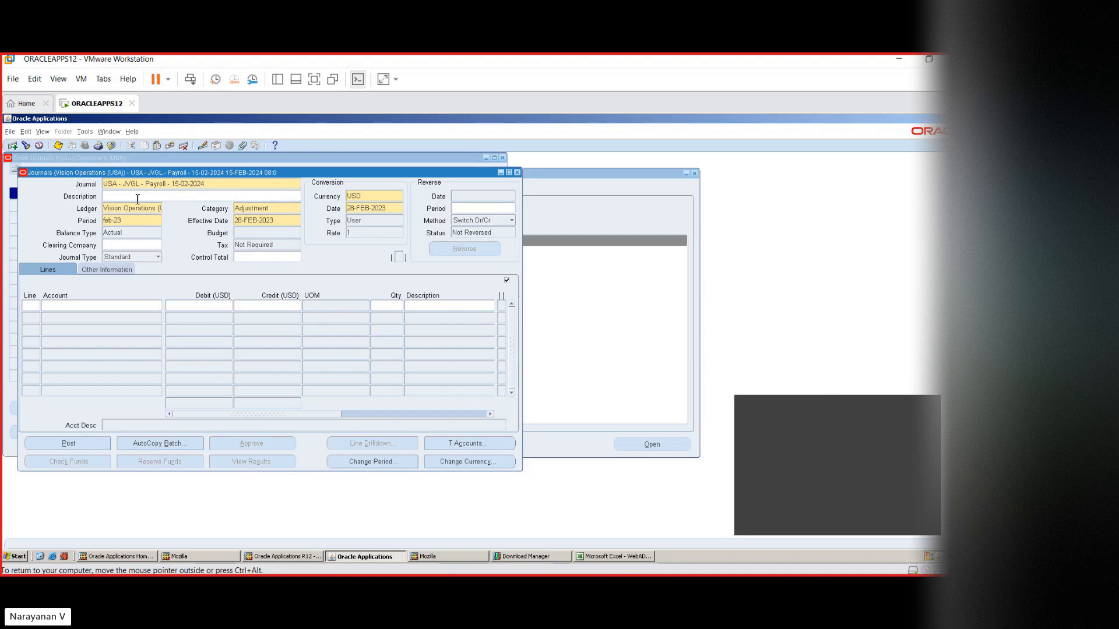
text(Payroll )
text(- Jan)
text(u)
text(ay)
text(ry 2024)
click(136, 209)
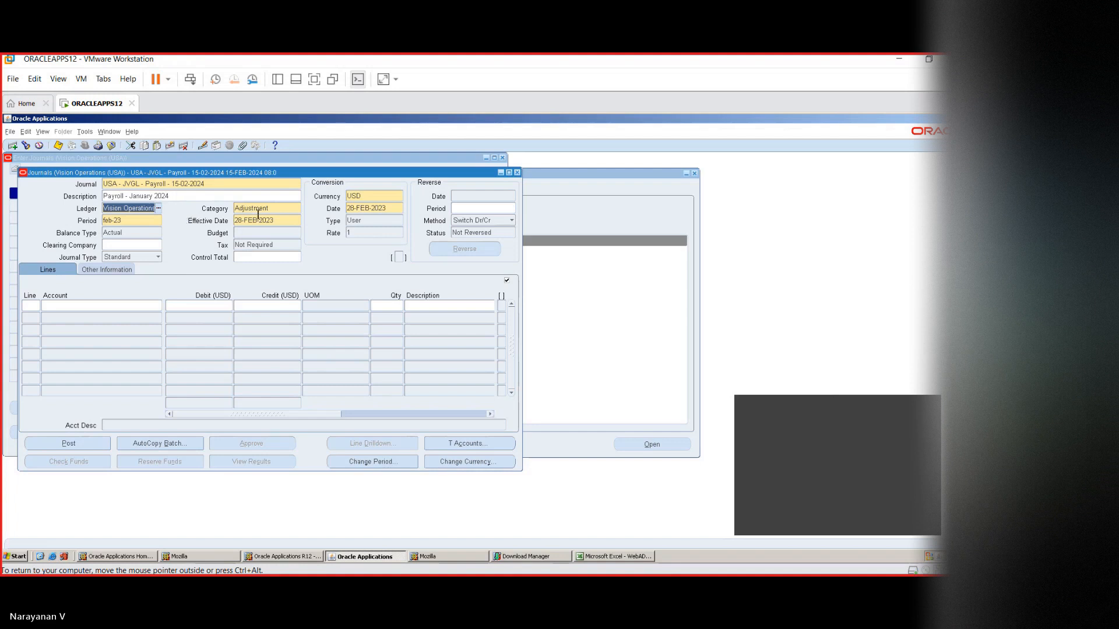
- Look up the journal categories and set the journal's category to Accrual
click(283, 210)
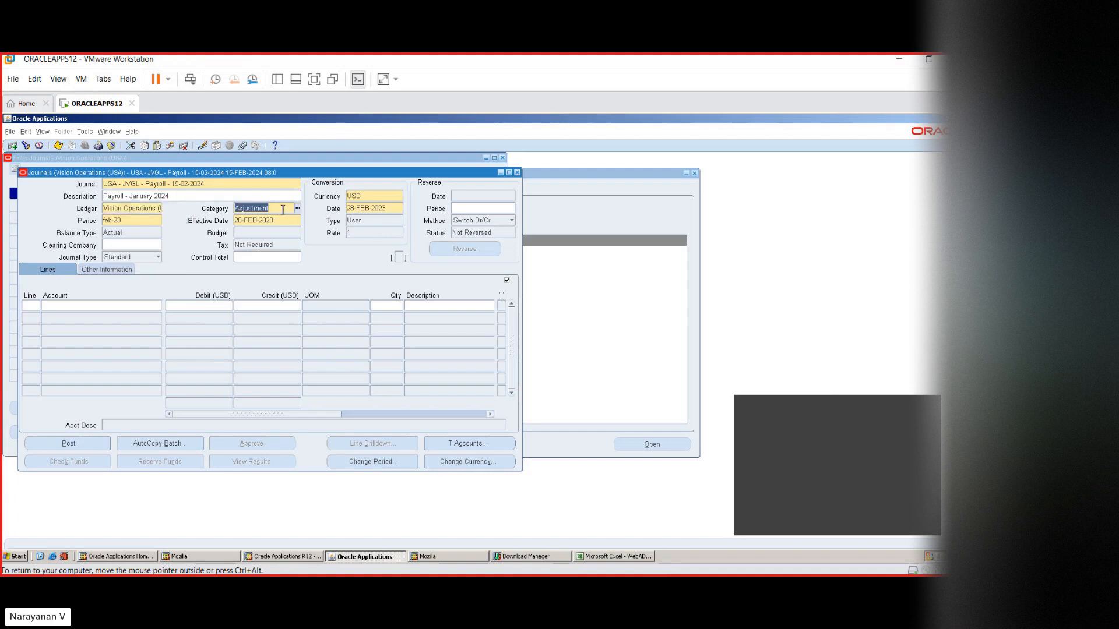
click(298, 209)
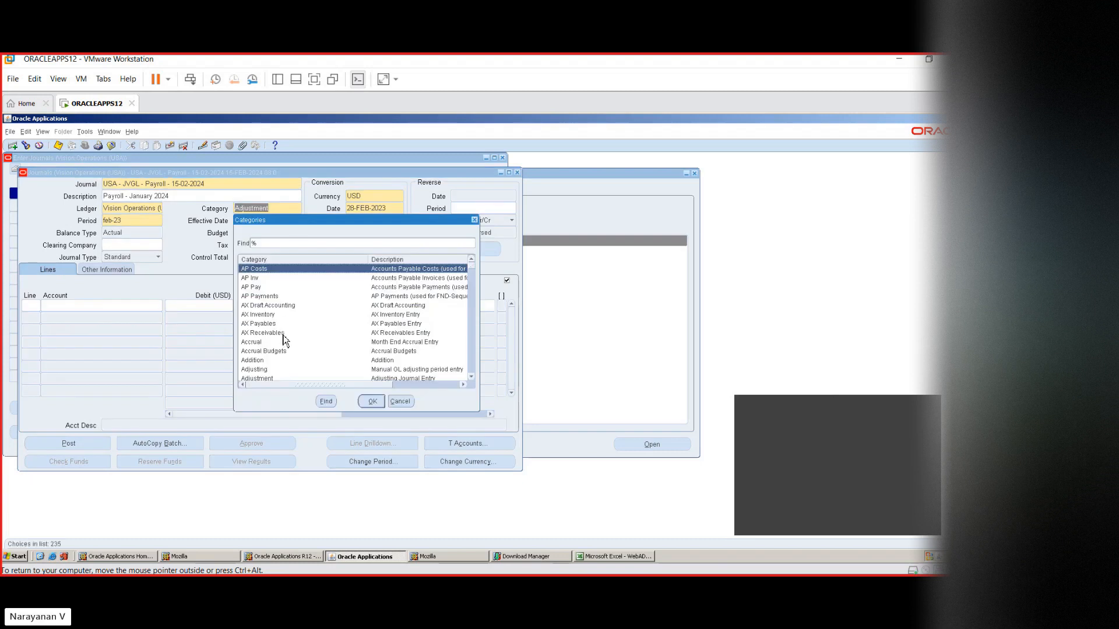
click(283, 335)
text(pay)
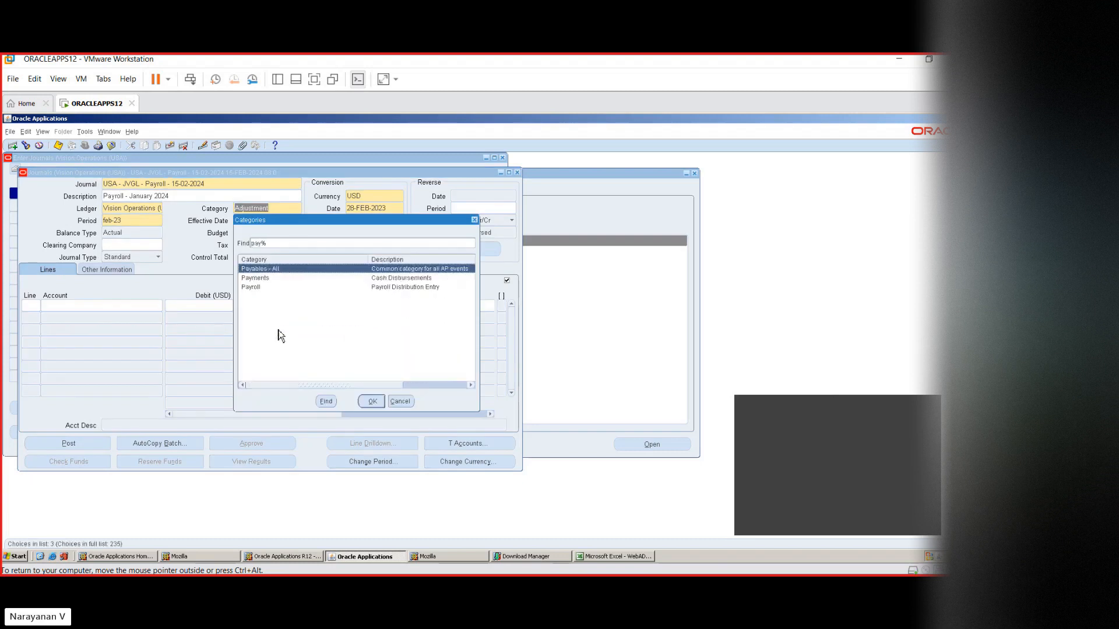
click(250, 288)
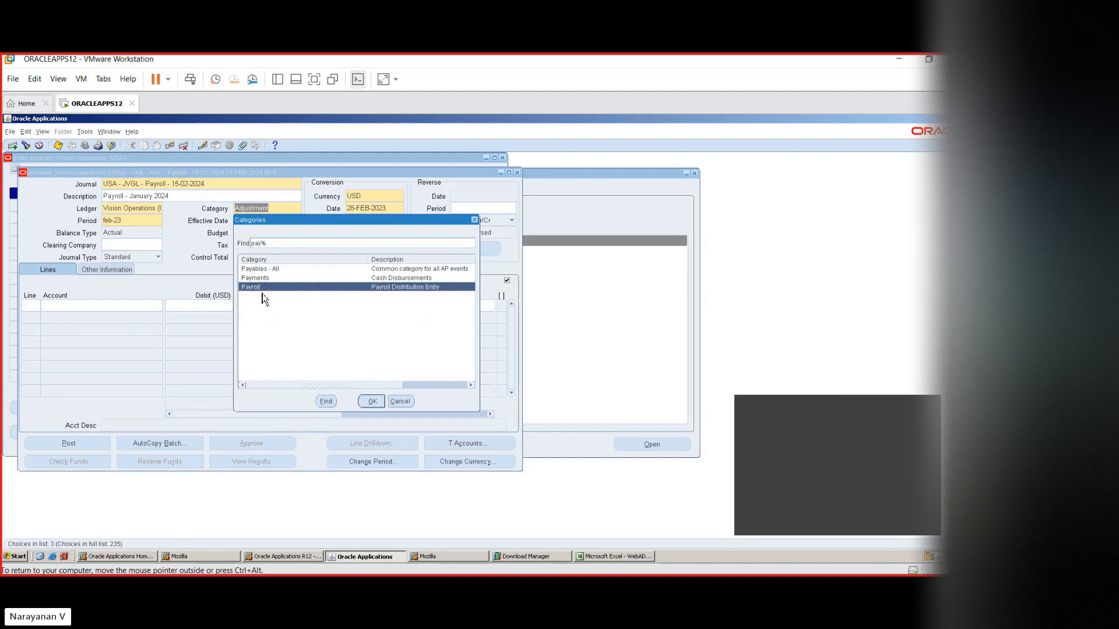
double_click(277, 245)
text(accr)
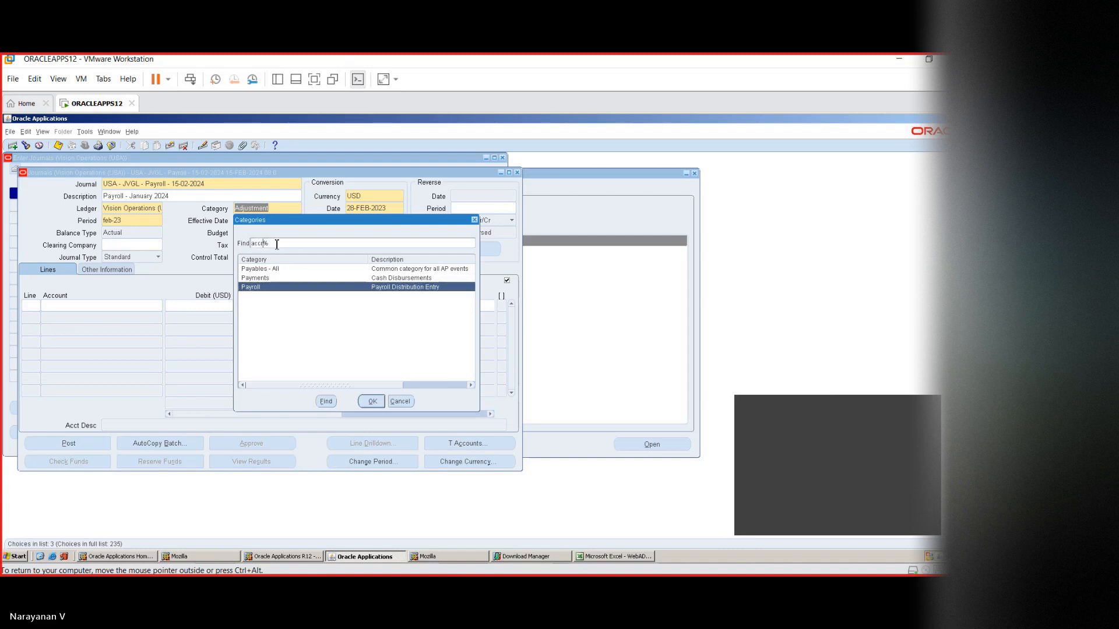
click(327, 402)
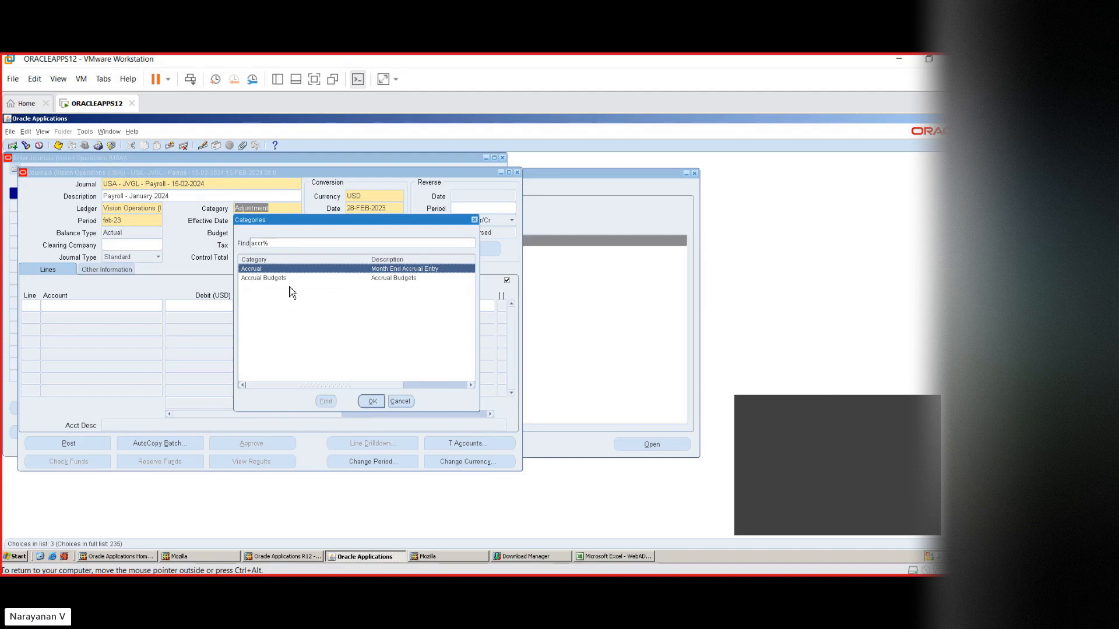
click(371, 401)
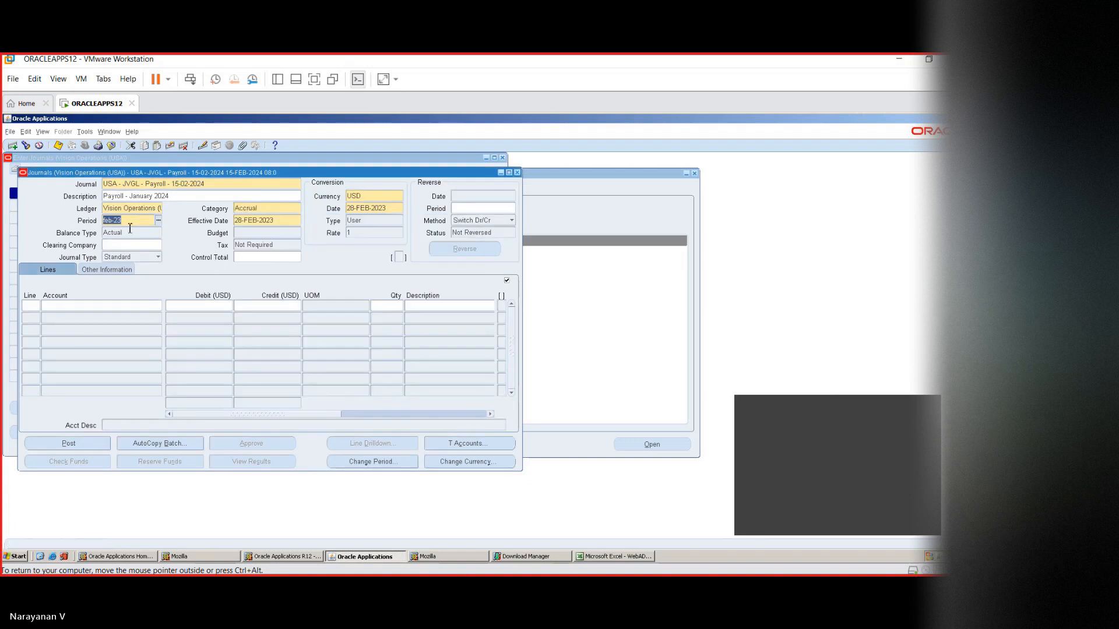
- Look up the accounting periods and set the journal's period to jan-23
click(159, 221)
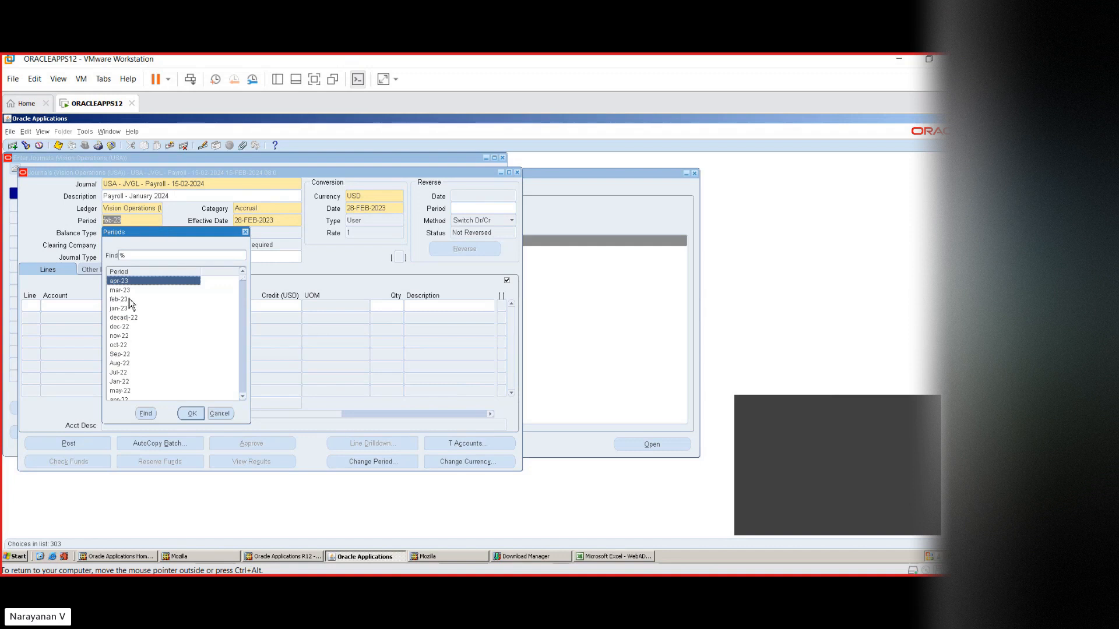
click(119, 381)
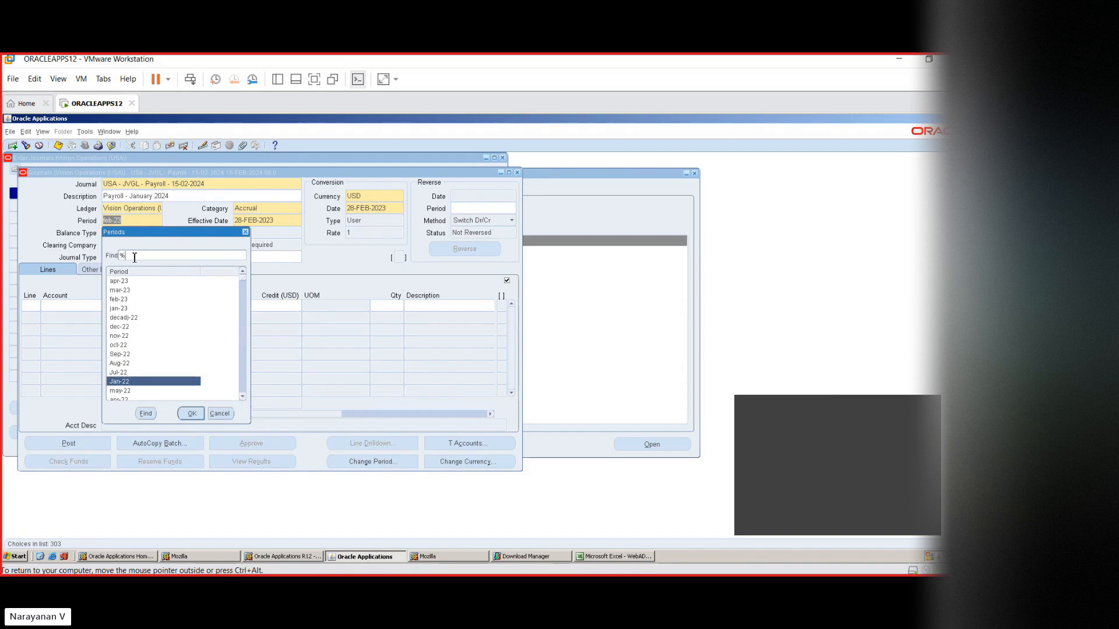
text(jan)
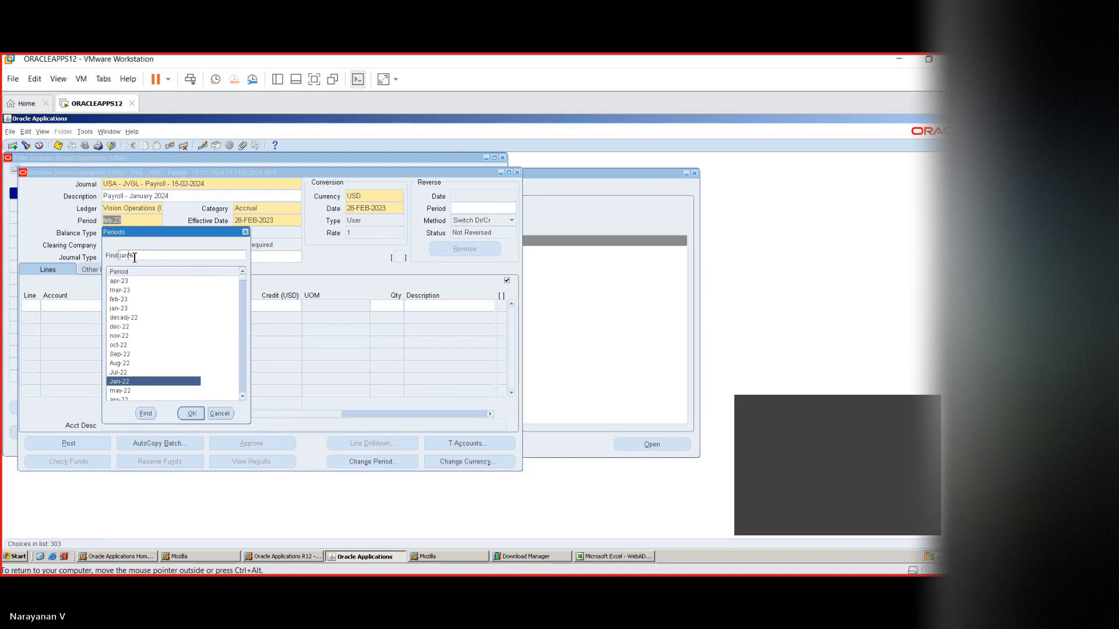
text(-23)
click(146, 416)
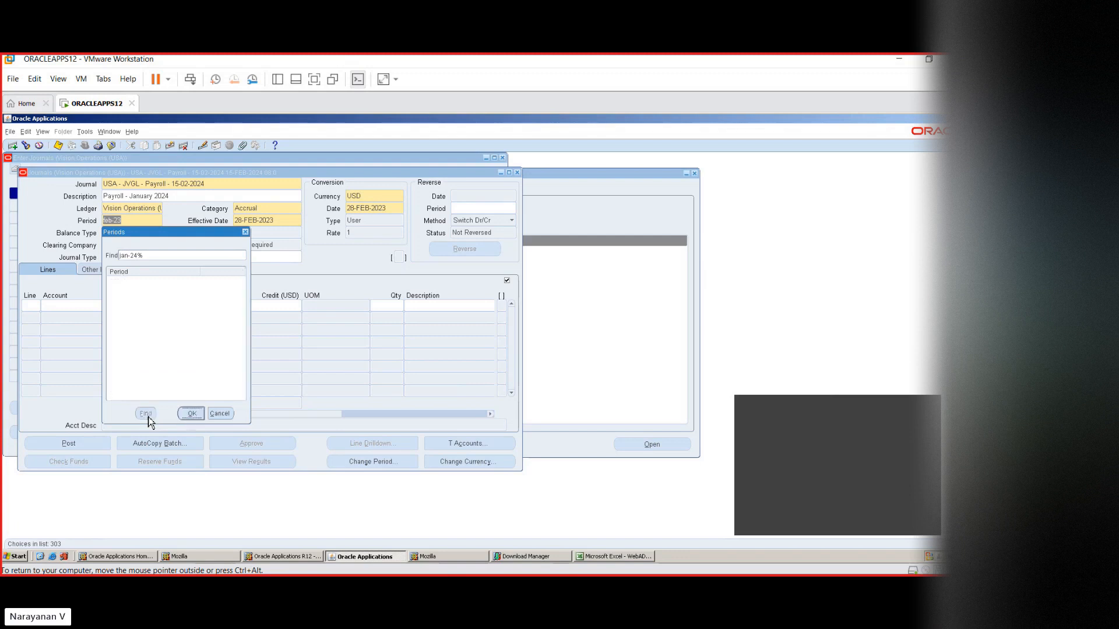
click(152, 255)
key(Left)
key(BackSpace)
text(3)
key(Return)
key(Return)
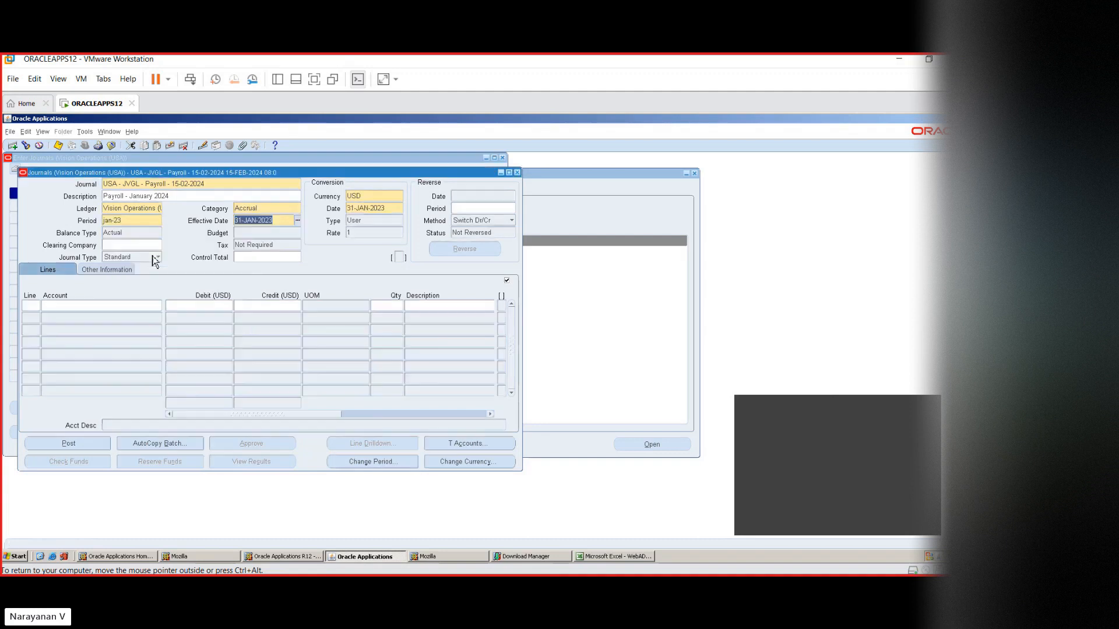
- Check the journal header's period, effective date, currency conversion type and the available journal types
click(138, 224)
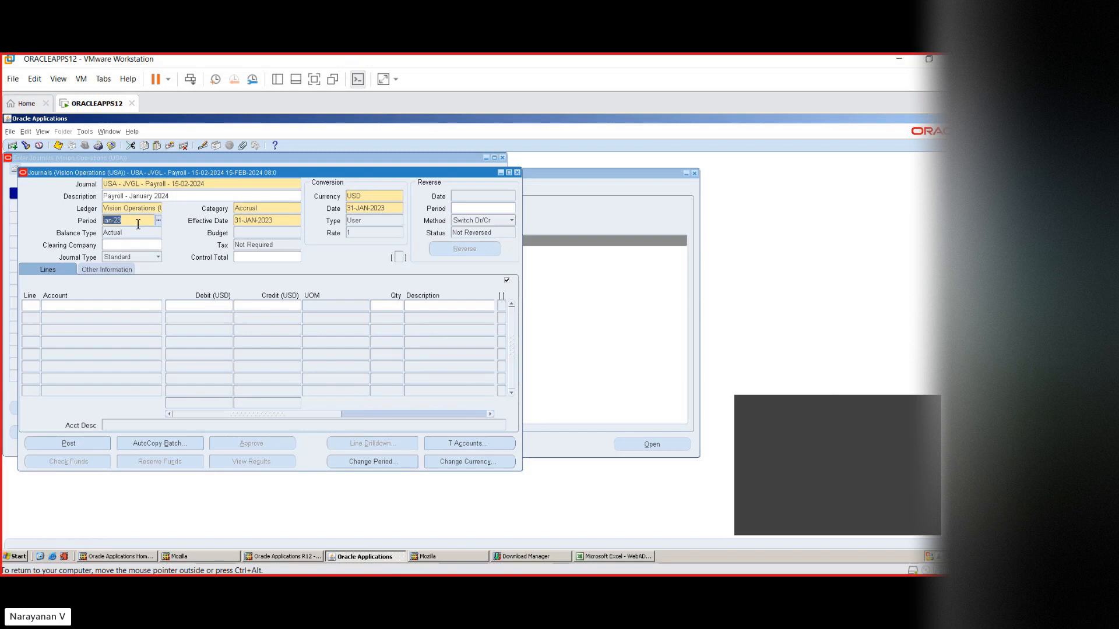
key(Tab)
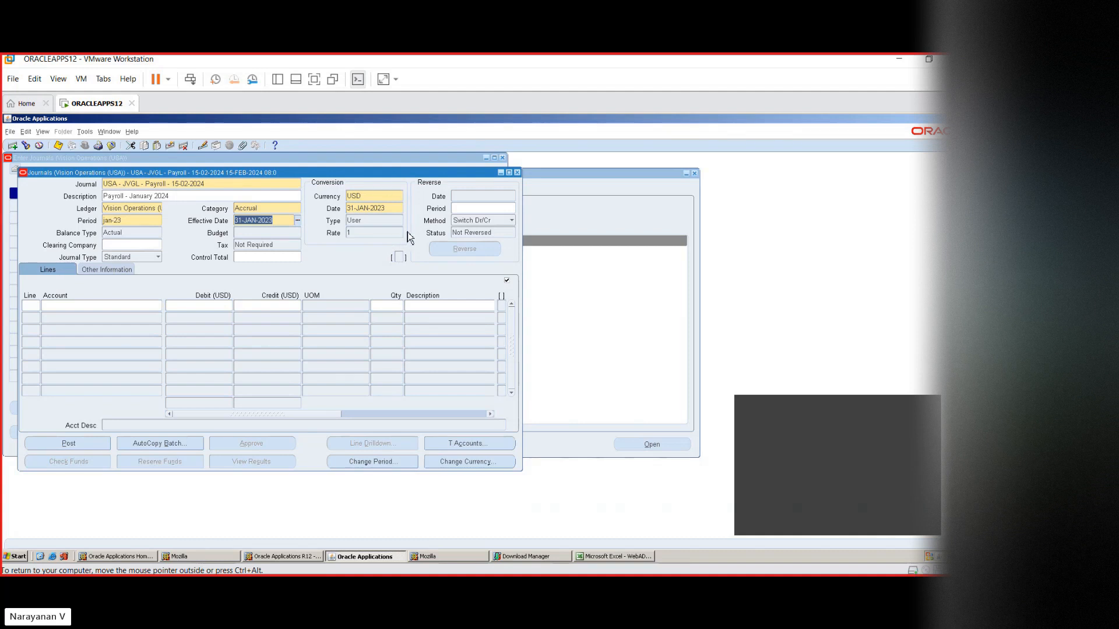
click(371, 222)
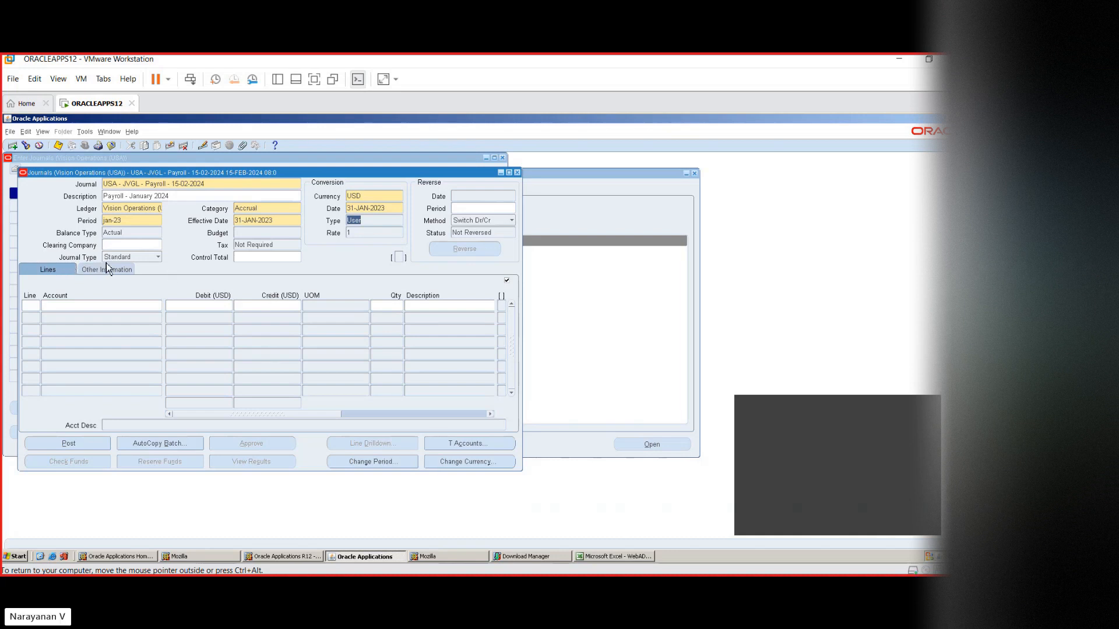
click(145, 260)
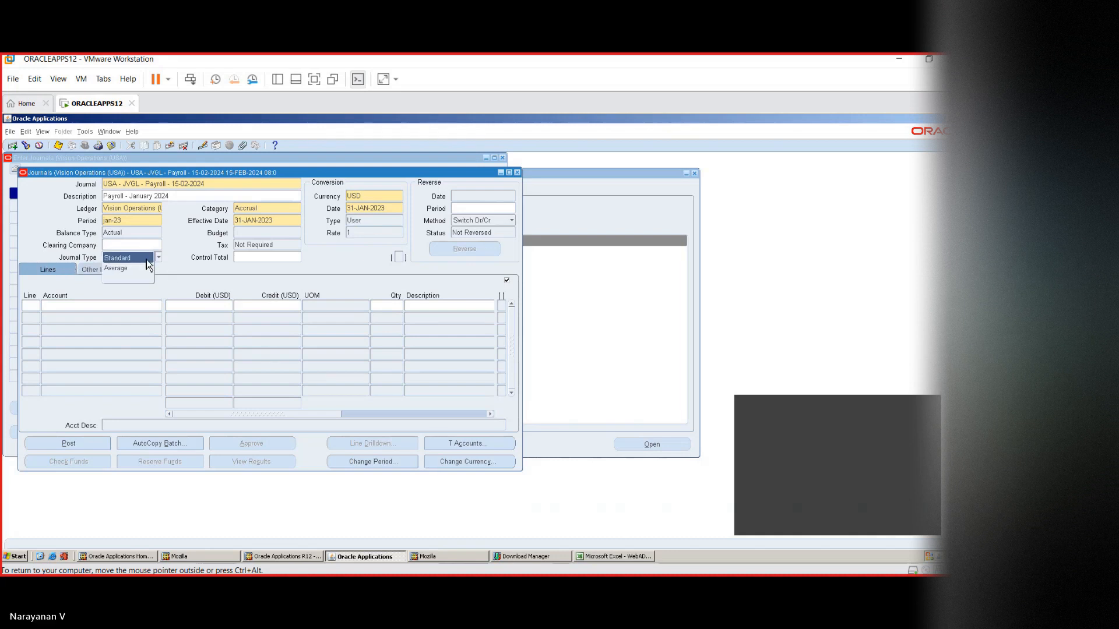
click(178, 272)
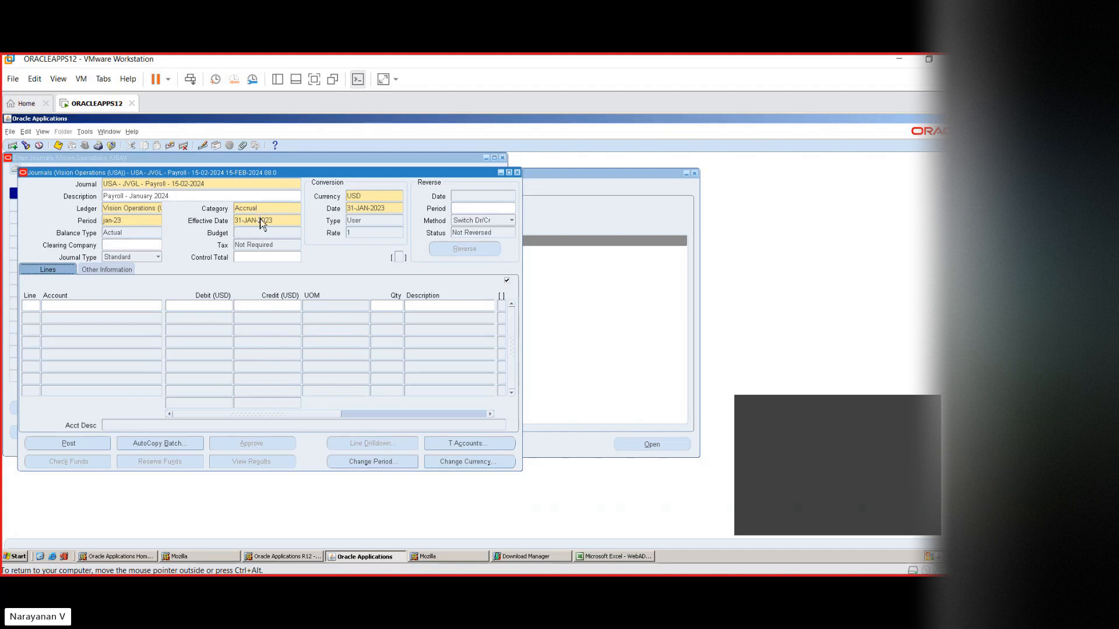
- Start journal line 1 and fill in its account from the Miscellaneous account alias
click(28, 309)
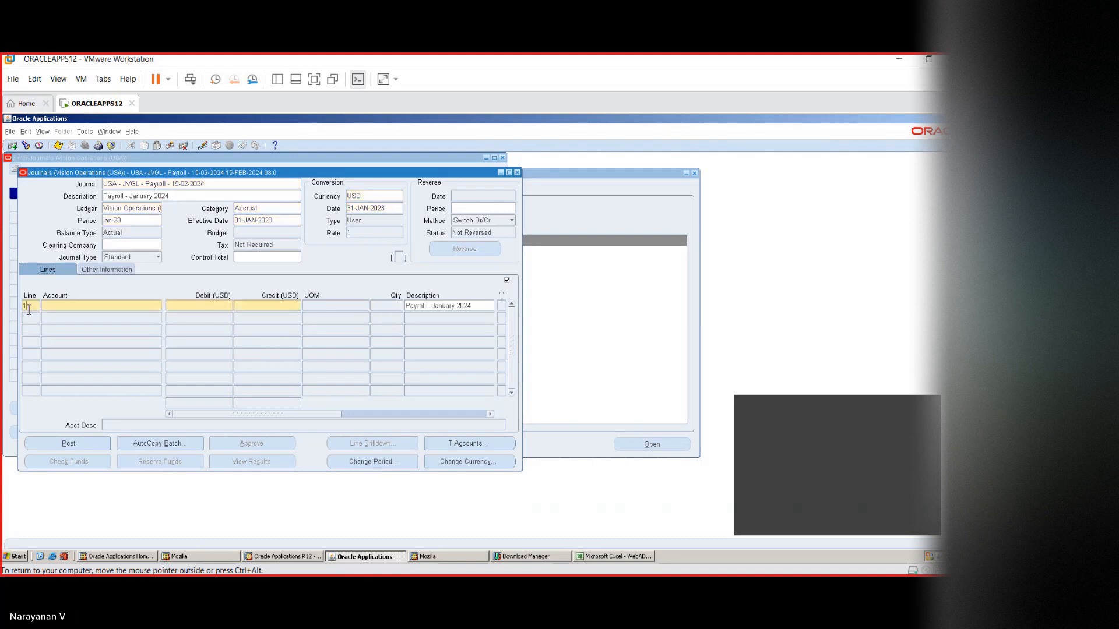
click(71, 308)
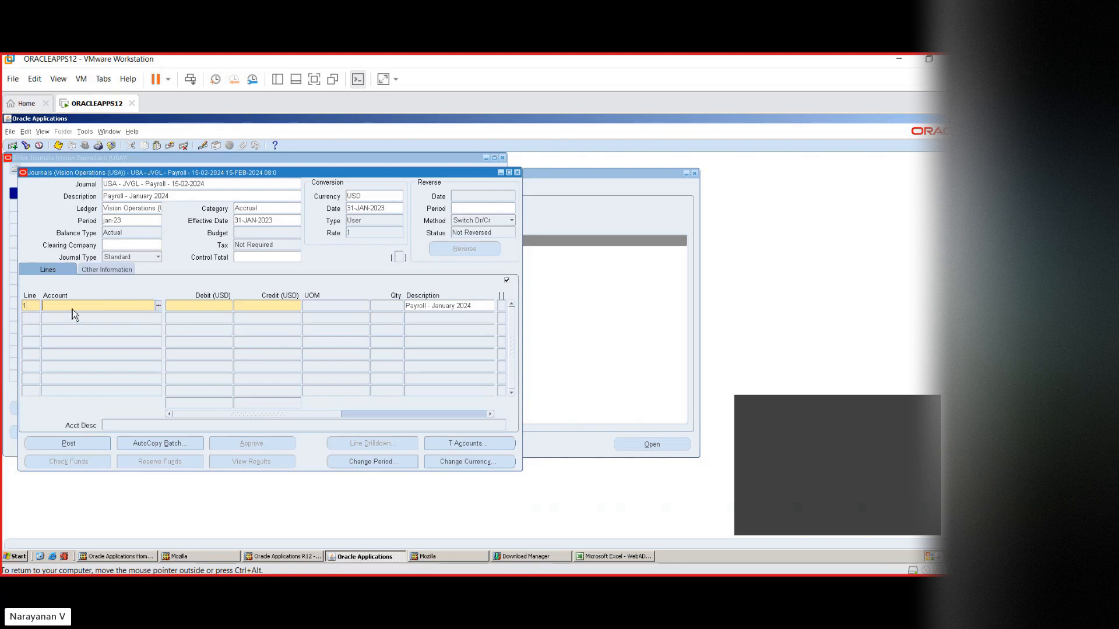
click(158, 306)
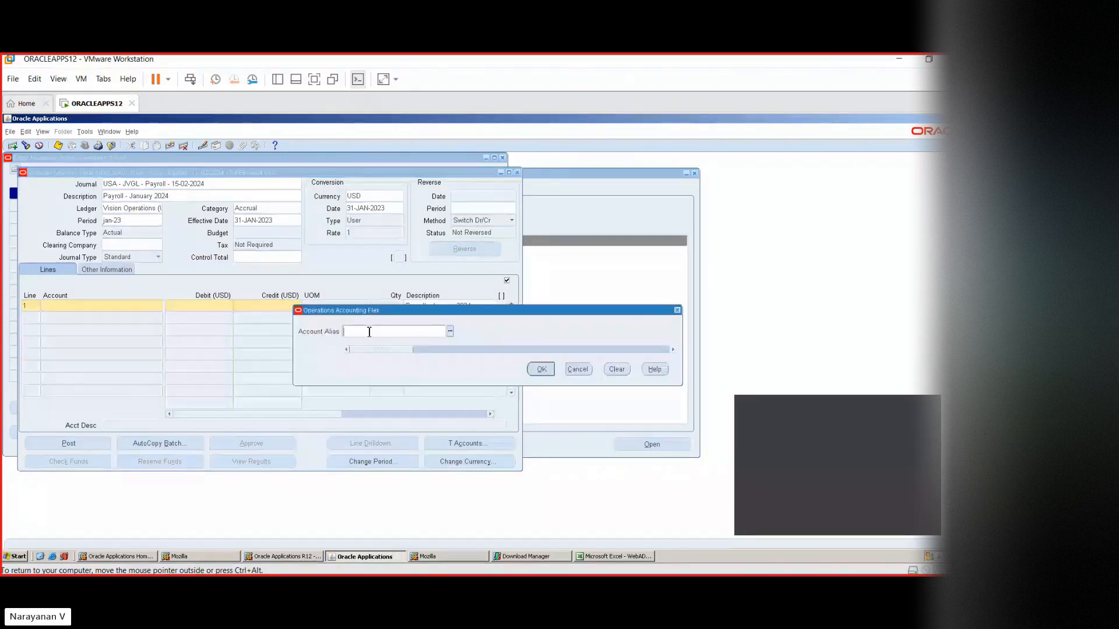
click(452, 334)
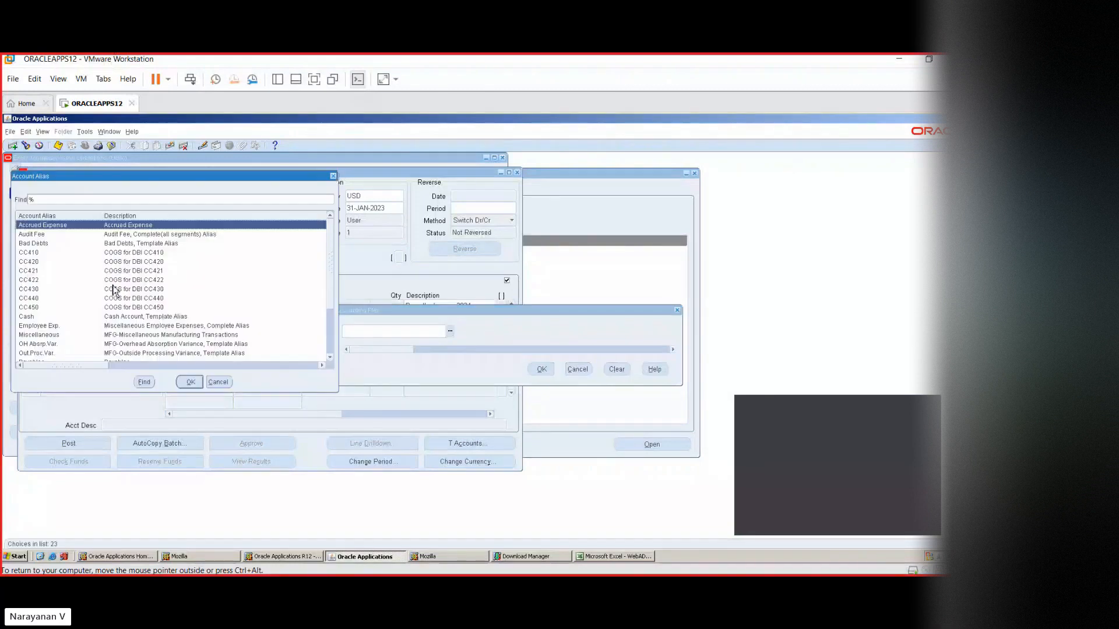
click(44, 236)
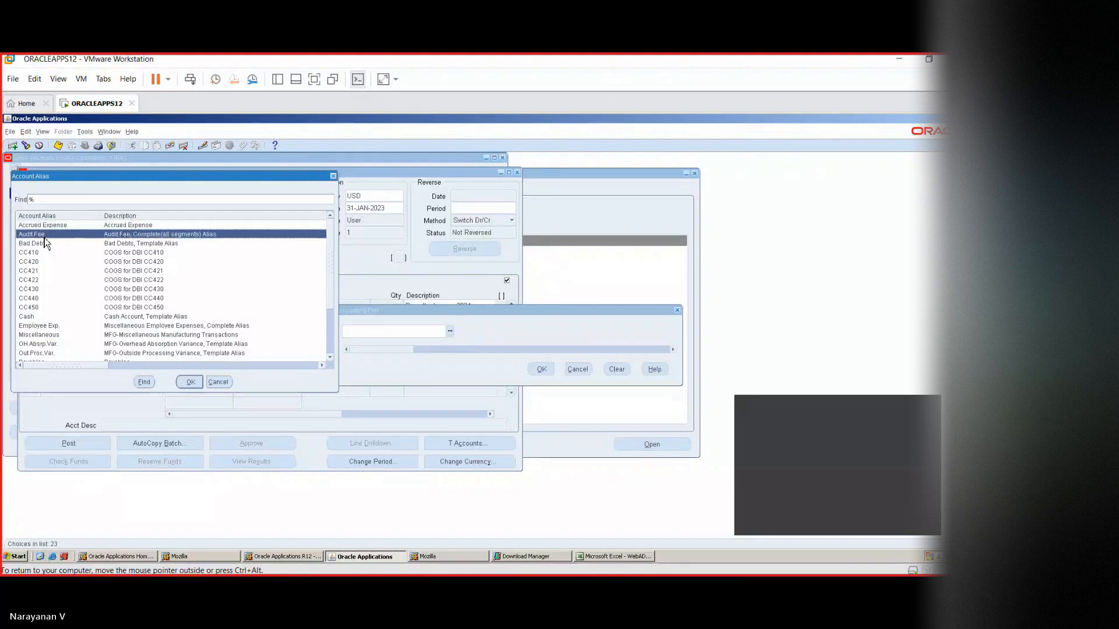
click(48, 337)
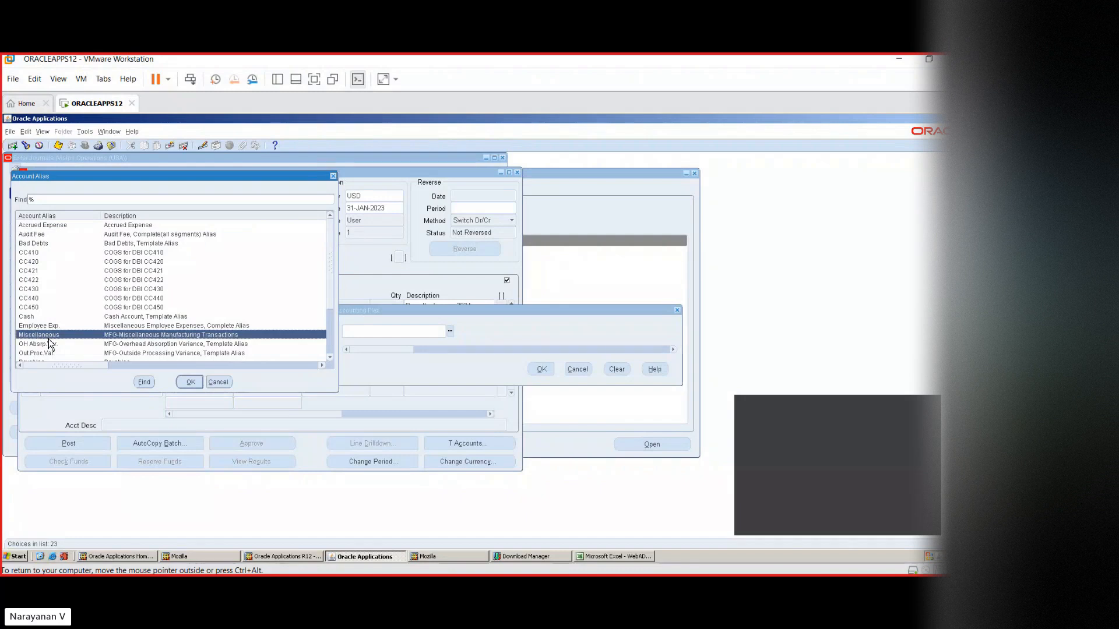
click(189, 385)
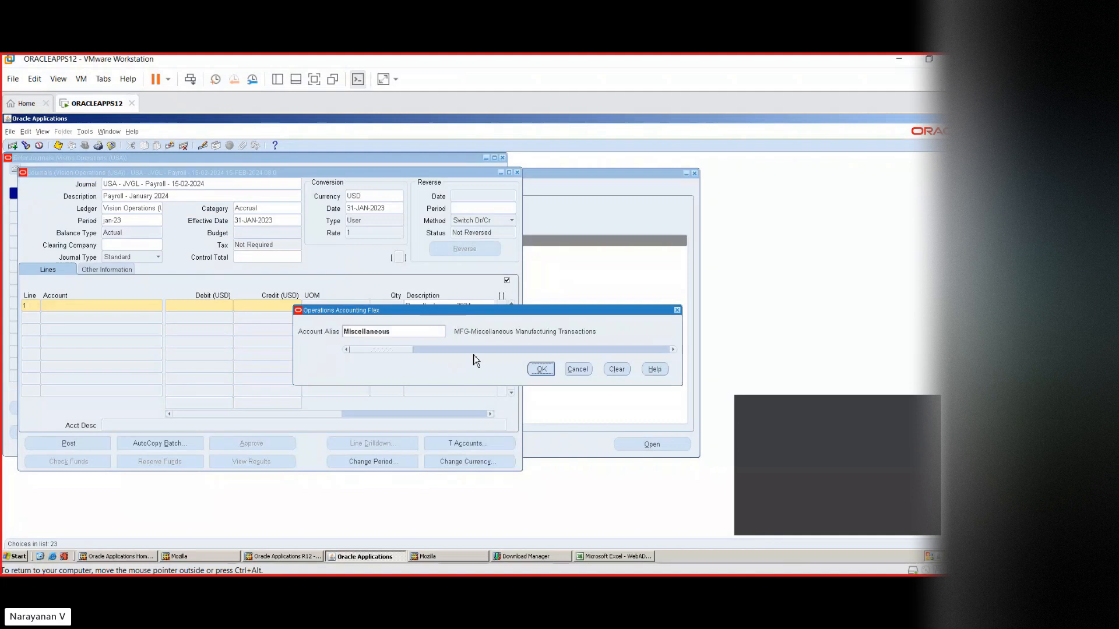
click(541, 370)
click(542, 370)
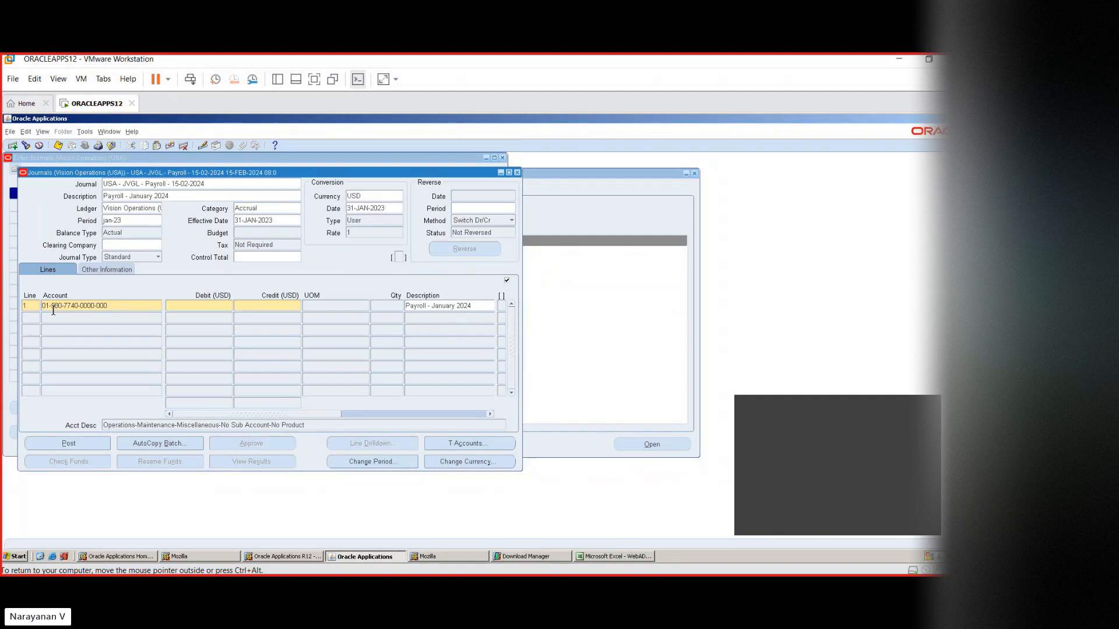
- Open the account segments of line 1 and examine the available company and department values without changing them
click(88, 308)
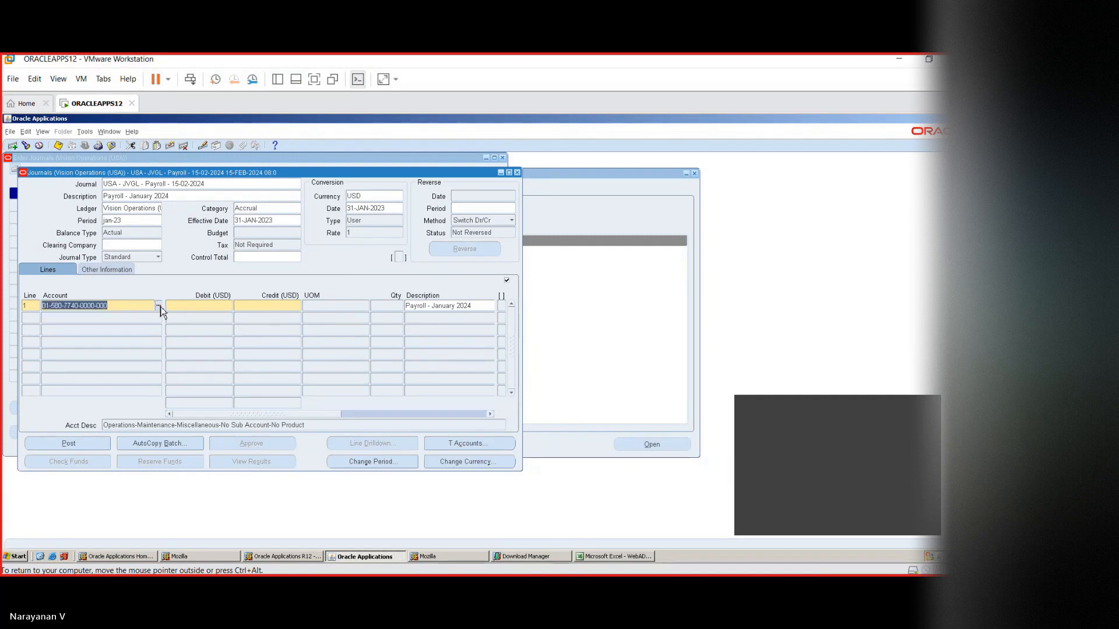
click(159, 307)
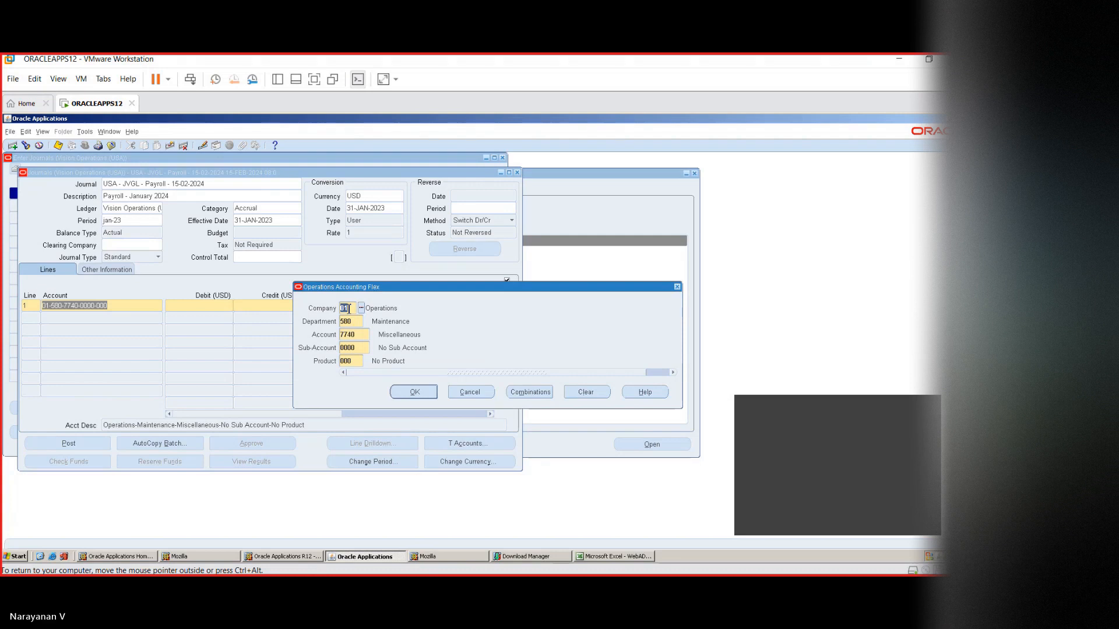
click(361, 308)
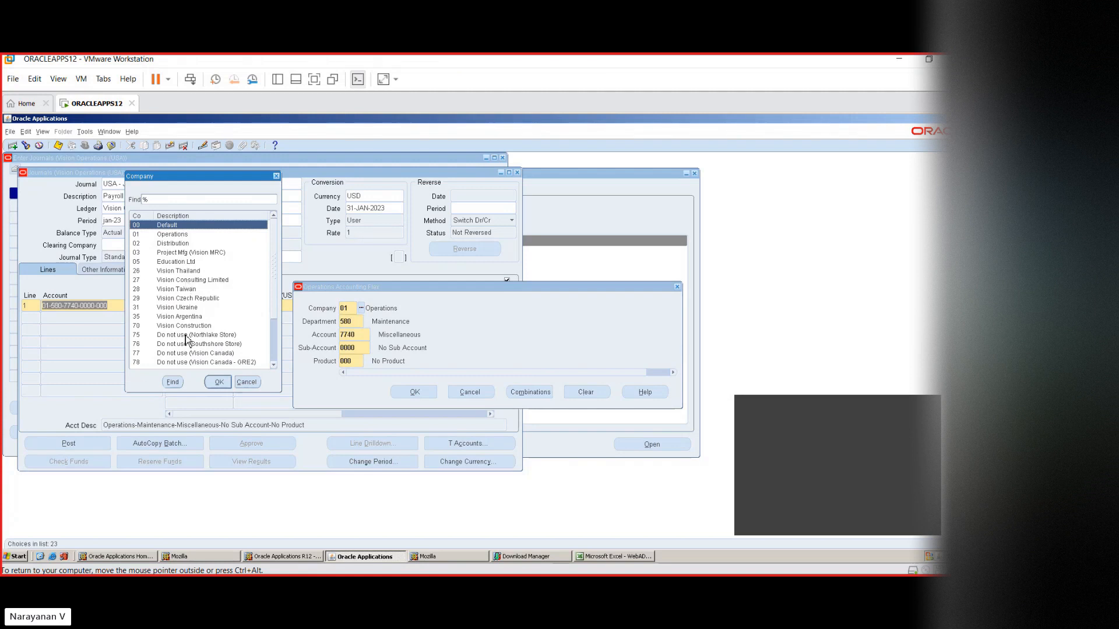
click(168, 235)
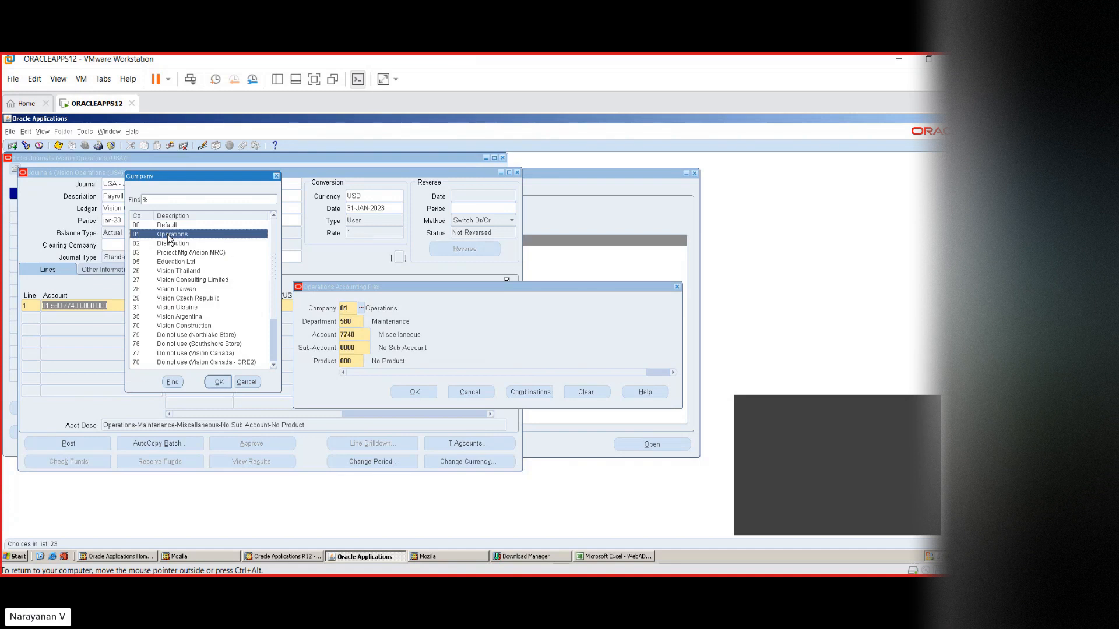
click(246, 384)
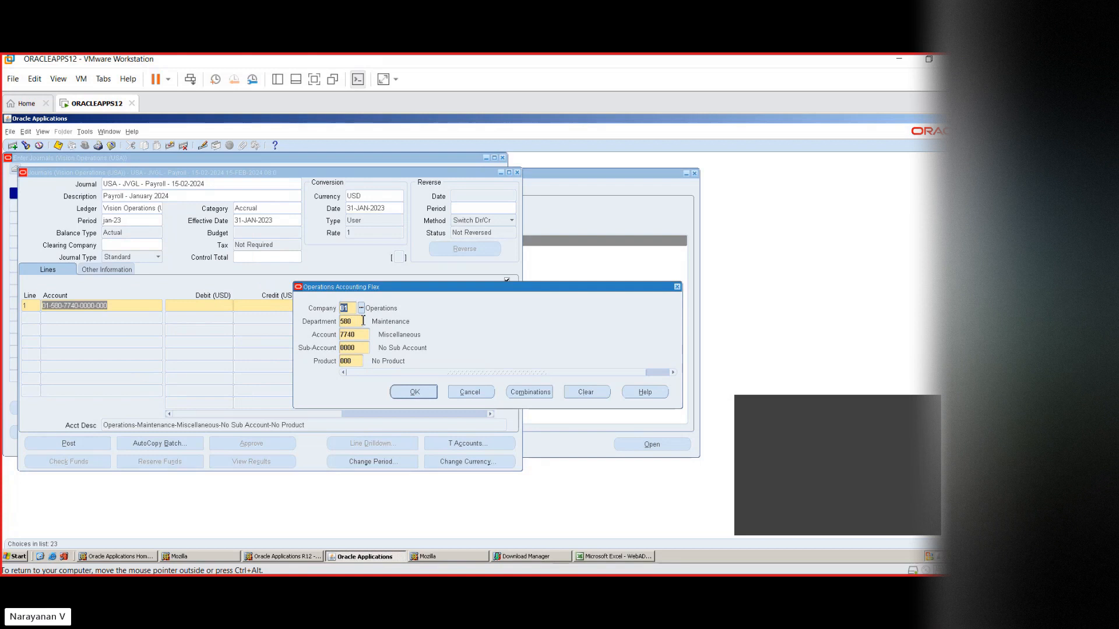
key(Tab)
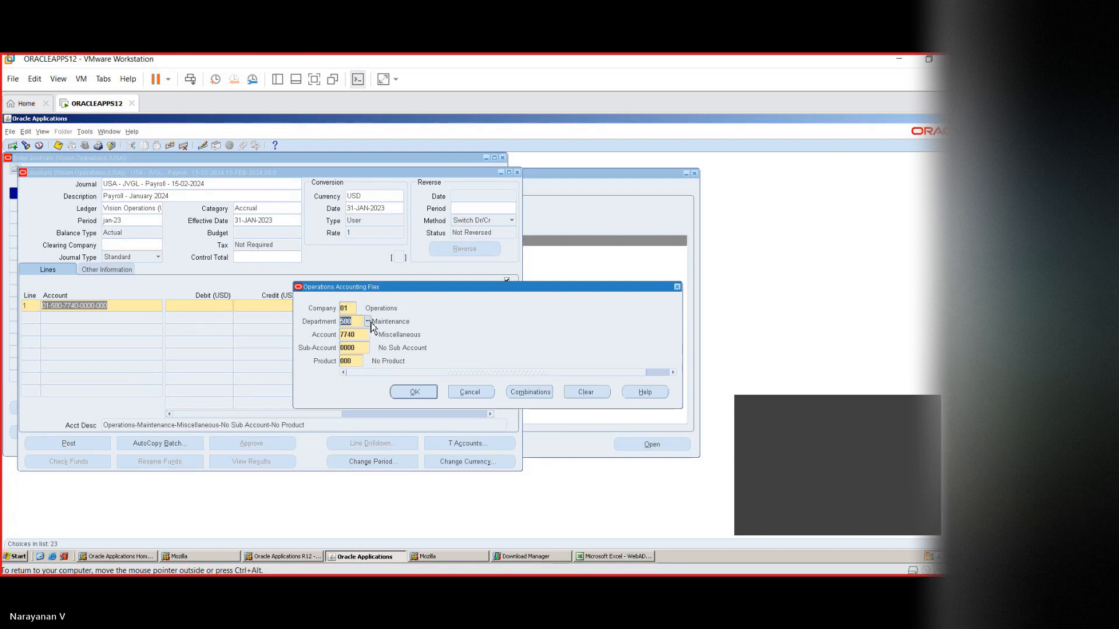
click(368, 322)
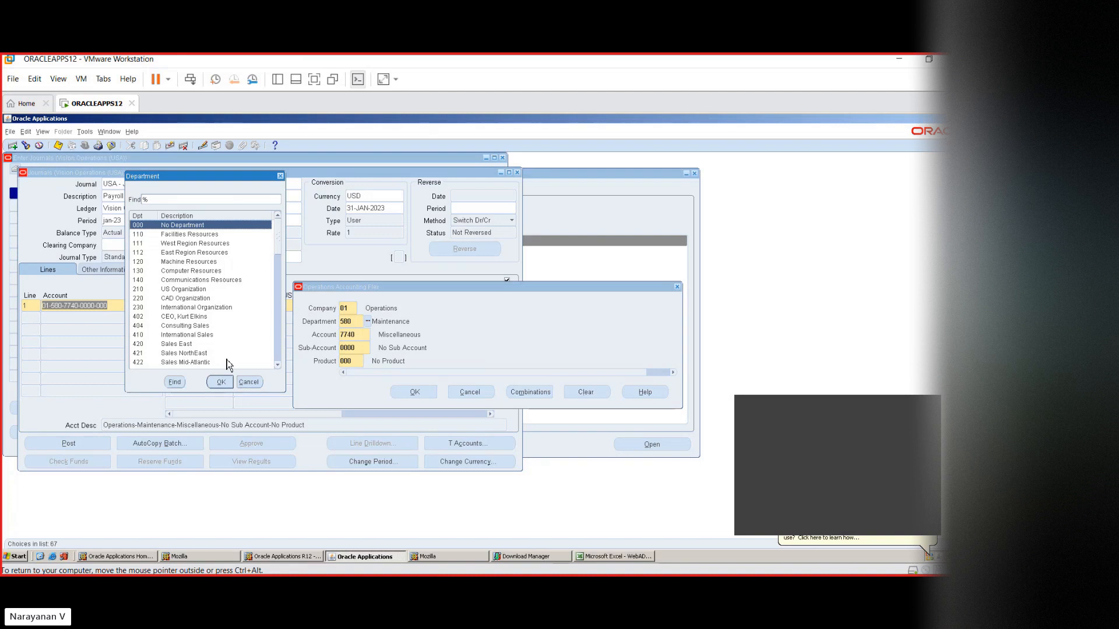
drag(279, 250, 280, 287)
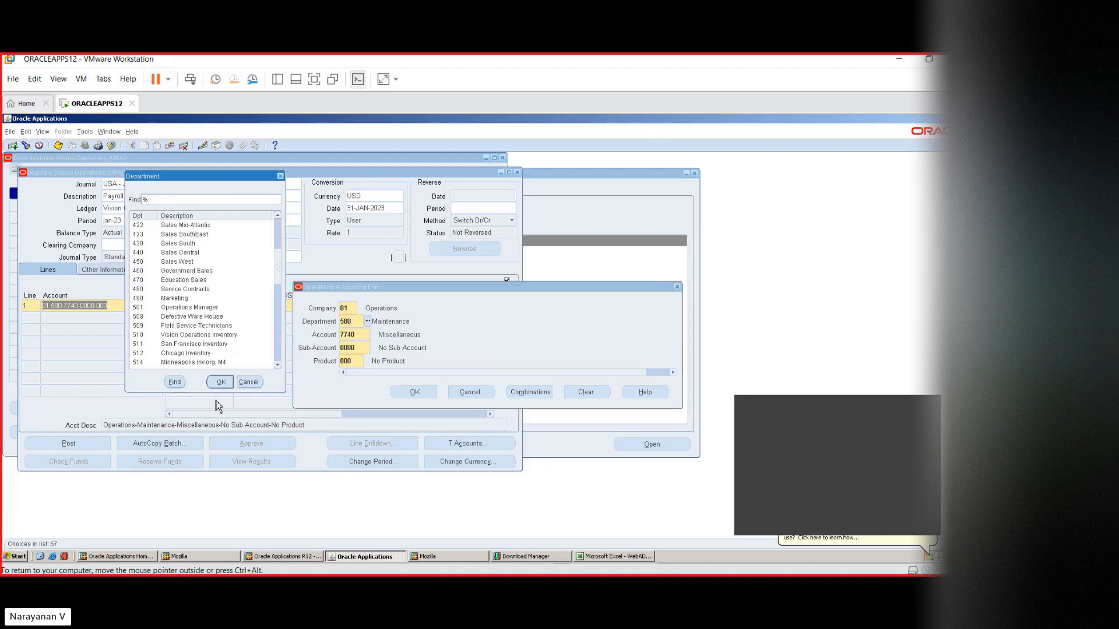
click(247, 382)
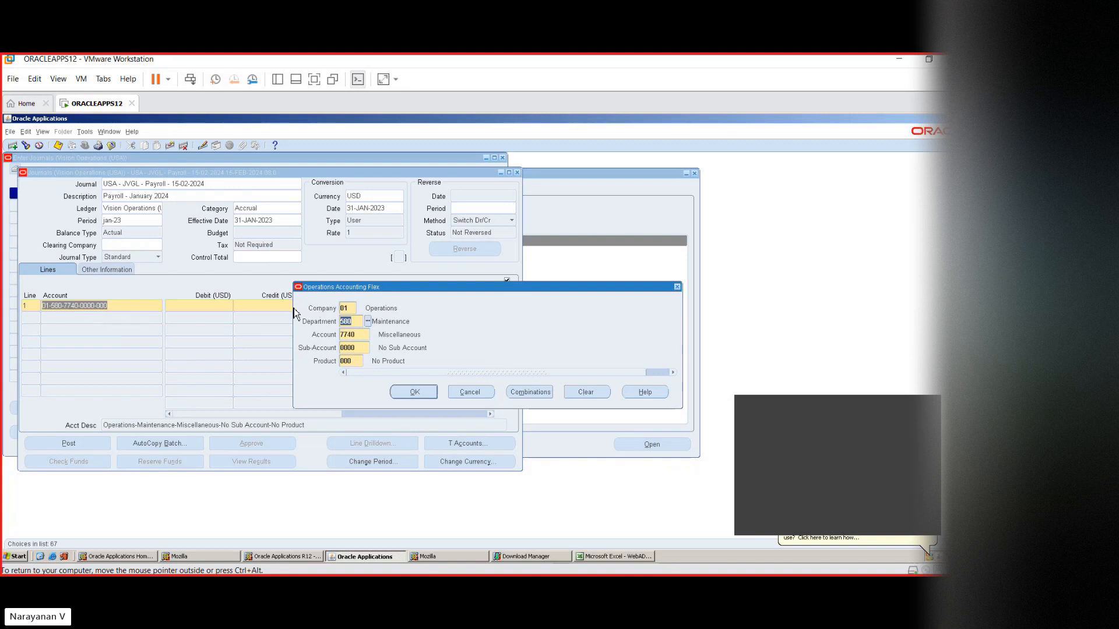
- Open the value list of line 1's Account segment and examine the cash, investment and receivable accounts from 1110 to 1222
click(364, 336)
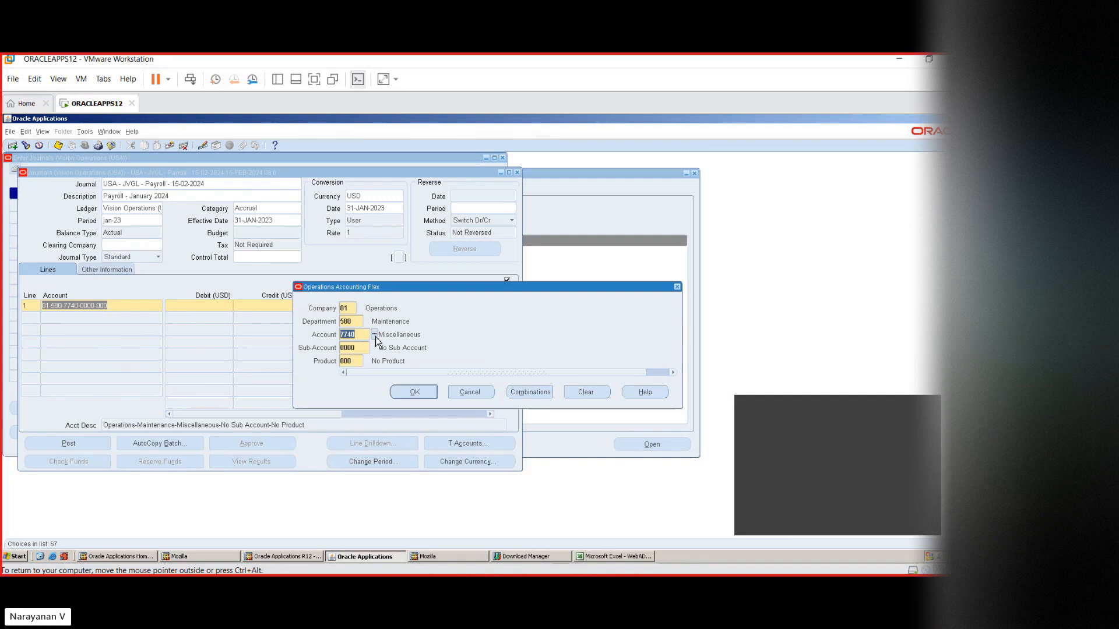
click(375, 337)
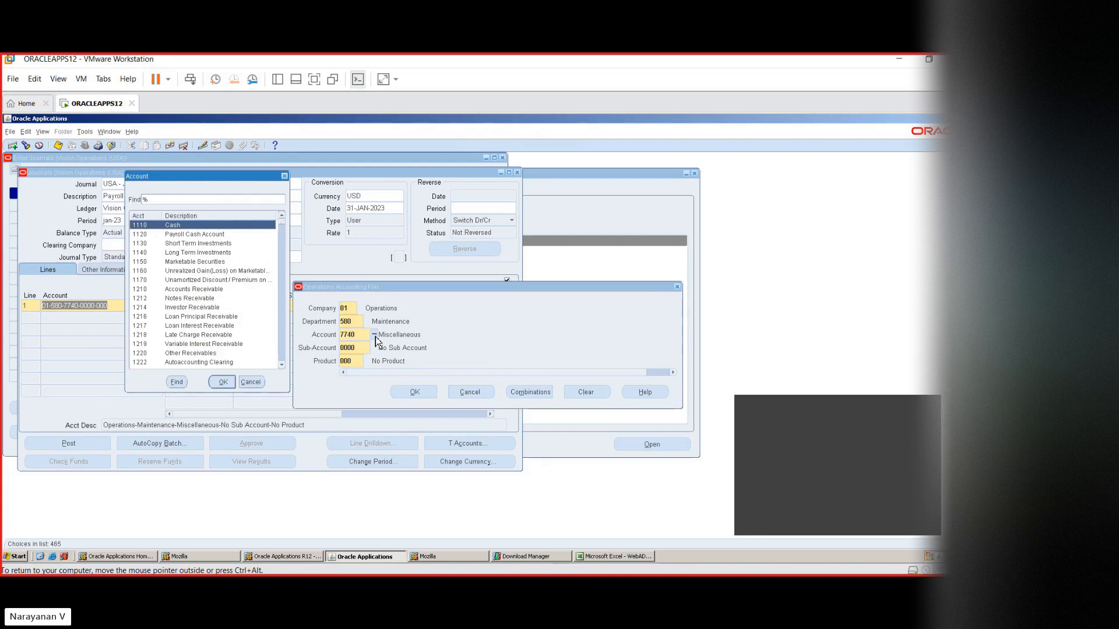
click(187, 308)
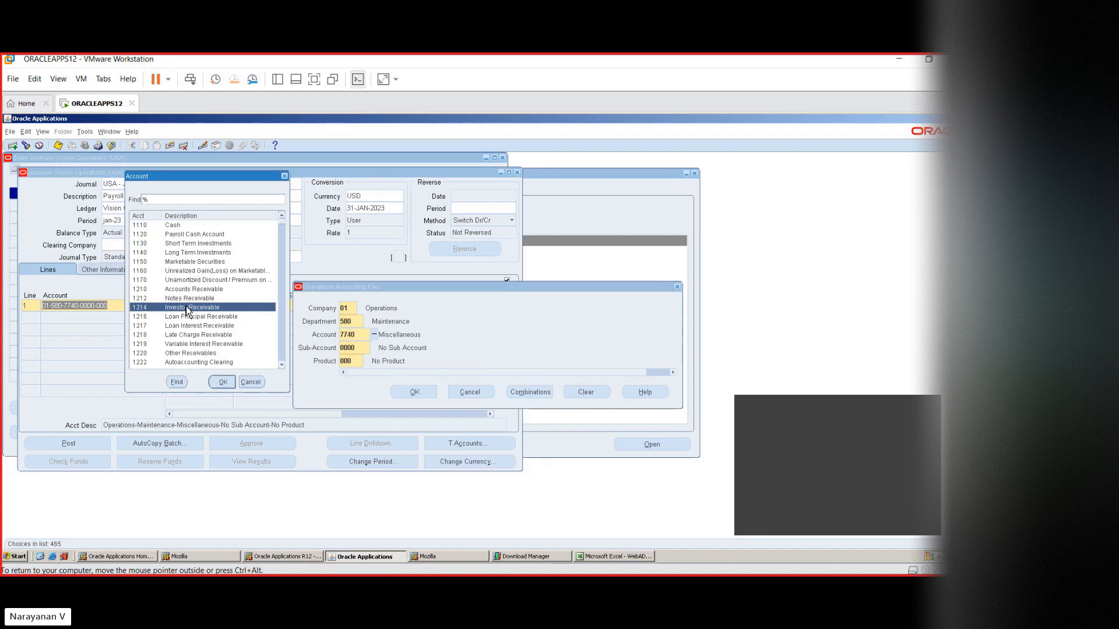
click(140, 227)
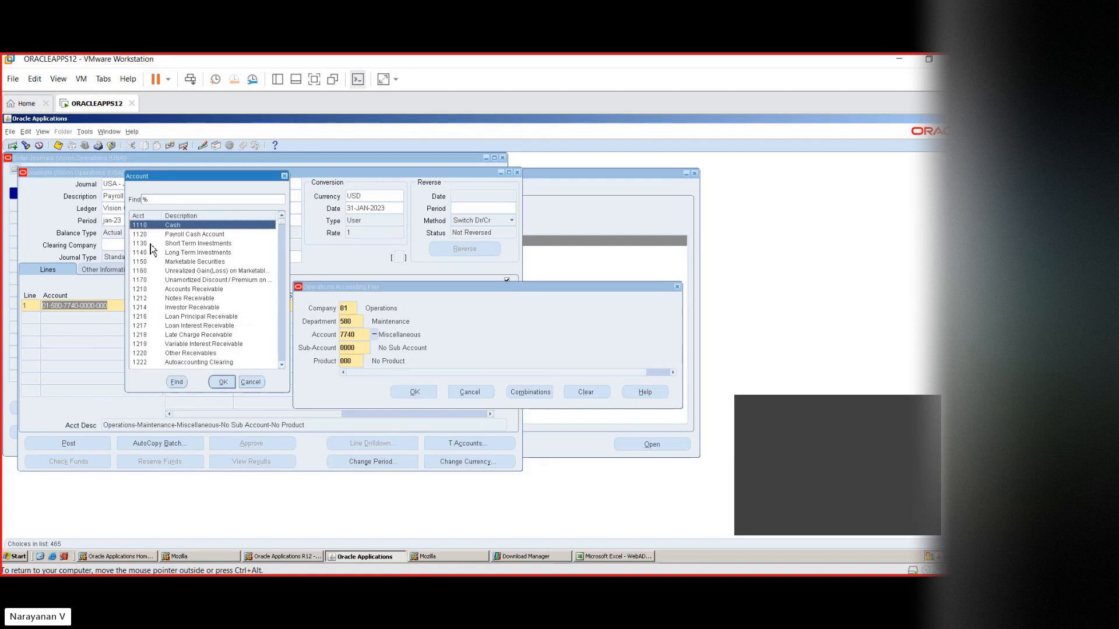
click(149, 236)
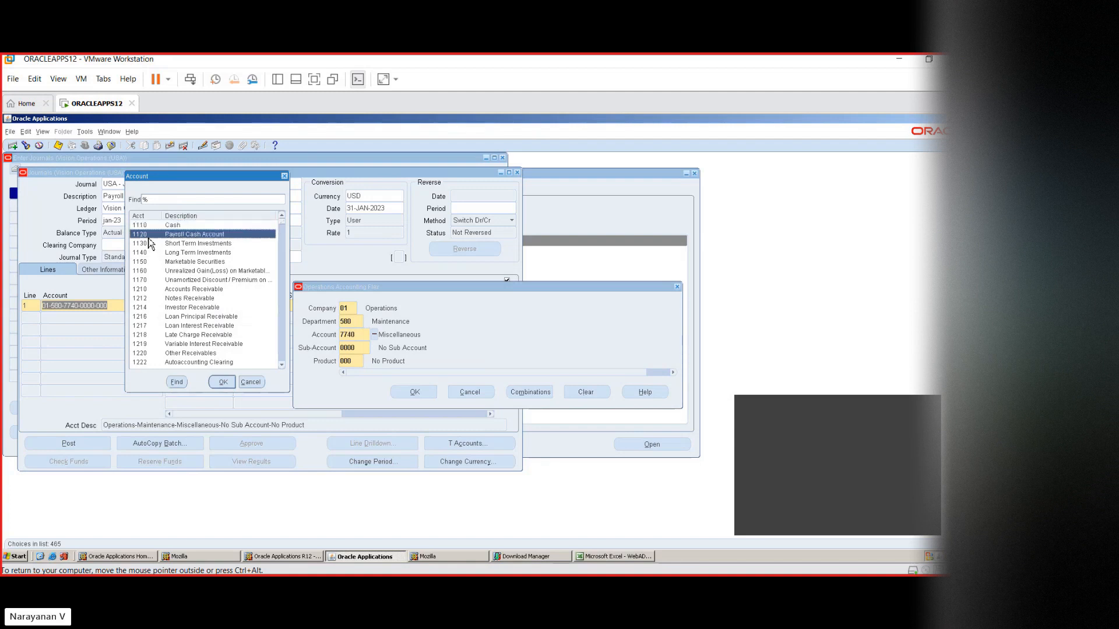
click(149, 245)
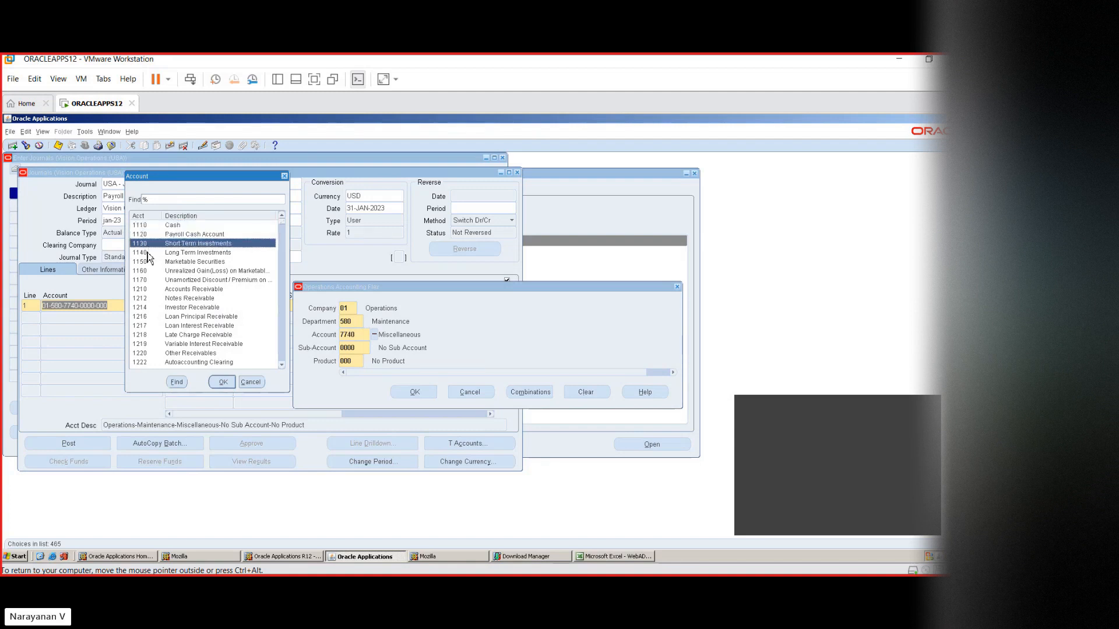
click(148, 257)
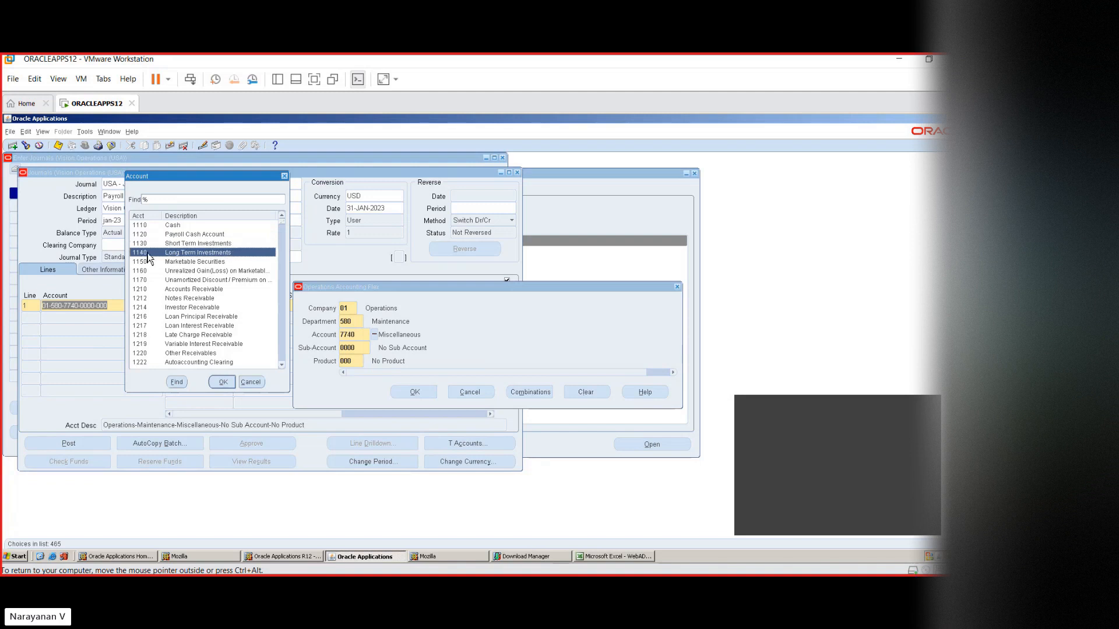
click(145, 290)
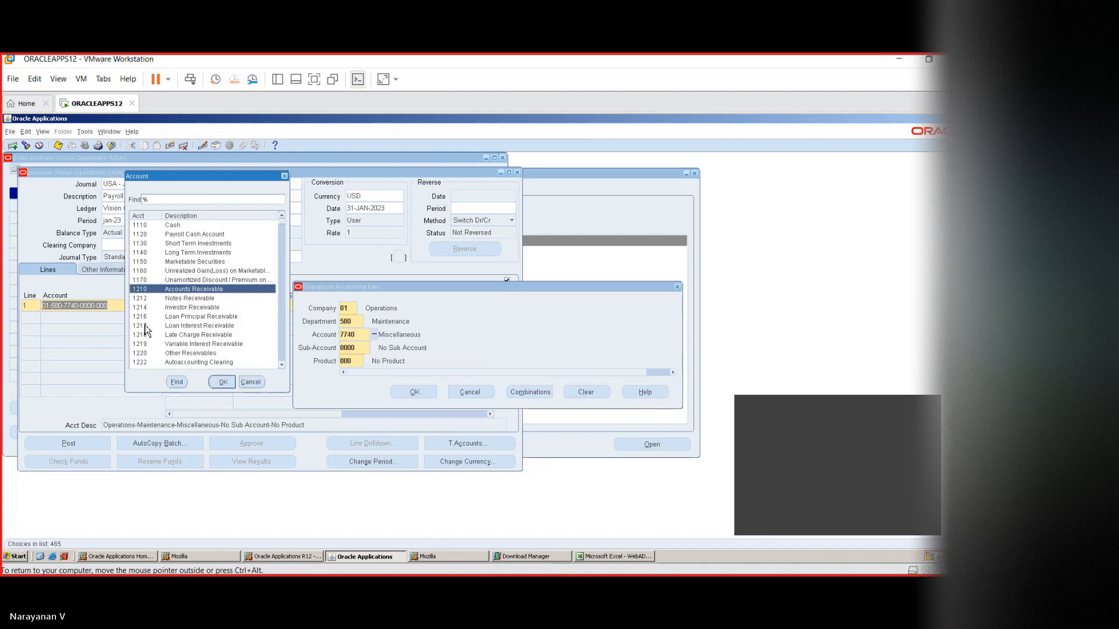
click(149, 363)
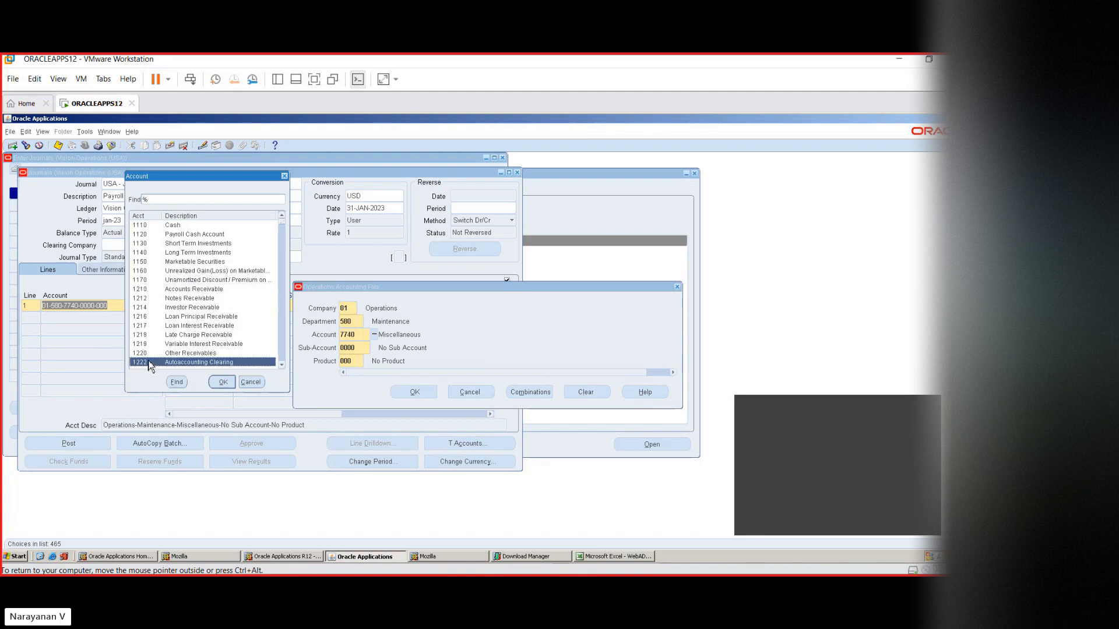
- Browse further through the Account values to review the remaining receivable, VAT, prepaid expense and inventory accounts up to 1441
key(Down)
key(Down)
key(Down)
key(Down)
key(Down)
key(Down)
key(Down)
key(Down)
key(Down)
key(Down)
key(Down)
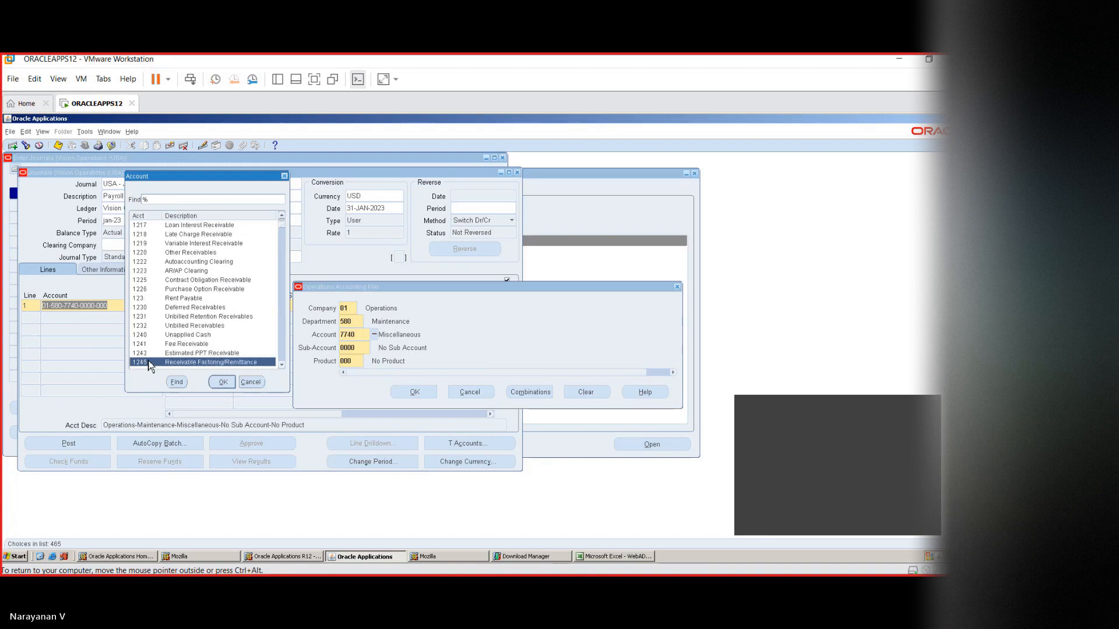
key(Down)
key(Down)
key(Down)
key(Down)
key(Down)
key(Down)
key(Down)
key(Down)
key(Down)
key(Down)
key(Down)
key(Down)
key(Down)
key(Down)
key(Down)
key(Down)
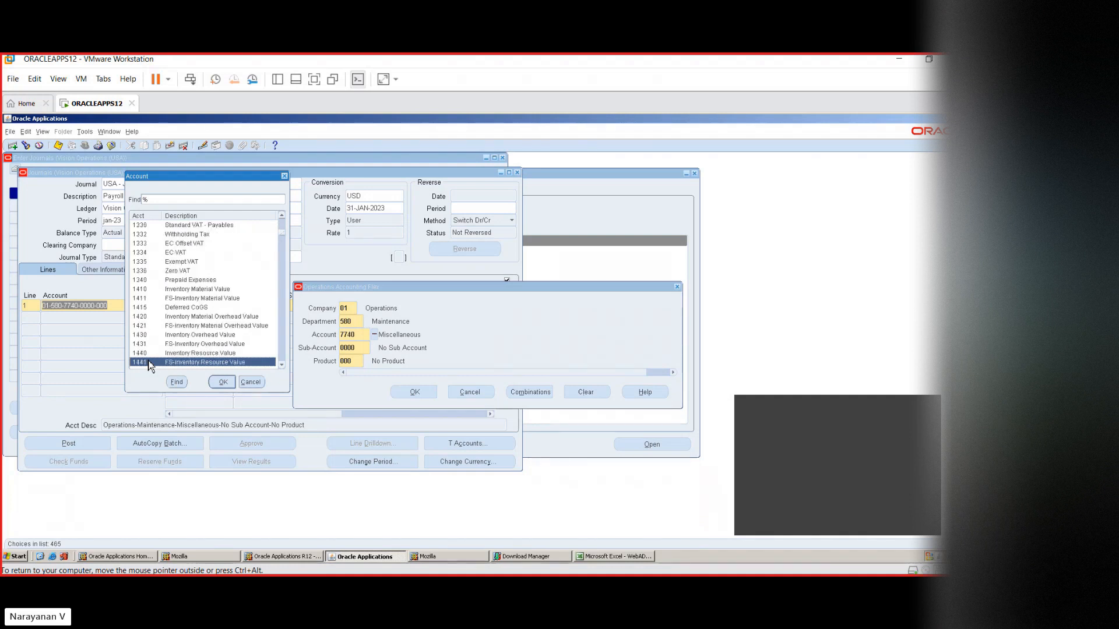
click(226, 227)
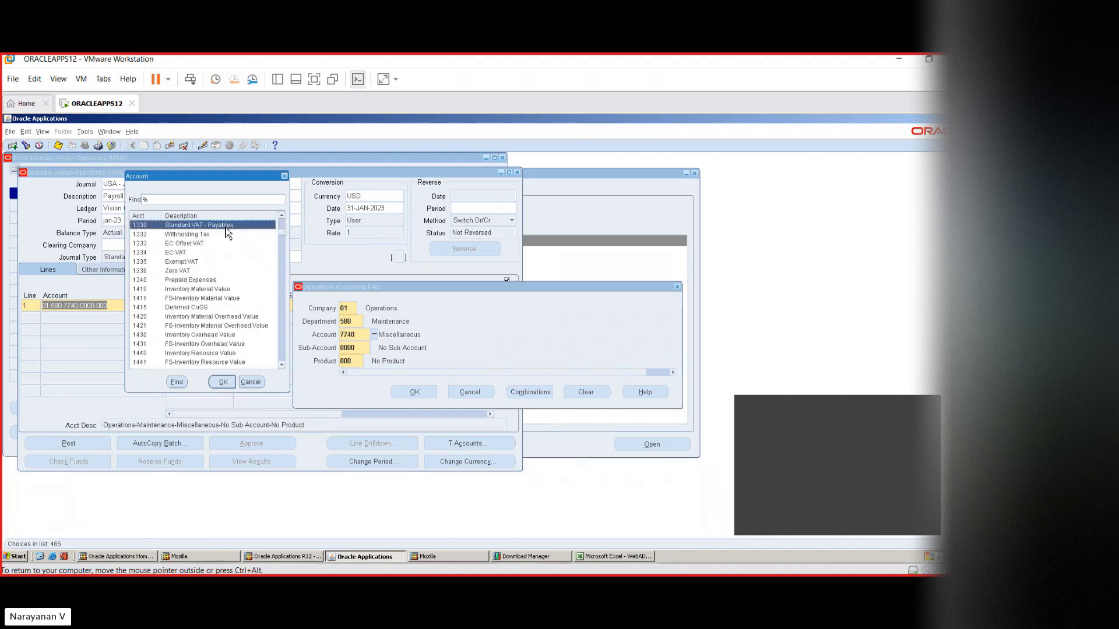
key(Up)
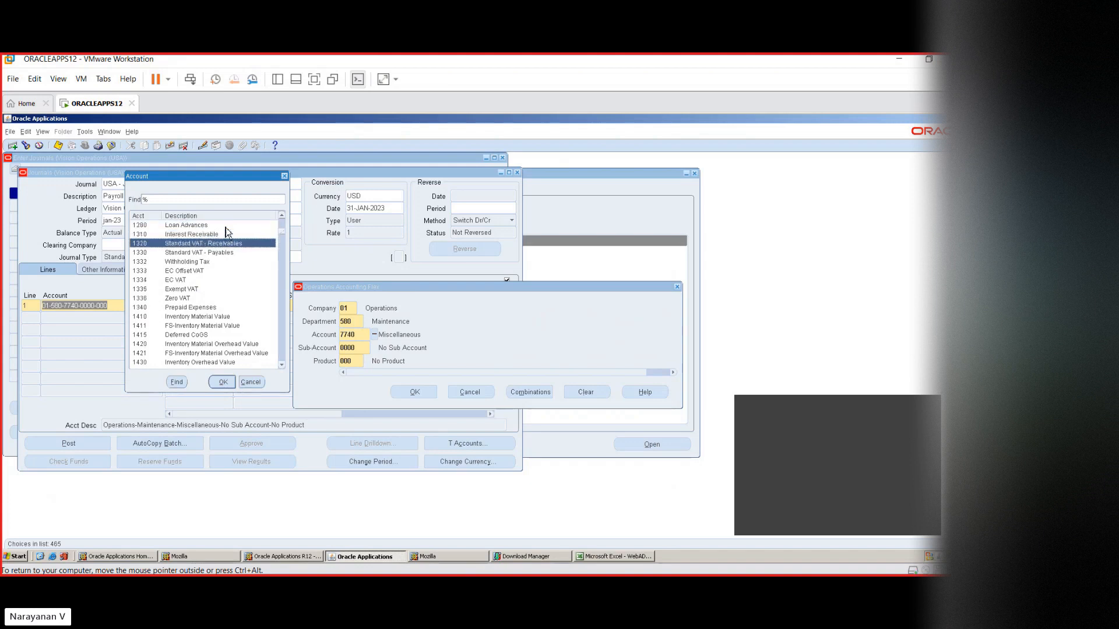
key(Down)
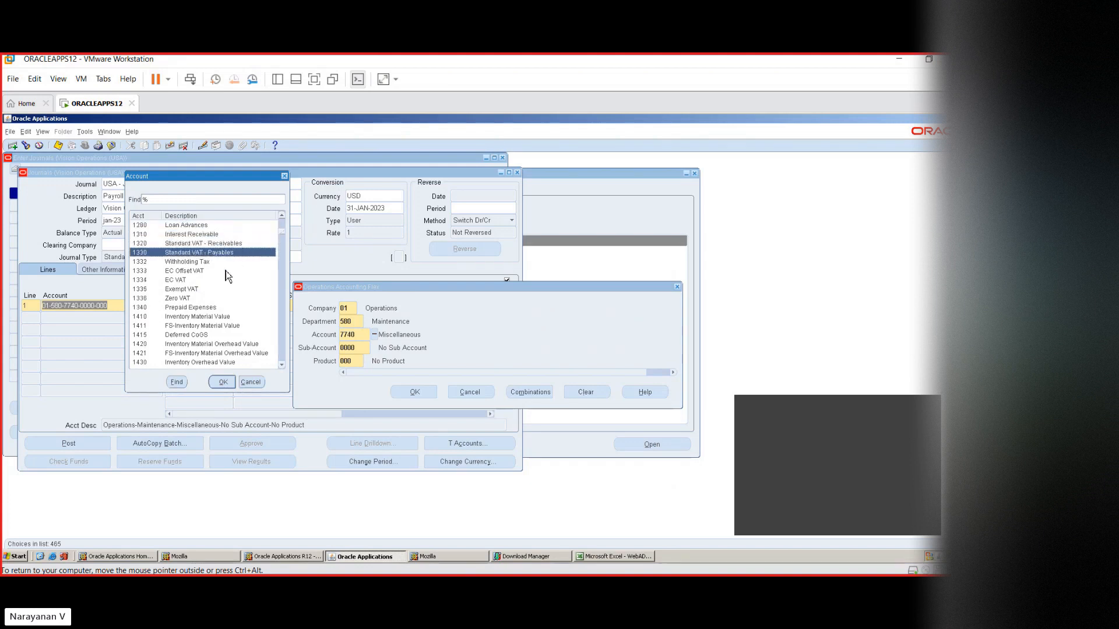
click(208, 318)
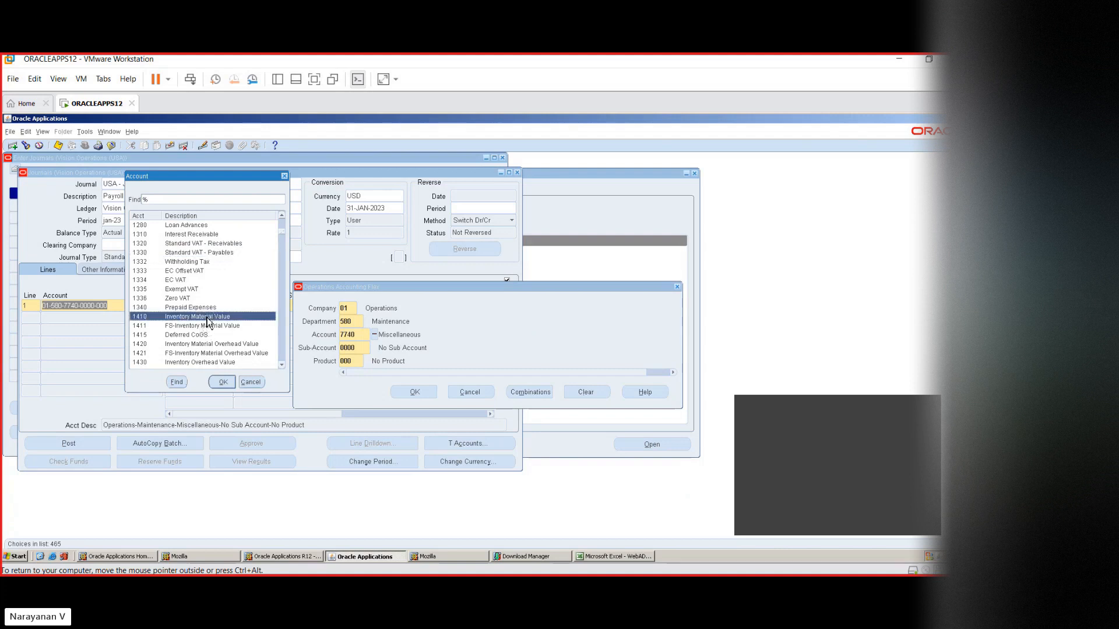
click(201, 309)
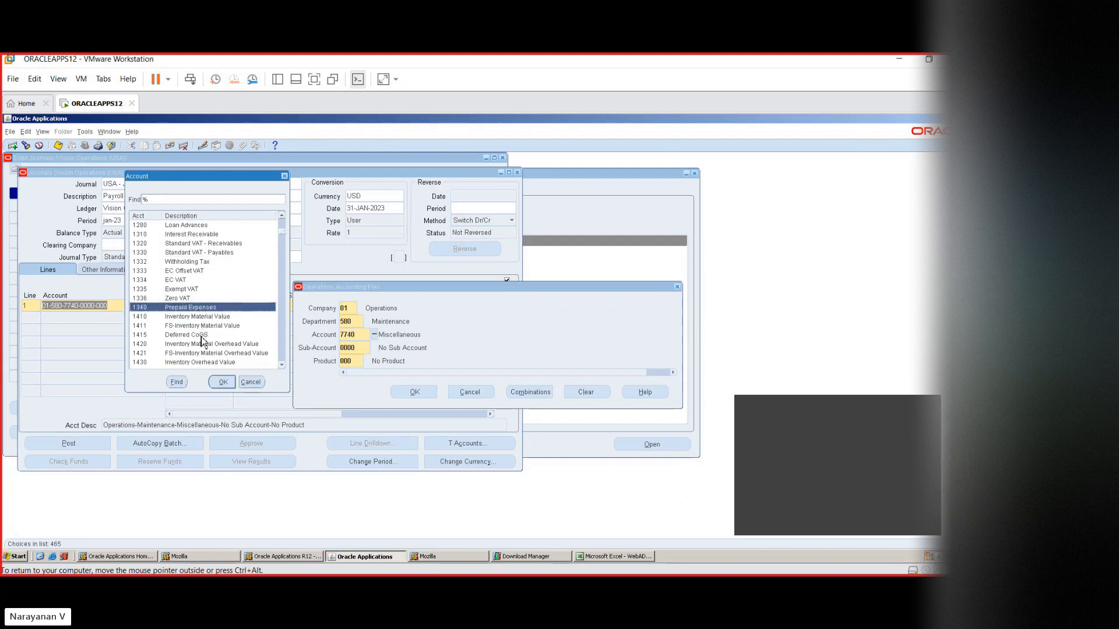
- Review the Account values for inventory, work in process, fixed assets and accumulated depreciation
key(Page_Down)
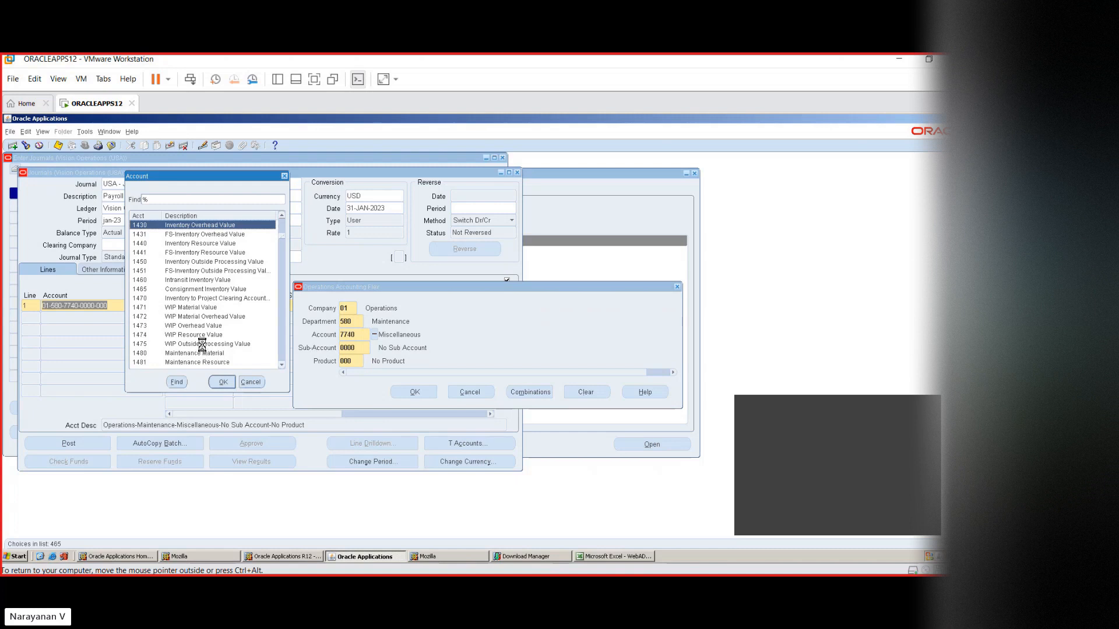
key(Page_Down)
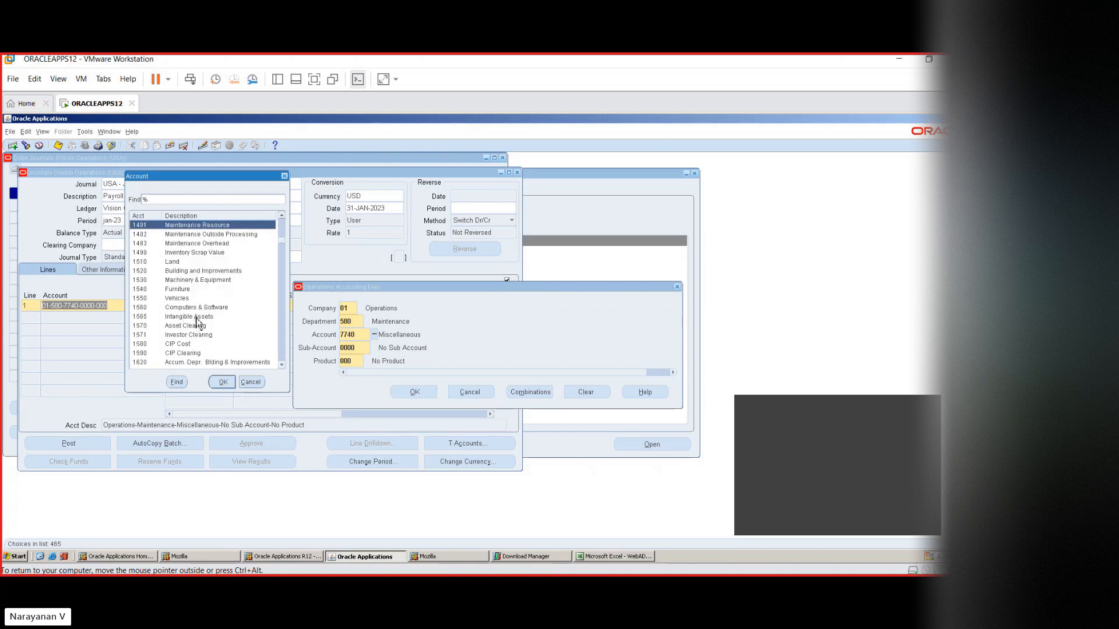
click(203, 318)
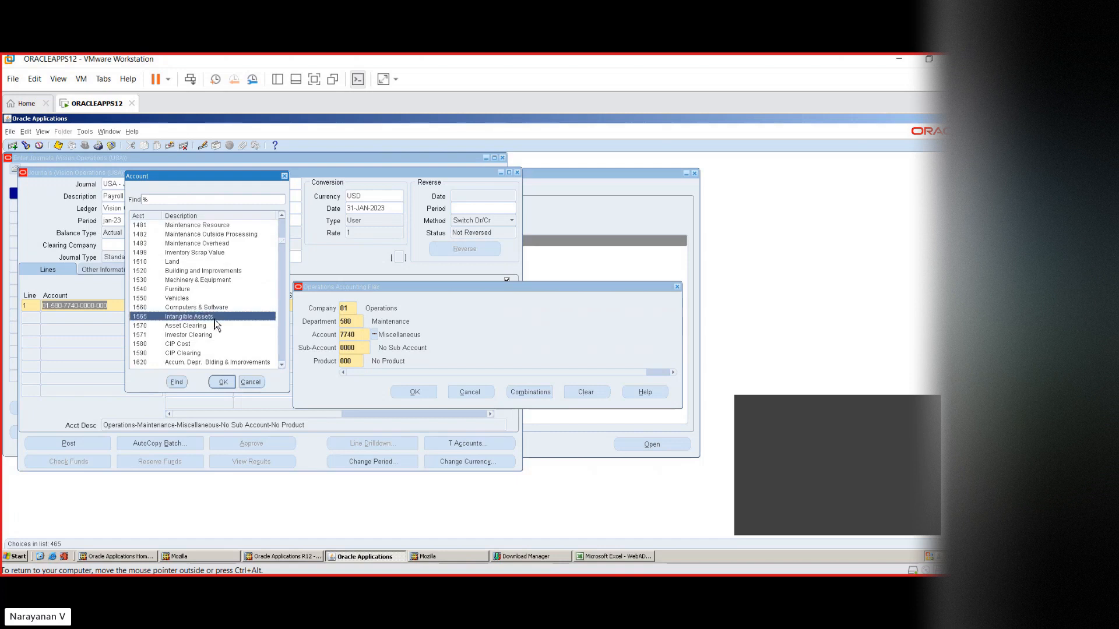
click(183, 290)
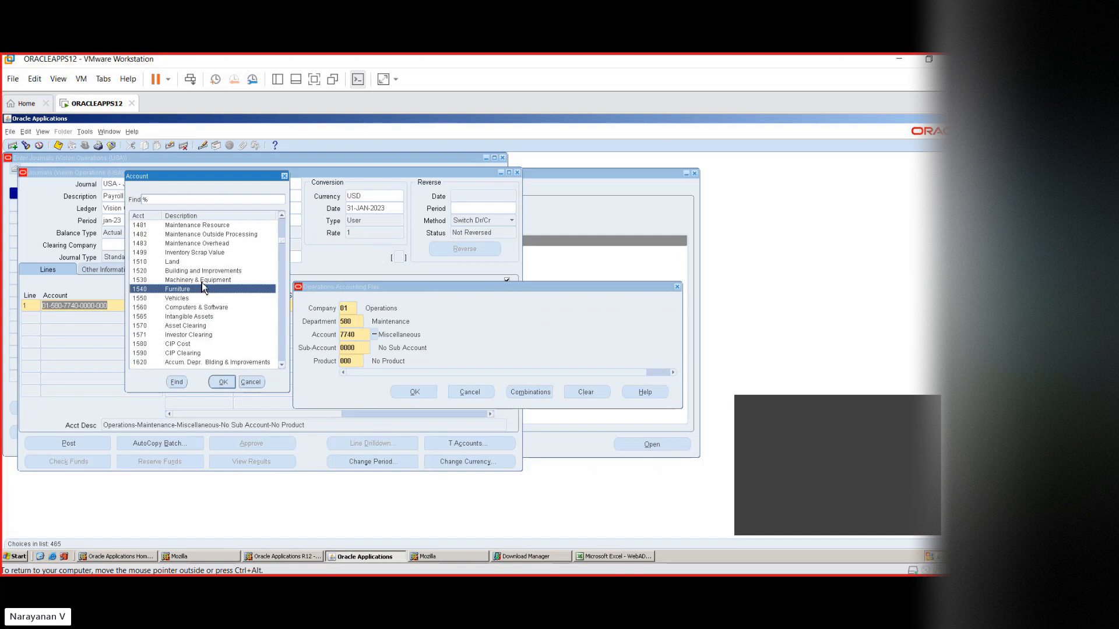
click(201, 281)
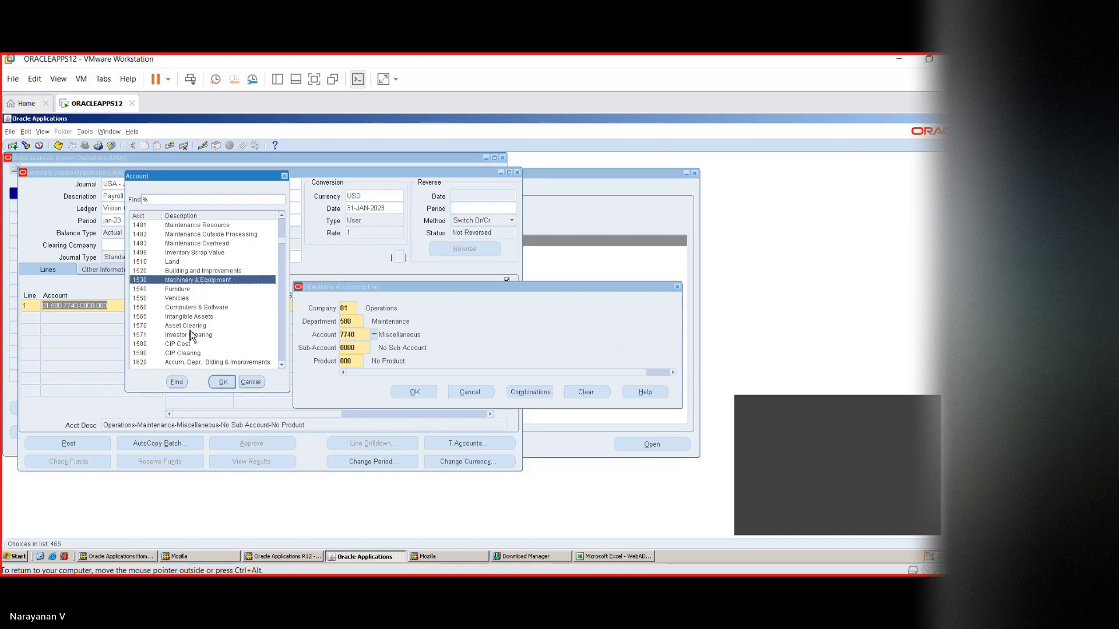
click(200, 363)
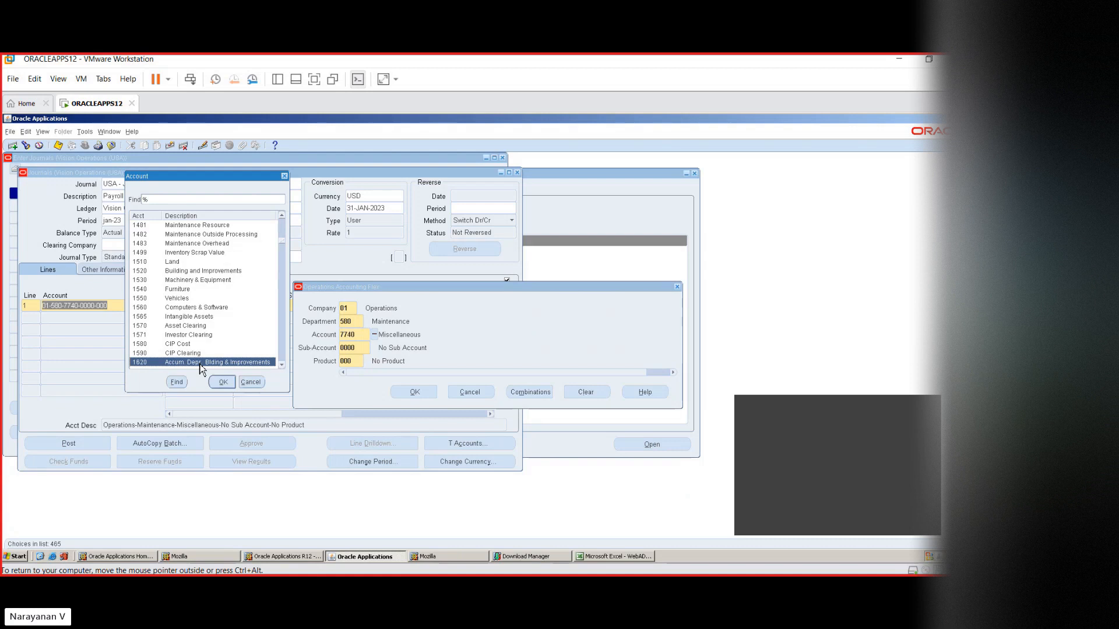
key(Page_Down)
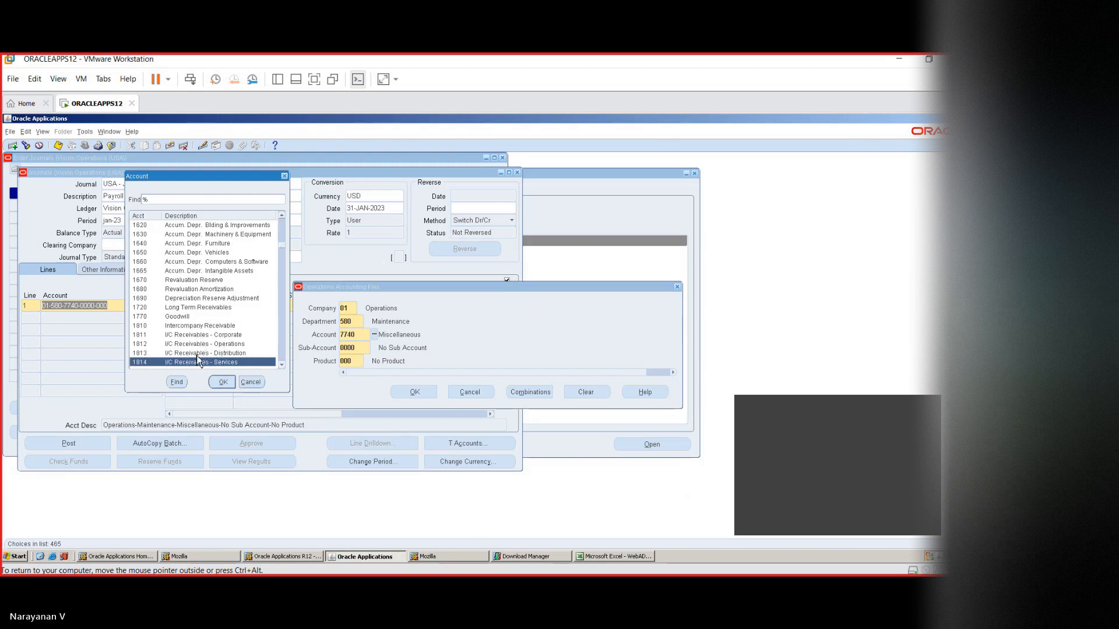
- Review the Account values for intercompany receivables, leased assets, debt, payables and income taxes
key(Down)
key(Down)
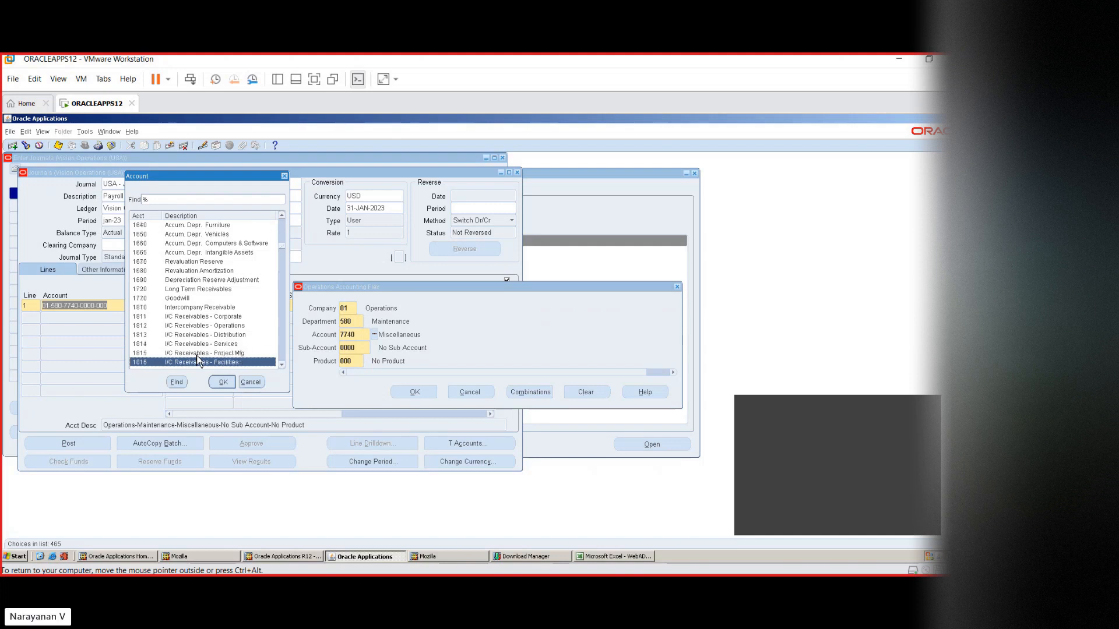
key(Down)
key(Down)
key(Down)
key(Down)
key(Down)
key(Down)
key(Down)
key(Down)
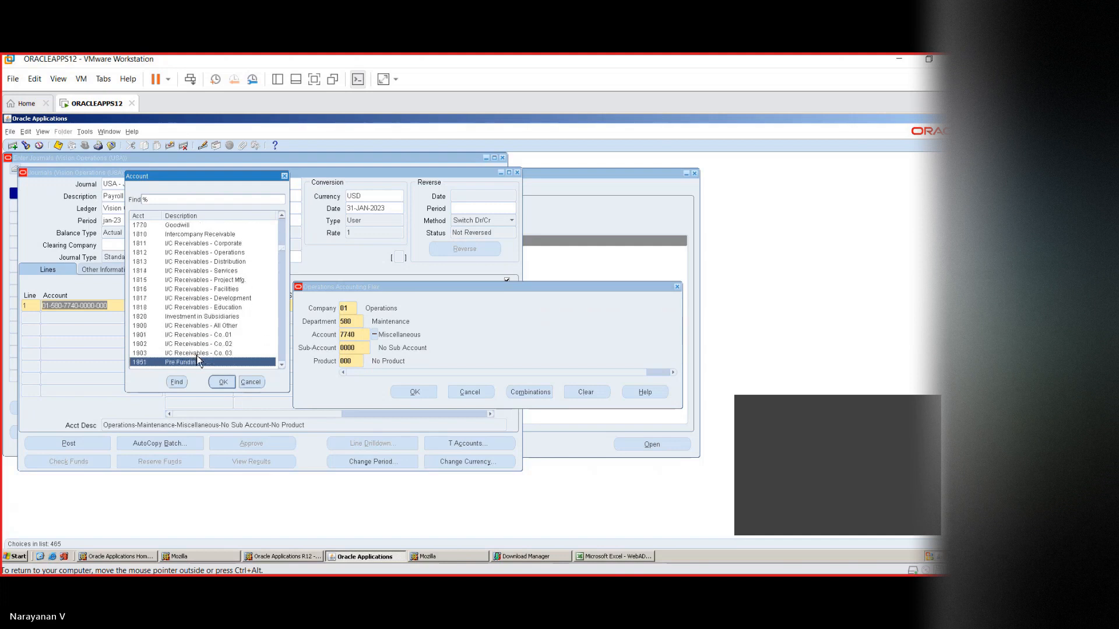
key(Page_Down)
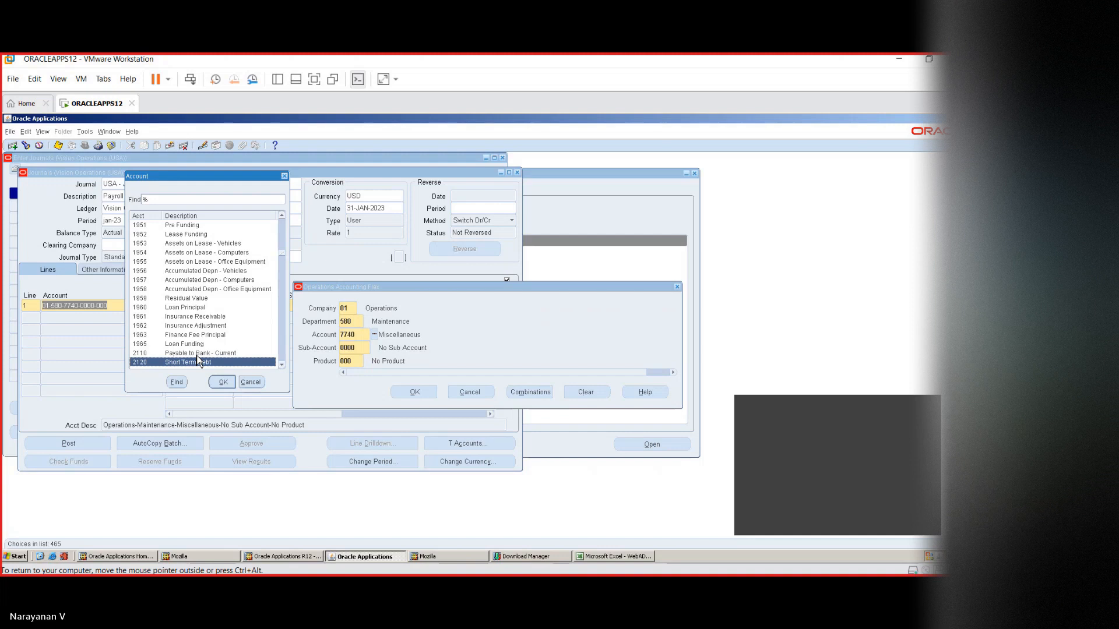
key(Page_Down)
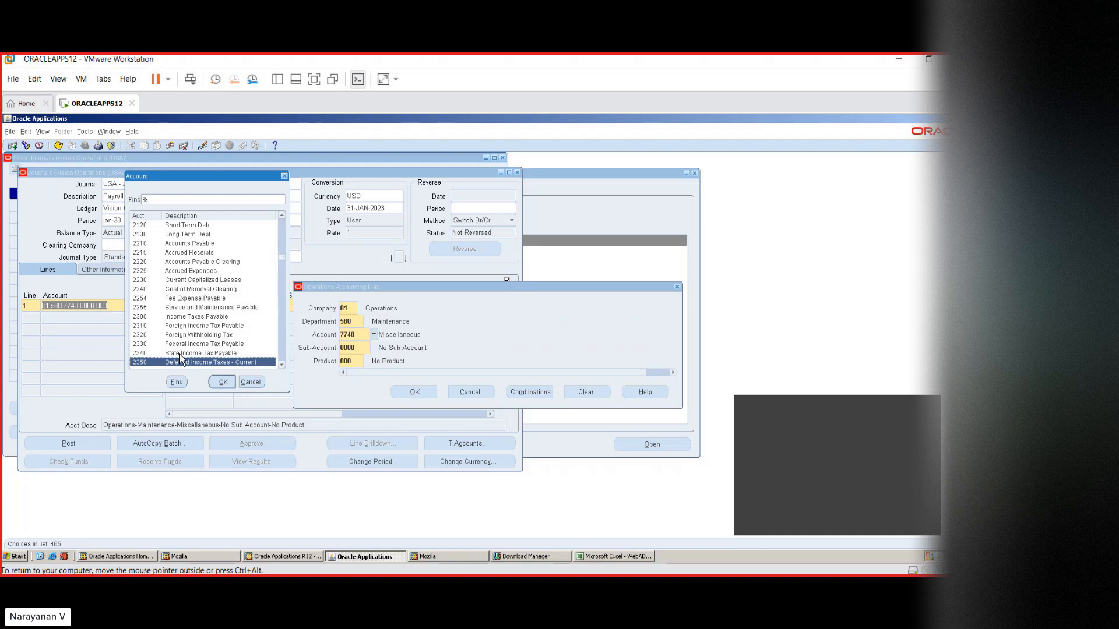
- Examine the expense and allocation accounts in the 6500 and 7000 ranges, and close the Account value list without choosing a value
drag(282, 257, 284, 321)
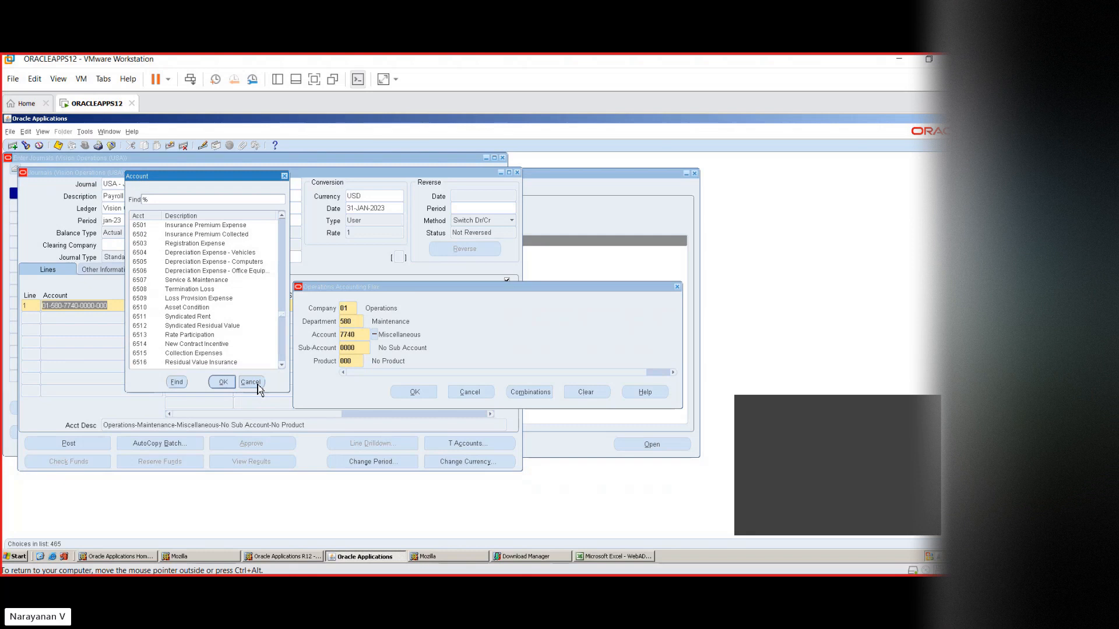
click(230, 345)
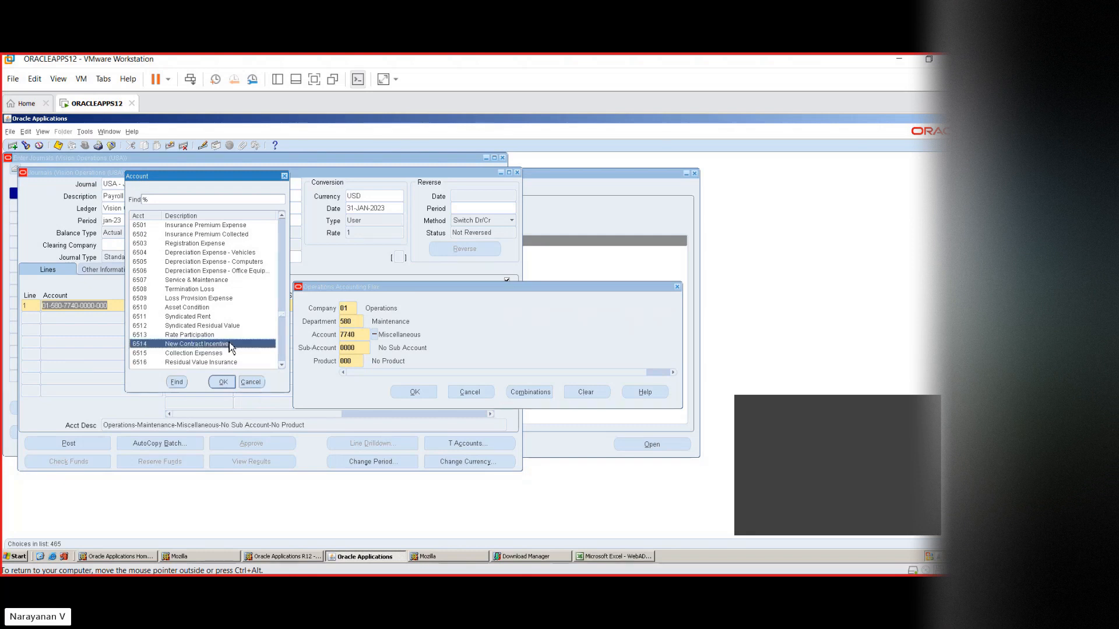
key(Down)
key(Down)
key(Down)
key(Down)
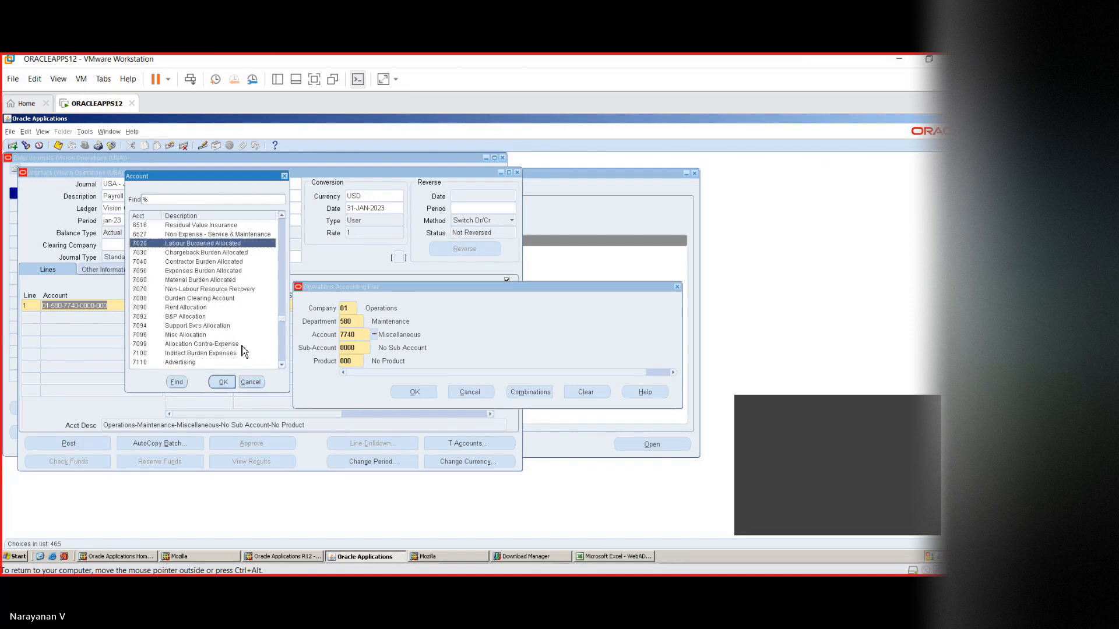
click(210, 324)
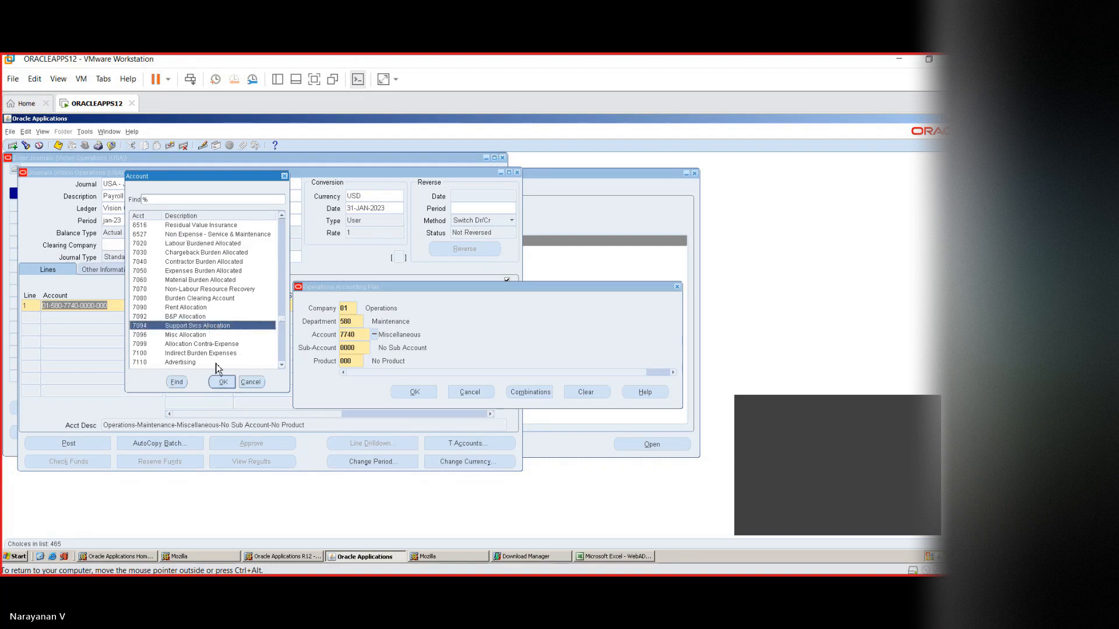
click(262, 385)
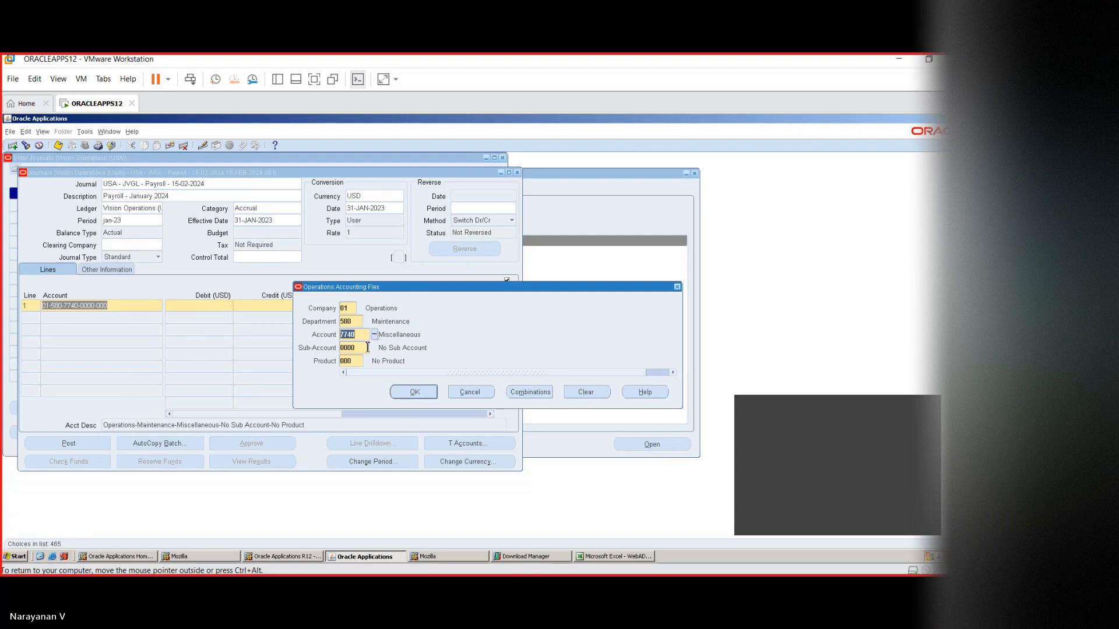
- Review the Sub-Account values, from the cost categories through the state codes up to 2141, and close the list without choosing a value
key(Tab)
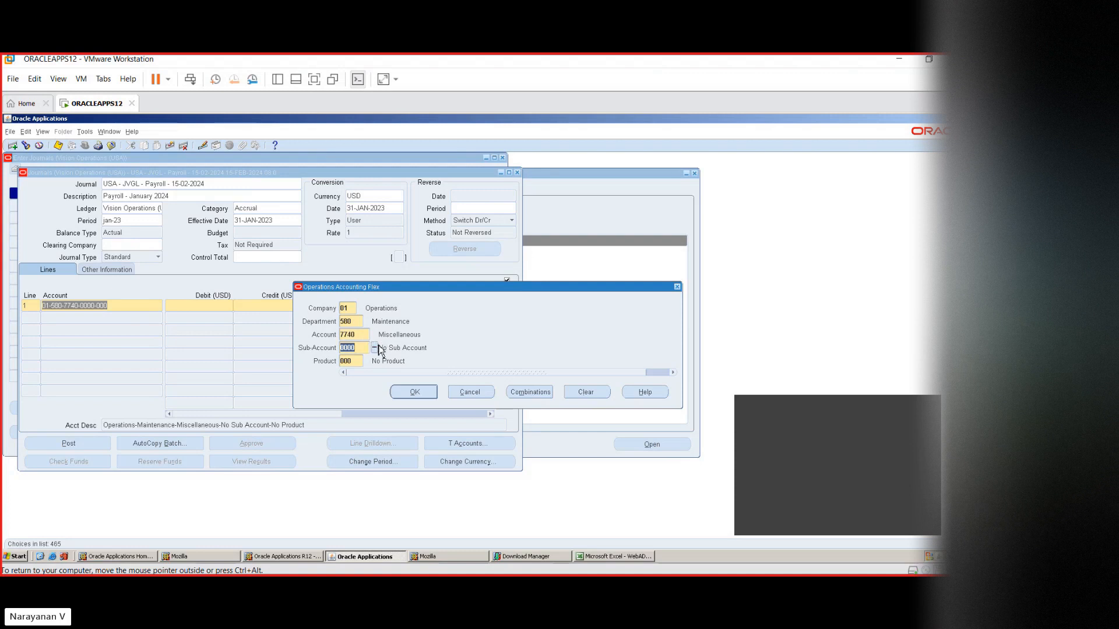
click(376, 347)
click(188, 289)
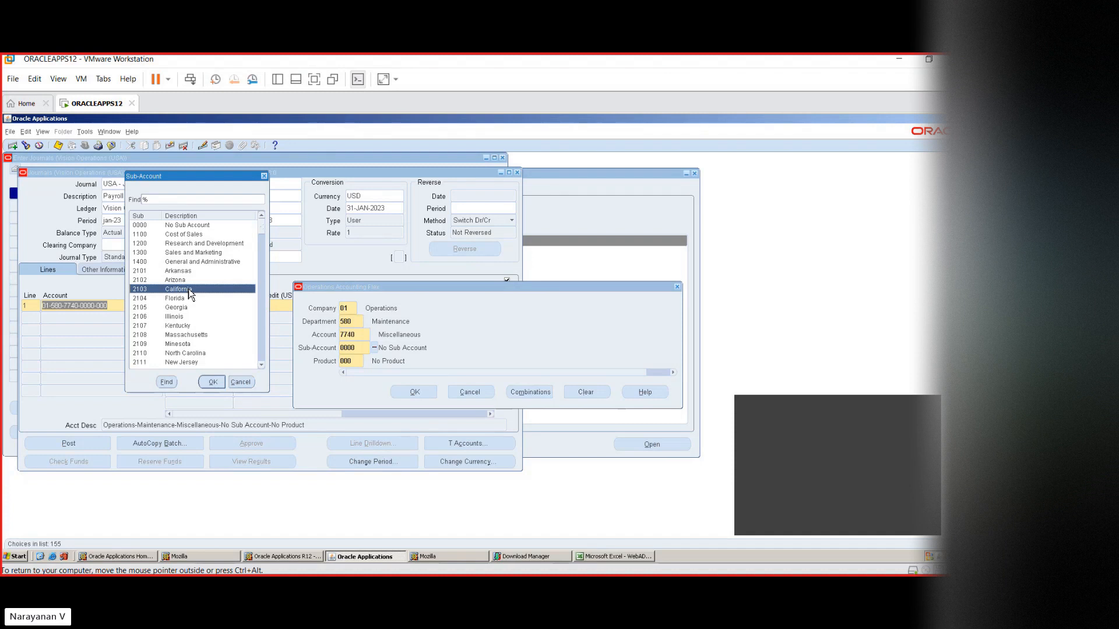
click(188, 355)
key(Down)
key(Down)
key(Down)
key(Down)
key(Down)
key(Down)
key(Down)
key(Down)
key(Down)
key(Down)
key(Down)
key(Down)
key(Down)
key(Down)
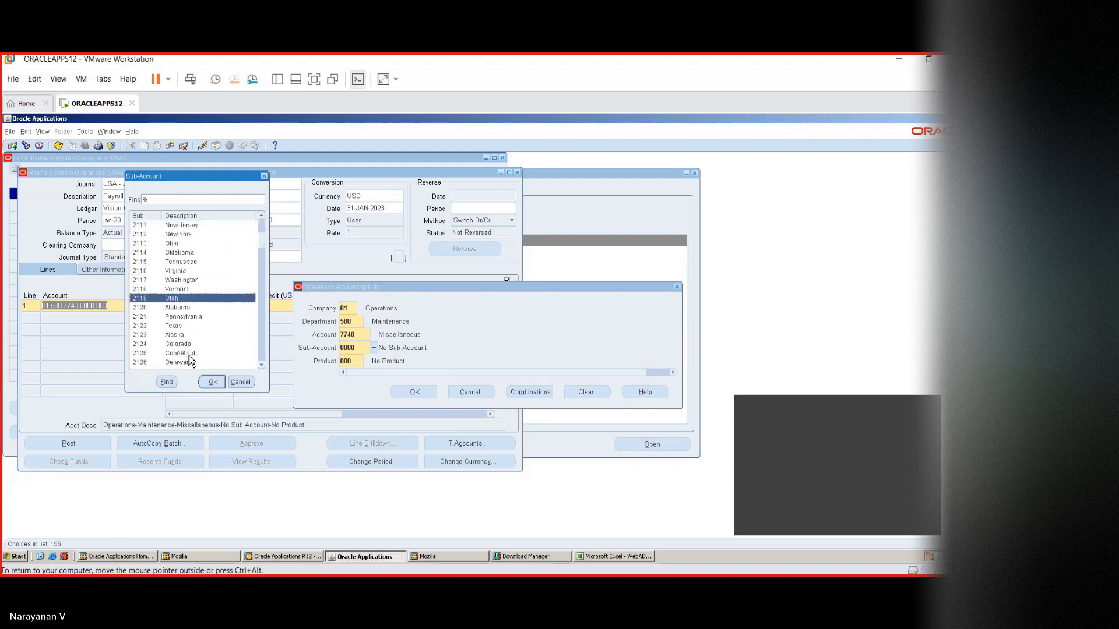
key(Down)
key(Down)
key(Down)
key(Down)
key(Down)
key(Down)
key(Down)
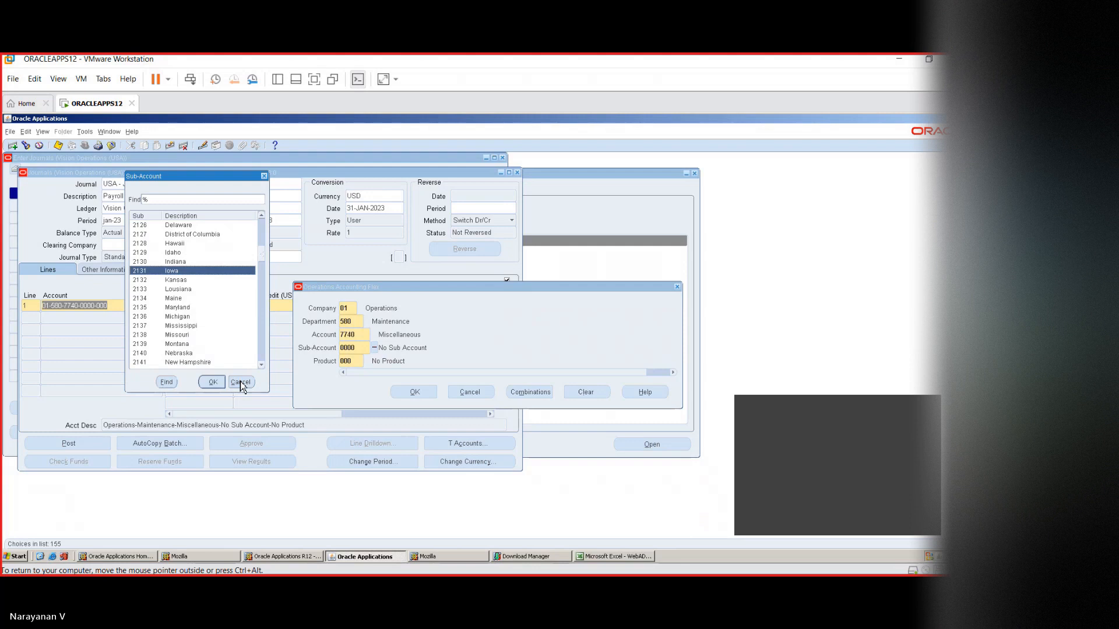
click(241, 383)
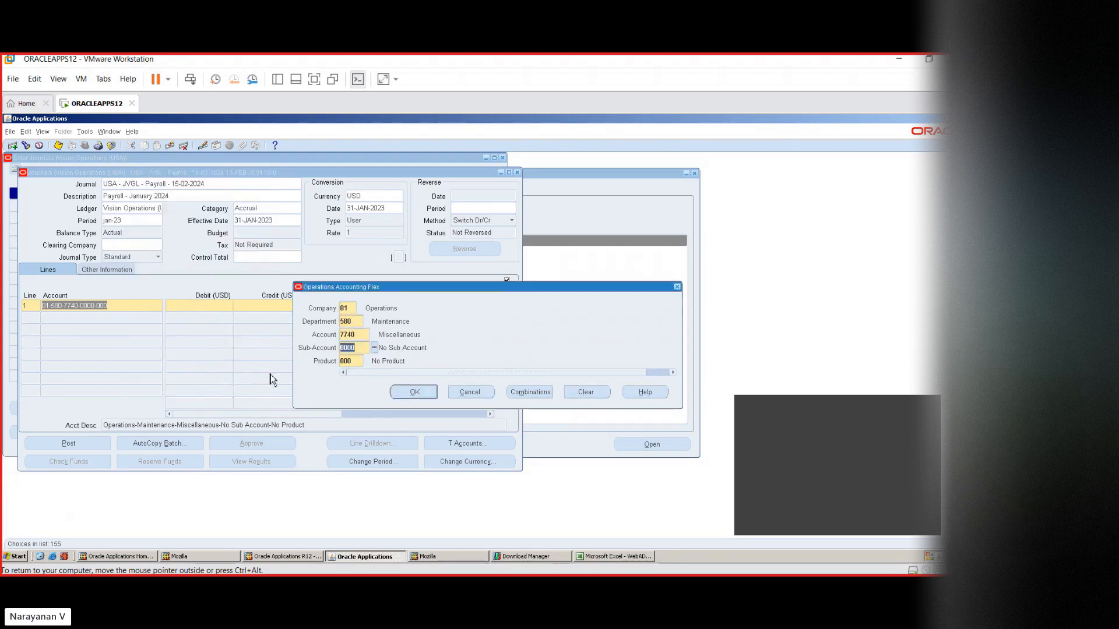
- Review the Product segment values, from No Product through hardware, services and lease products
click(369, 362)
click(367, 361)
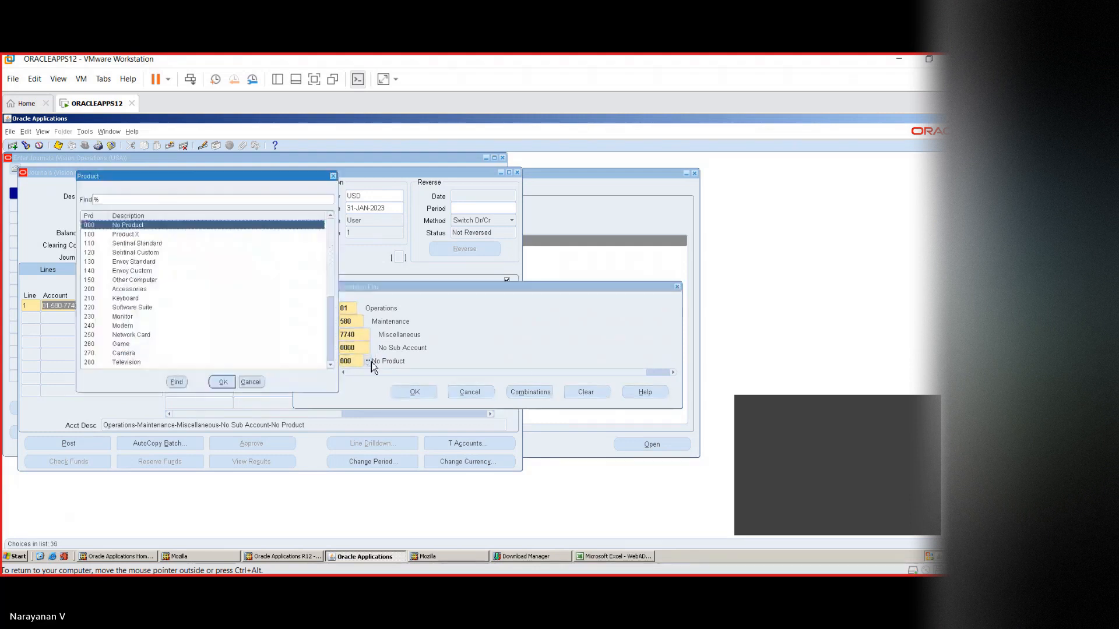
click(124, 308)
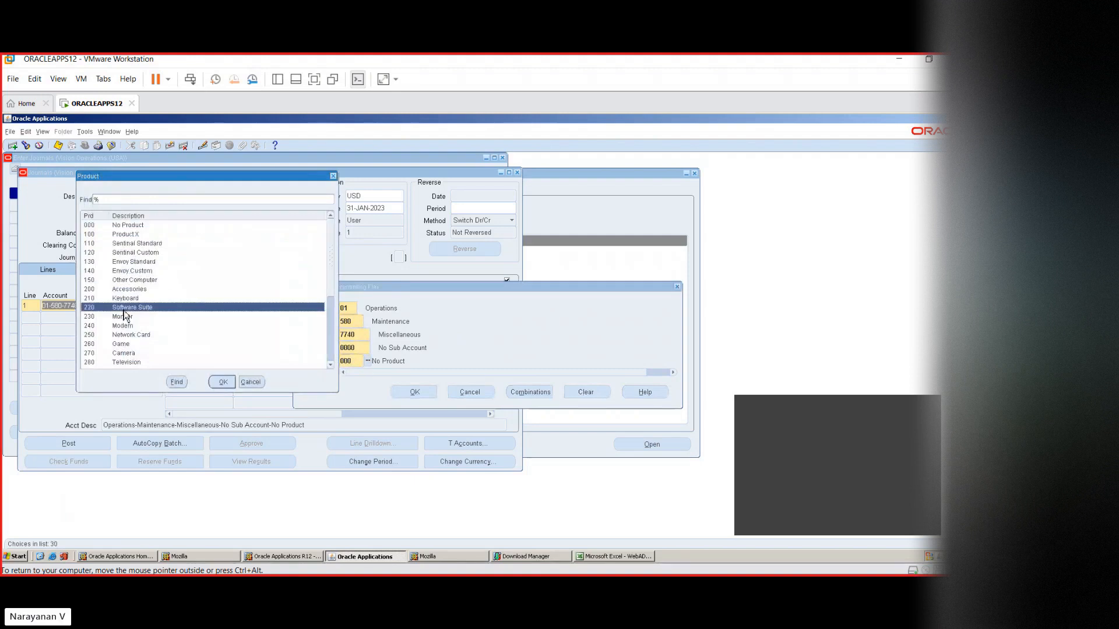
click(128, 335)
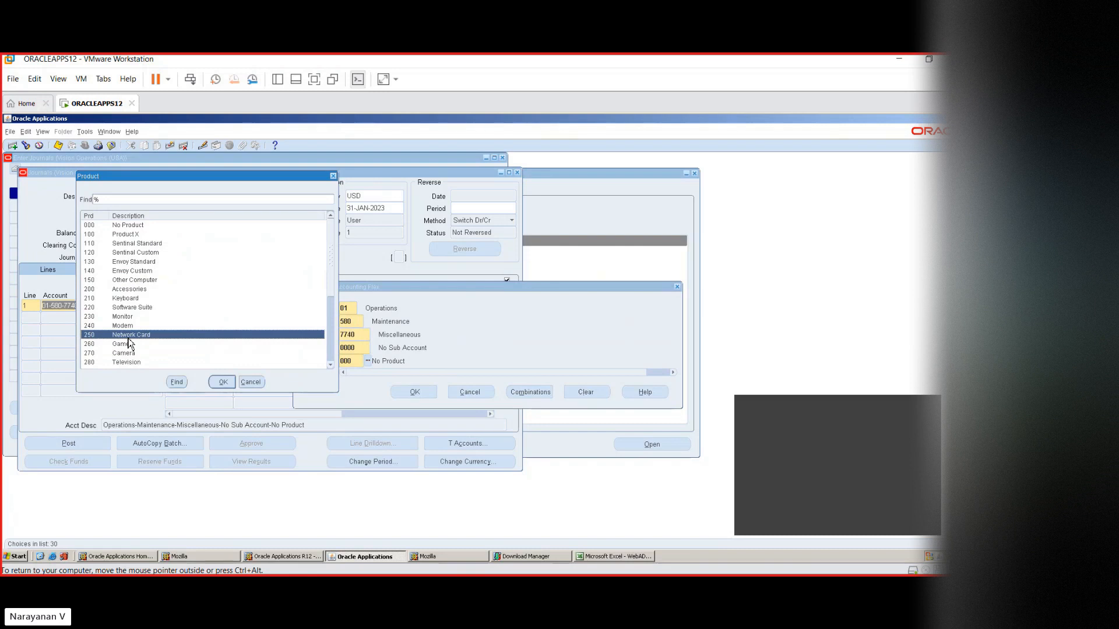
key(Down)
key(Down)
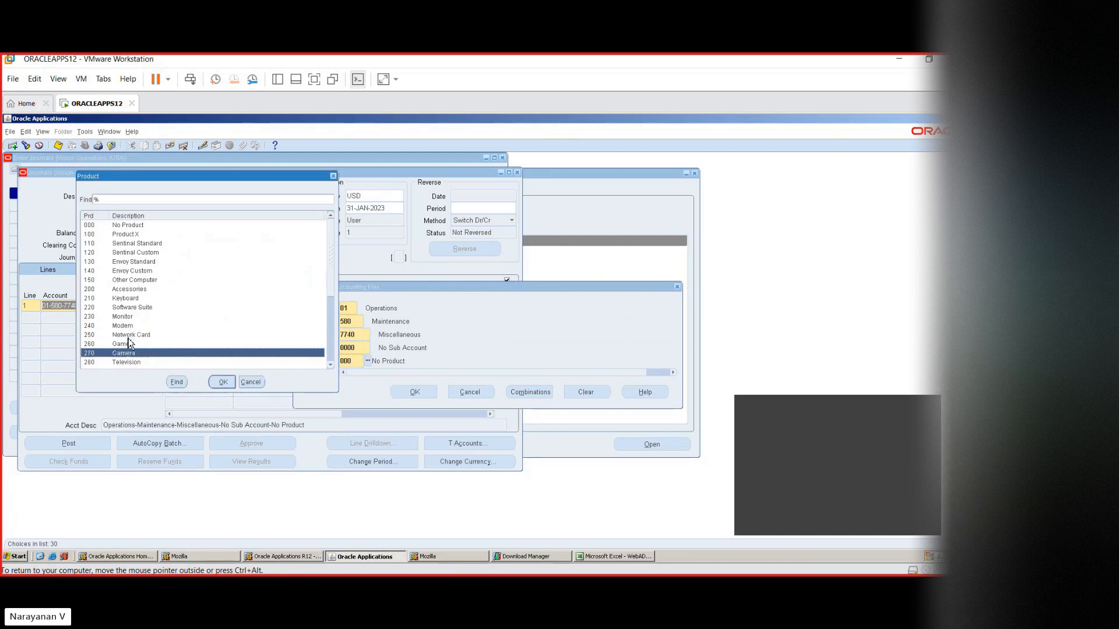
key(Down)
key(Down)
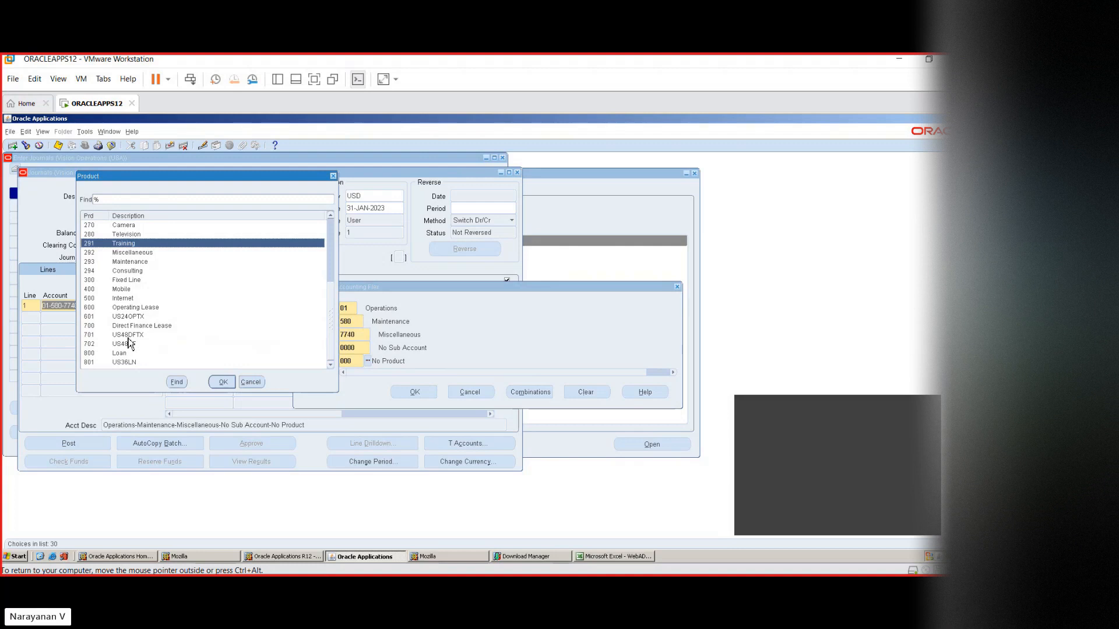
key(Down)
key(Down)
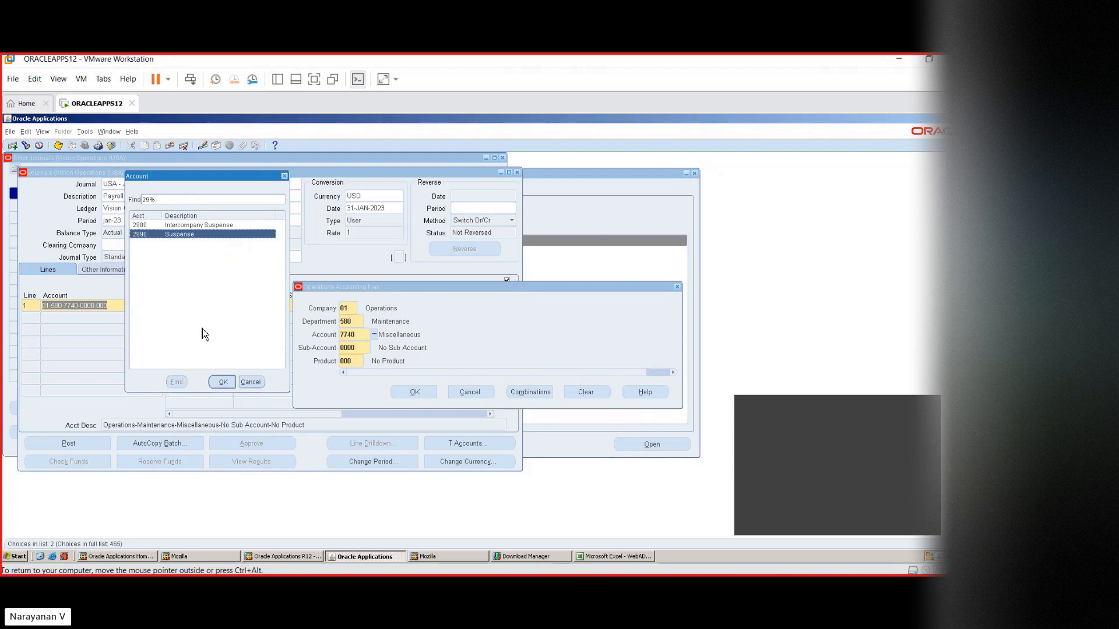
click(250, 381)
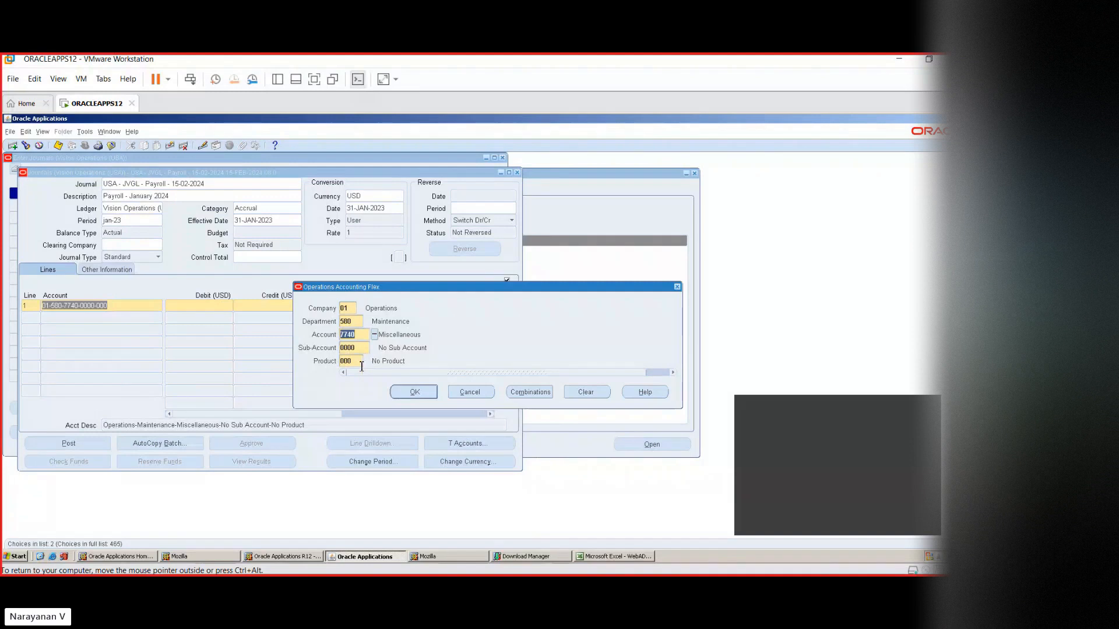
click(530, 398)
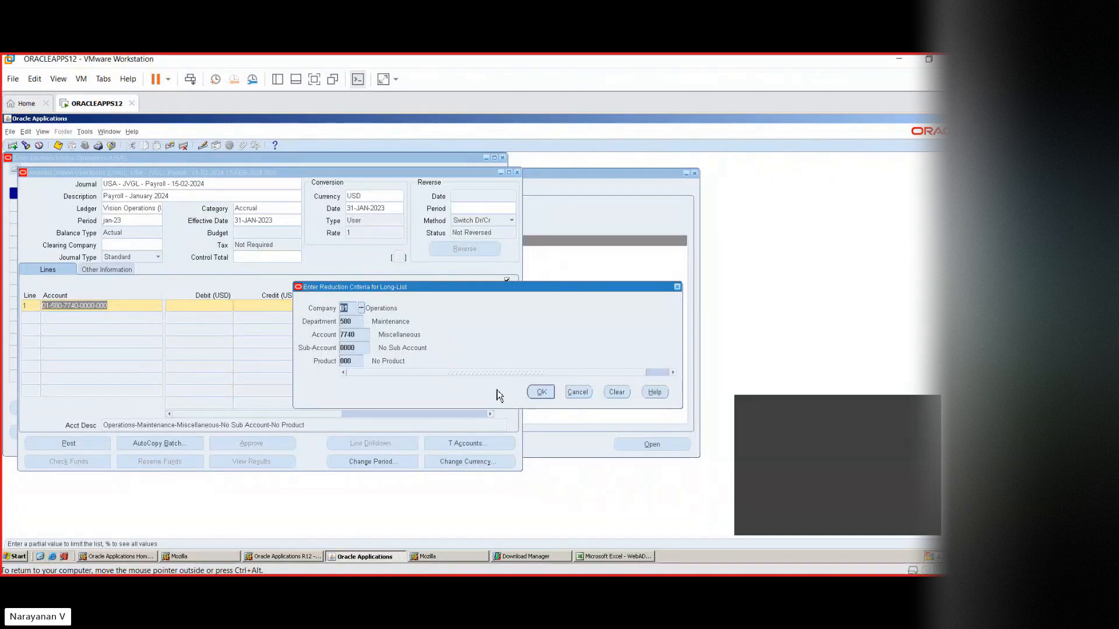
click(539, 392)
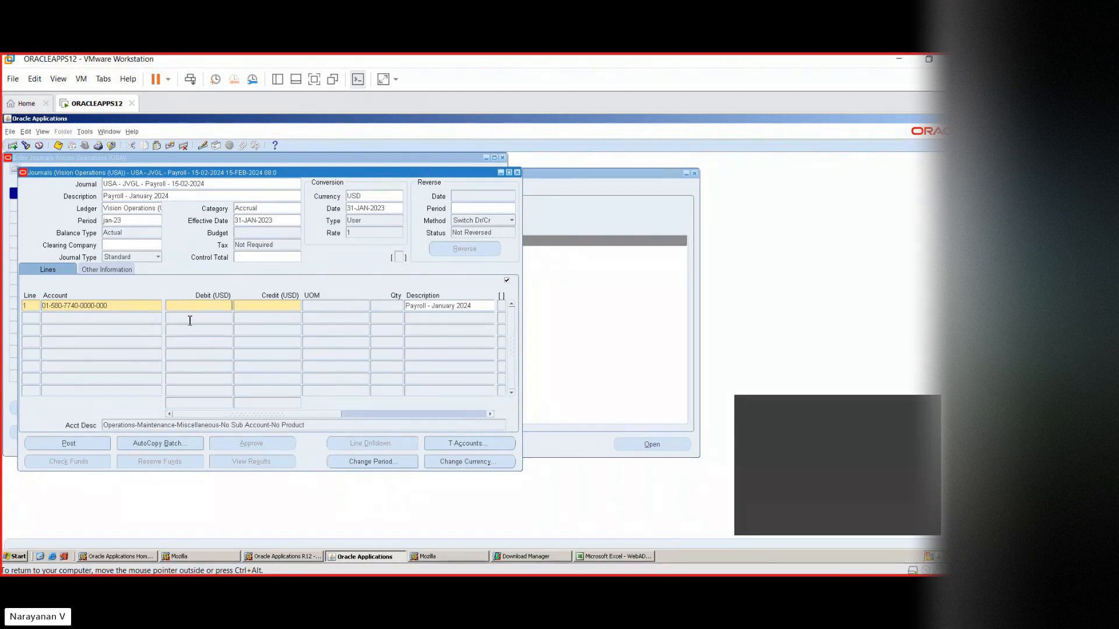
- Give line 1 a debit of 100 and change its description to "Payroll - January -1 Test"
text(100)
key(Tab)
key(Tab)
key(Tab)
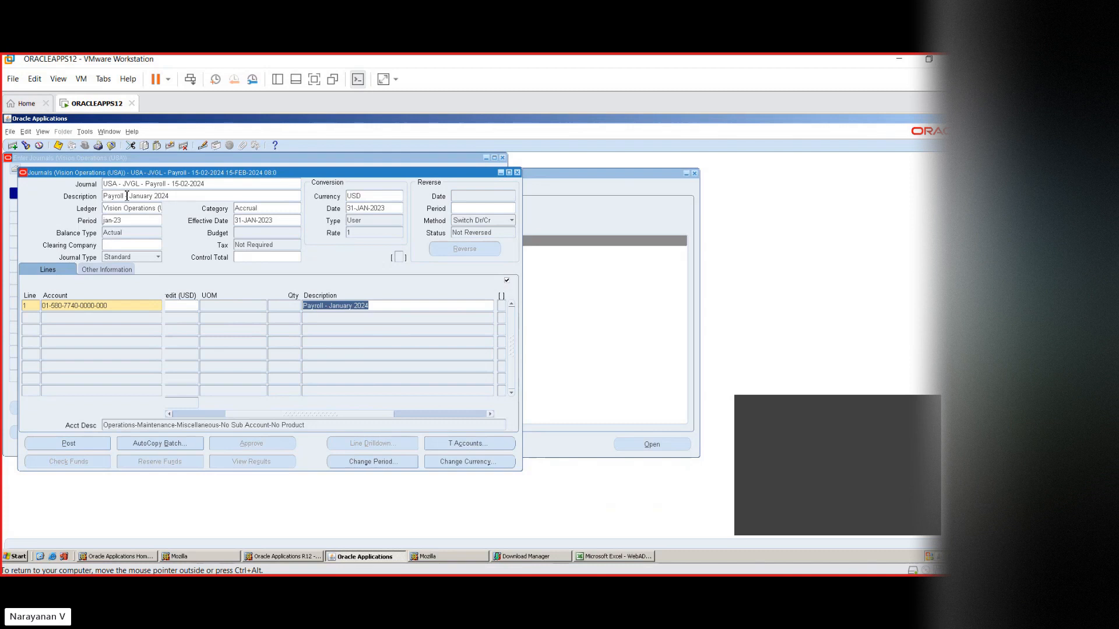
double_click(381, 306)
text(-)
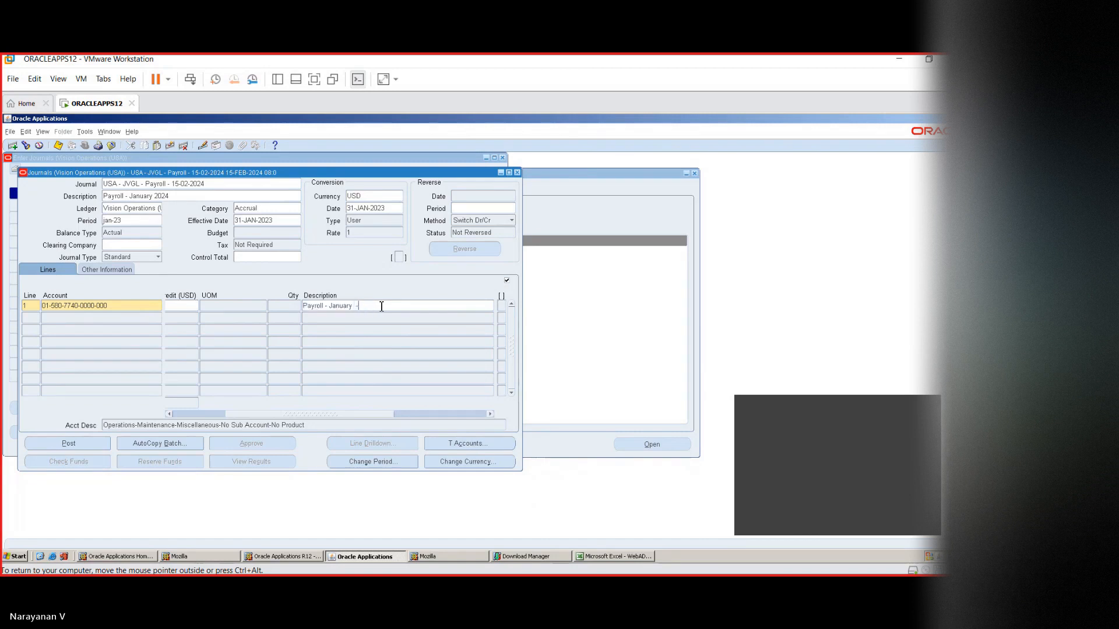
text(1)
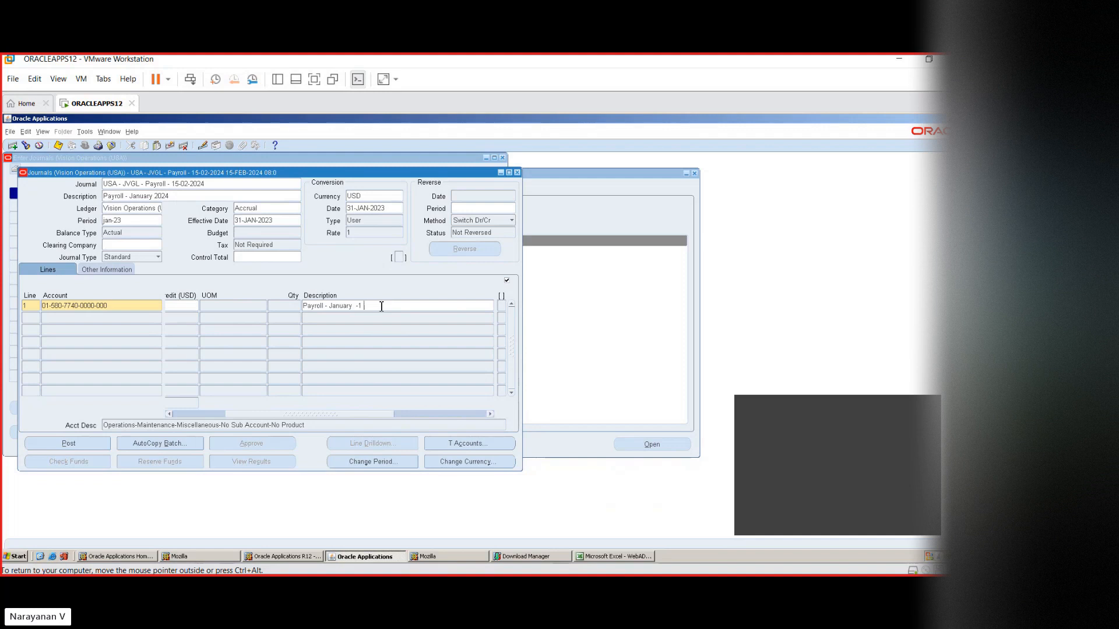
text(Test)
- Start the account of line 2 from the Bad Debts alias and set its Department to 000 No Department
click(156, 318)
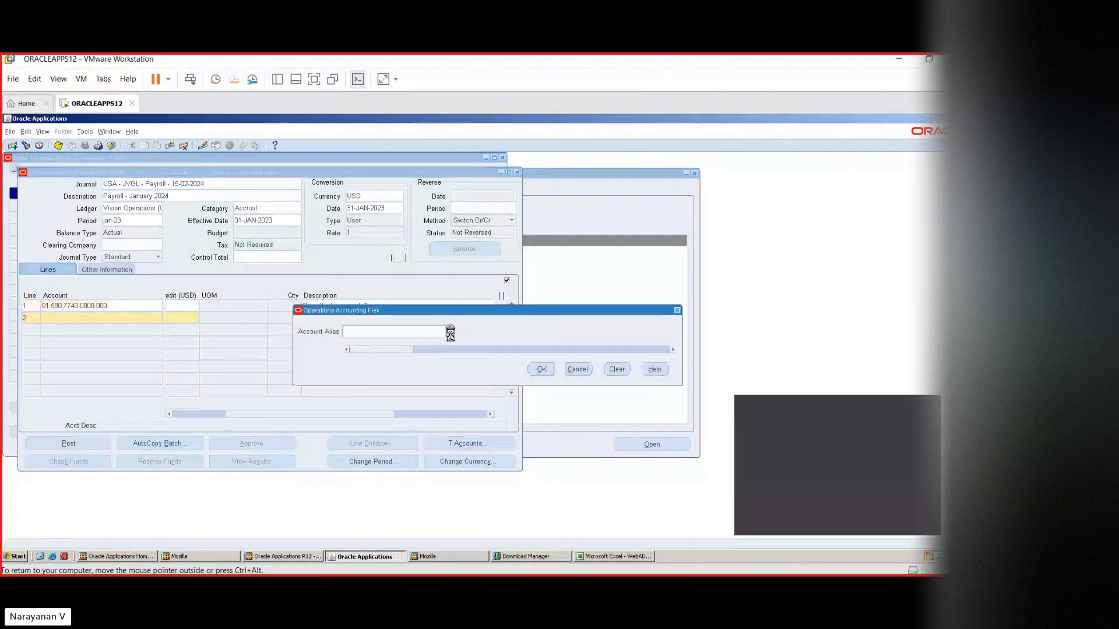
click(450, 331)
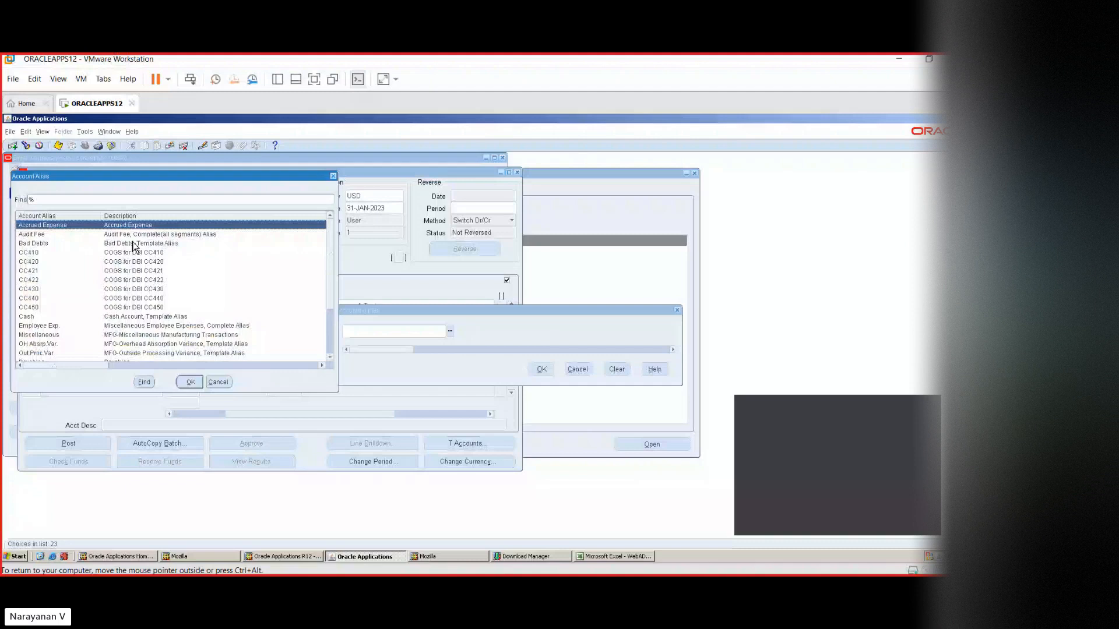
double_click(133, 244)
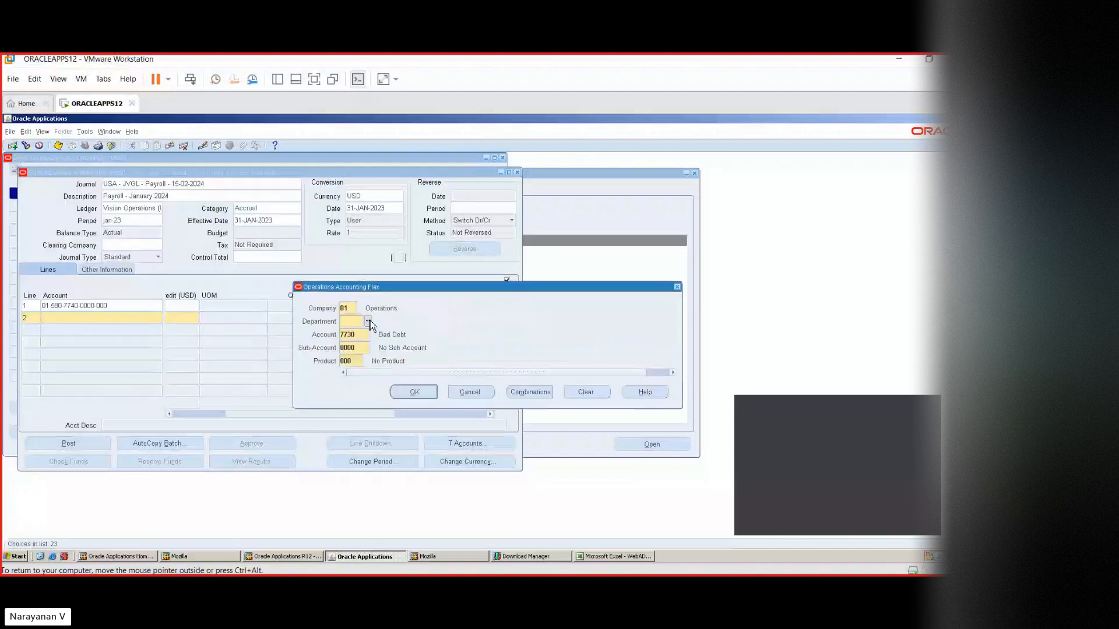
click(368, 322)
key(Return)
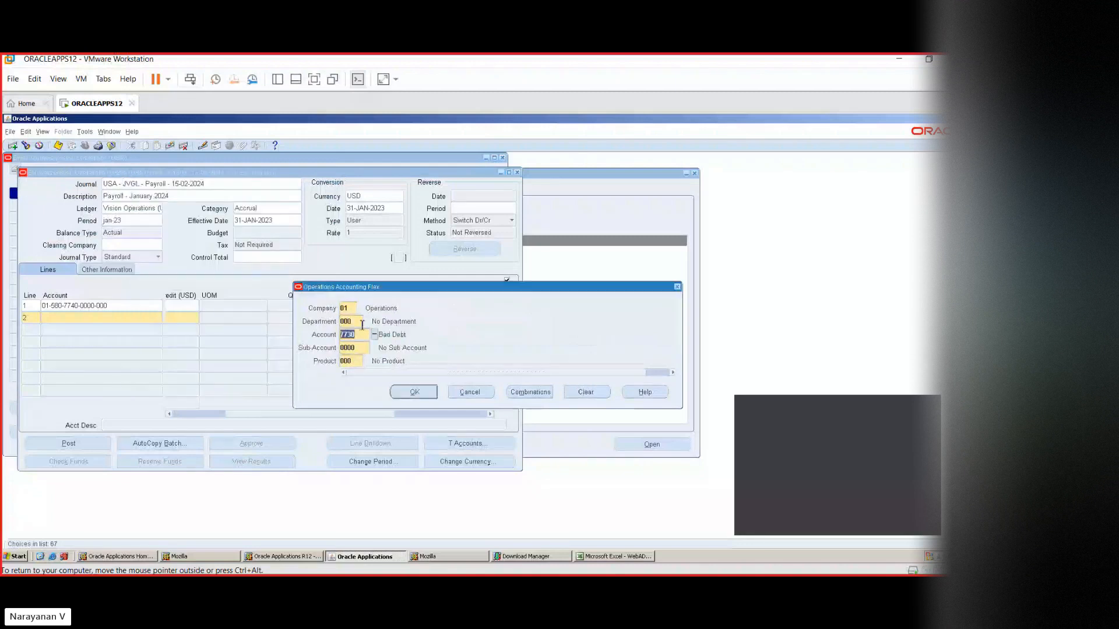
- Set the Account segment of line 2 to 1216 Loan Principal Receivable
key(shift+Tab)
key(shift+Tab)
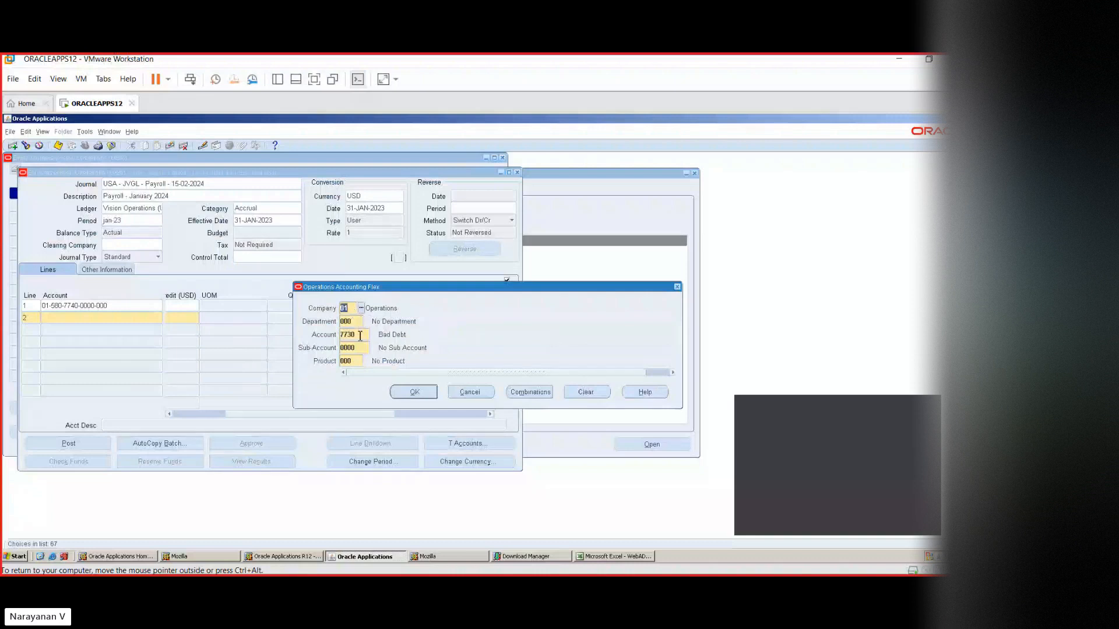
click(360, 336)
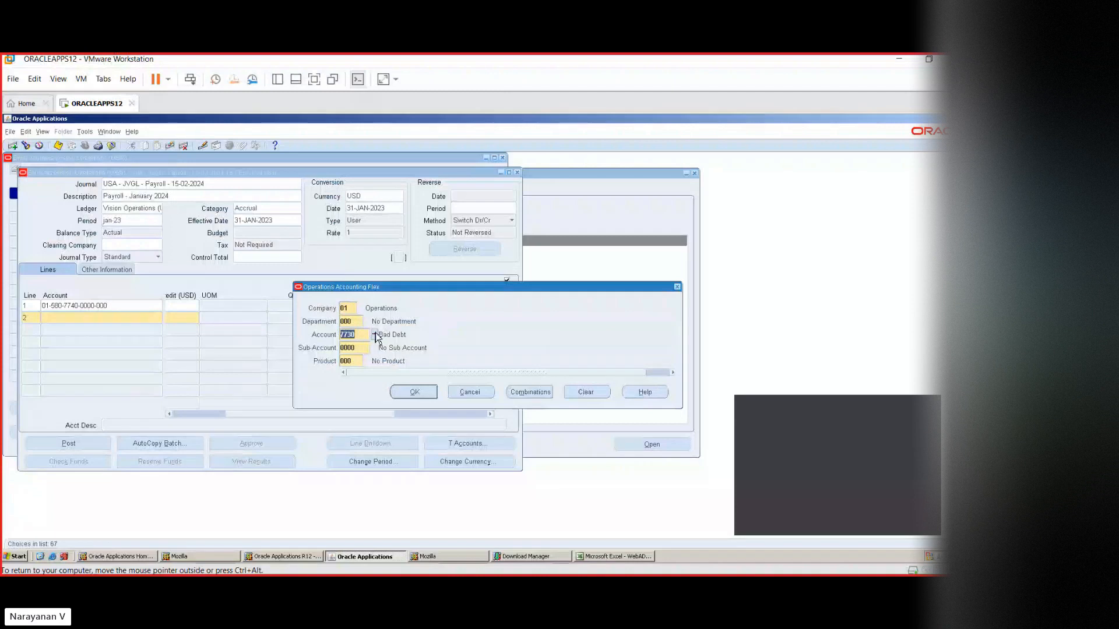
click(376, 335)
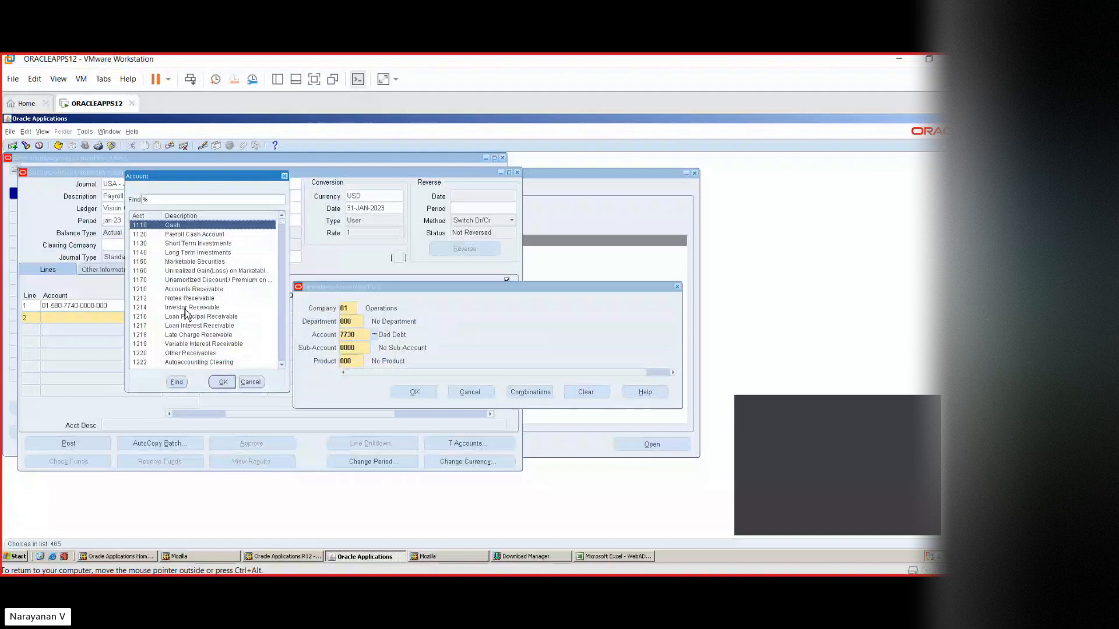
click(186, 316)
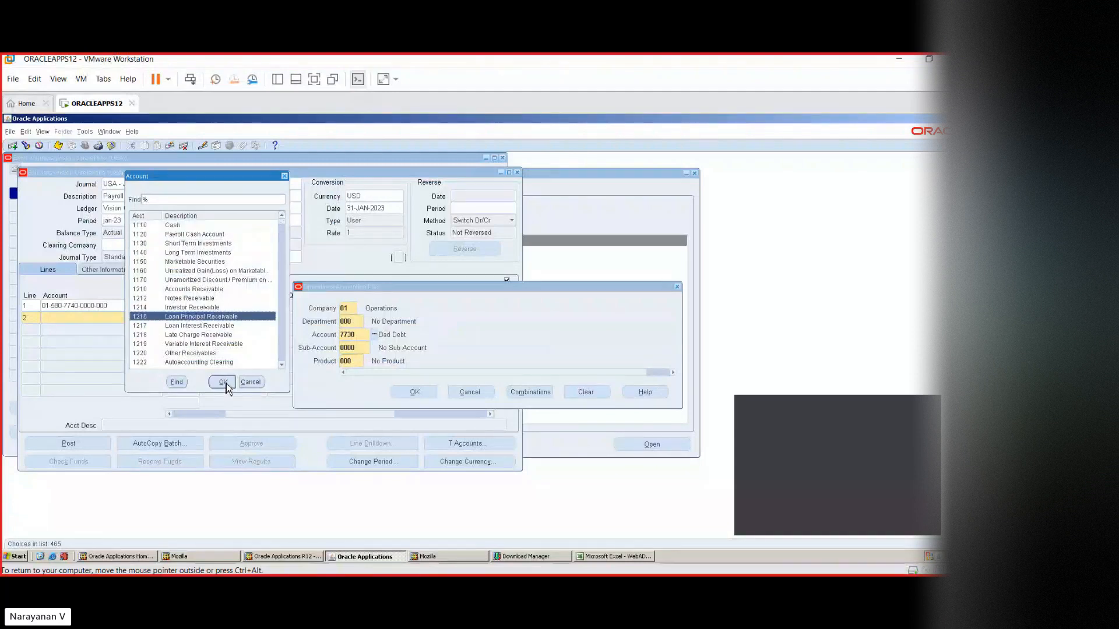
click(223, 382)
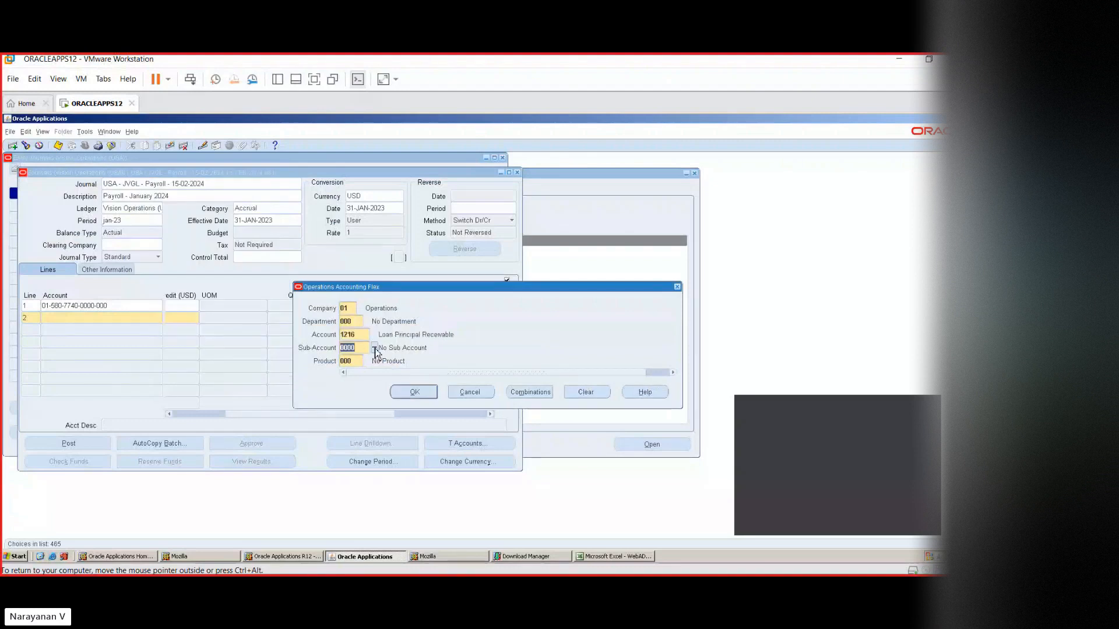
- Set line 2's Sub-Account to 1300 Sales and Marketing and its Product to 000 No Product
click(374, 348)
click(169, 309)
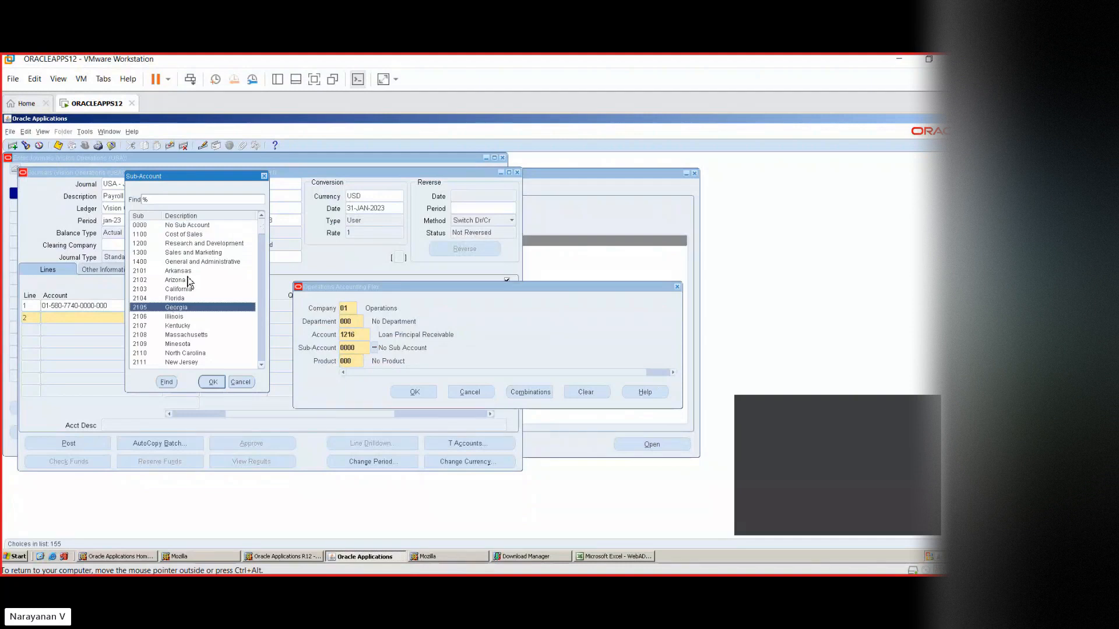
click(197, 254)
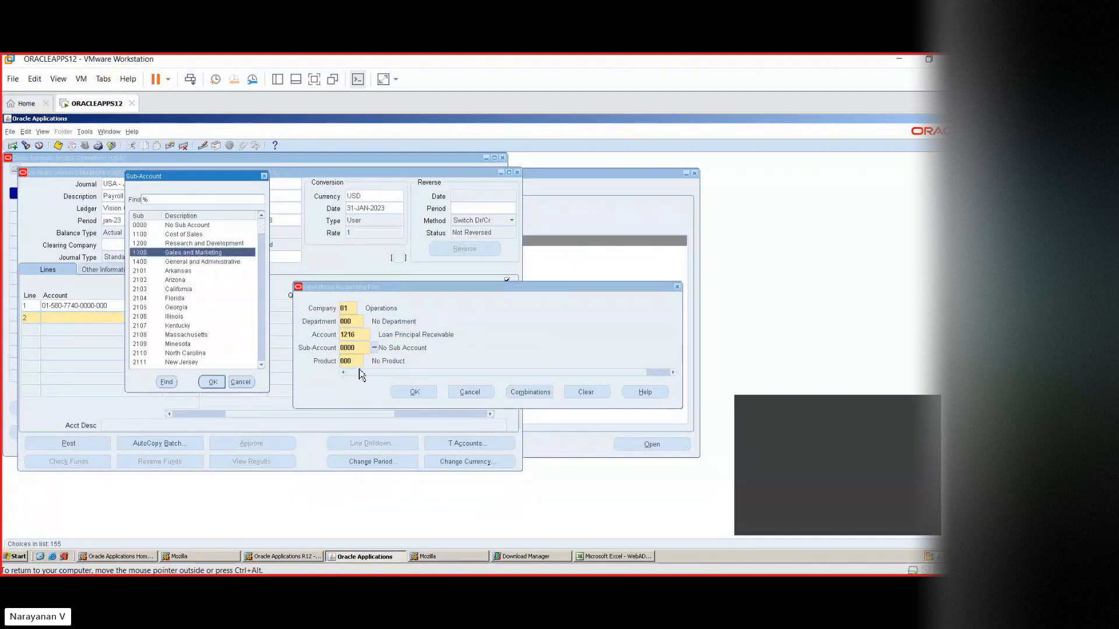
click(212, 382)
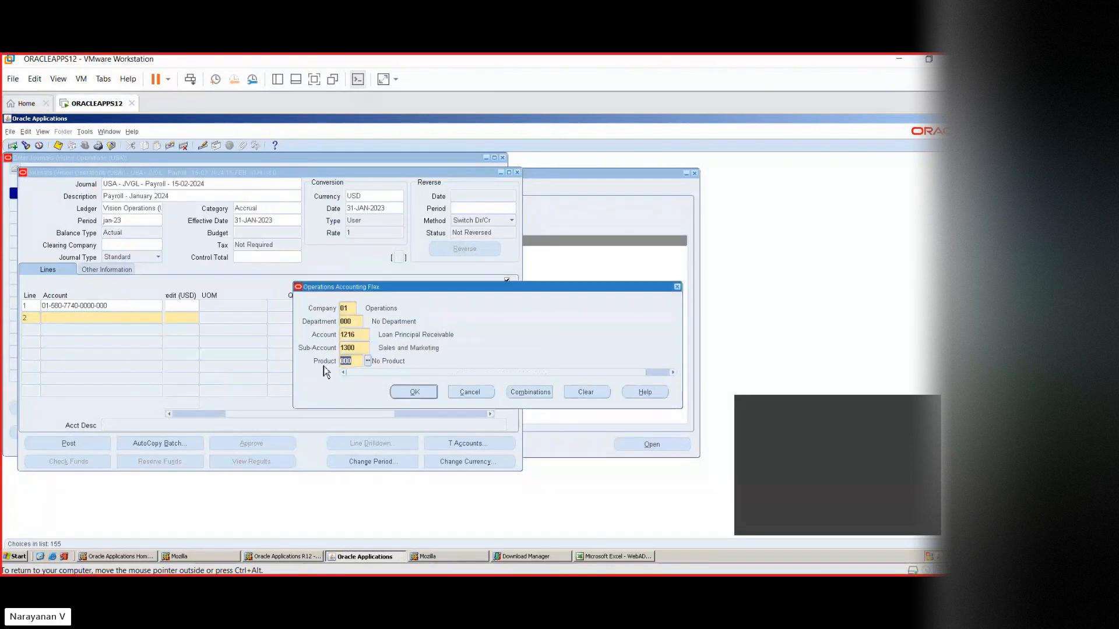
click(368, 361)
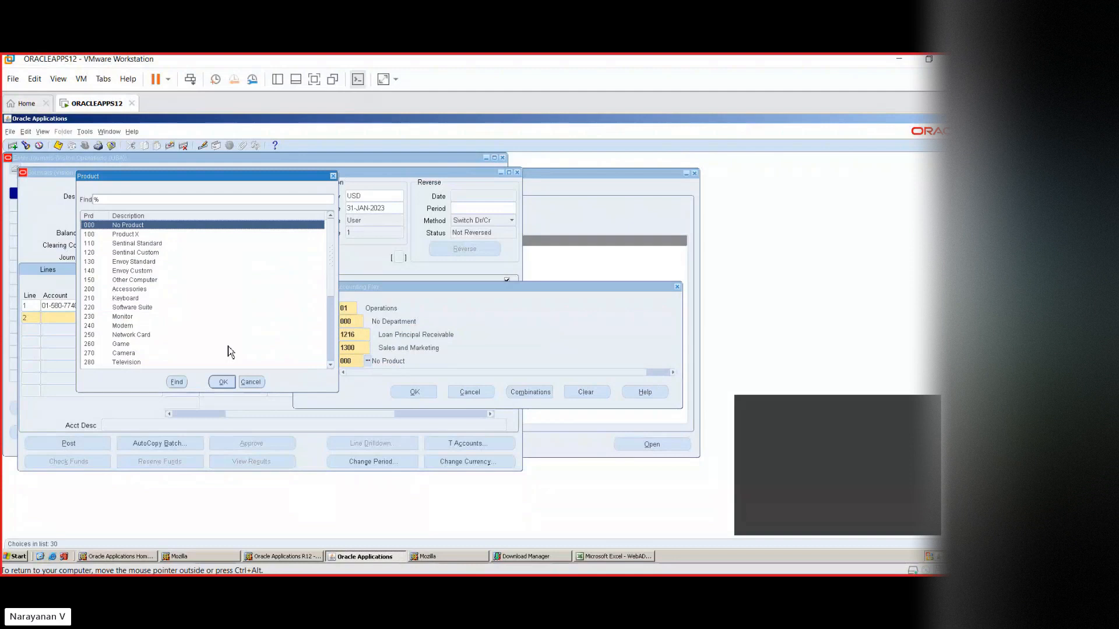
click(219, 382)
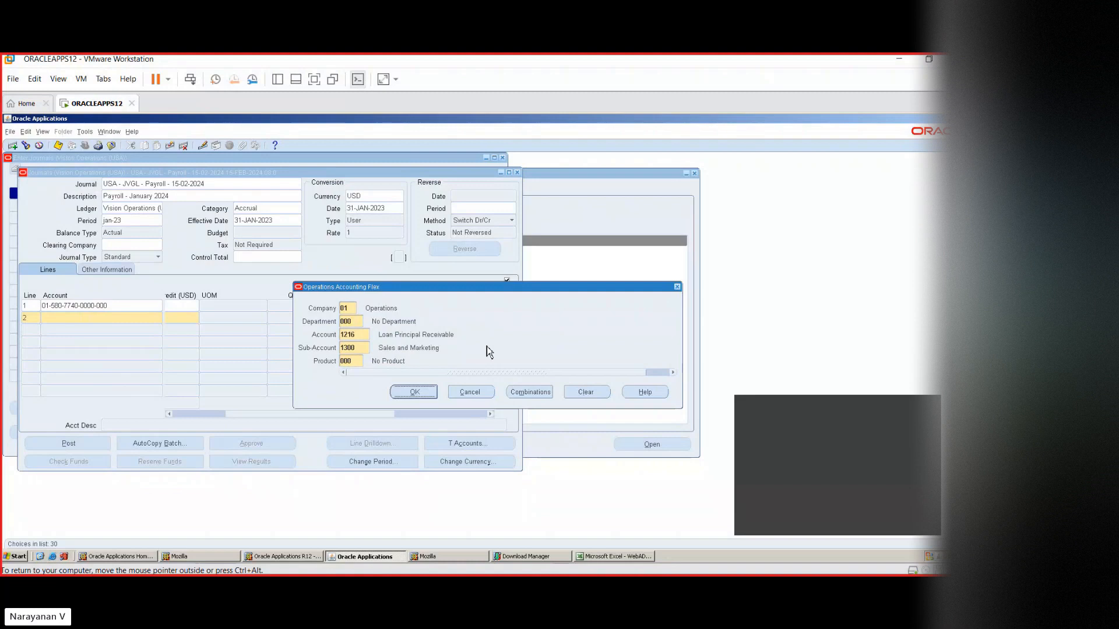
- Search the existing account combinations with line 2's segment values, read the error details and return to the account segments
click(529, 392)
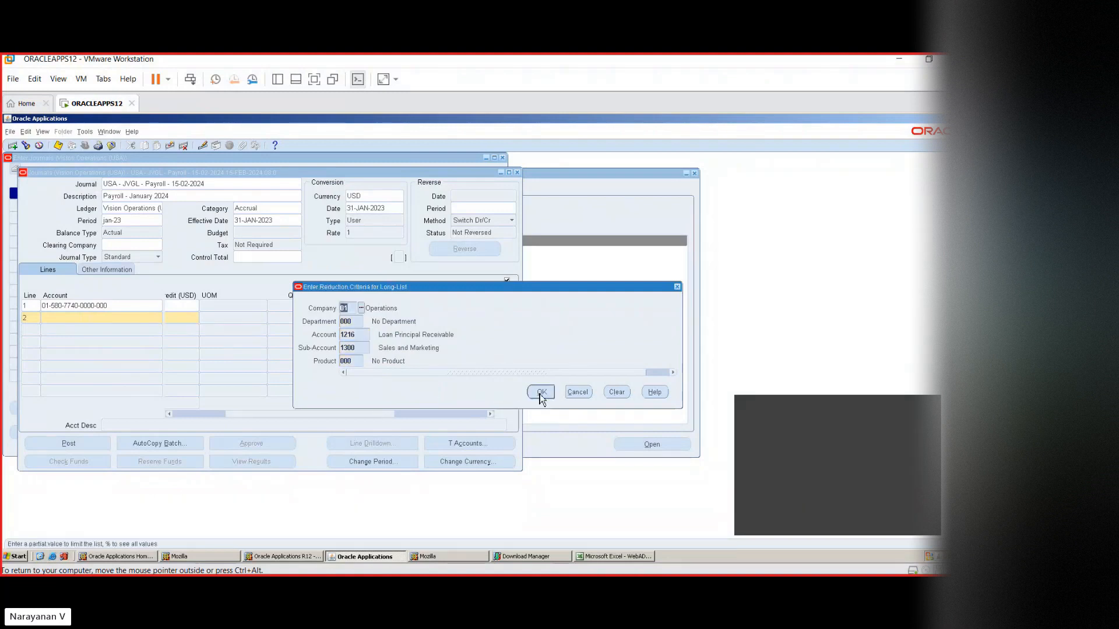
click(540, 395)
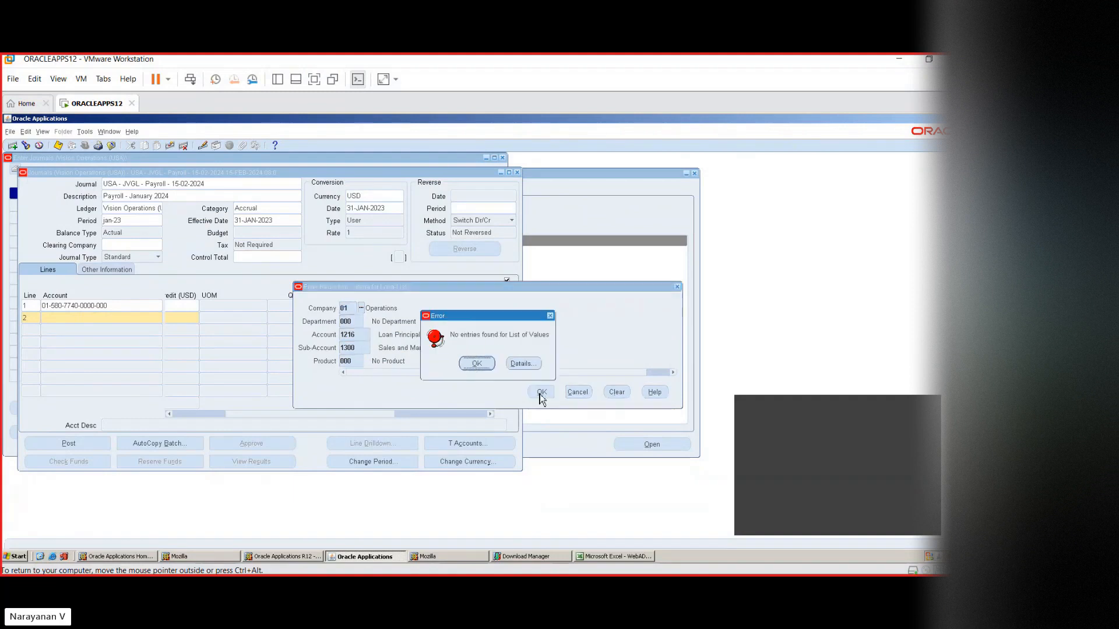
click(487, 363)
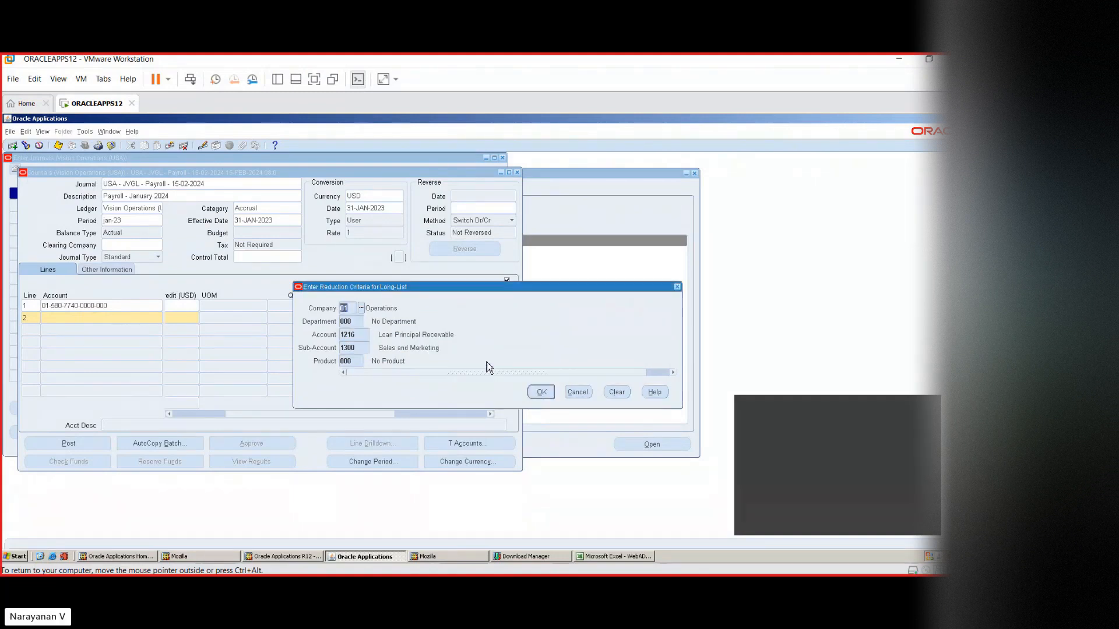
click(547, 392)
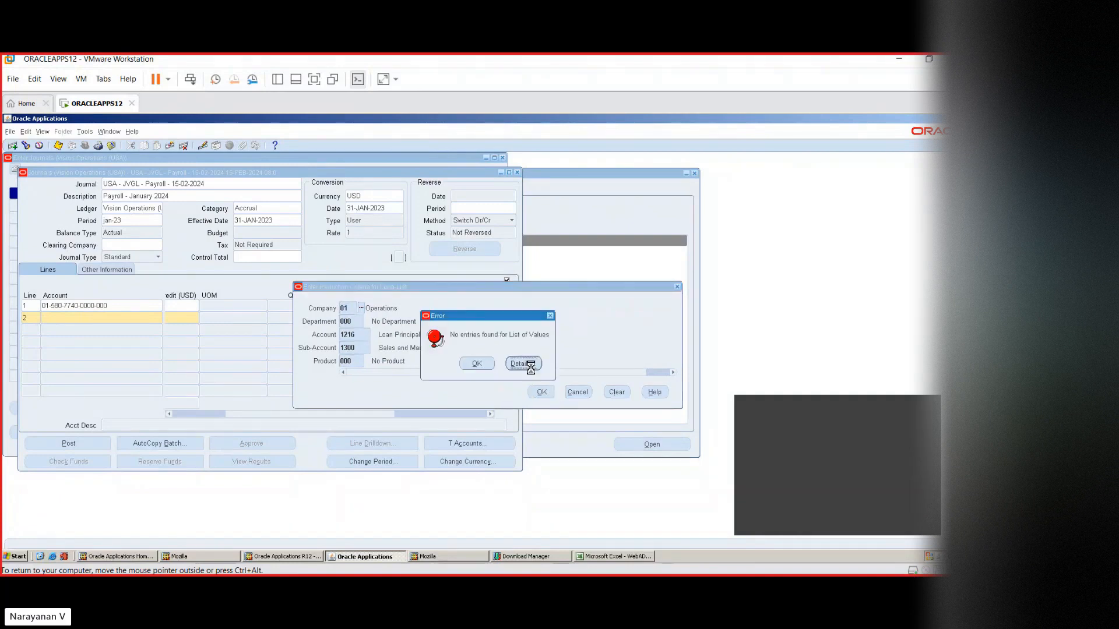
click(524, 366)
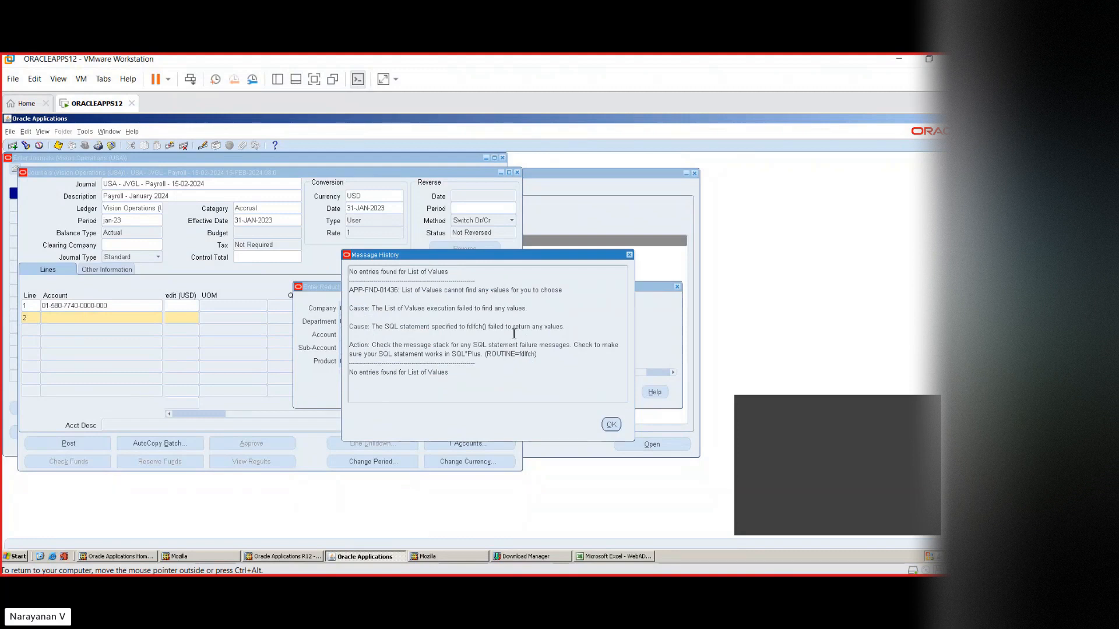
click(611, 424)
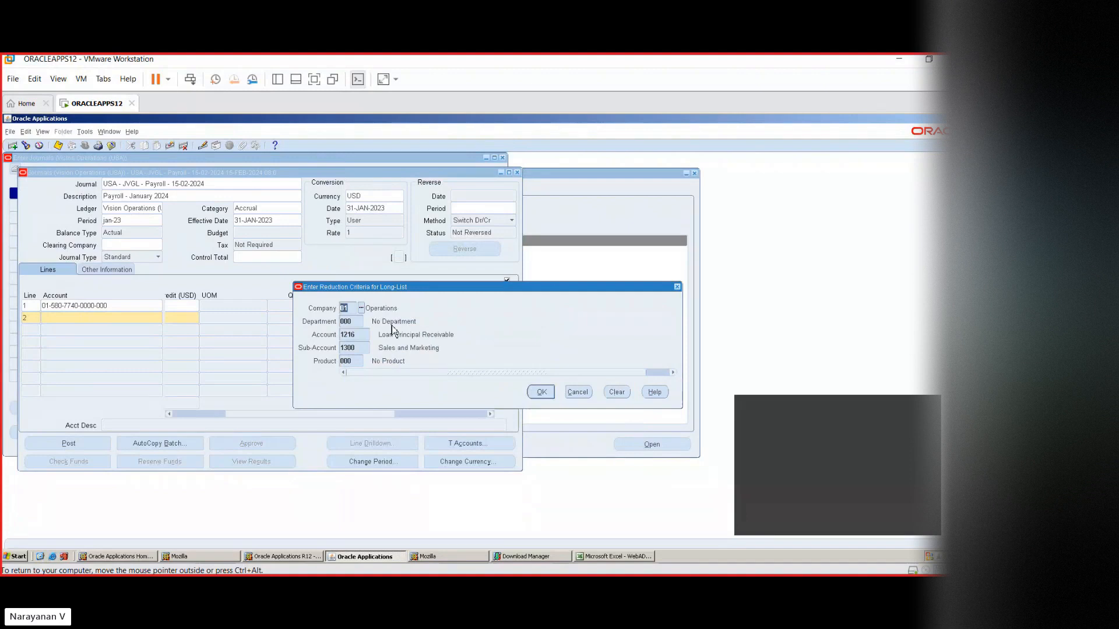
key(Tab)
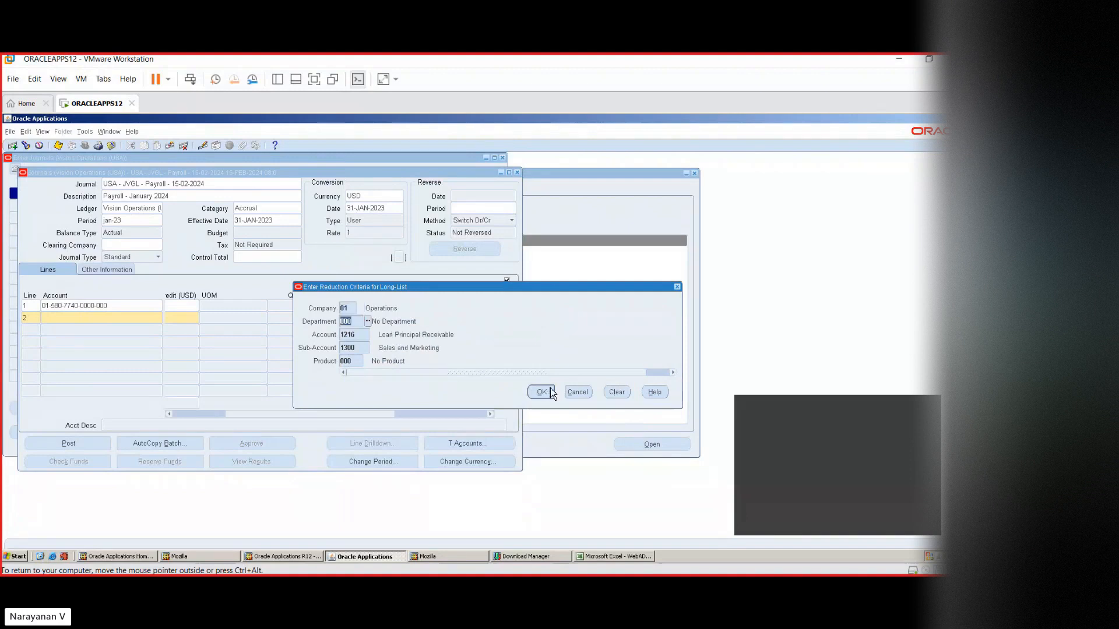
drag(516, 373, 581, 374)
click(553, 391)
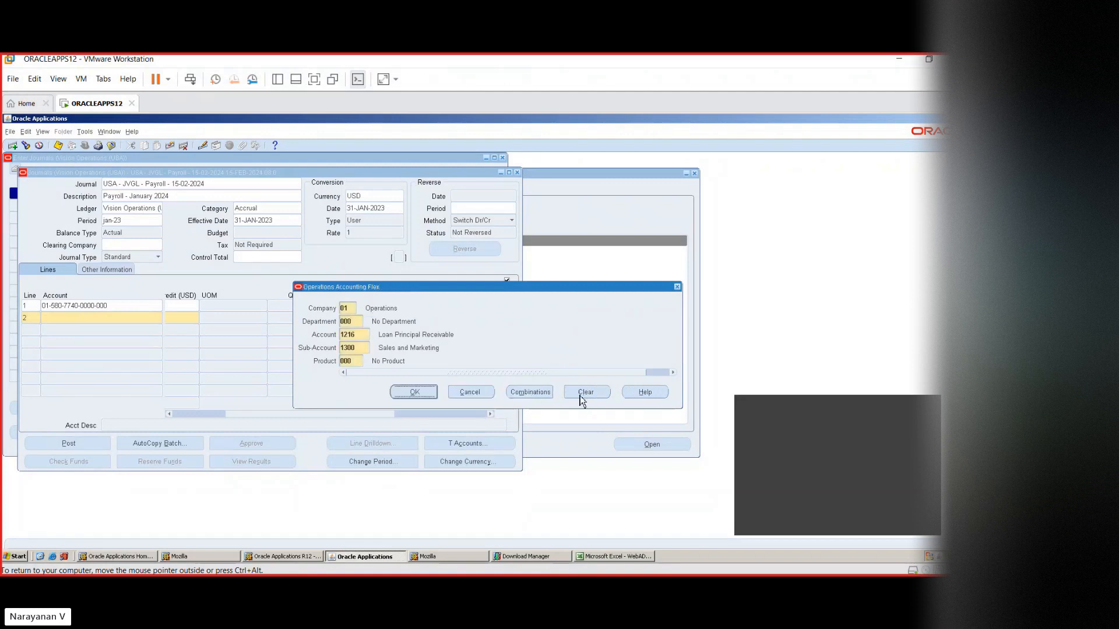
click(364, 336)
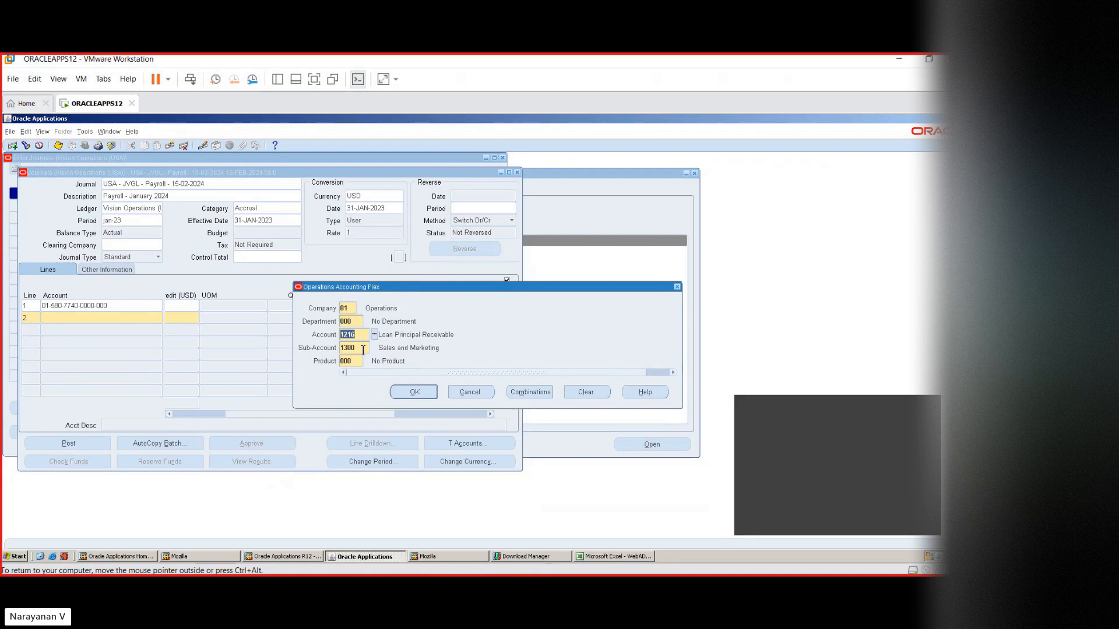
click(363, 349)
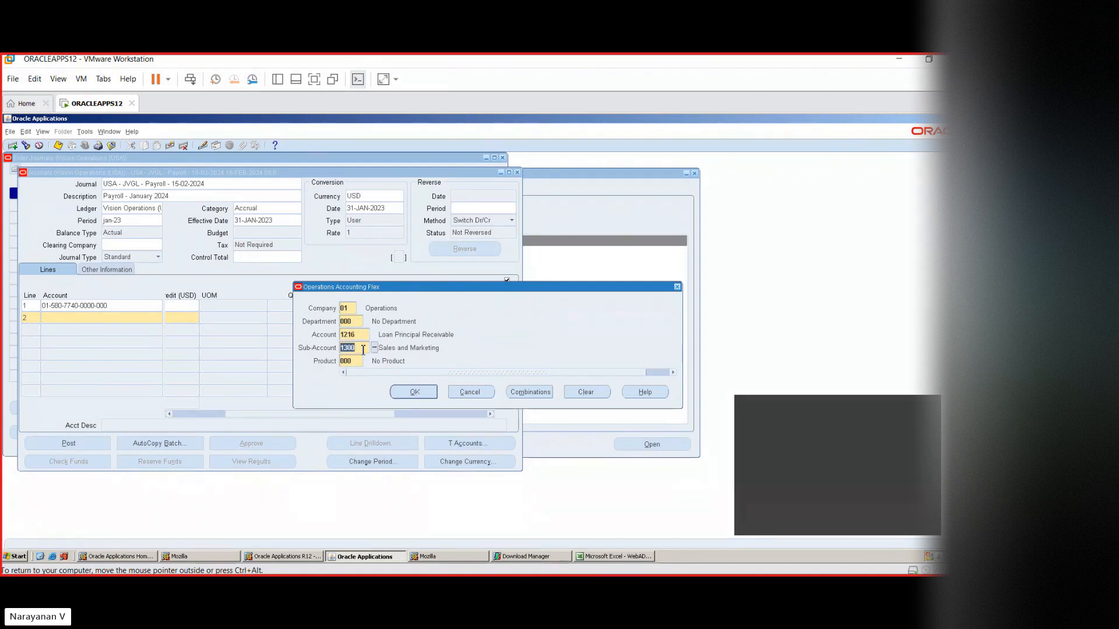
click(376, 349)
click(218, 386)
click(423, 393)
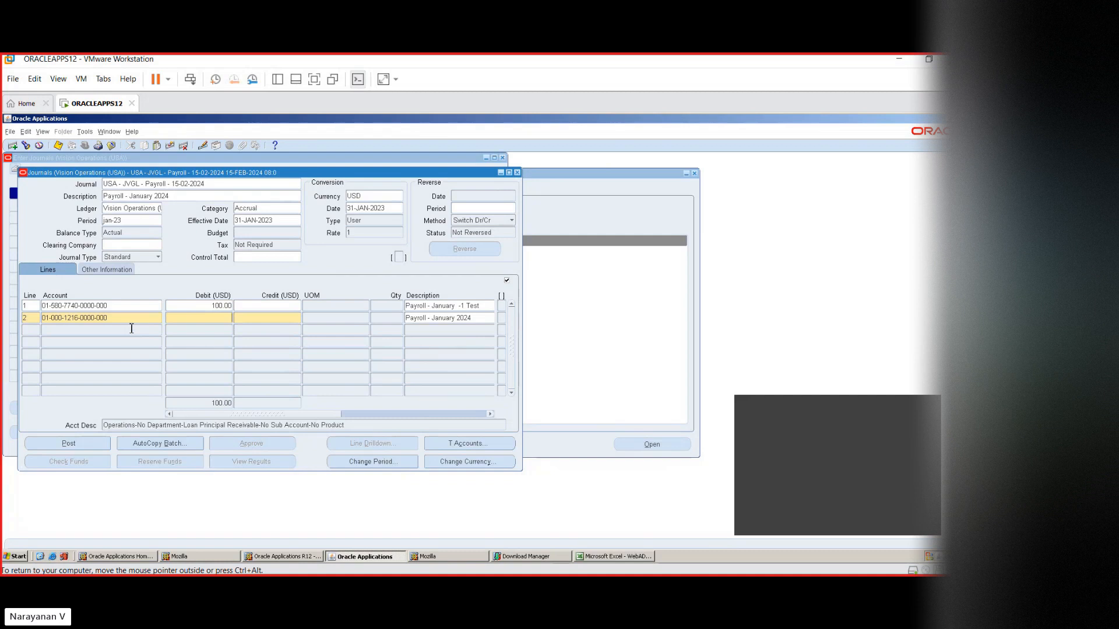
- Enter a credit of 100 on journal line 2
click(280, 319)
text(100)
key(Tab)
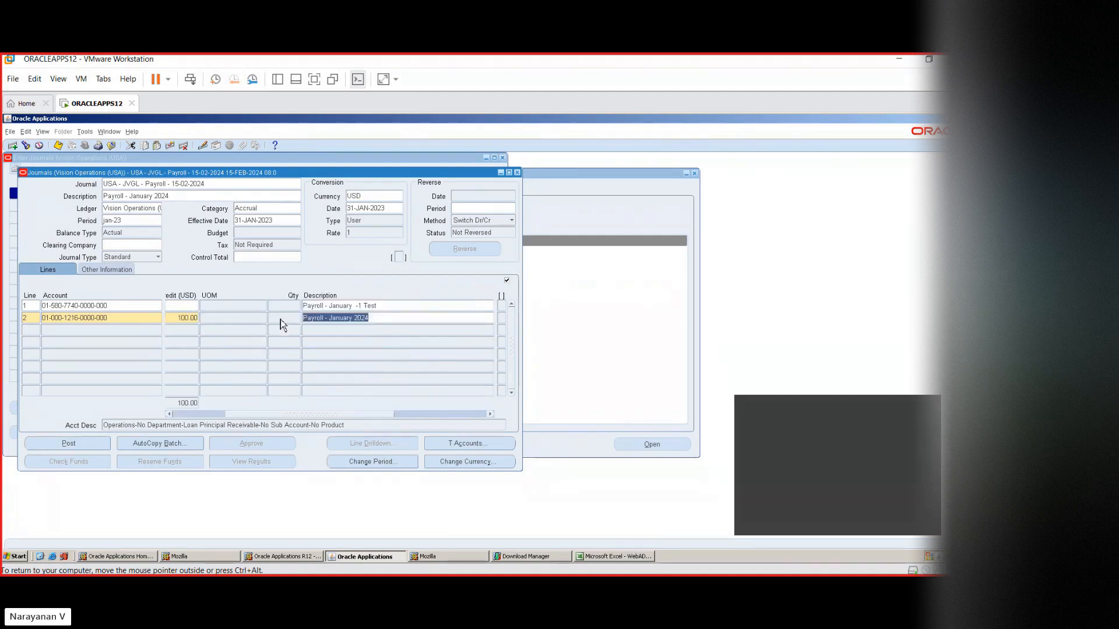
- Change the description of journal line 2 to "Payroll - January - 2 Test"
click(401, 319)
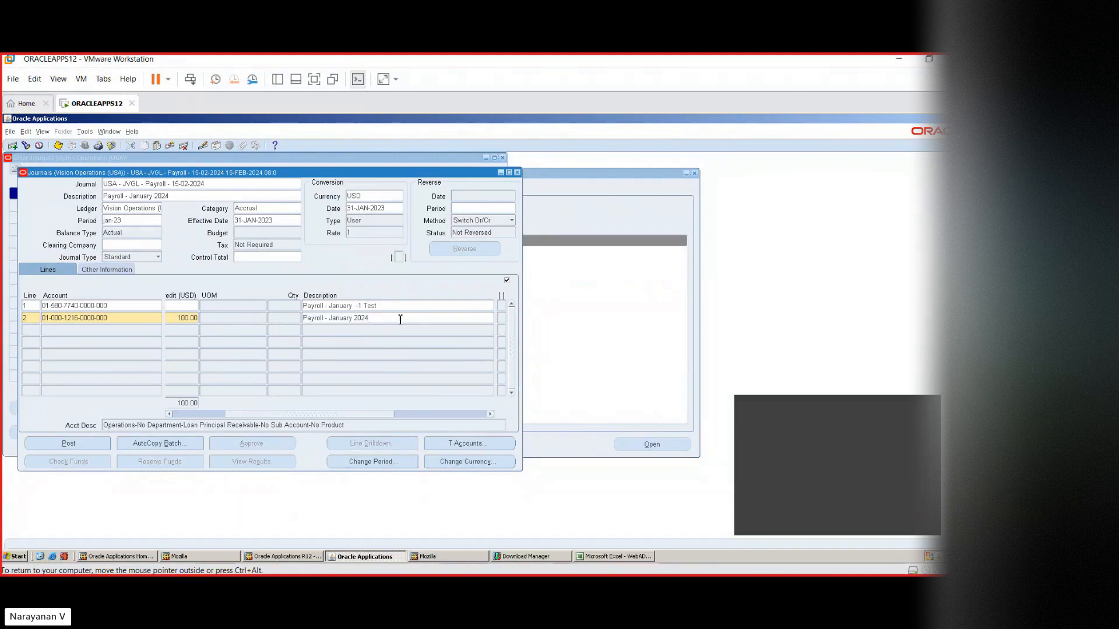
key(shift+Left)
key(shift+Left)
key(shift+Left)
key(shift+Left)
key(shift+Left)
key(ctrl+v)
key(shift+Left)
key(shift+Left)
key(shift+Left)
key(shift+Left)
key(shift+Left)
key(shift+Left)
key(shift+Left)
key(shift+Left)
key(shift+Left)
key(shift+Left)
key(shift+Left)
key(shift+Left)
key(shift+Left)
key(shift+Left)
key(shift+Left)
key(shift+Left)
key(shift+Left)
key(shift+Left)
key(shift+Left)
key(shift+Left)
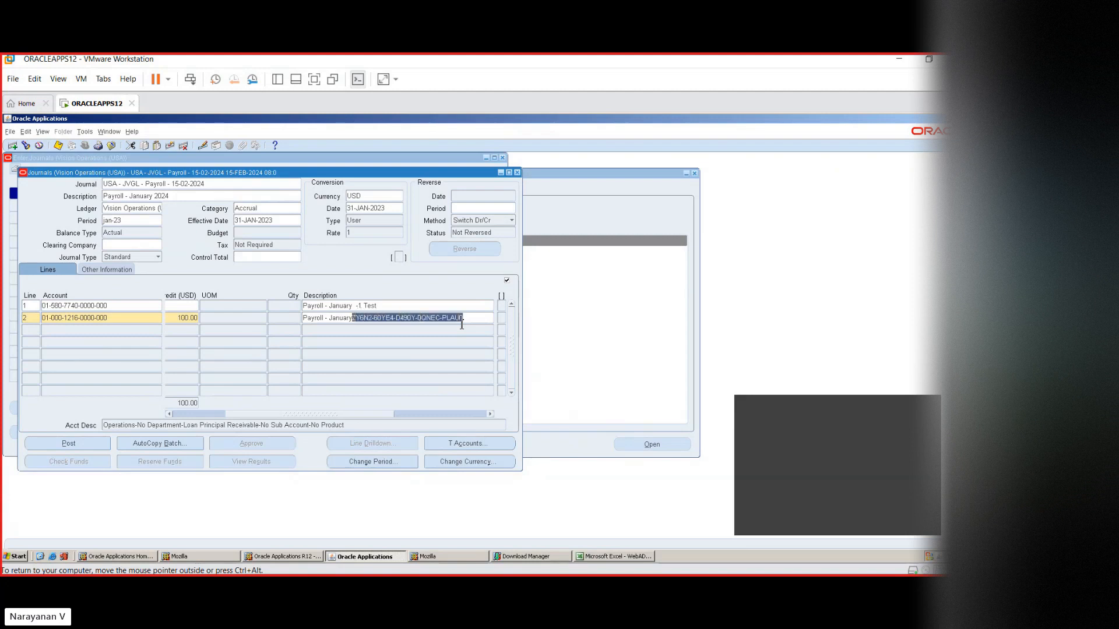
key(BackSpace)
text(2 Test)
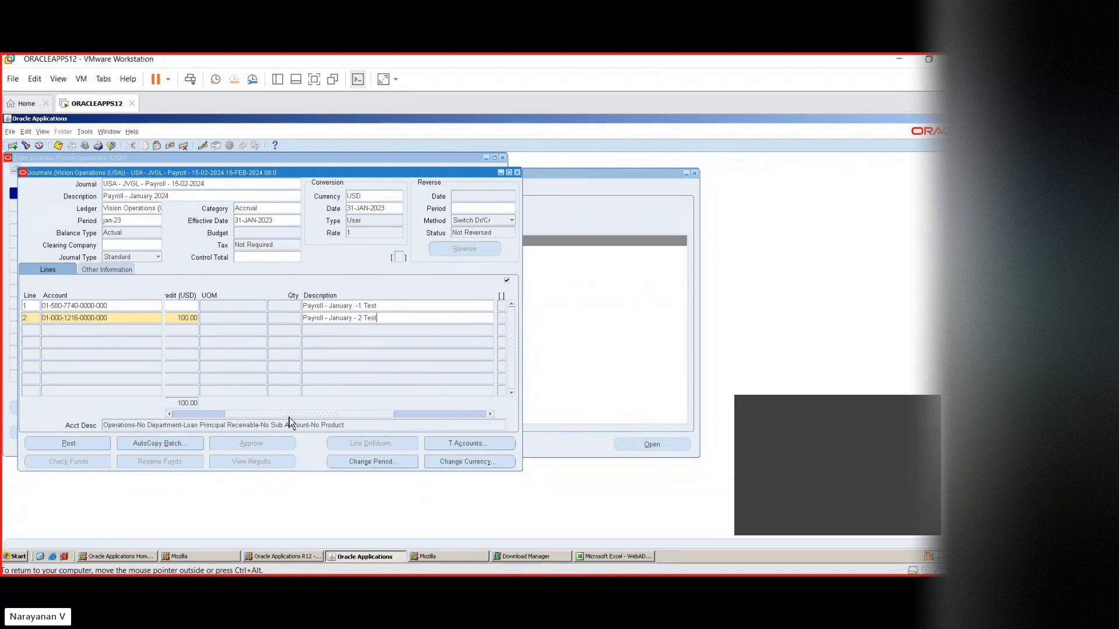
- Save the payroll journal with its debit and credit lines
drag(289, 415, 204, 422)
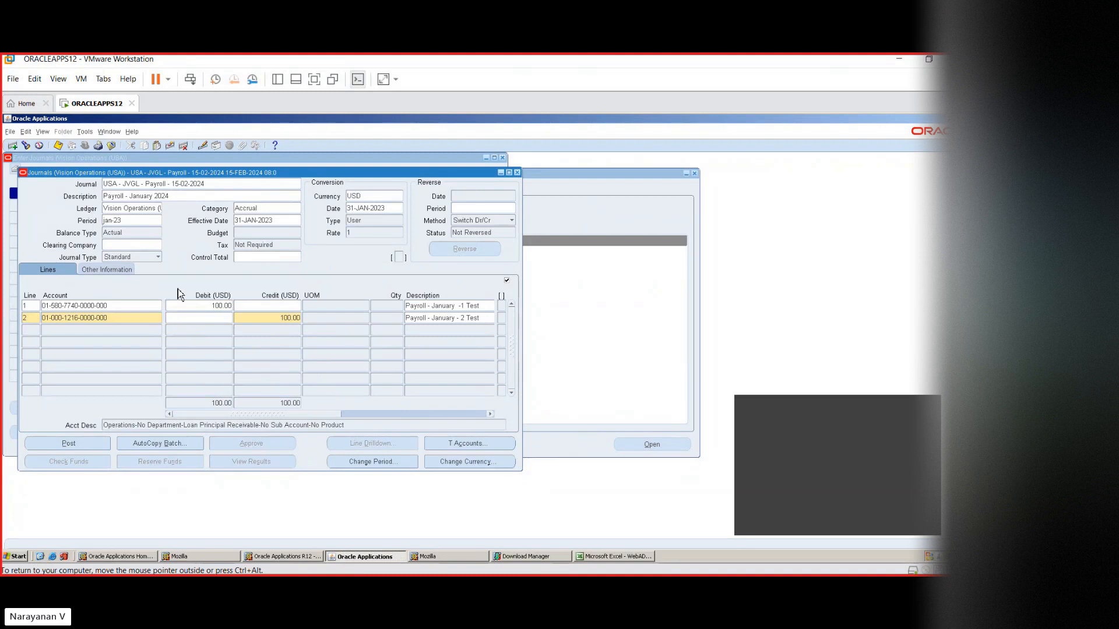
click(61, 149)
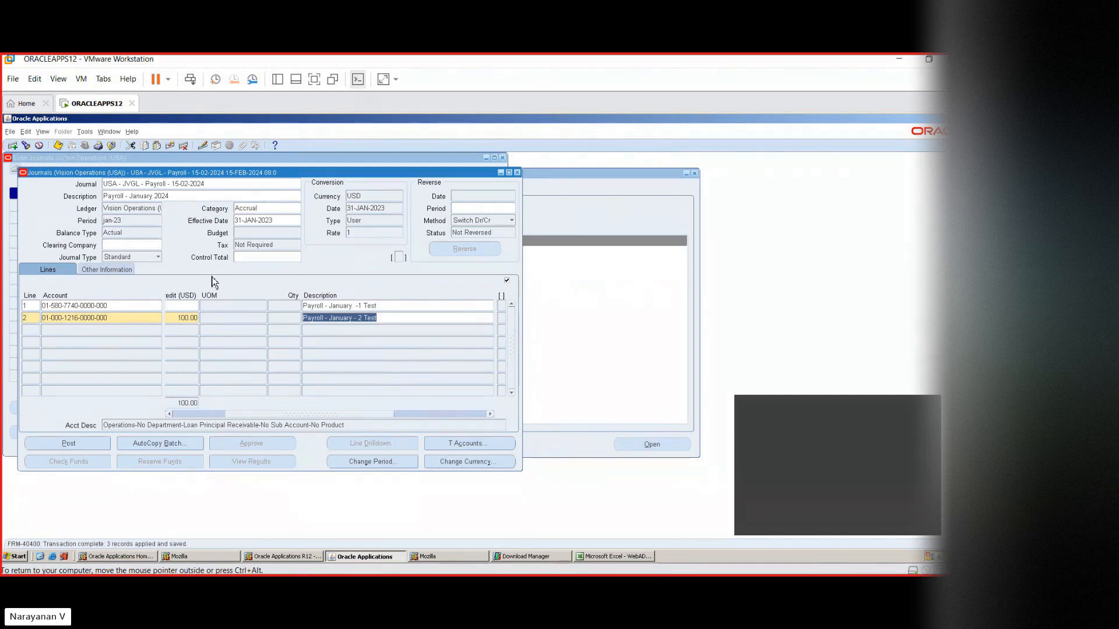
click(58, 149)
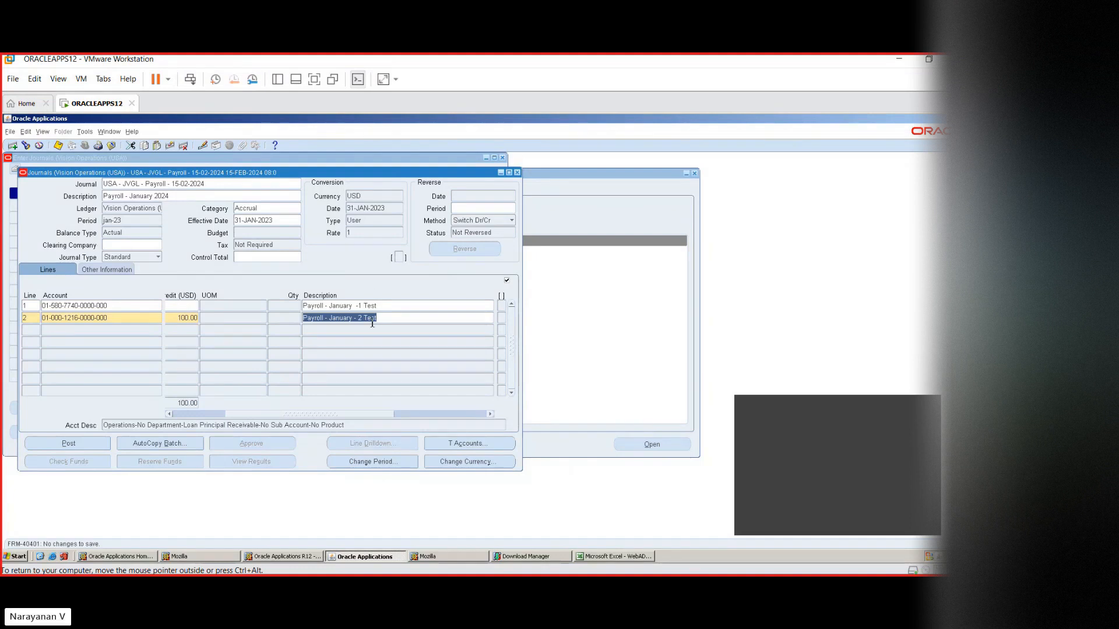
- Copy the account combination of journal line 1 into cell B7 of WebADI-1.xls in Excel
click(595, 557)
click(120, 305)
key(ctrl+c)
key(alt+Tab)
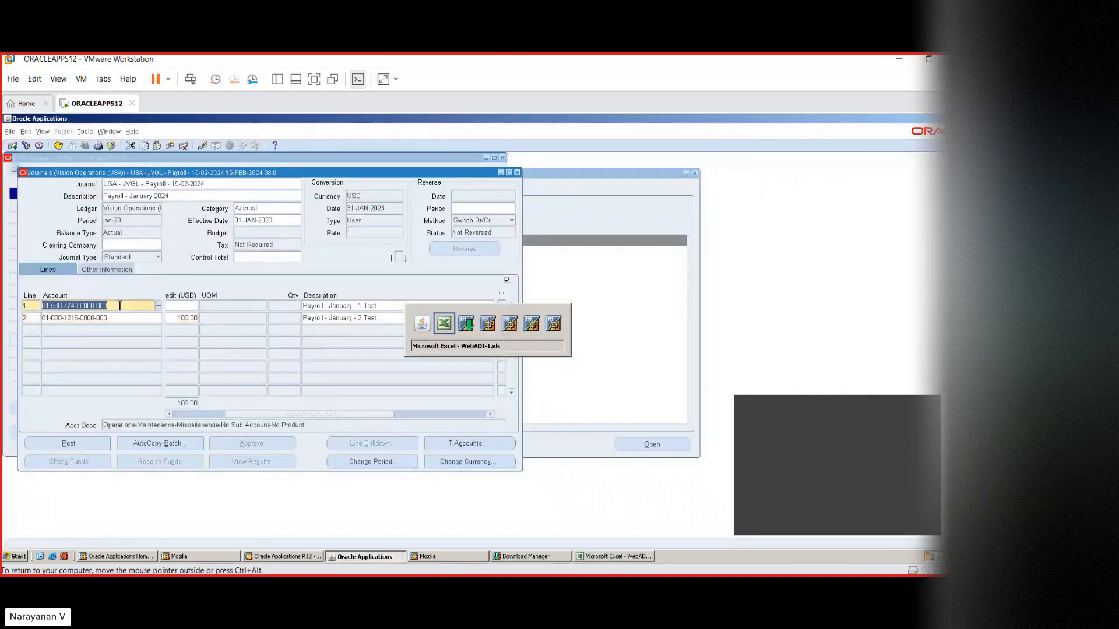
key(ctrl+v)
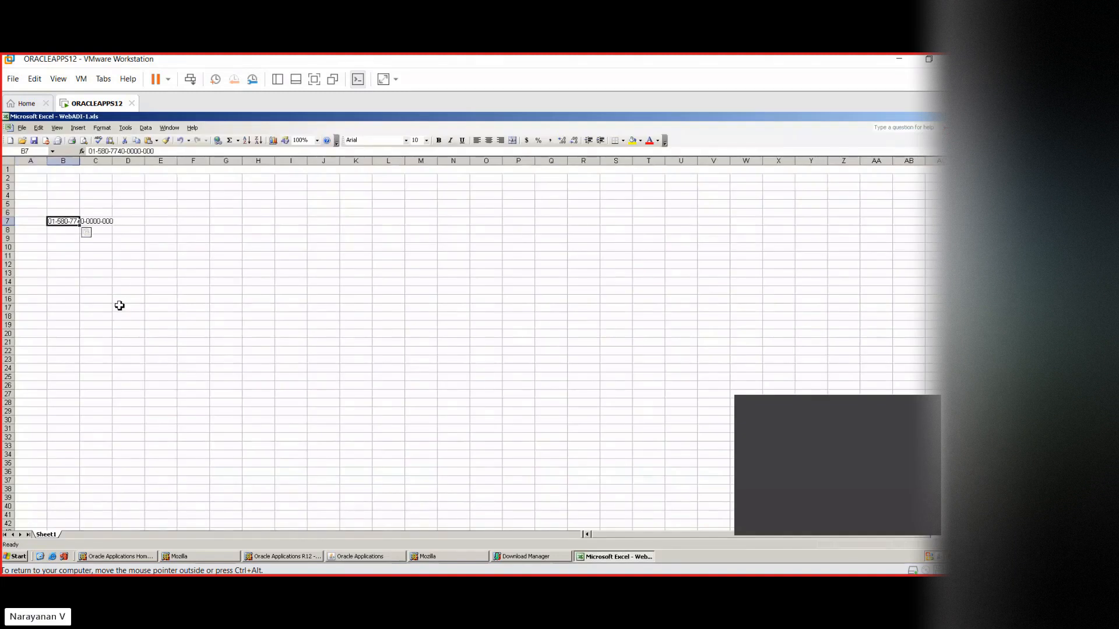
key(alt+Tab)
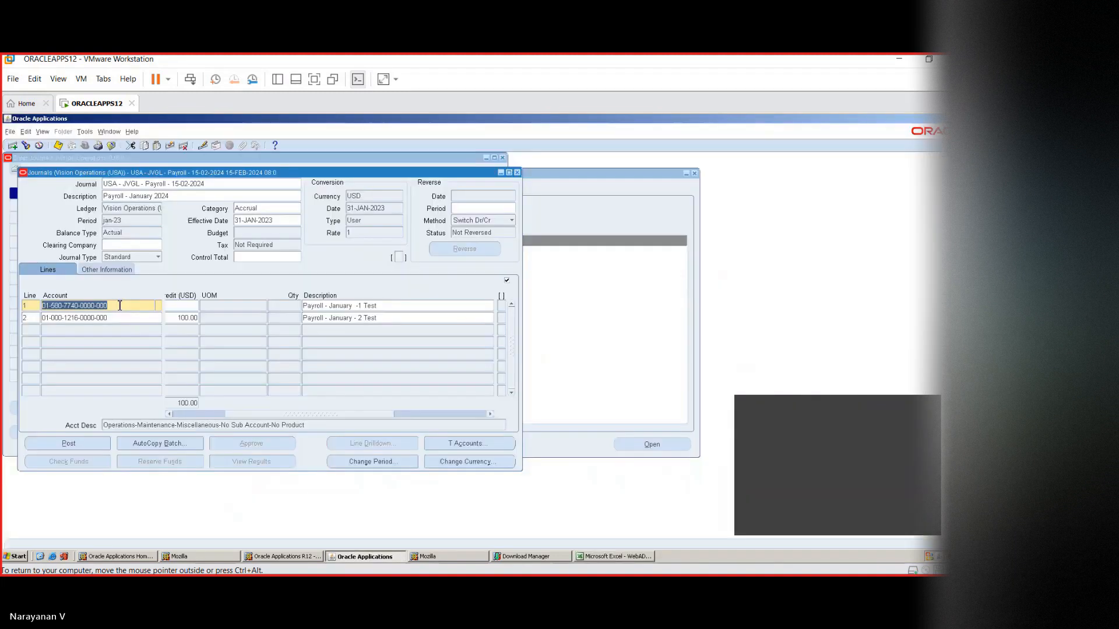
key(alt+Tab)
- Enter the headings DR in cell D6 and CR in cell E6
key(Right)
key(Up)
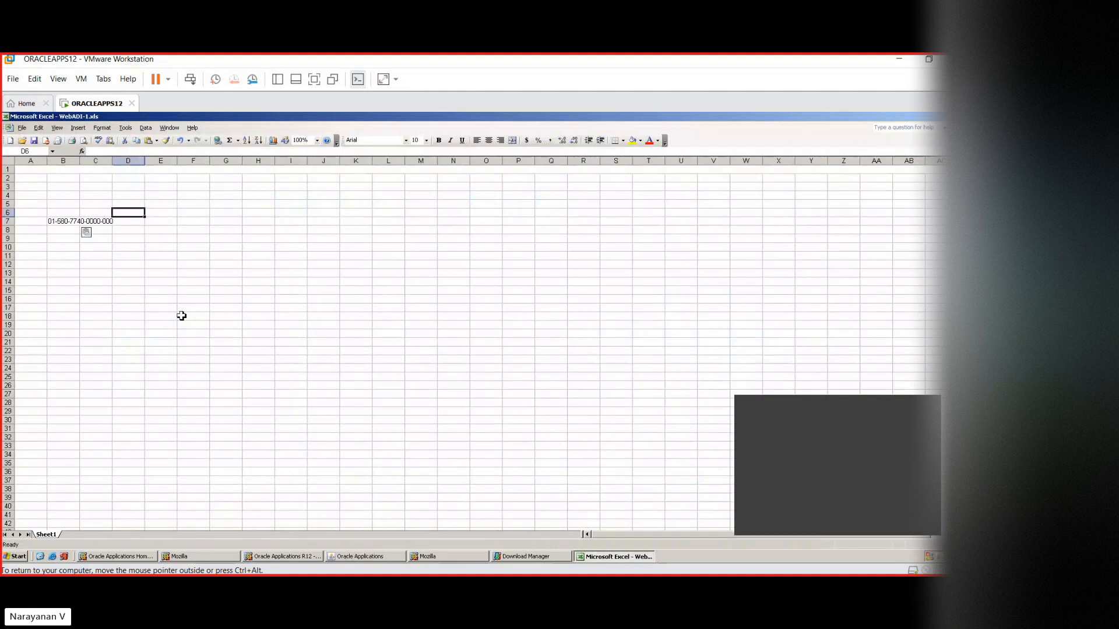
text(DR)
key(Tab)
text(CR)
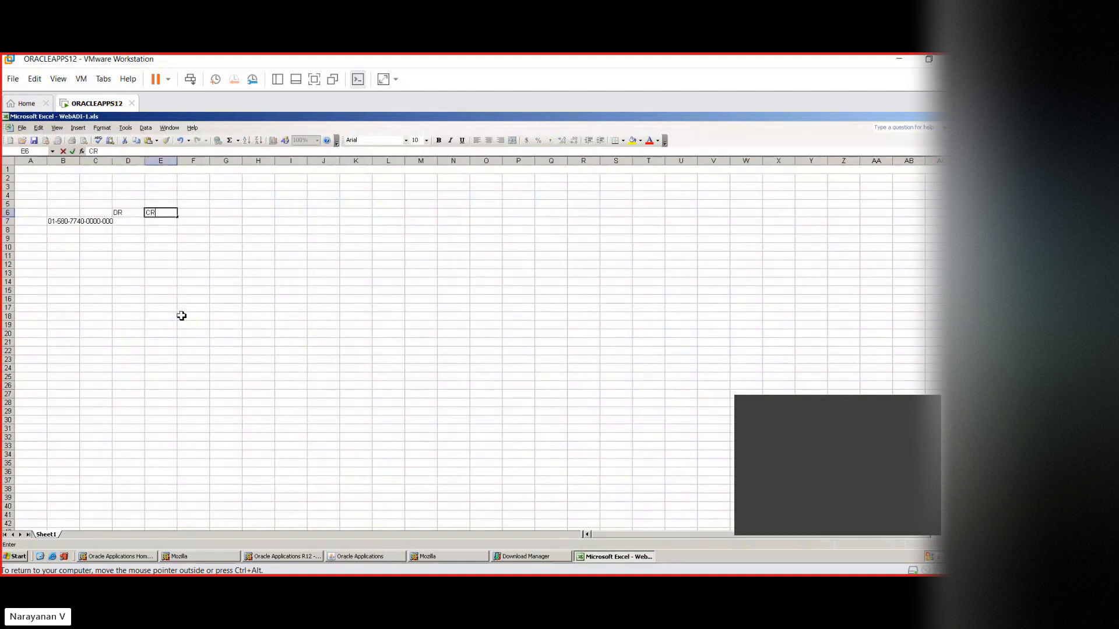
key(Tab)
key(Left)
- Paste the copied account combination again into cell B8
key(Down)
key(Left)
key(Left)
key(Left)
key(Down)
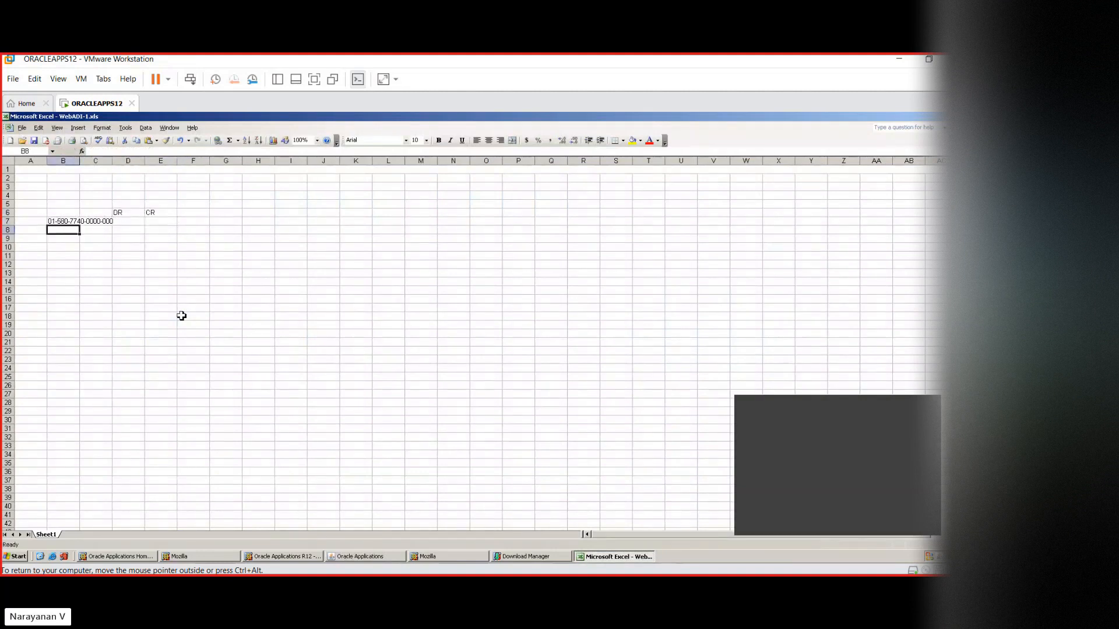
key(ctrl+v)
- Enter 100 under DR for the first account row and 100 under CR for the second
key(Right)
key(Right)
key(Up)
text(100)
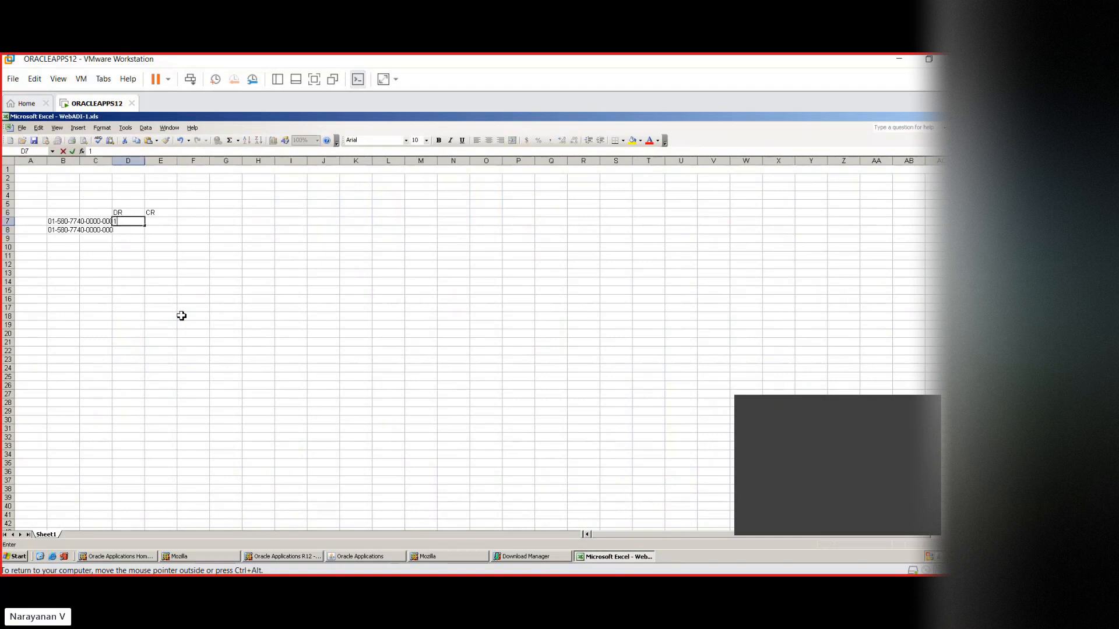
key(Tab)
key(Down)
text(100)
key(Tab)
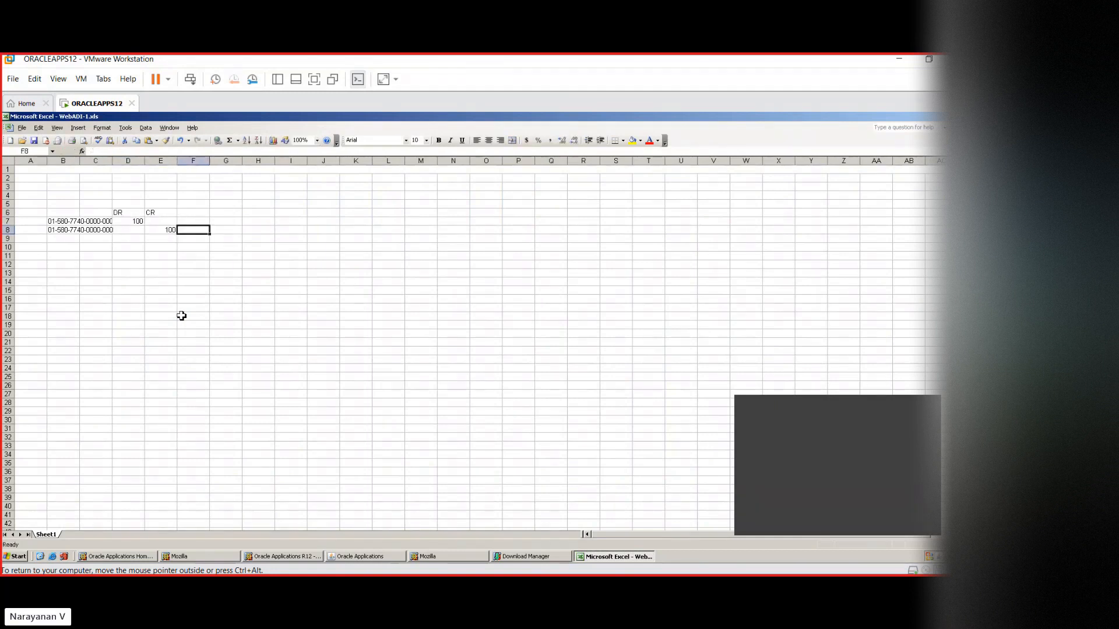
- Add a Description heading in G6 and fill G7 and G8 with "Test"
key(Up)
key(Up)
key(Right)
text(Description)
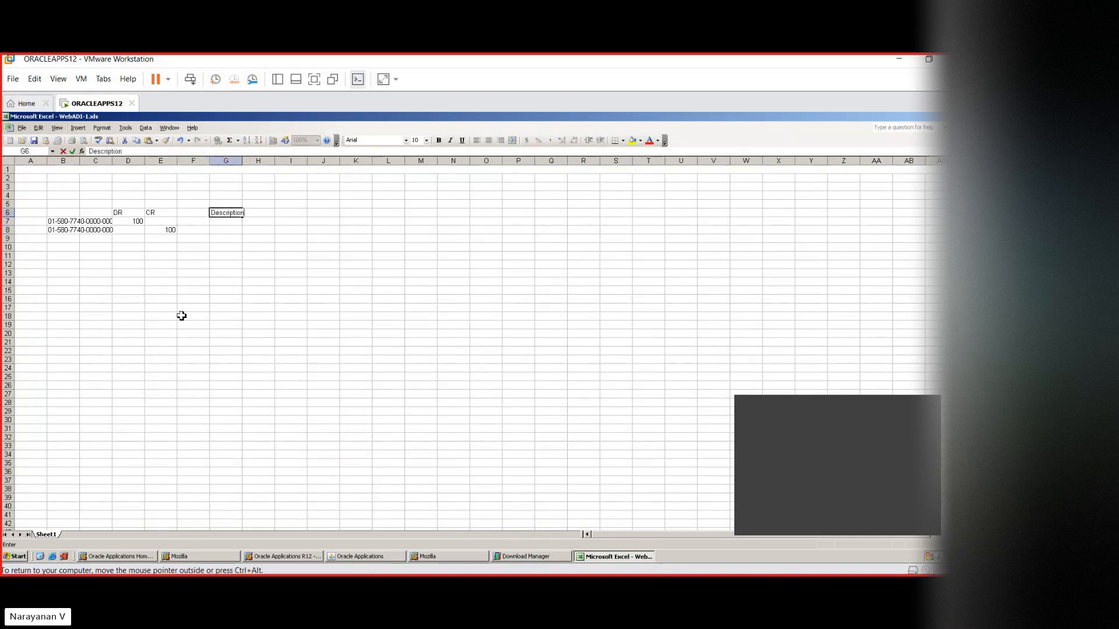
key(Return)
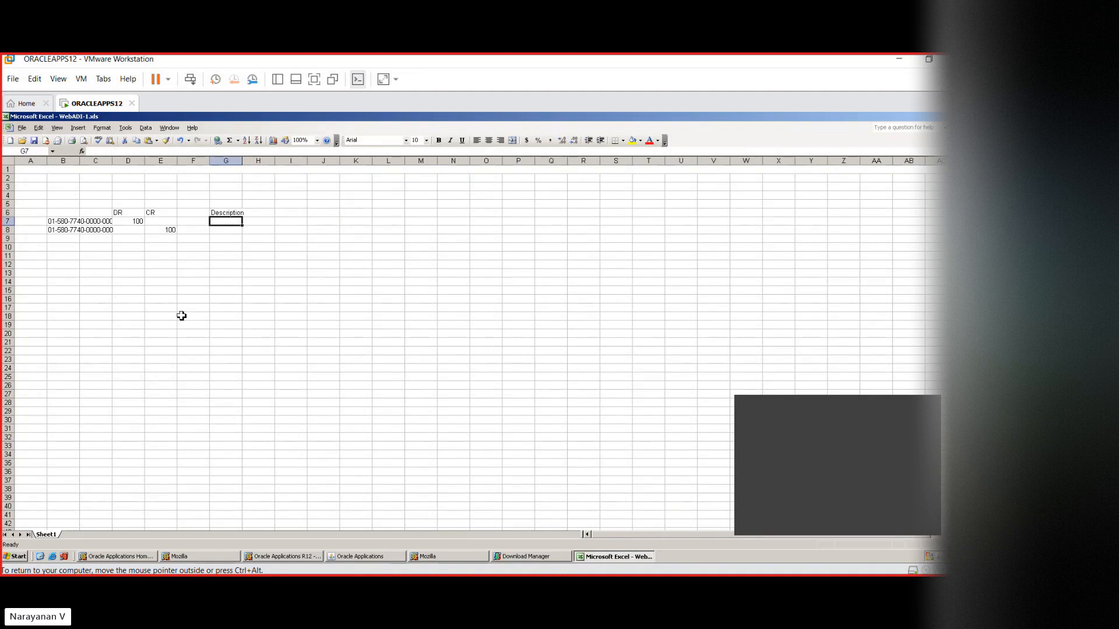
text(Test)
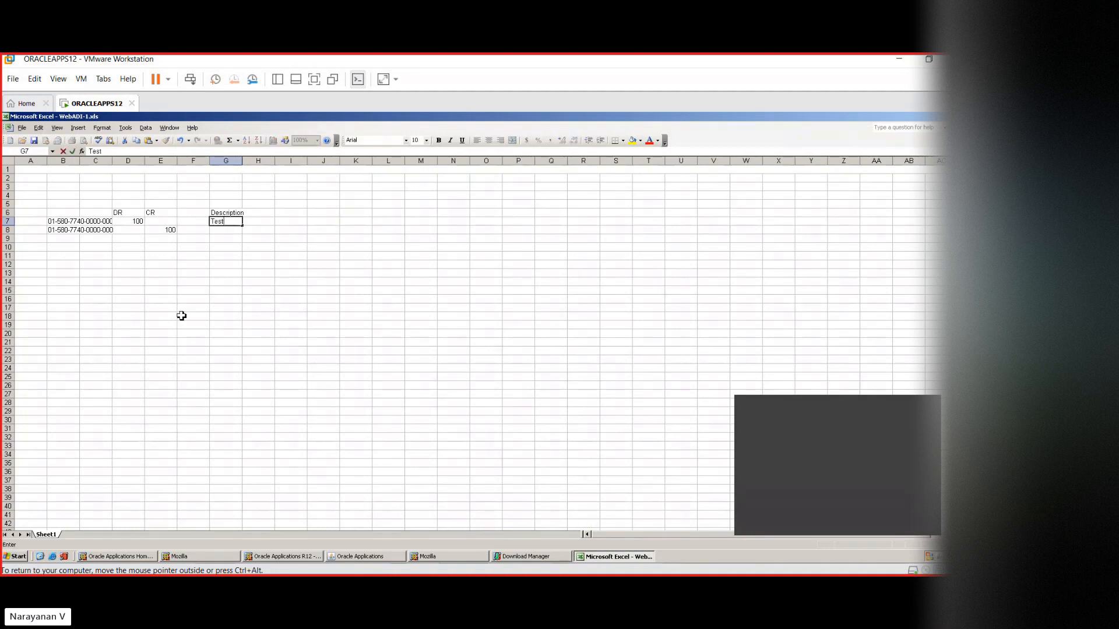
key(Return)
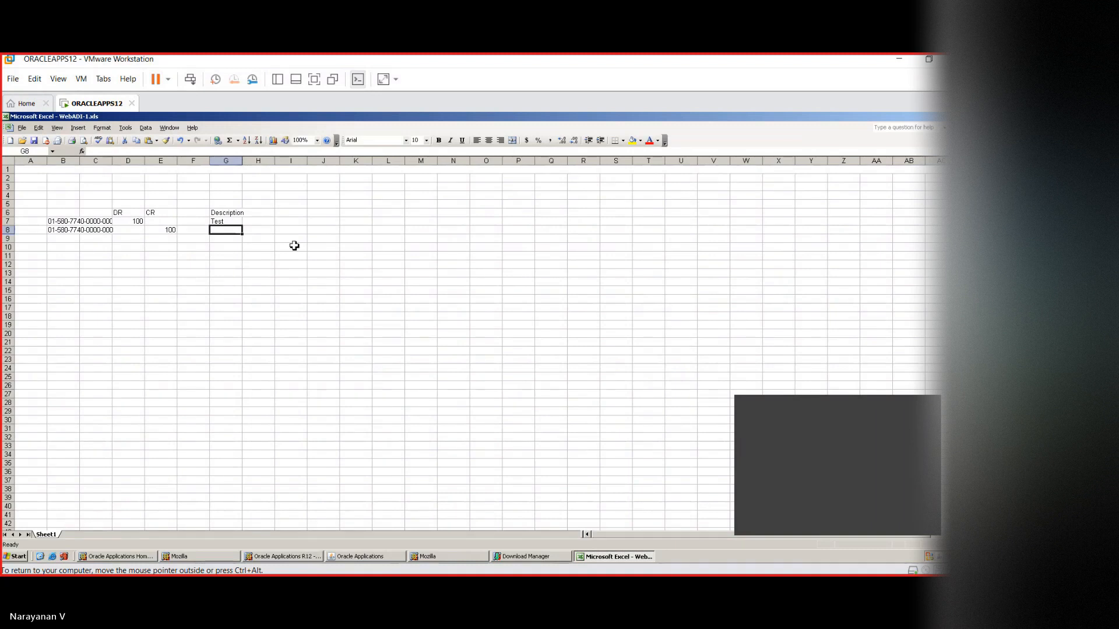
key(ctrl+d)
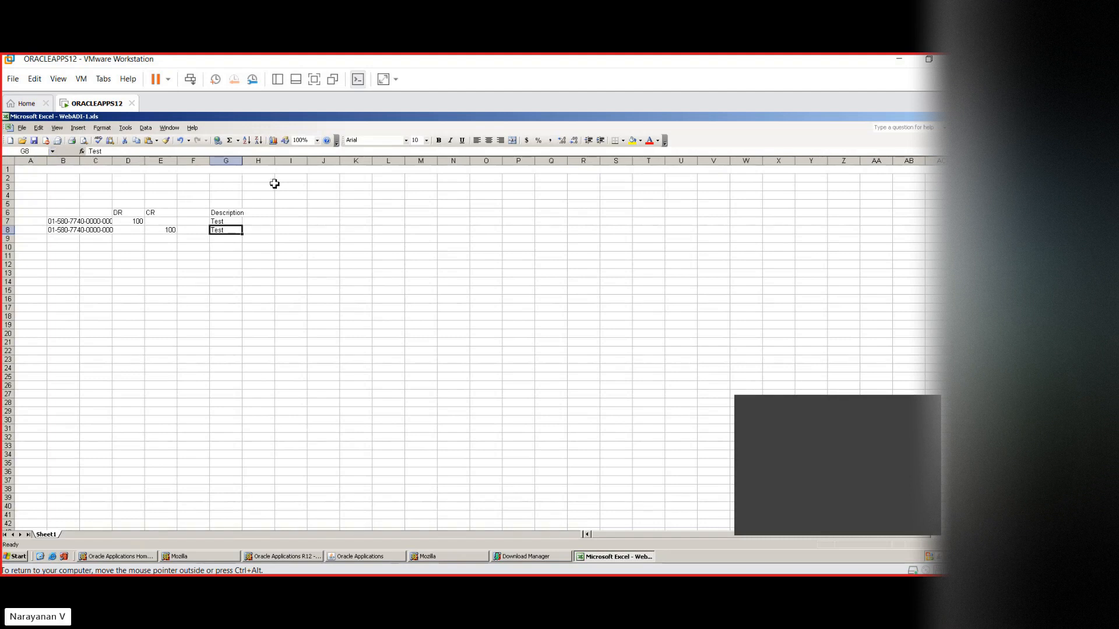
click(21, 128)
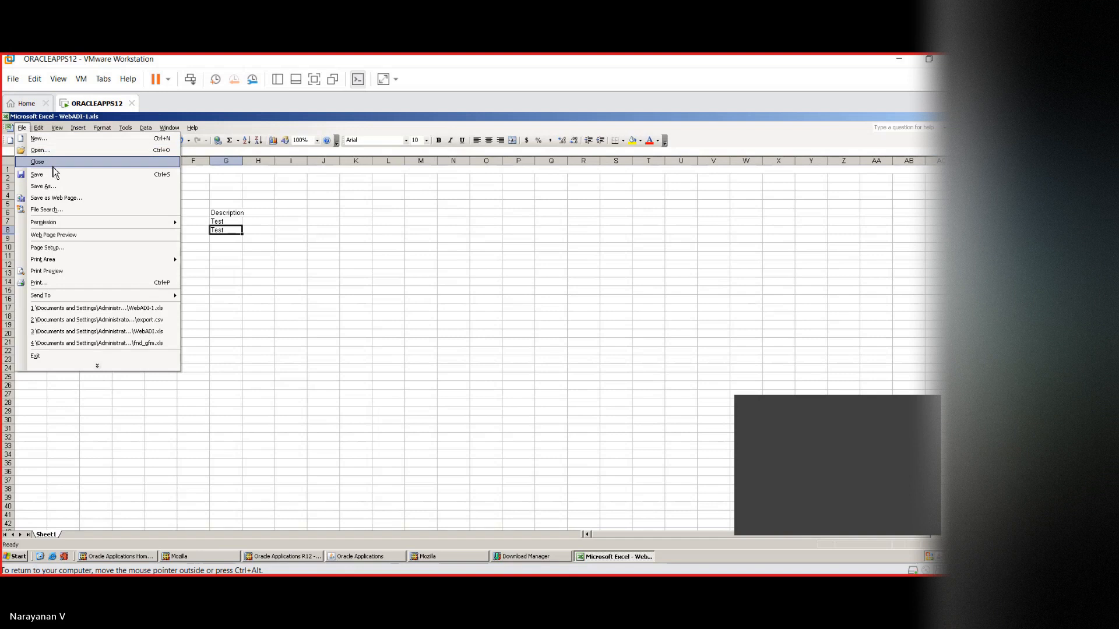
click(241, 265)
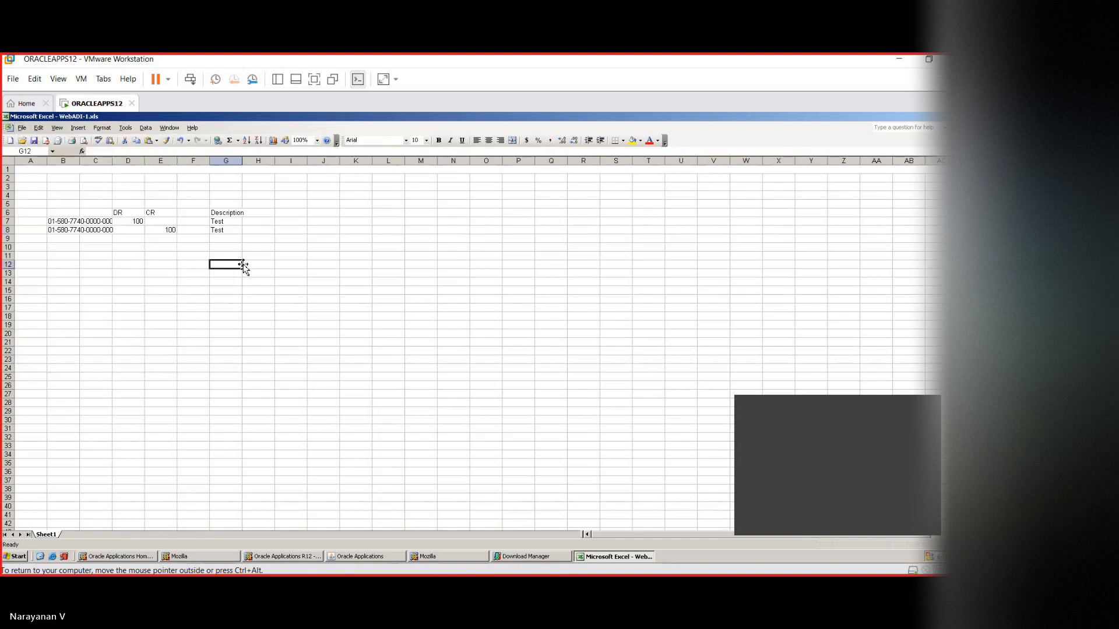
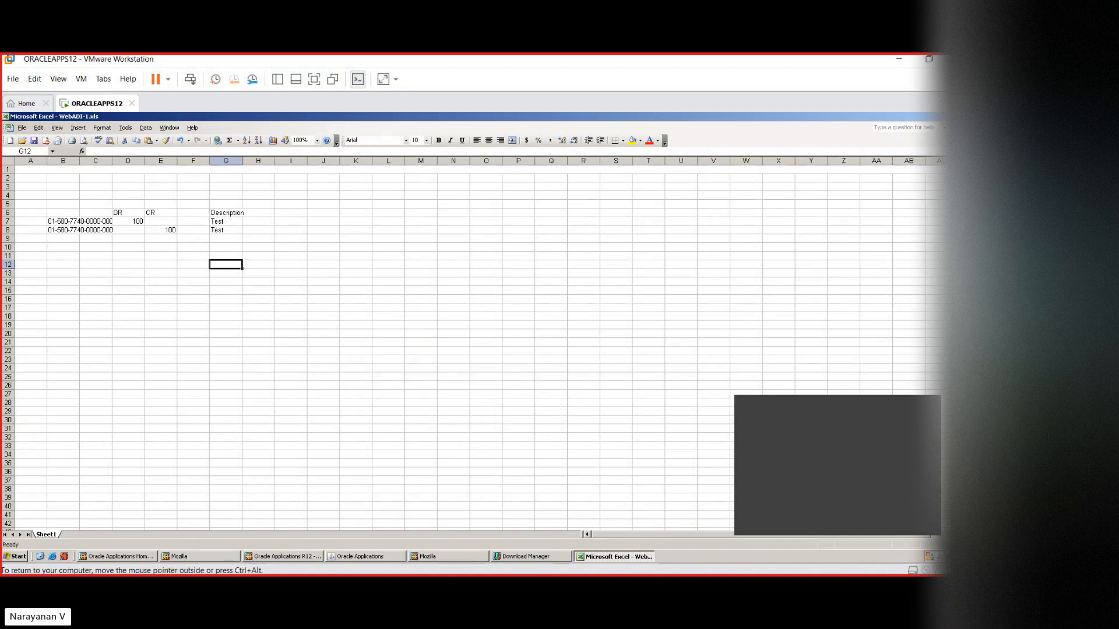
- Switch back to the payroll journal in Oracle Applications
key(alt+Tab)
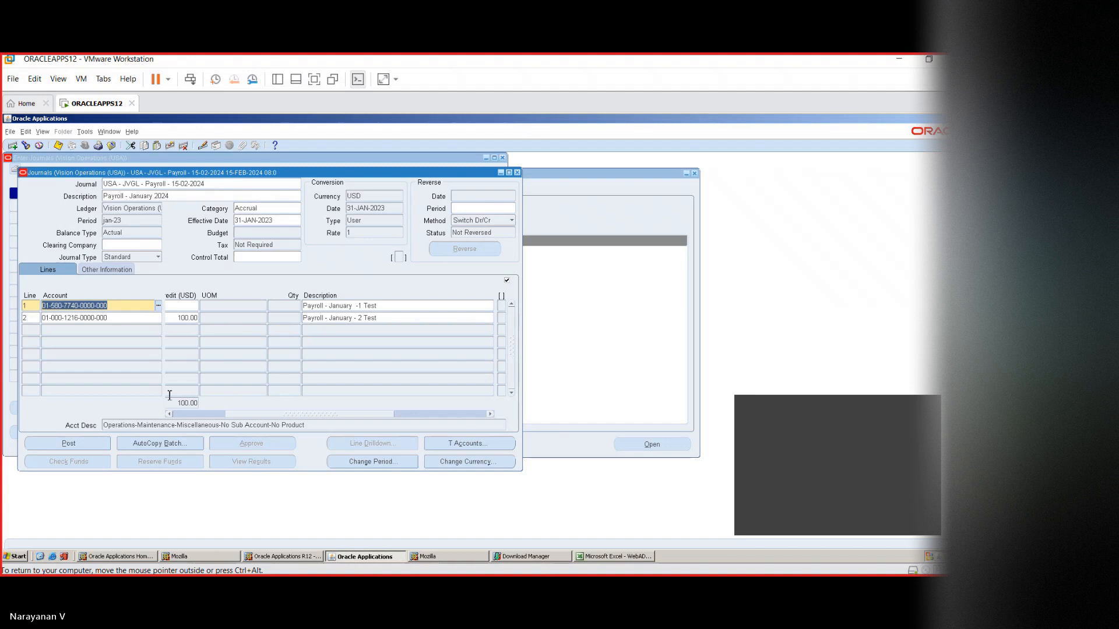
- Begin replacing the account on journal line 1, setting Company to 01 and Department to 000
text(S)
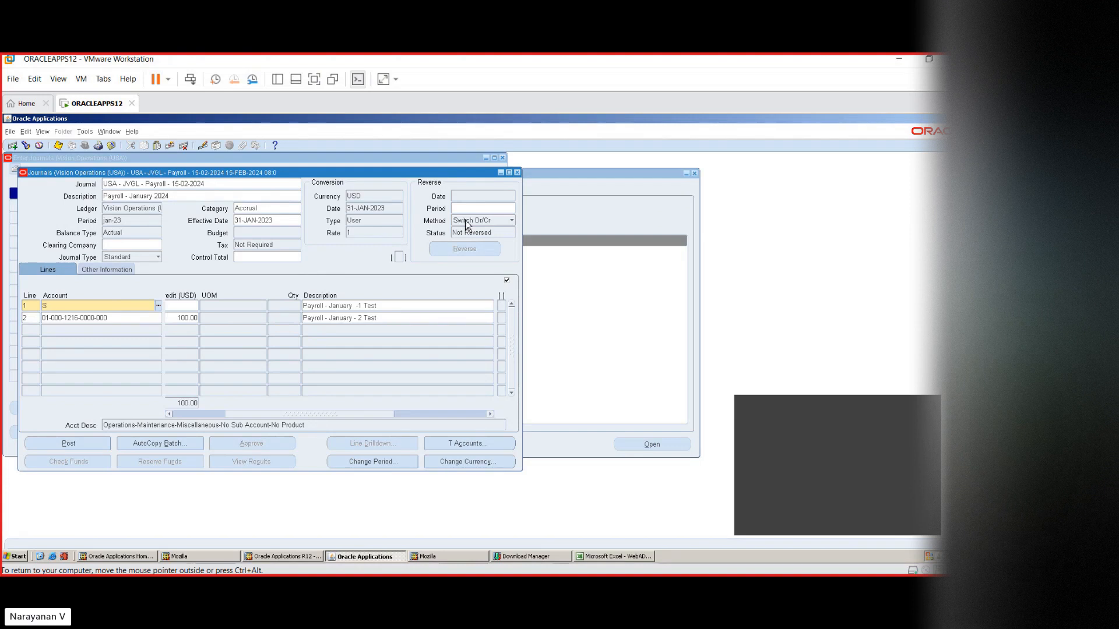
click(158, 305)
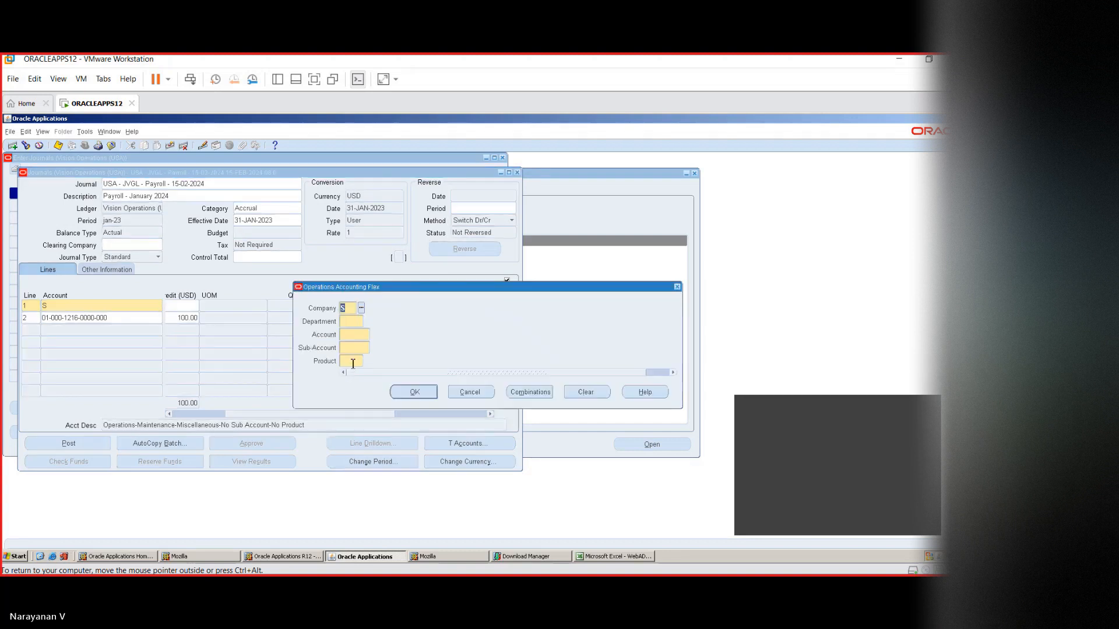
text(01)
click(364, 337)
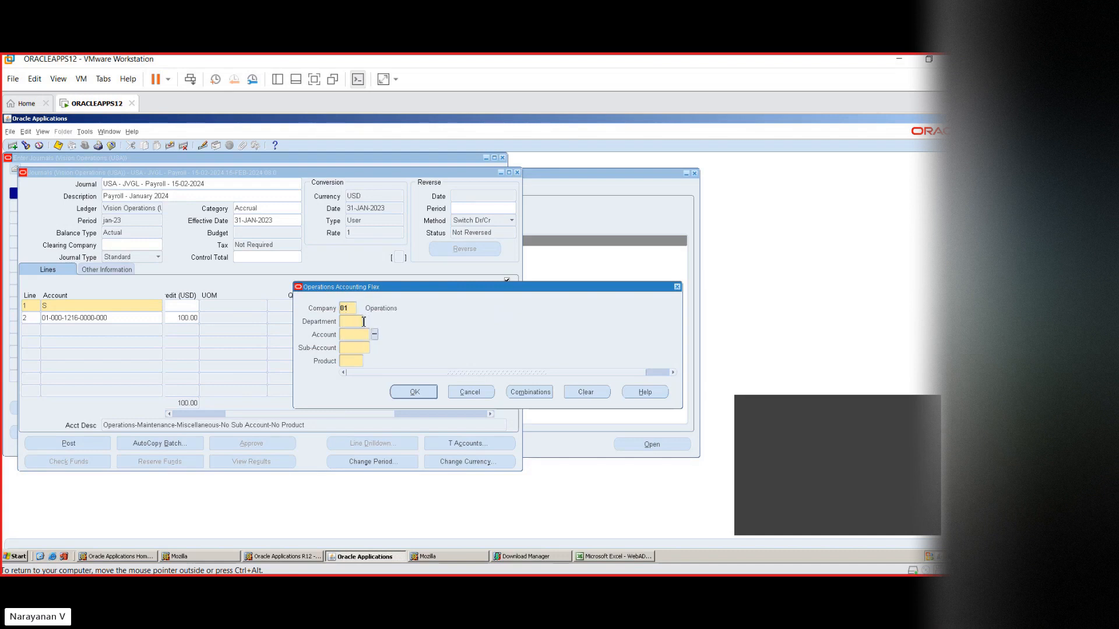
click(354, 321)
text(000)
key(Tab)
- Complete line 1's account combination with Account 1120 Payroll Cash Account, Sub-Account 0000 and Product 000, and accept it
click(366, 335)
click(374, 335)
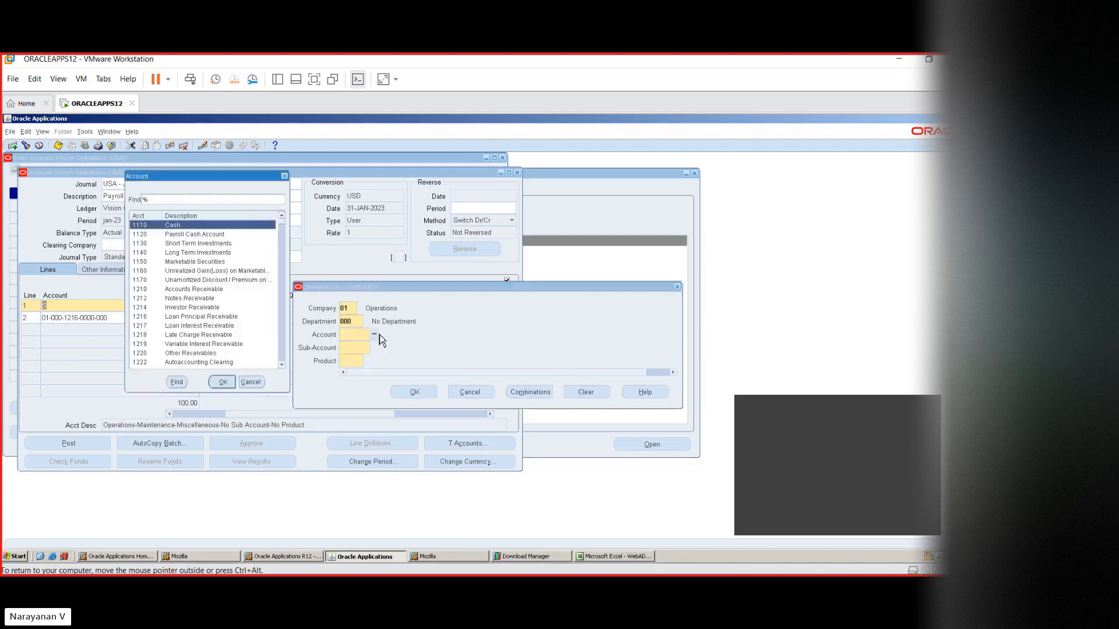
double_click(199, 235)
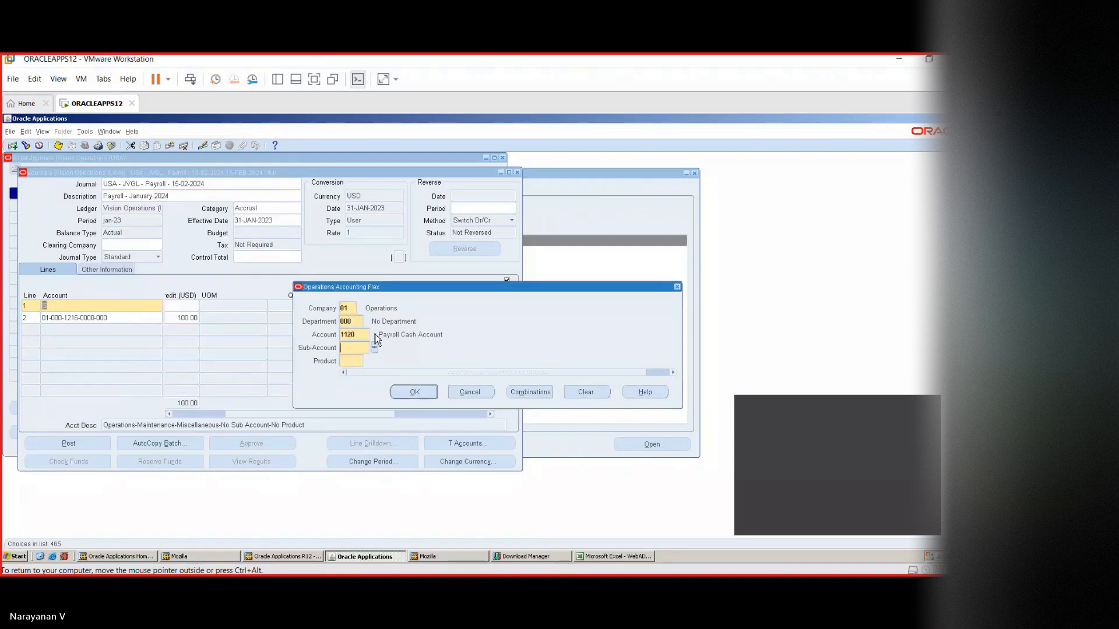
click(375, 348)
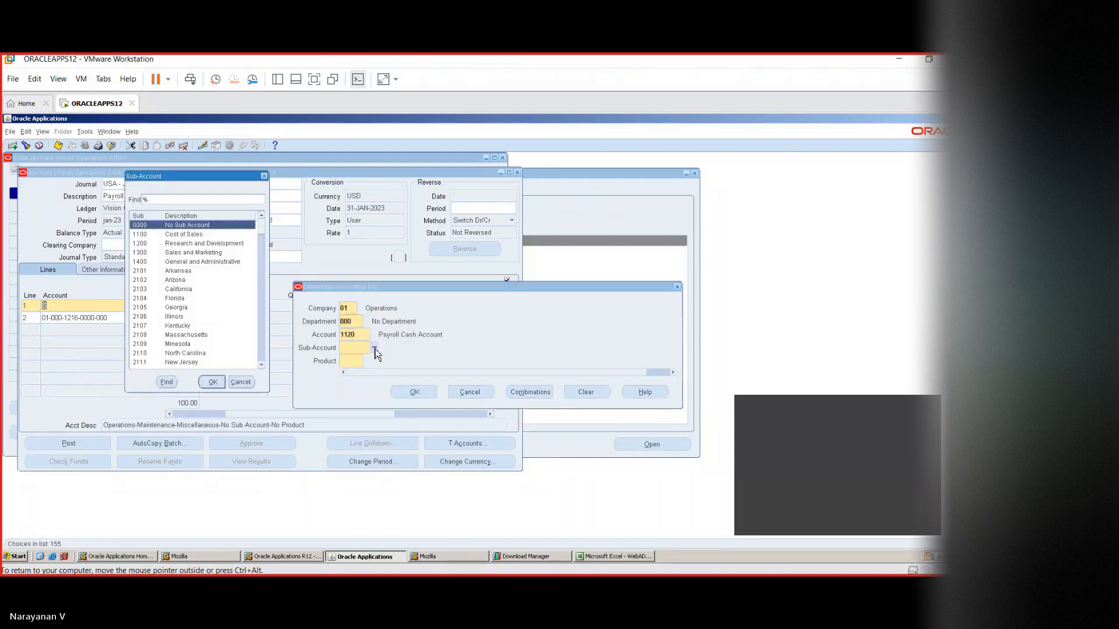
key(Return)
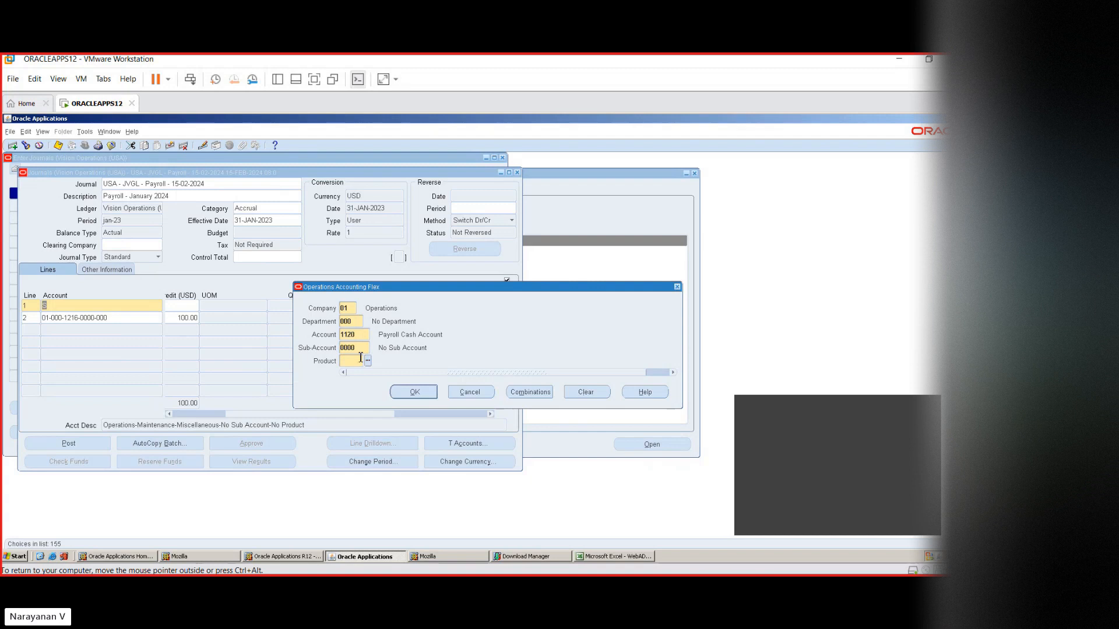
text(000)
key(Tab)
key(Tab)
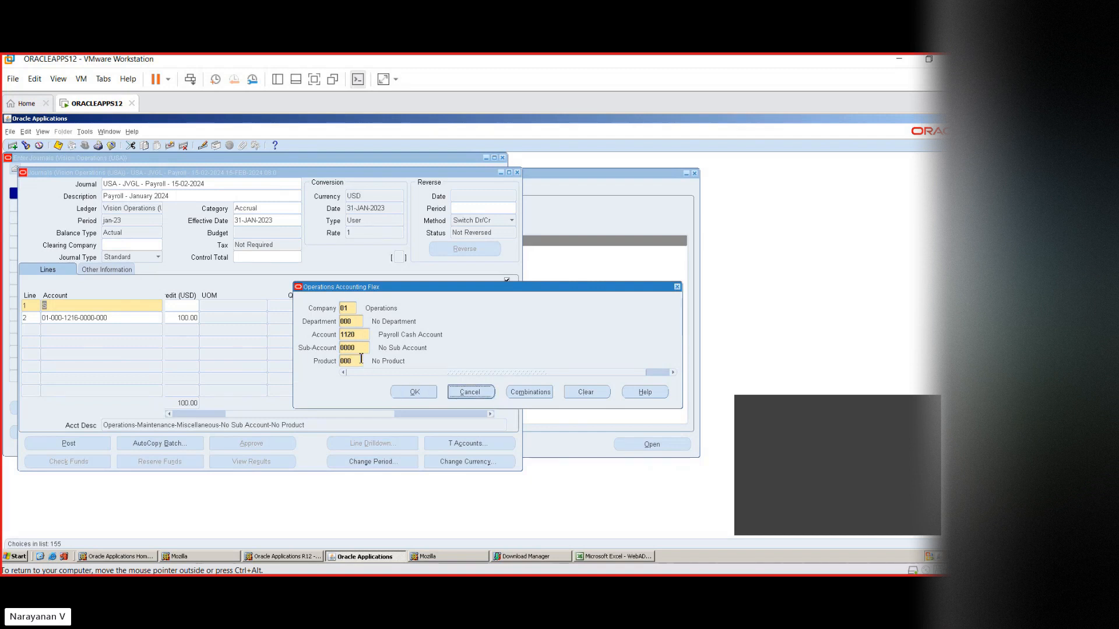
click(425, 394)
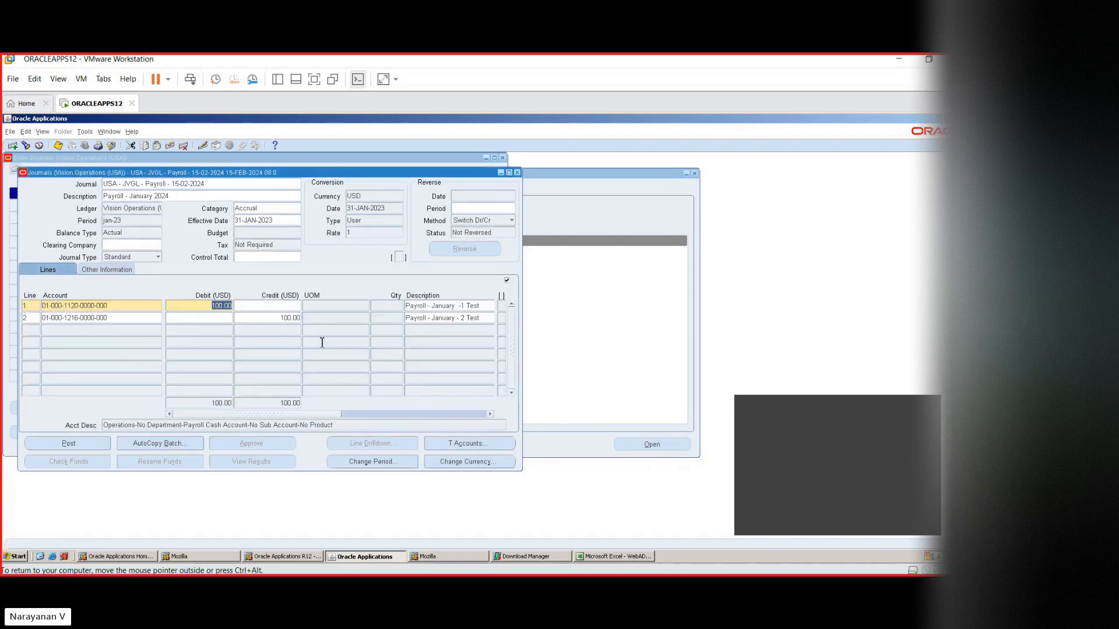
- Save the changed journal lines and view the journal's T accounts, closing the T account windows when done
text(5)
text(00)
key(Tab)
key(Tab)
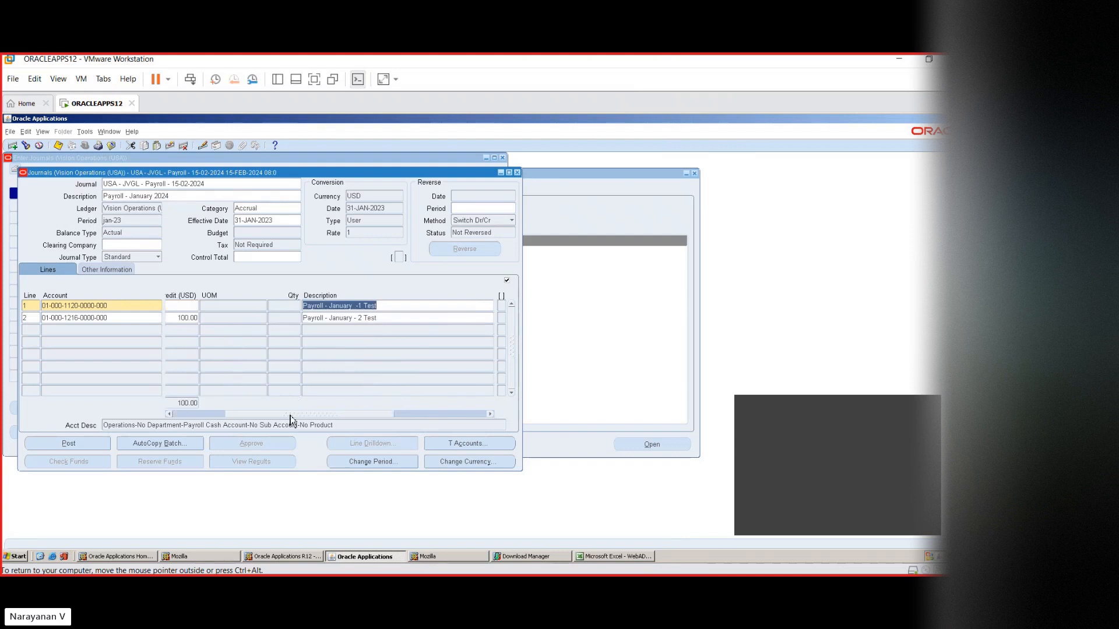
drag(290, 415, 112, 462)
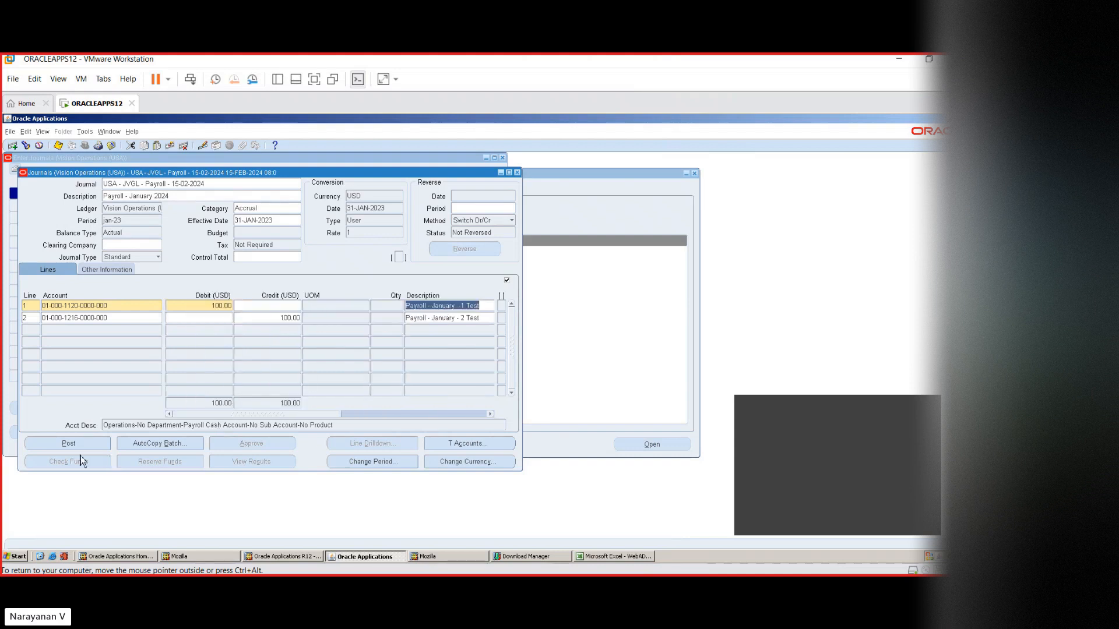
click(345, 272)
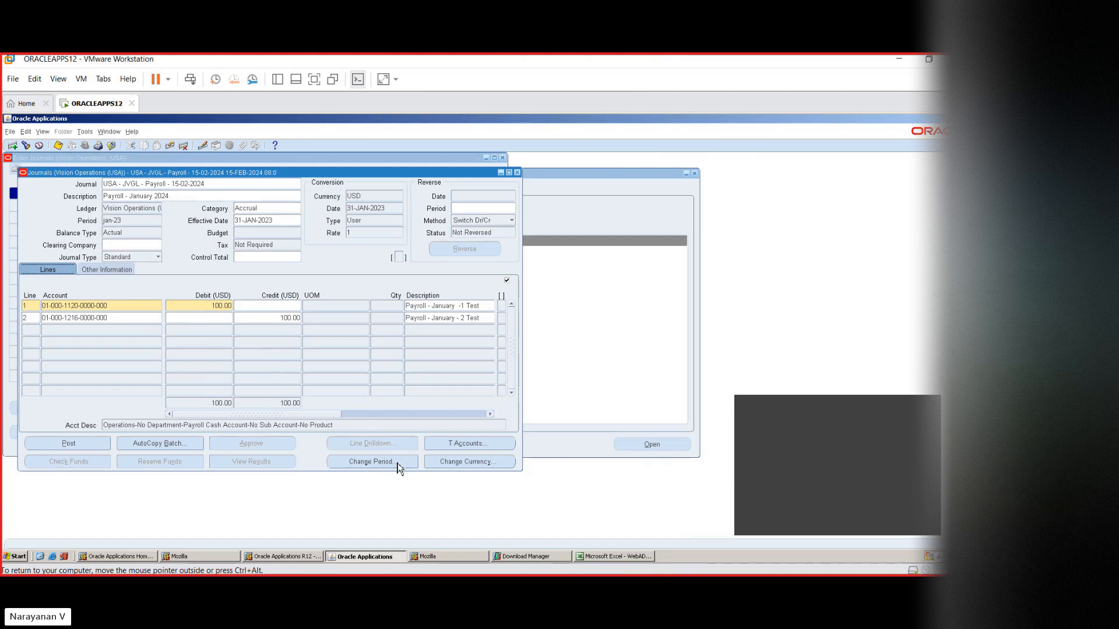
click(441, 447)
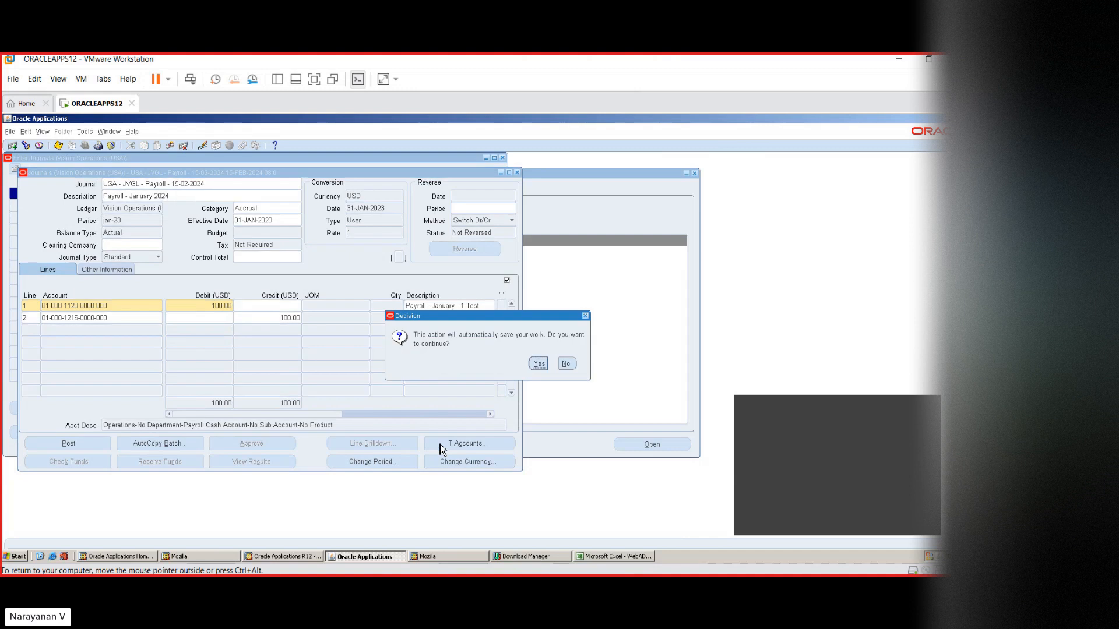
click(539, 364)
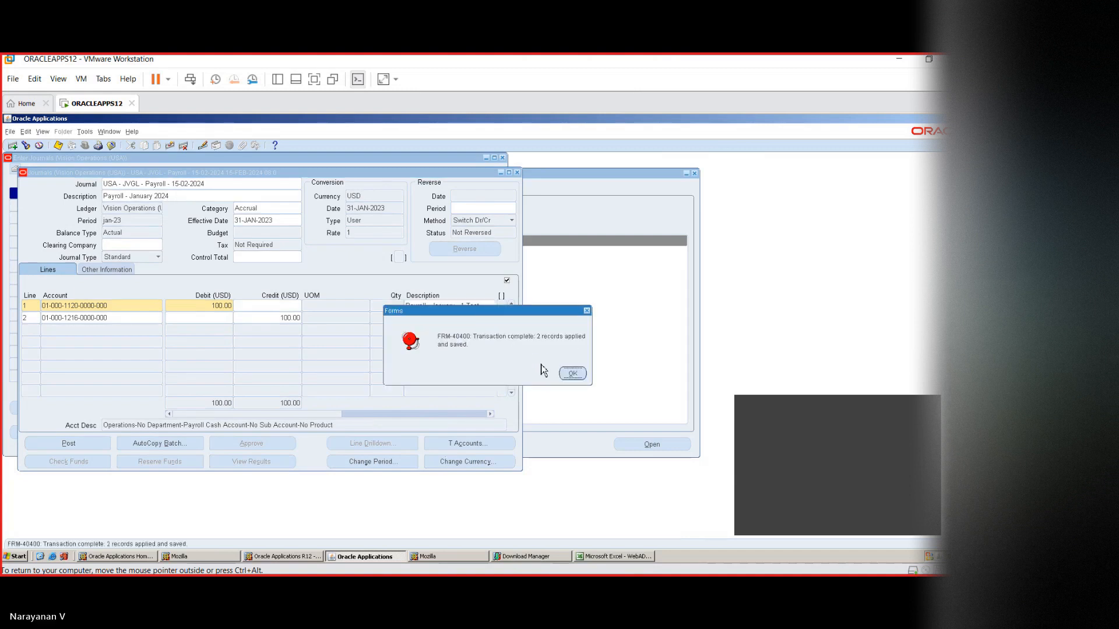
click(571, 375)
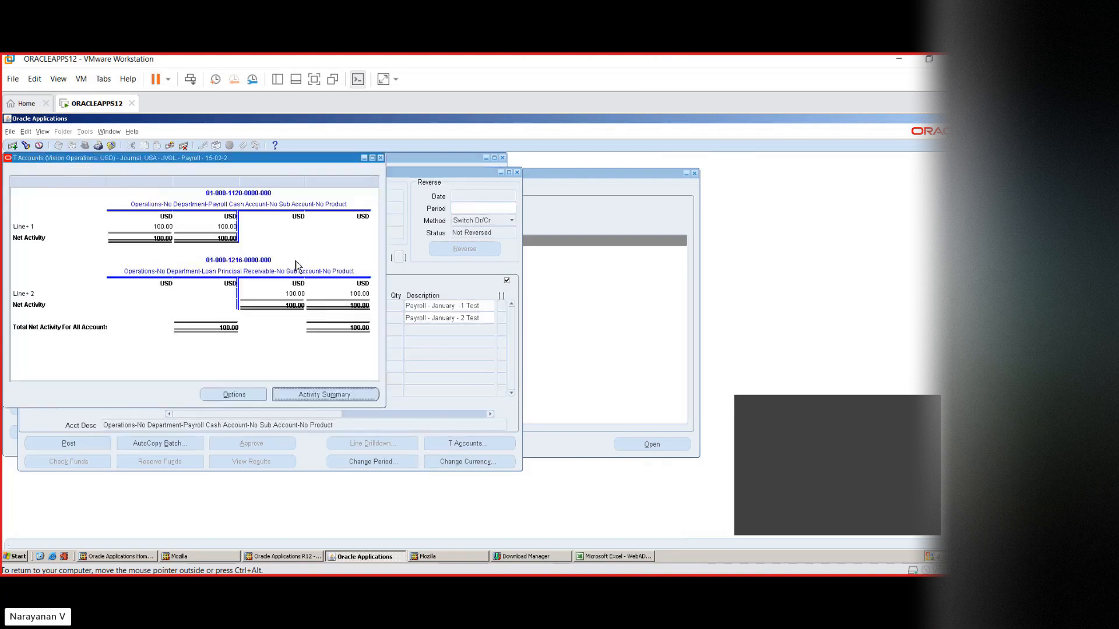
click(380, 158)
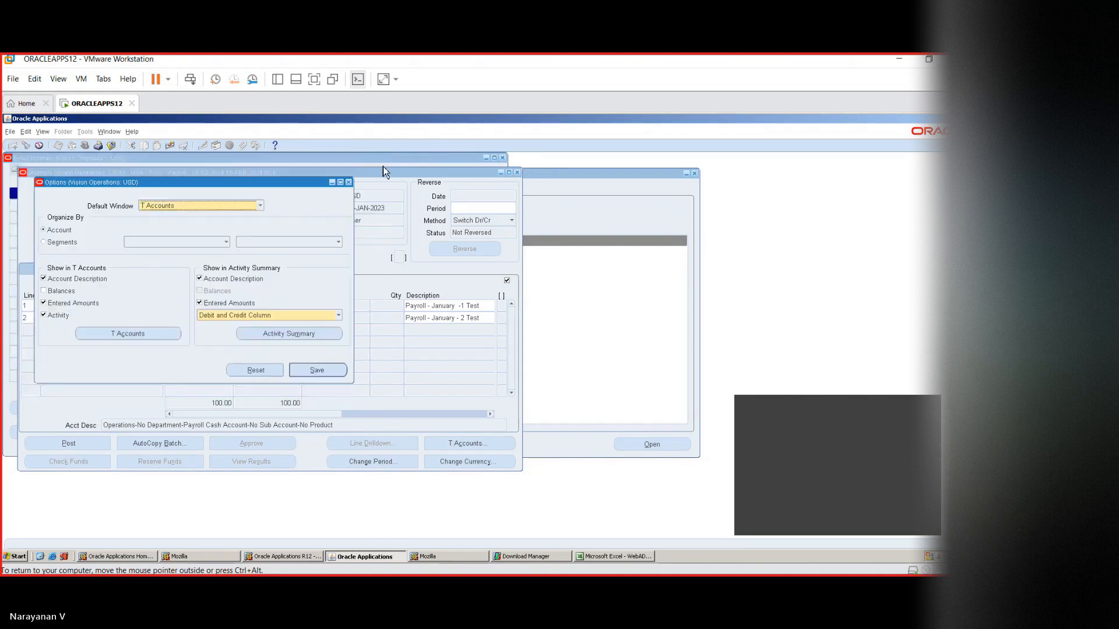
click(349, 182)
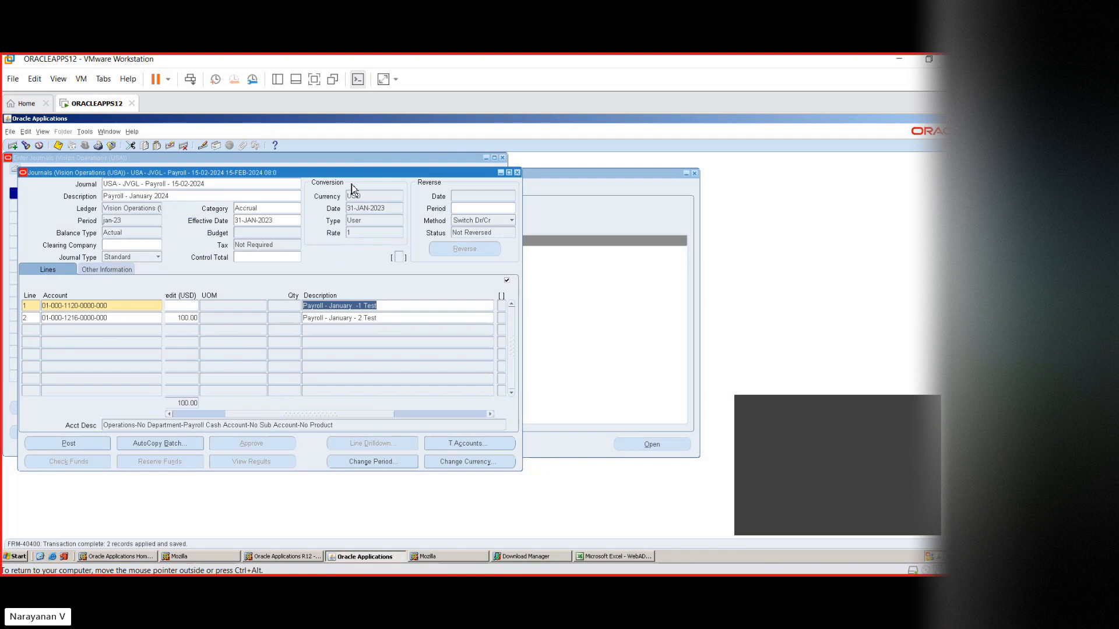
- Copy the journal name, close the journal, and reopen it by searching for "USA - JVGL - Payroll - 15-02-2024%"
click(250, 184)
key(ctrl+c)
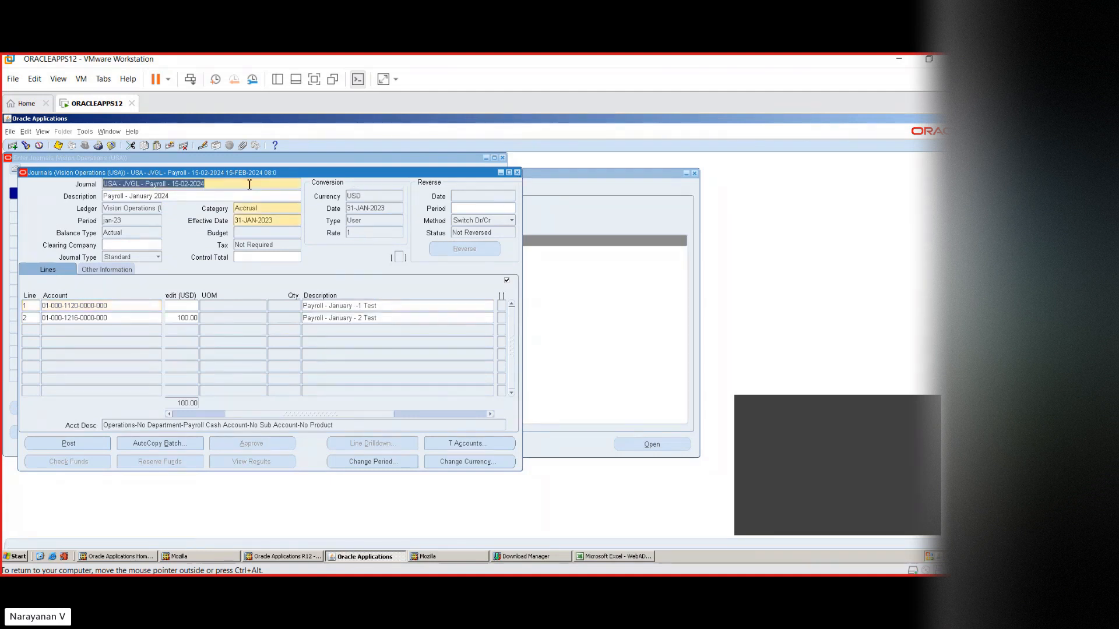
click(517, 173)
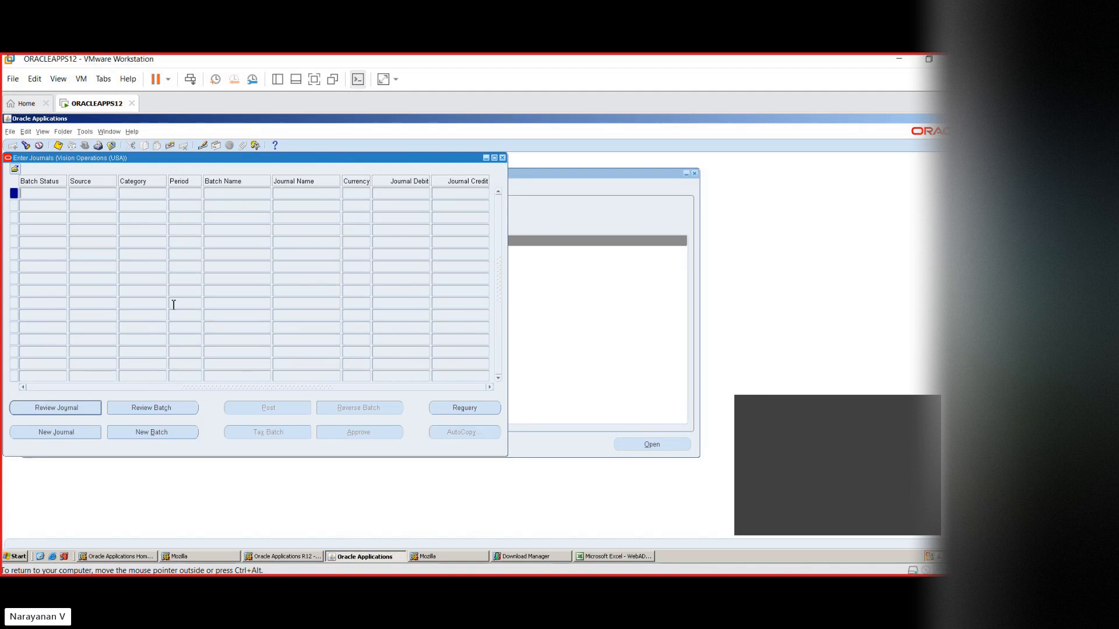
click(78, 411)
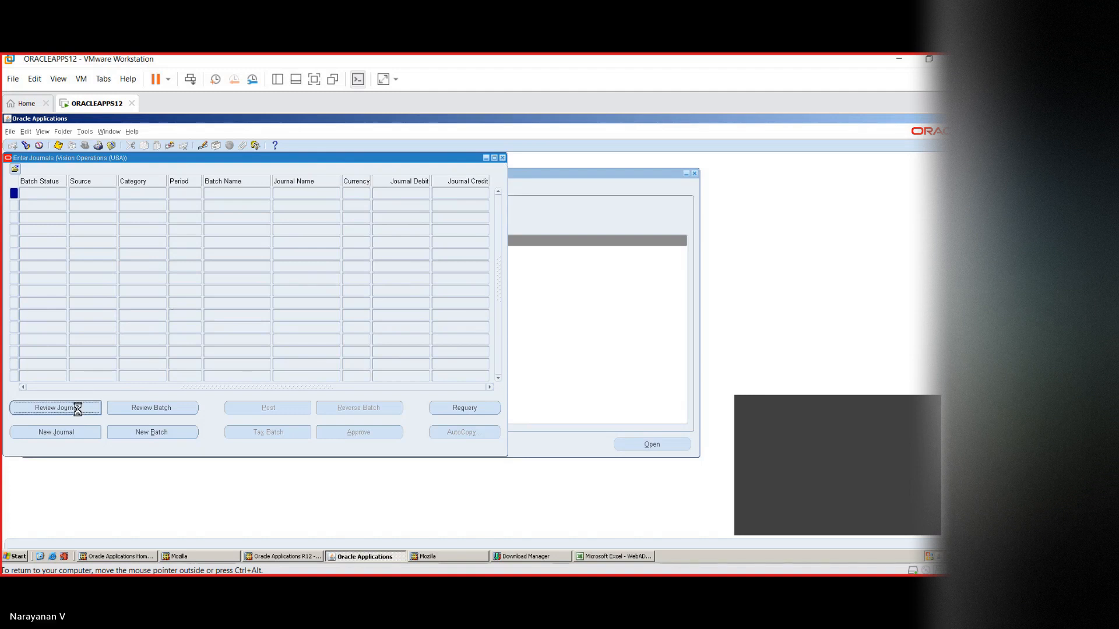
click(220, 256)
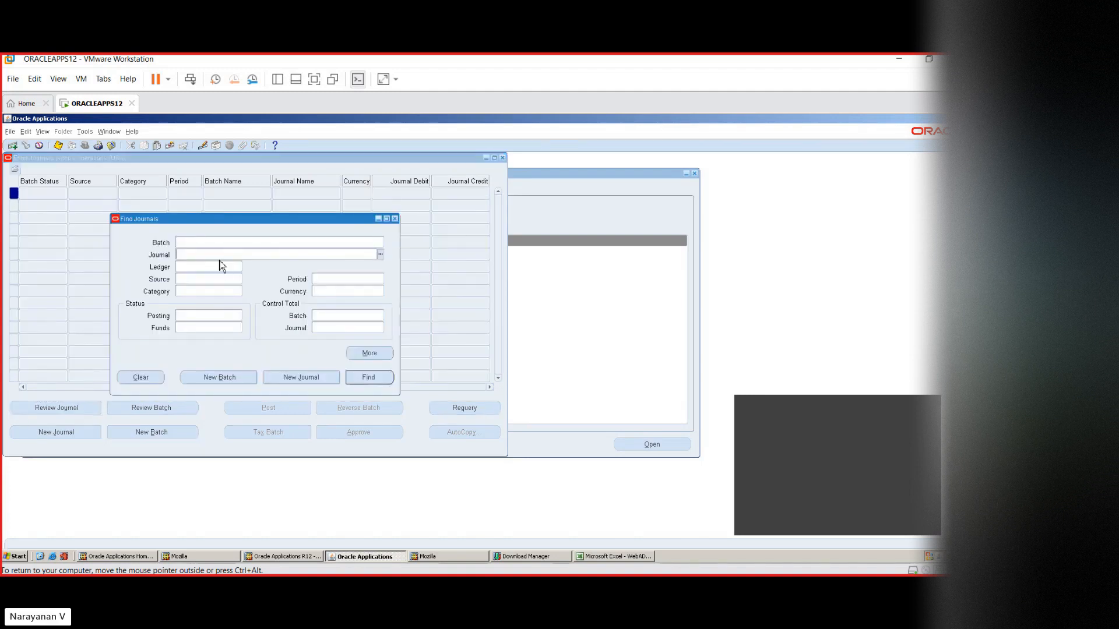
key(ctrl+v)
text(%)
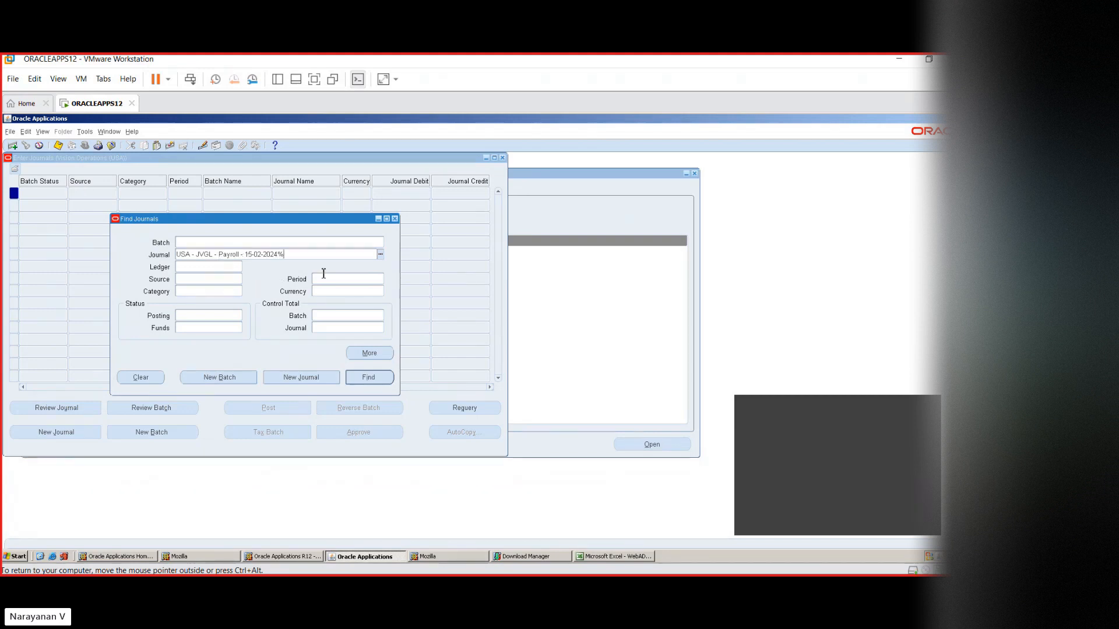
click(367, 379)
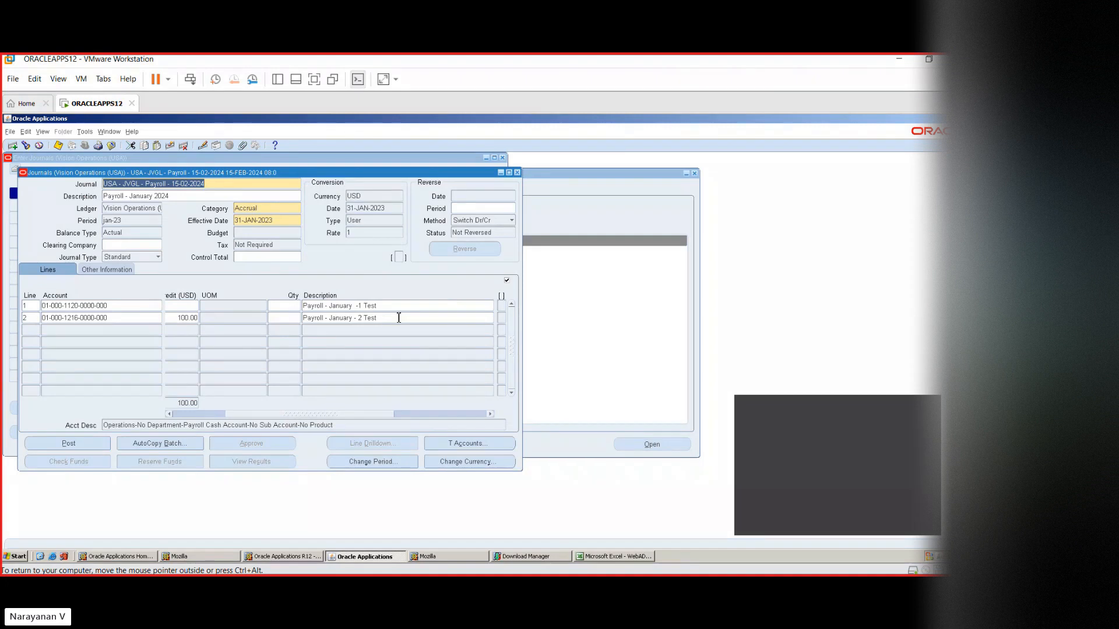
- Post the payroll journal and close its window
click(68, 446)
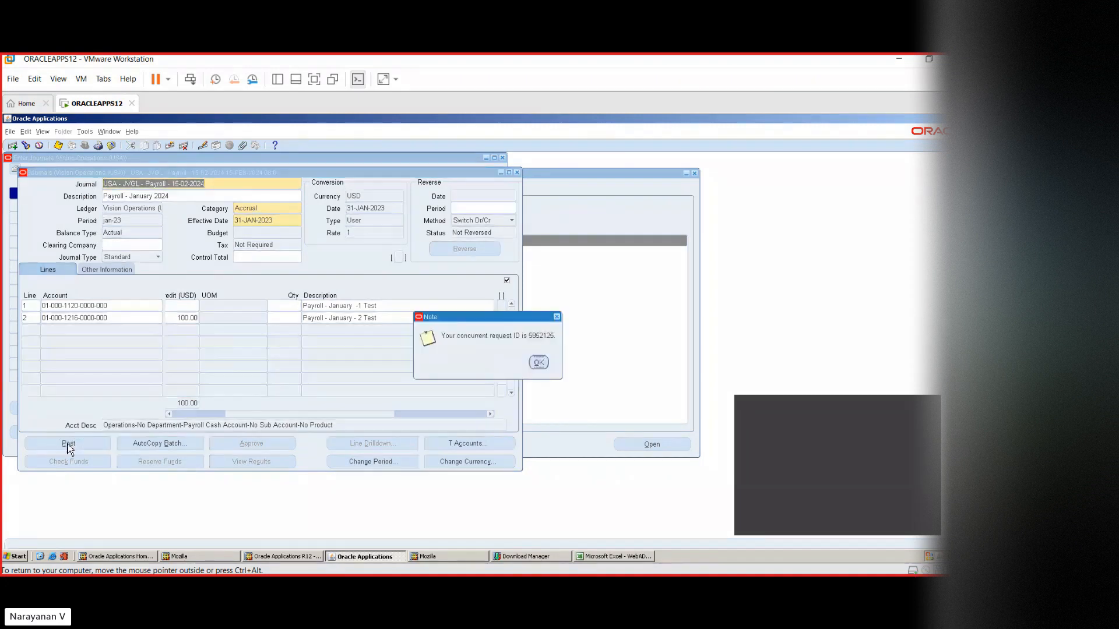
click(537, 363)
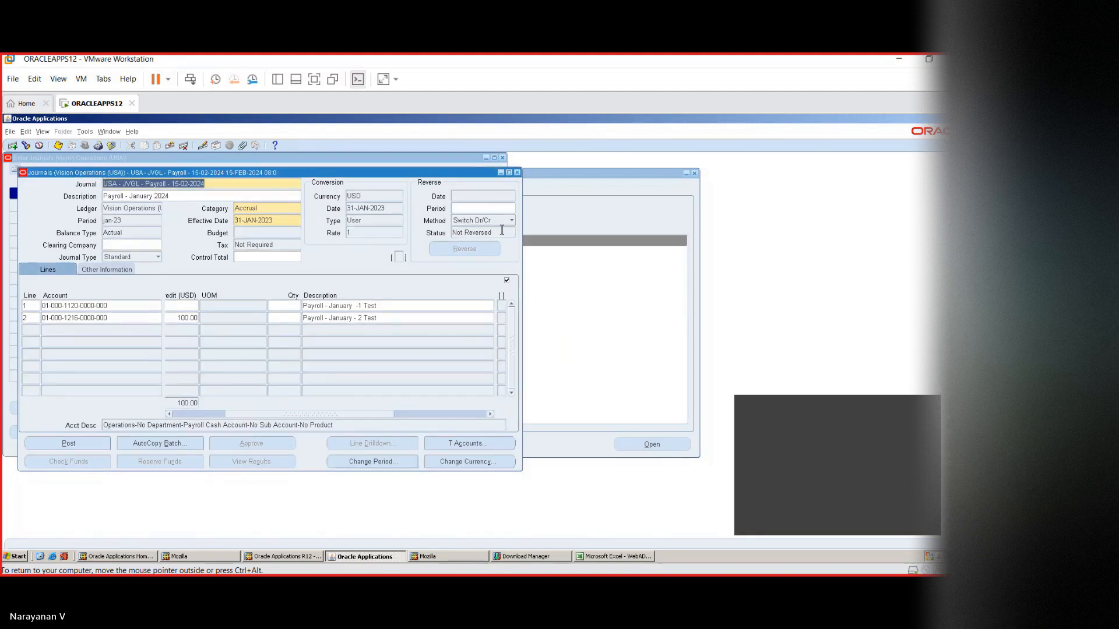
click(517, 172)
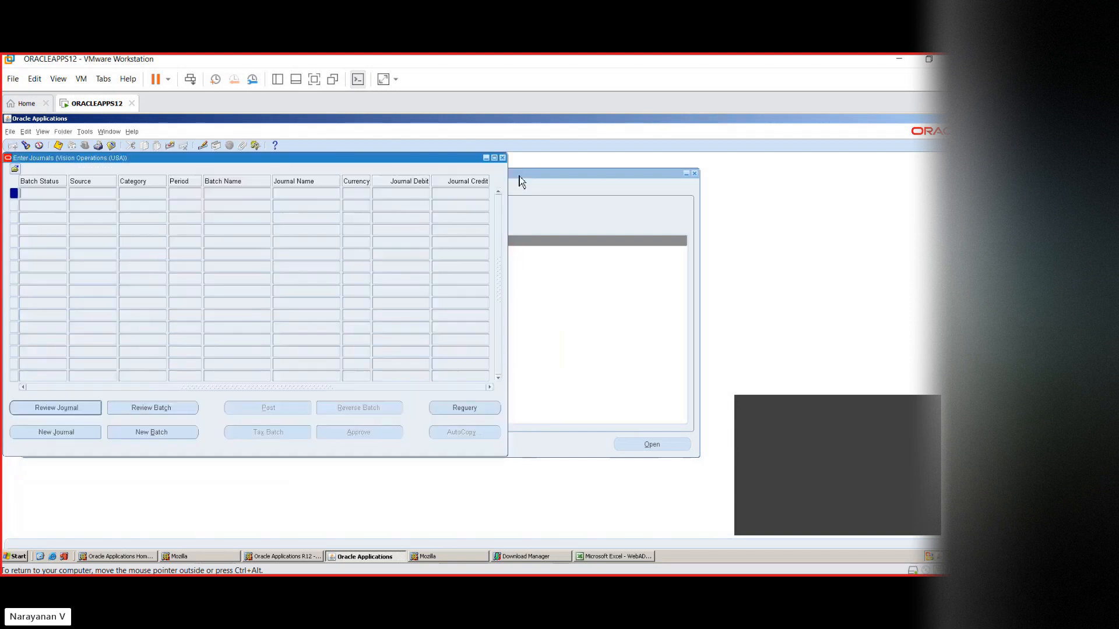
- List all own concurrent requests and refresh the Posting: Single Ledger request's phase until it finishes
click(42, 134)
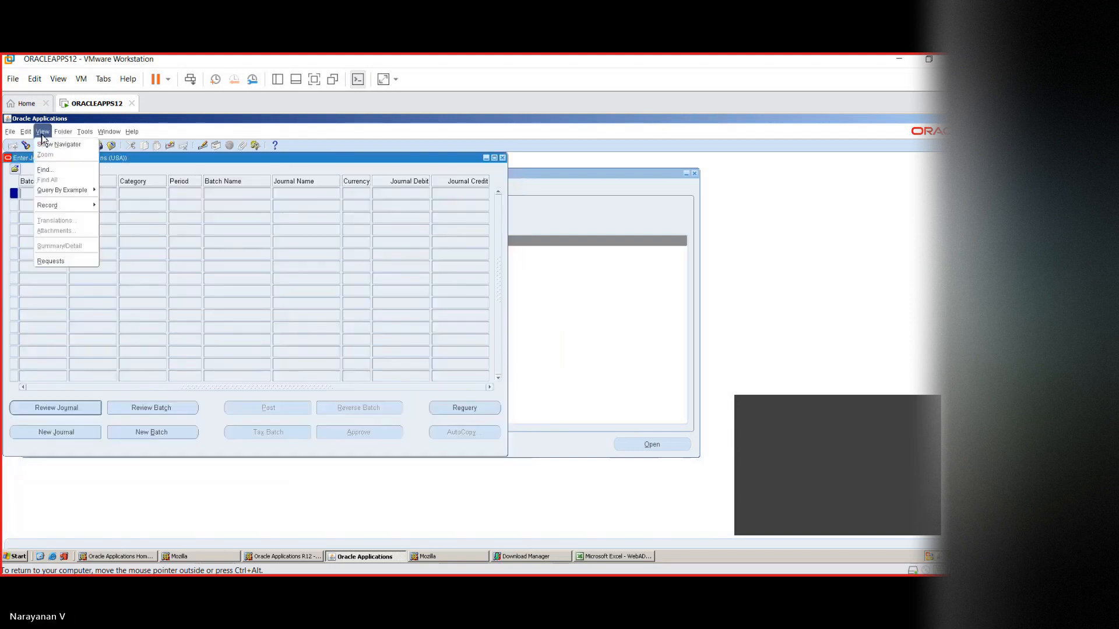
click(56, 263)
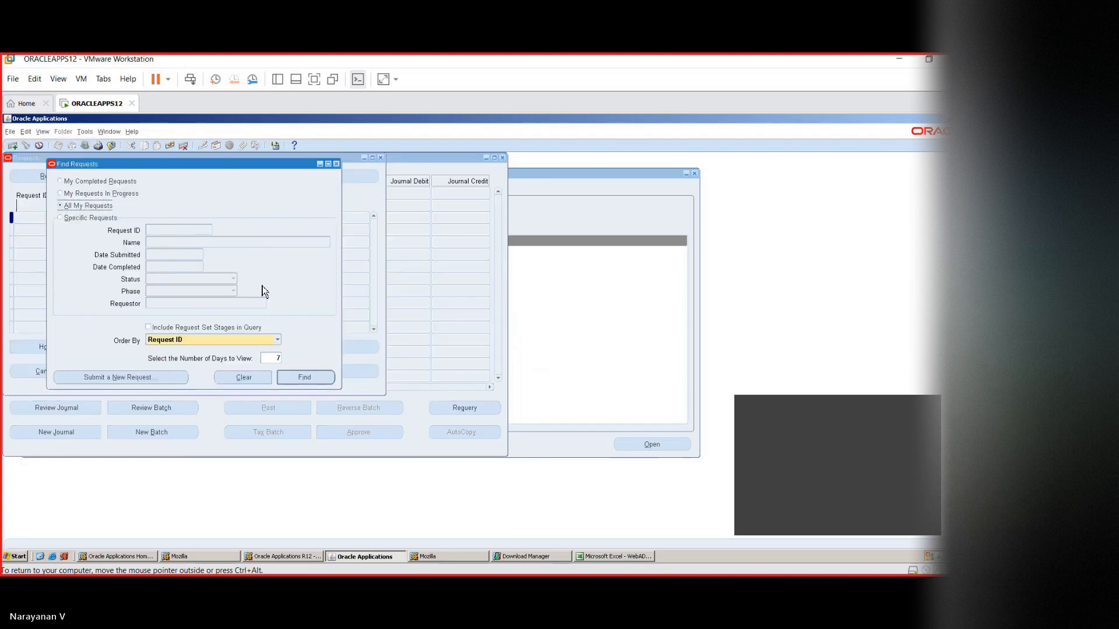
click(301, 382)
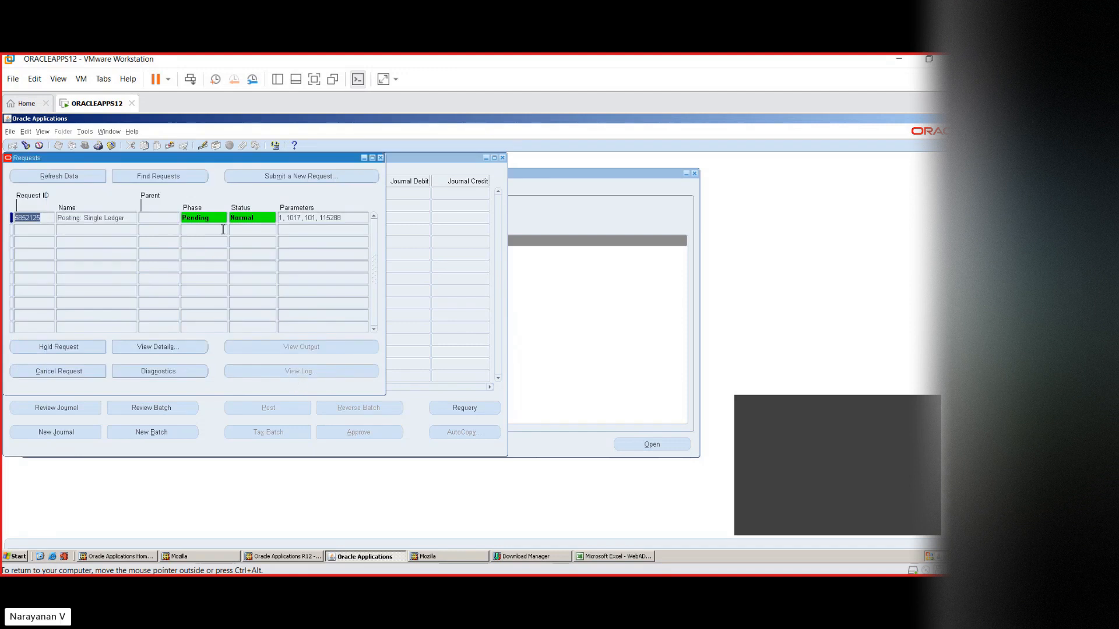
click(92, 176)
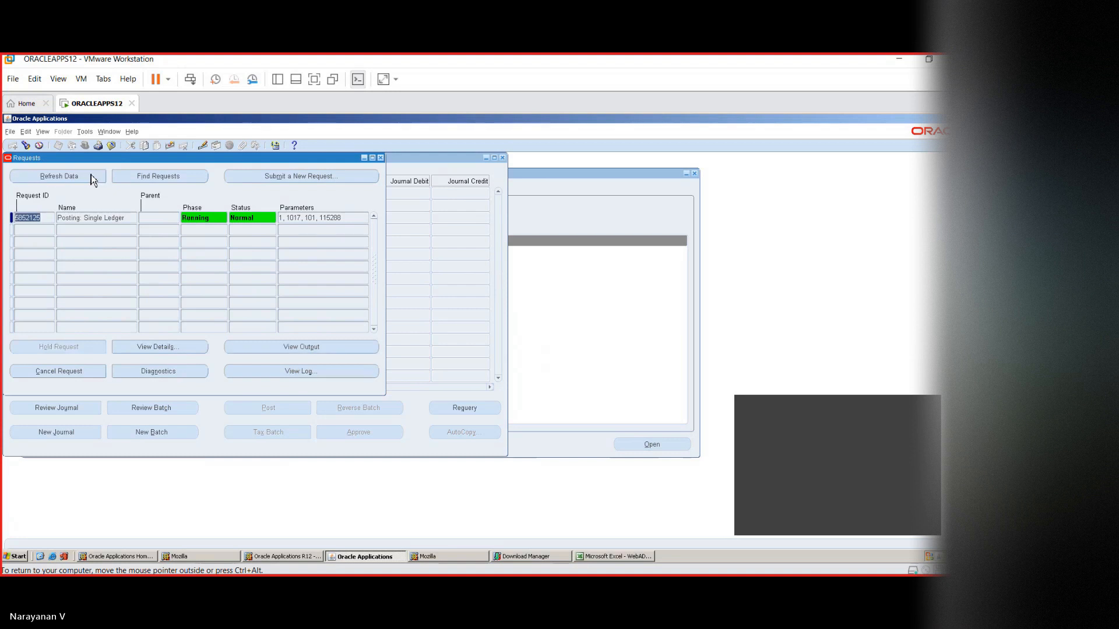
click(91, 176)
click(91, 176)
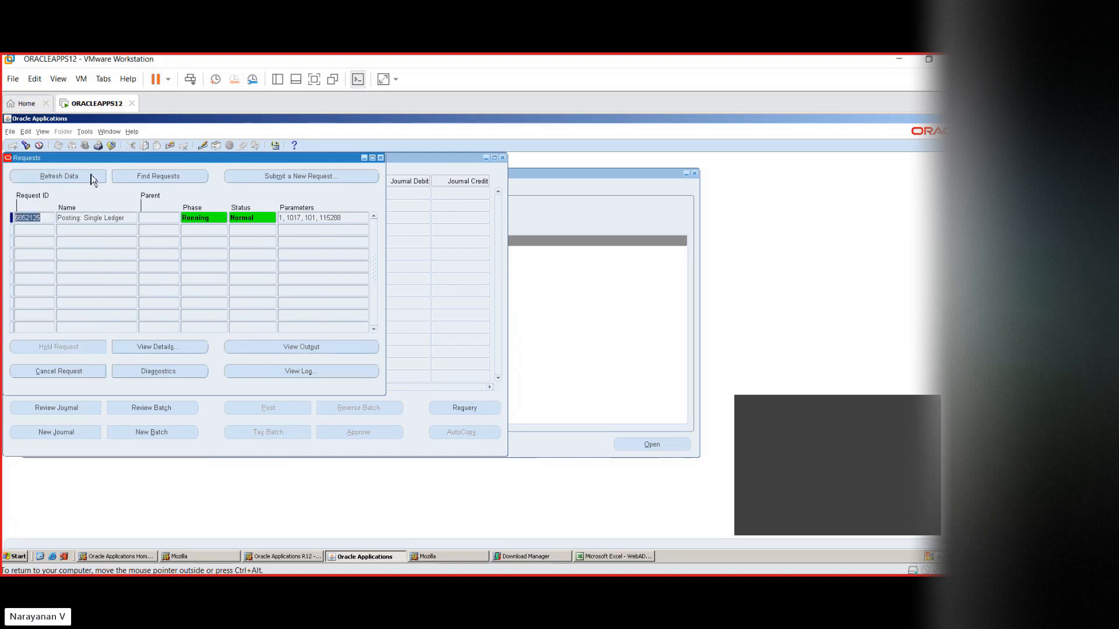
click(91, 176)
click(90, 176)
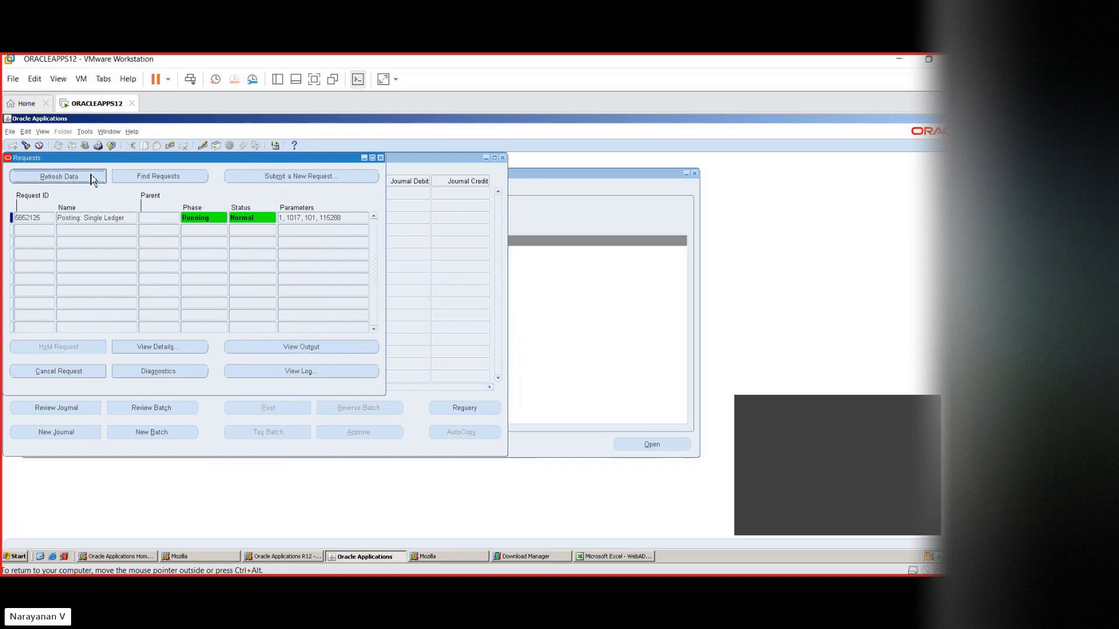
click(91, 176)
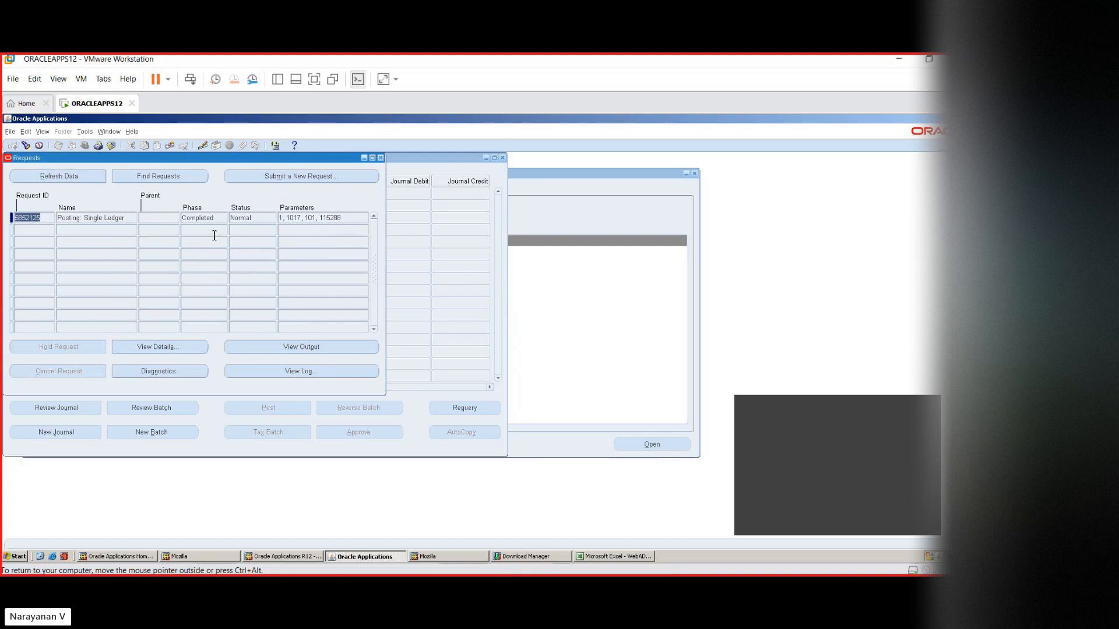
click(381, 157)
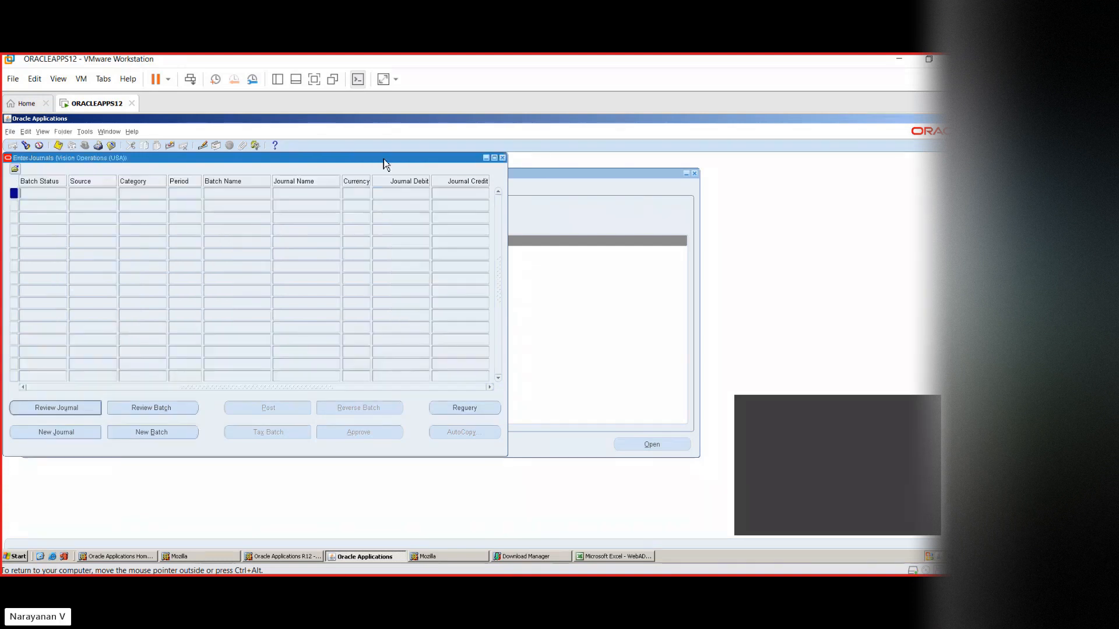
- Reopen the payroll journal with the existing search criteria, review its header and lines, and close the journal windows
click(59, 407)
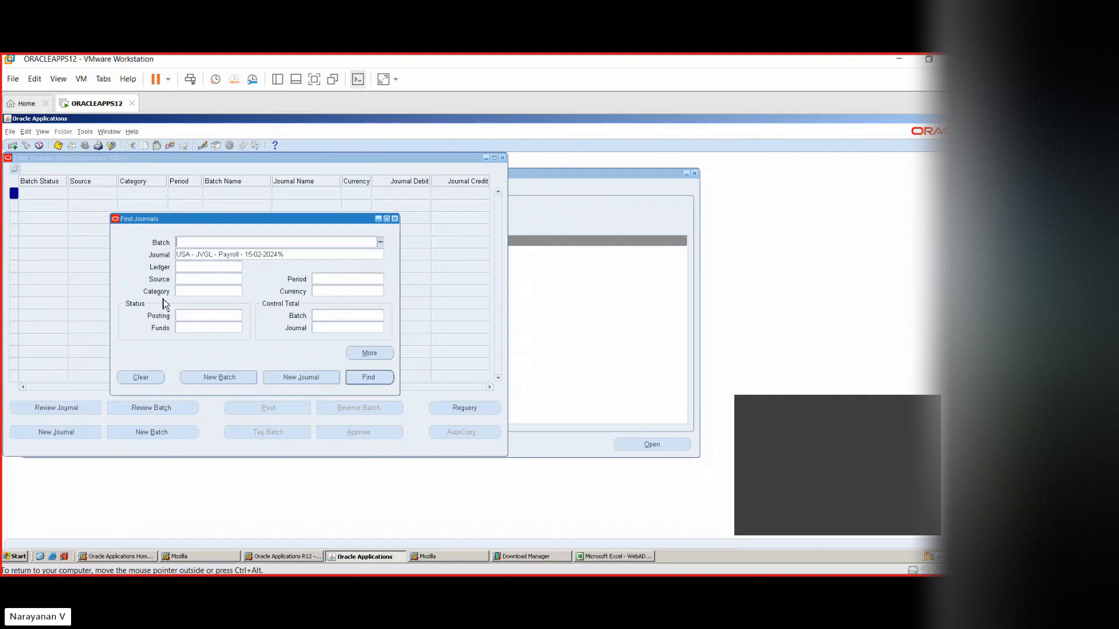
click(357, 378)
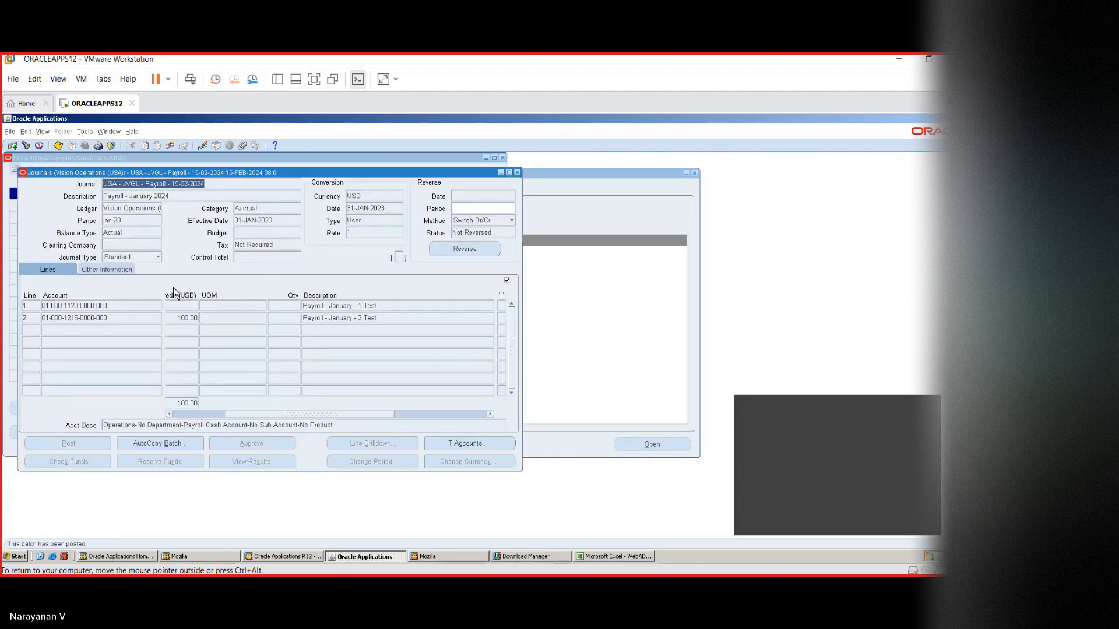
click(517, 173)
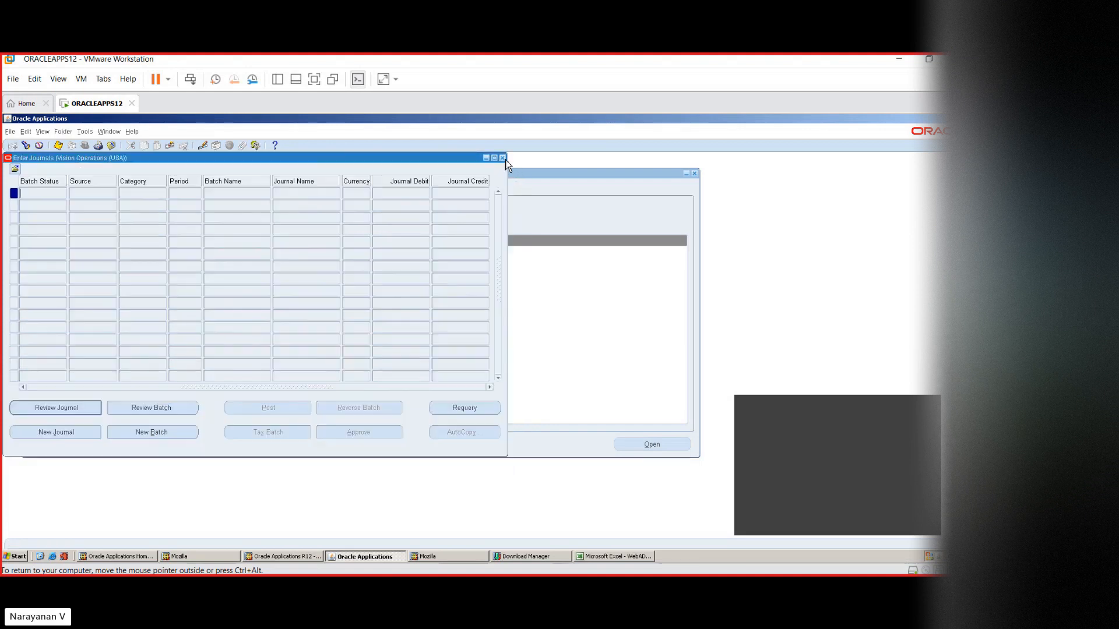
click(502, 158)
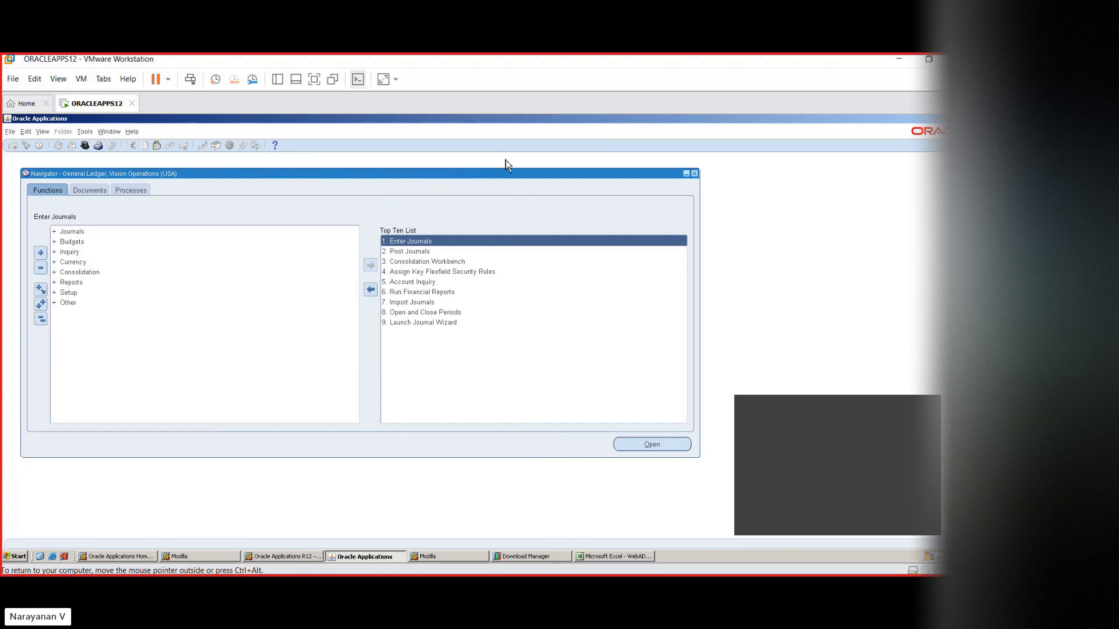
- Search Post Journals for batches in period jan-23 with balance type Any, and close the posting windows
double_click(411, 251)
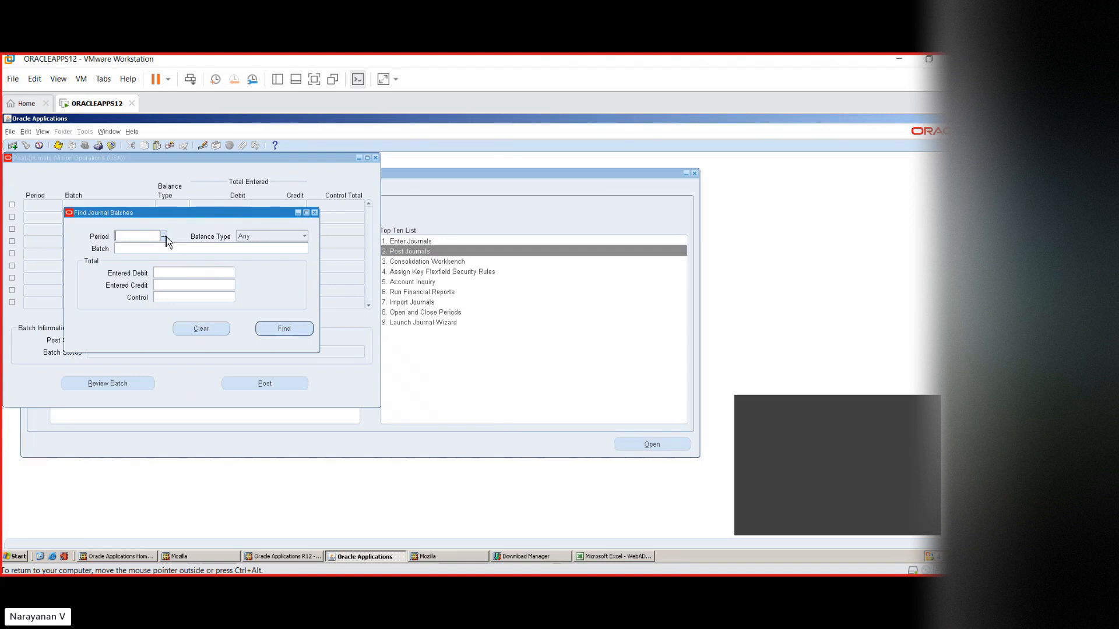
click(165, 237)
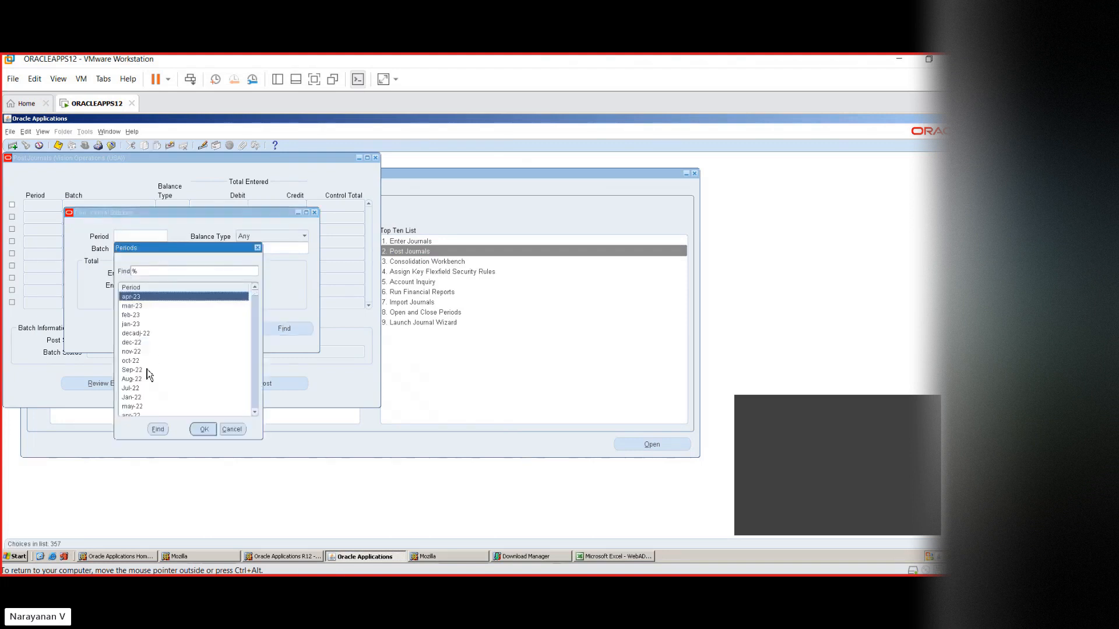
text(jan-)
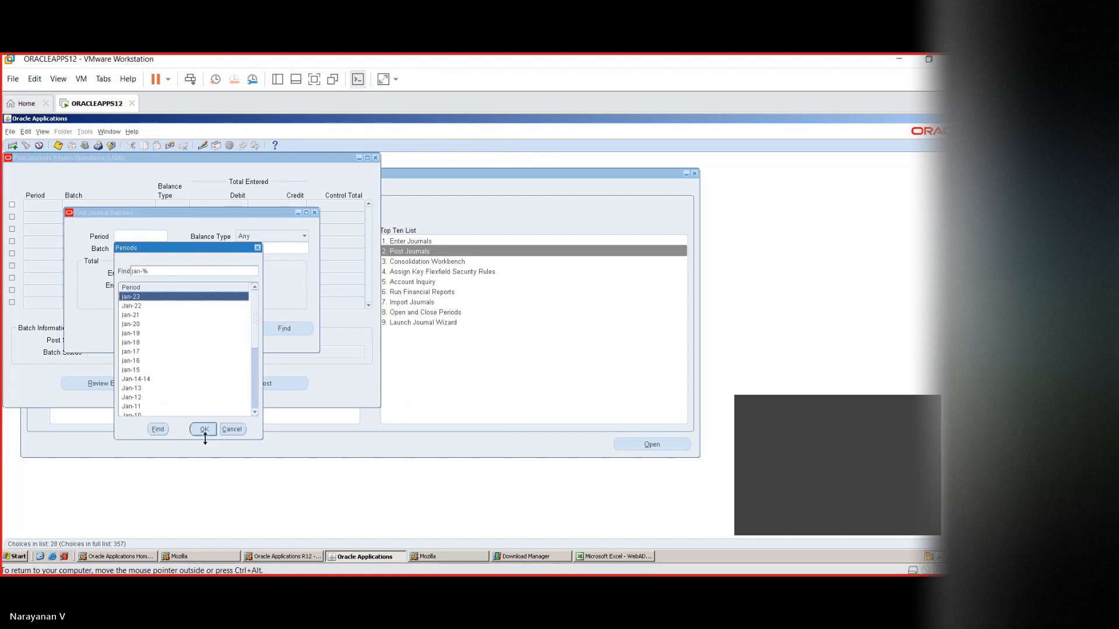
click(205, 430)
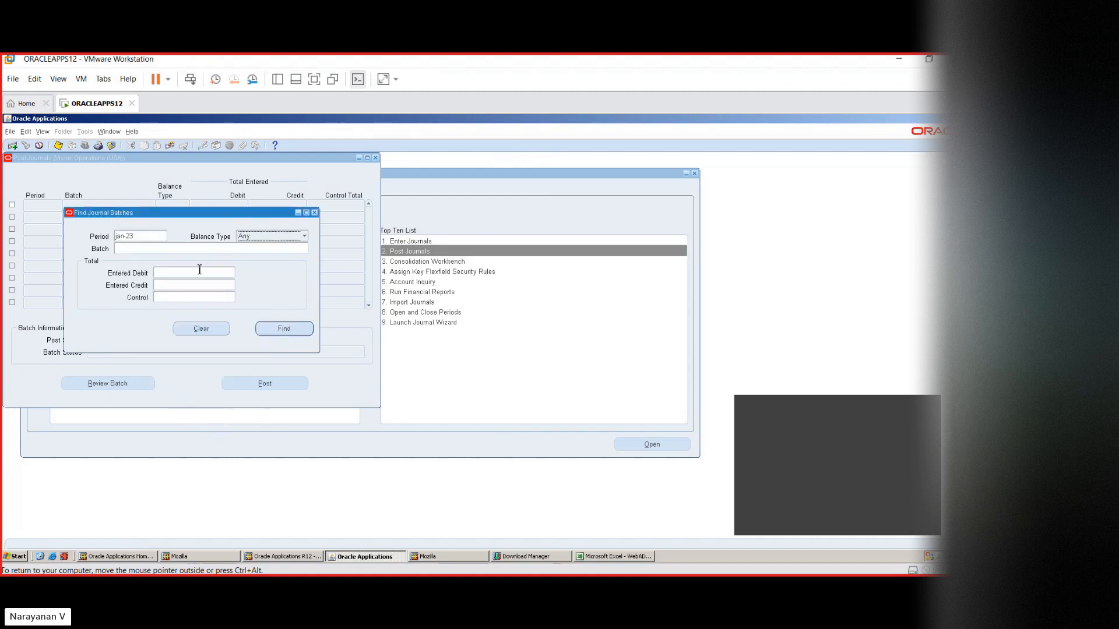
click(303, 238)
click(303, 242)
click(276, 332)
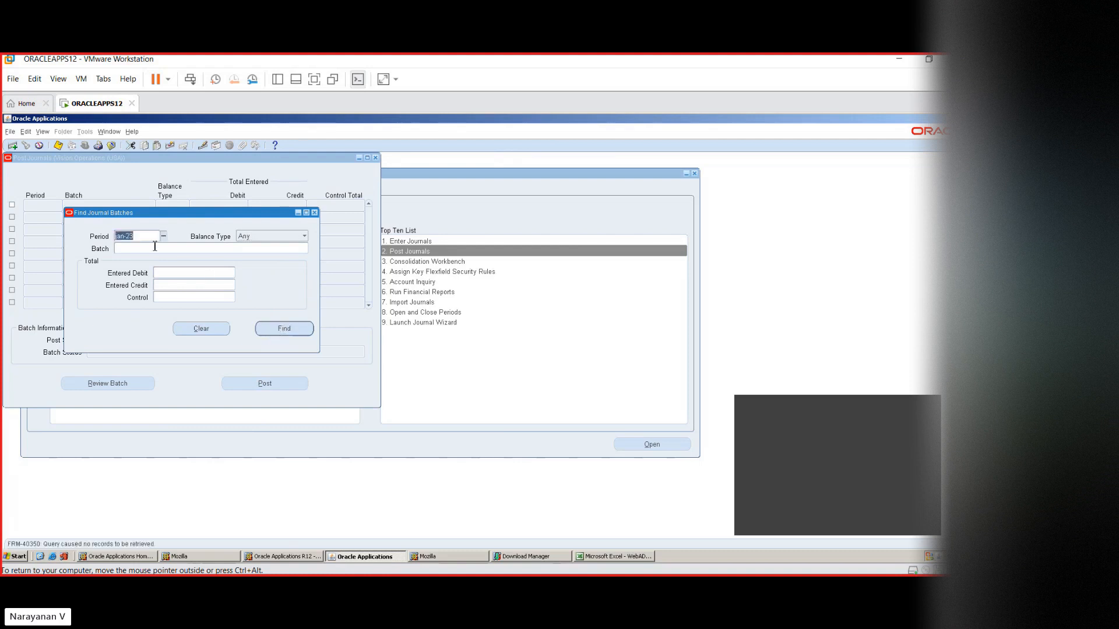
click(171, 272)
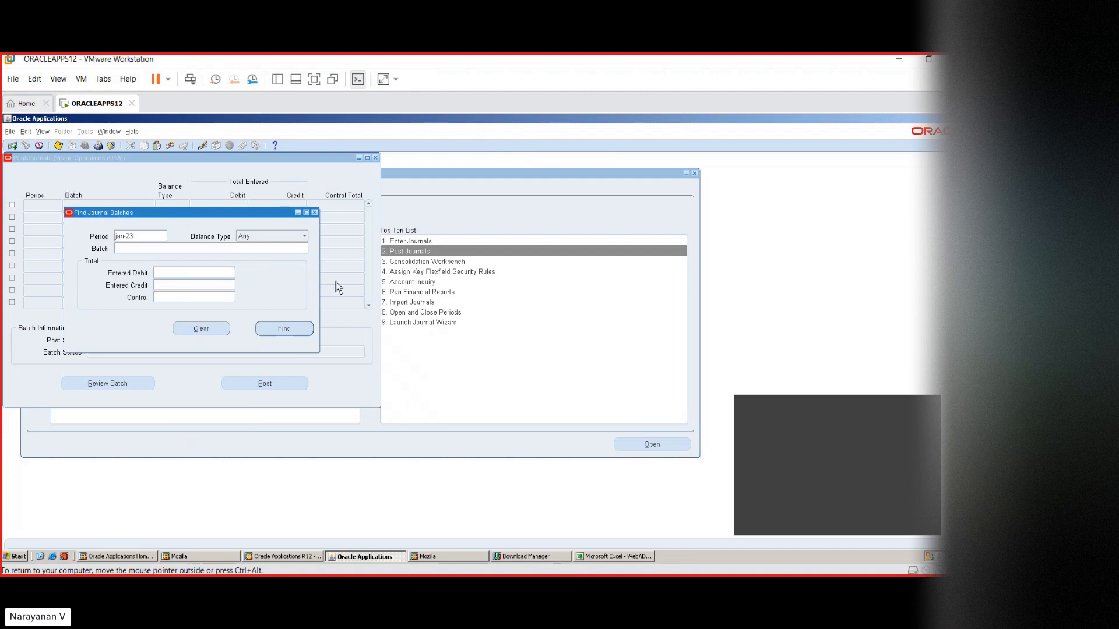
click(314, 213)
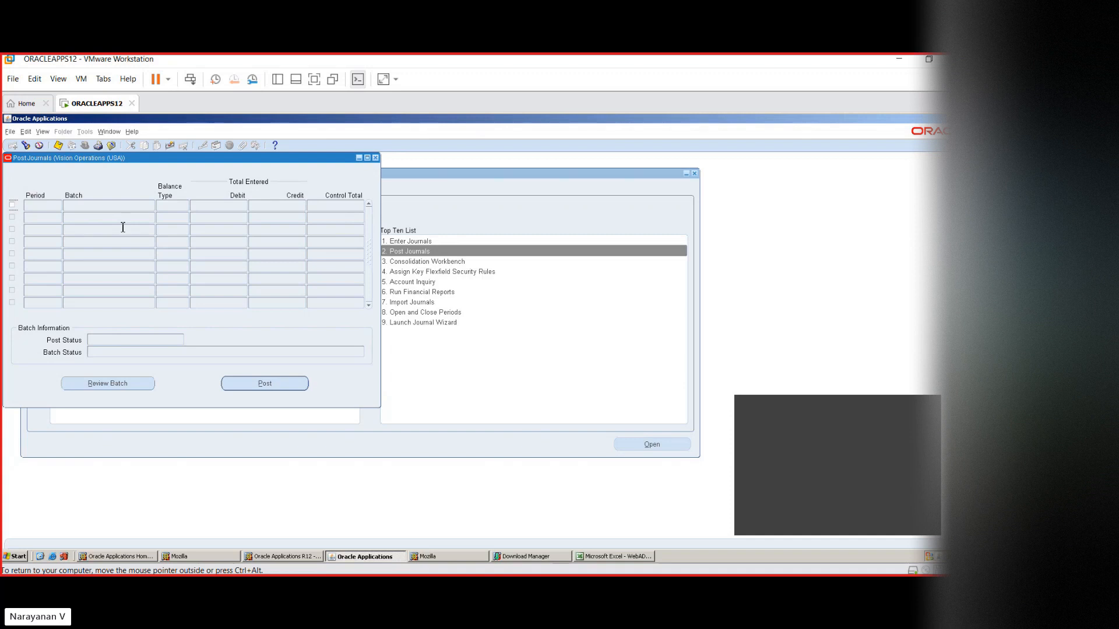
click(375, 158)
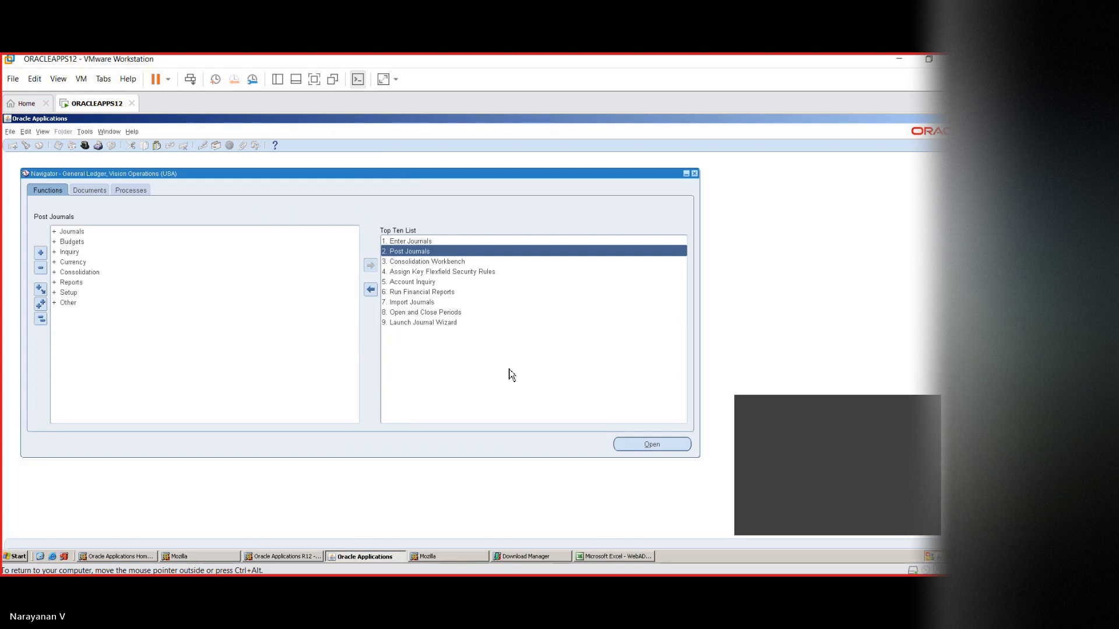
- Open Account Inquiry and choose the summary template "Total Liabilities, Detail Coy. & Dept"
click(414, 284)
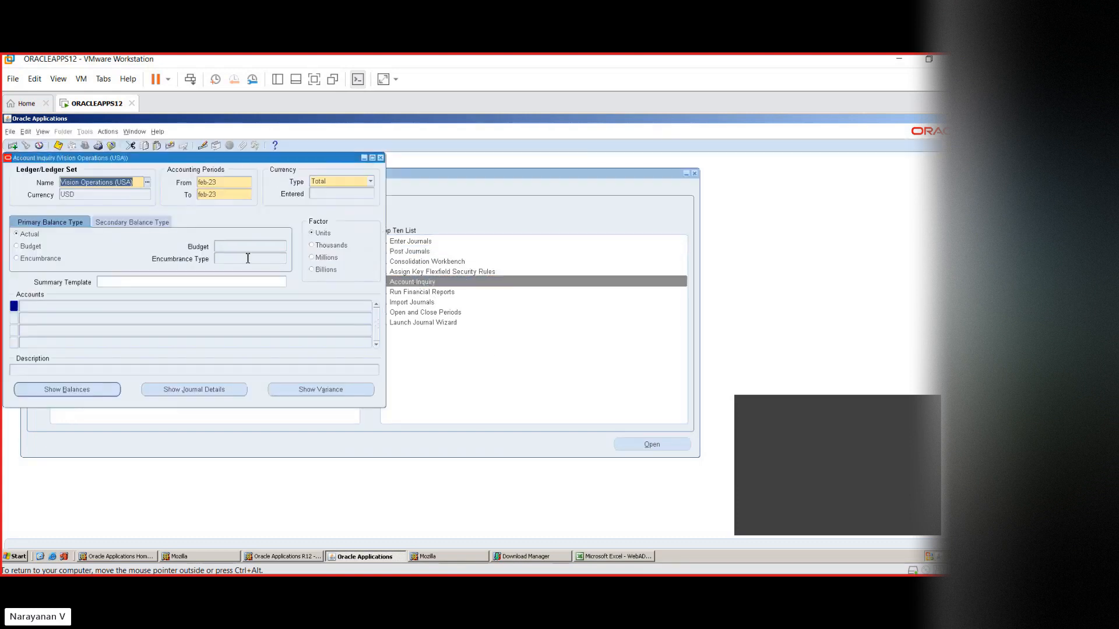
click(139, 282)
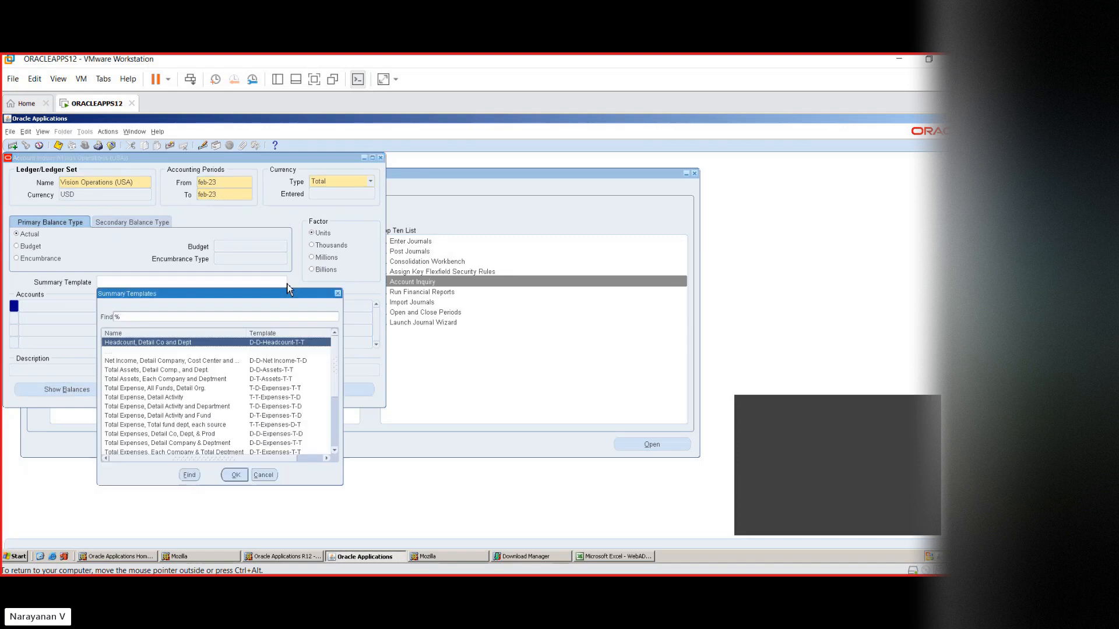
click(172, 397)
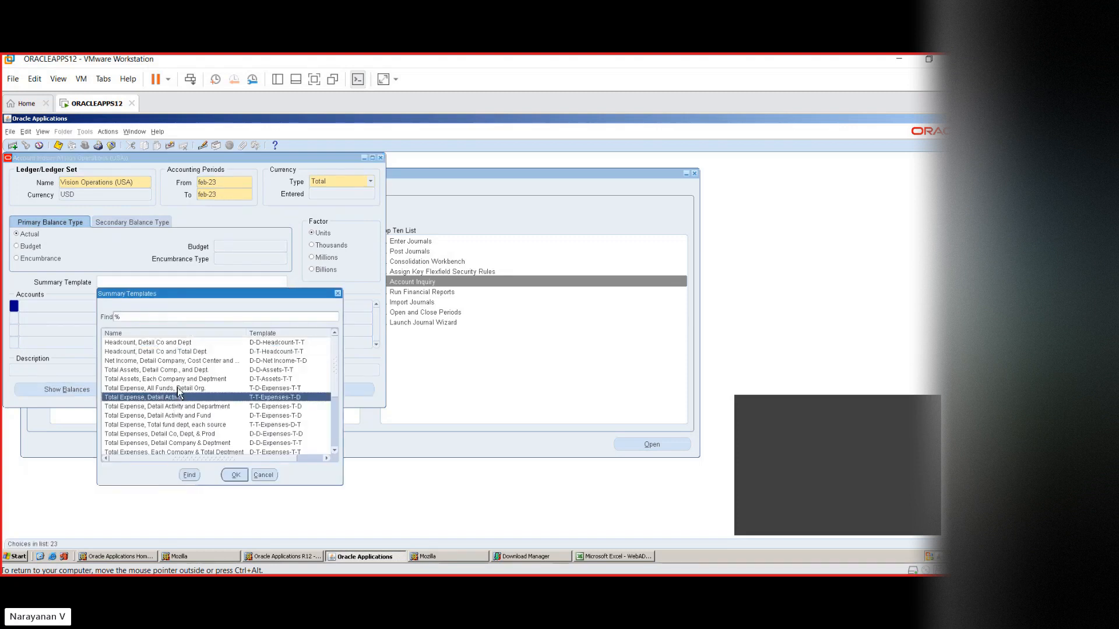
click(191, 371)
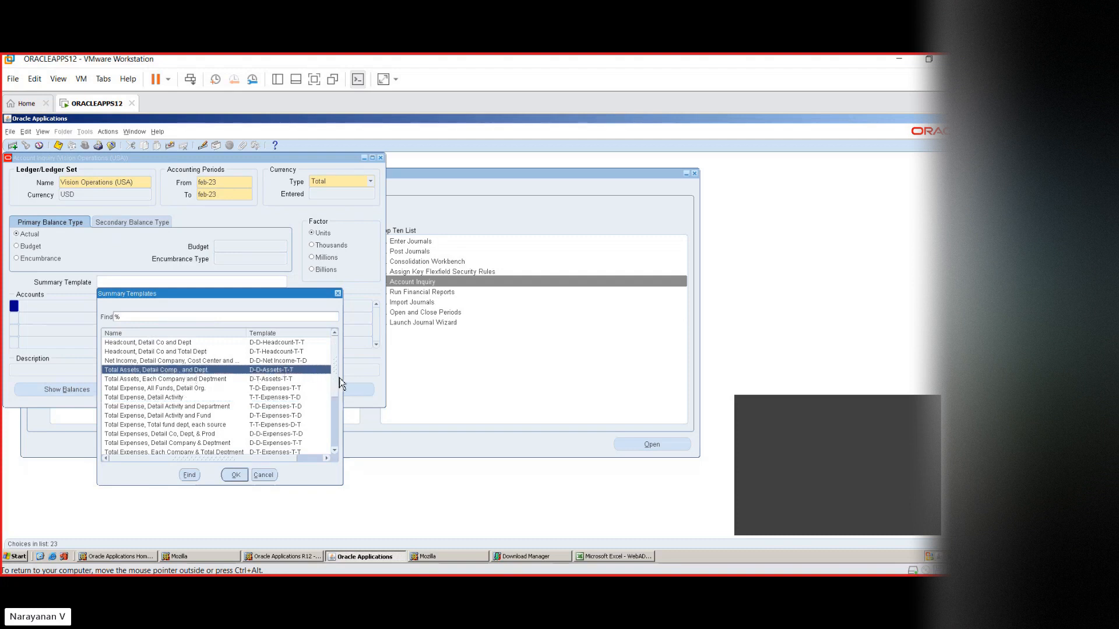
drag(335, 378, 339, 437)
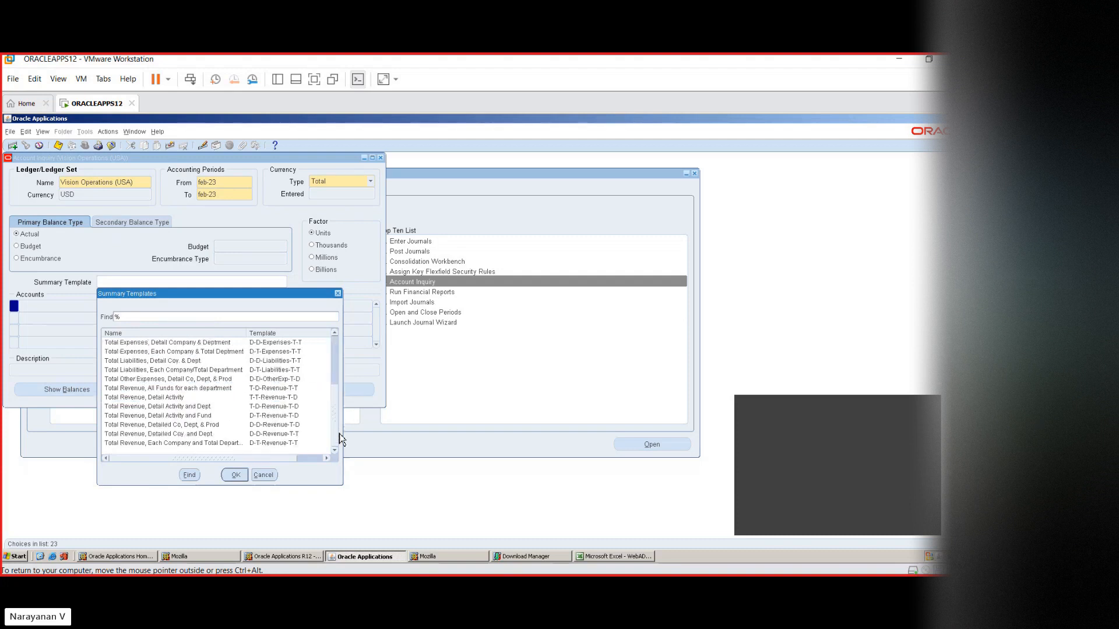
click(141, 399)
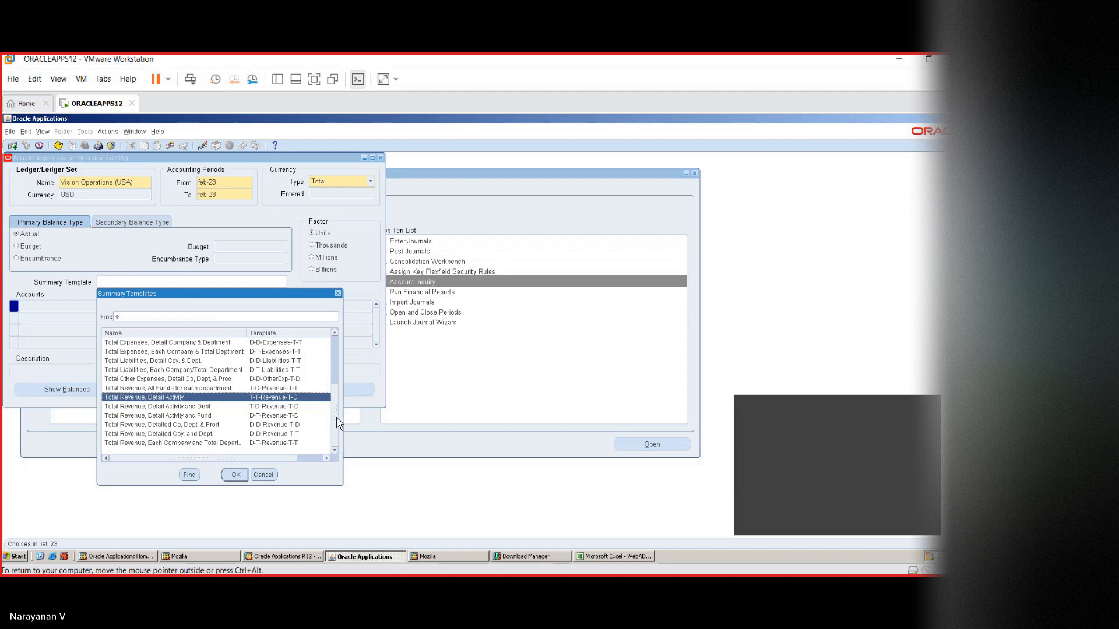
drag(337, 418, 340, 371)
drag(205, 459, 97, 458)
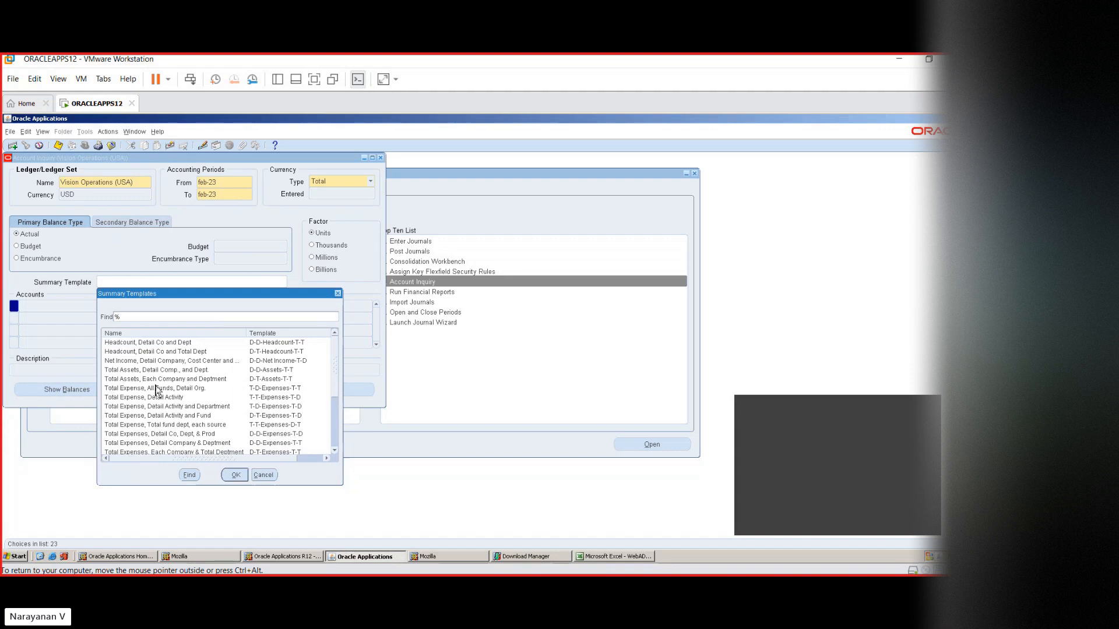
drag(337, 362, 338, 370)
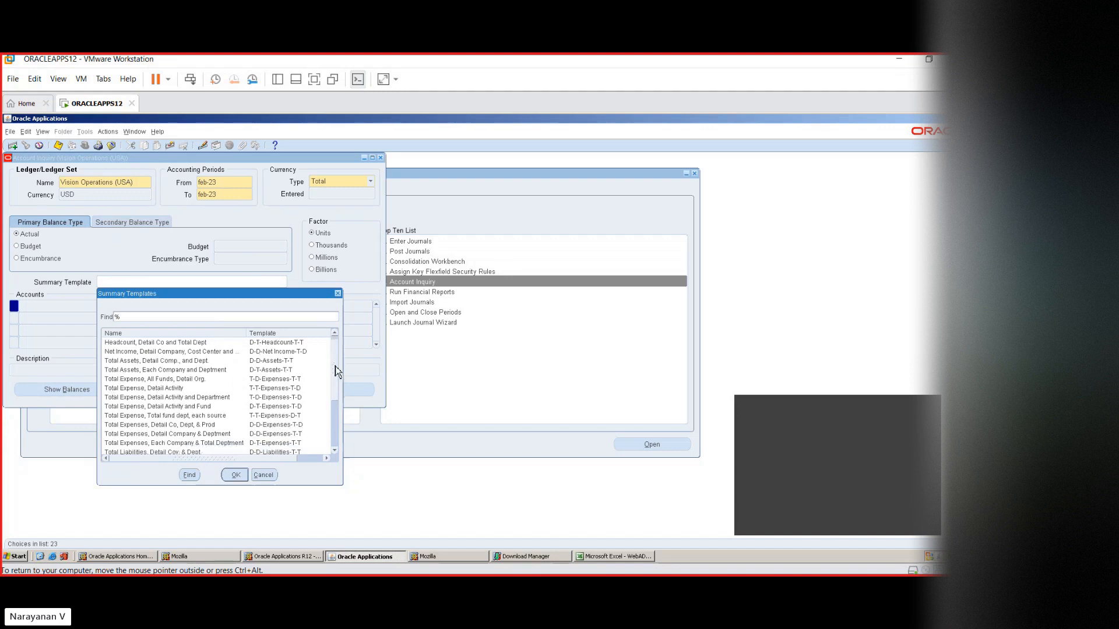
click(151, 389)
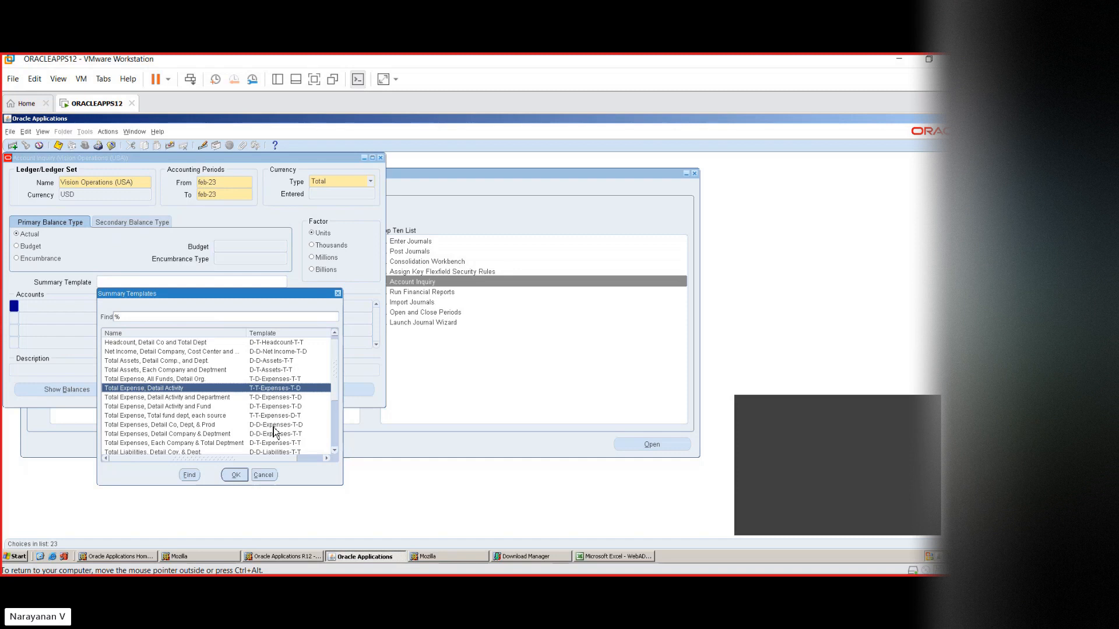
click(192, 453)
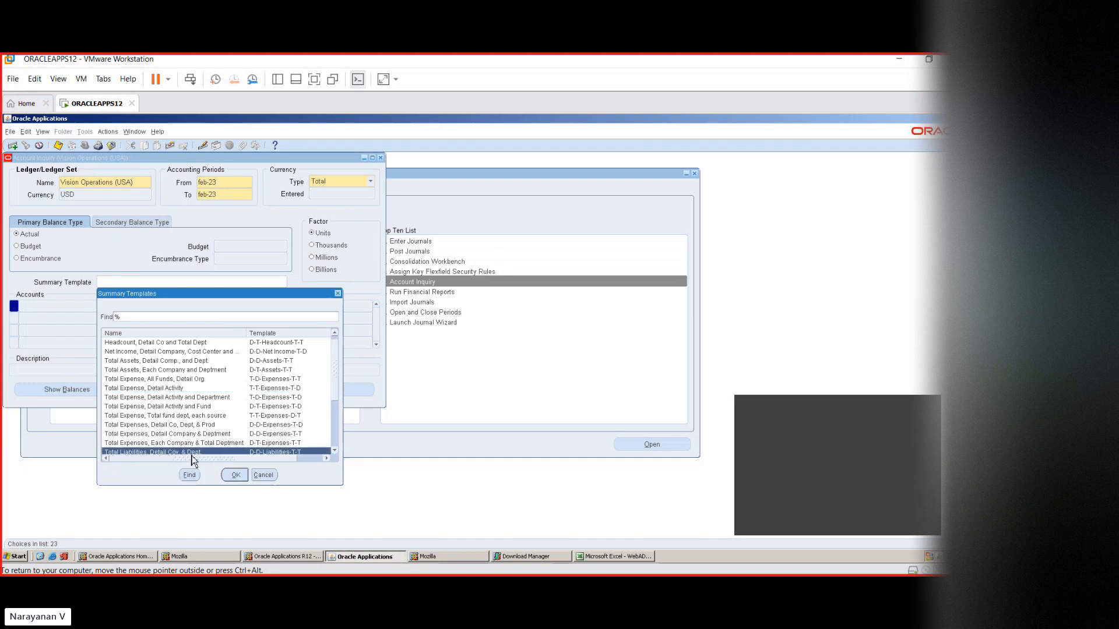
click(235, 475)
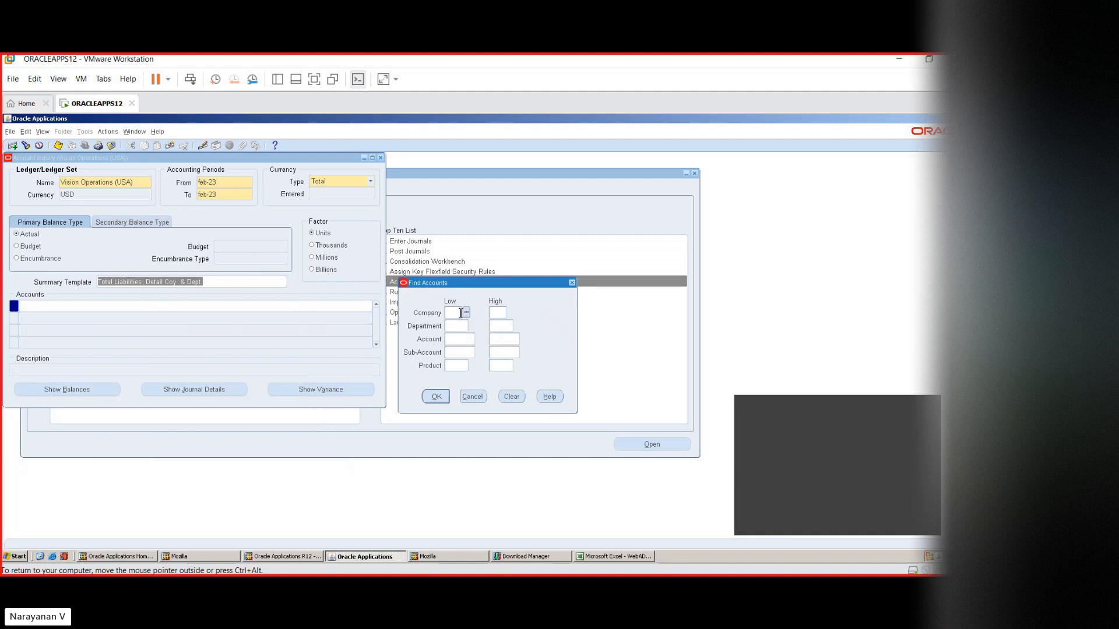
- Set the account search's company range to 01 through 01 and its department range to 000 through 000
text(01)
key(Tab)
key(Tab)
click(472, 326)
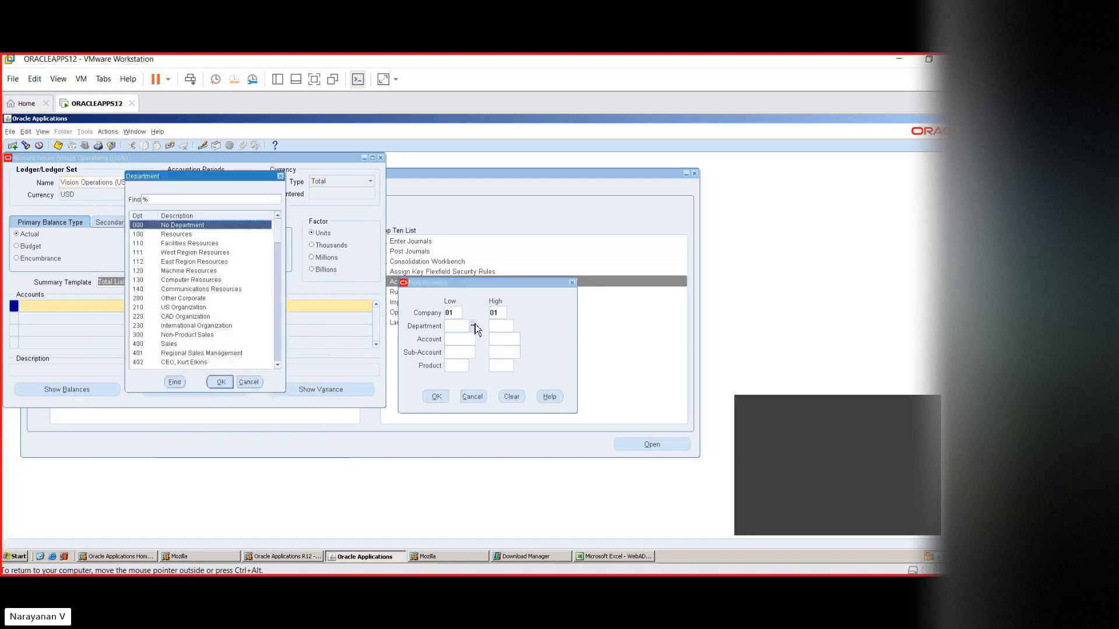
click(219, 383)
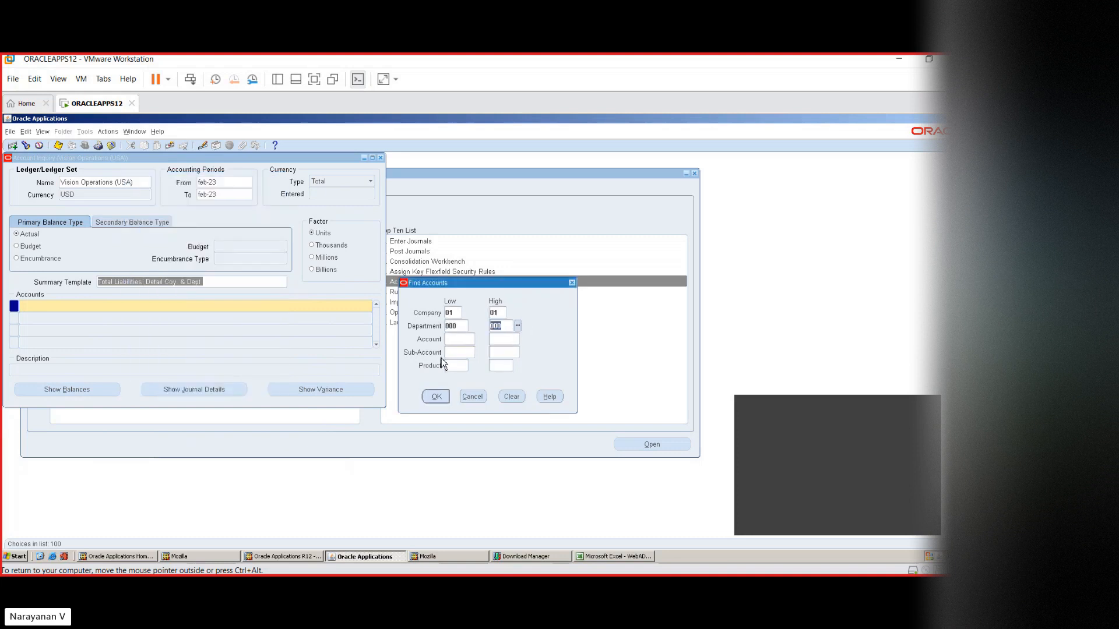
- Set the low end of the account range to 1200, Accounts Receivable Total
click(457, 341)
click(479, 340)
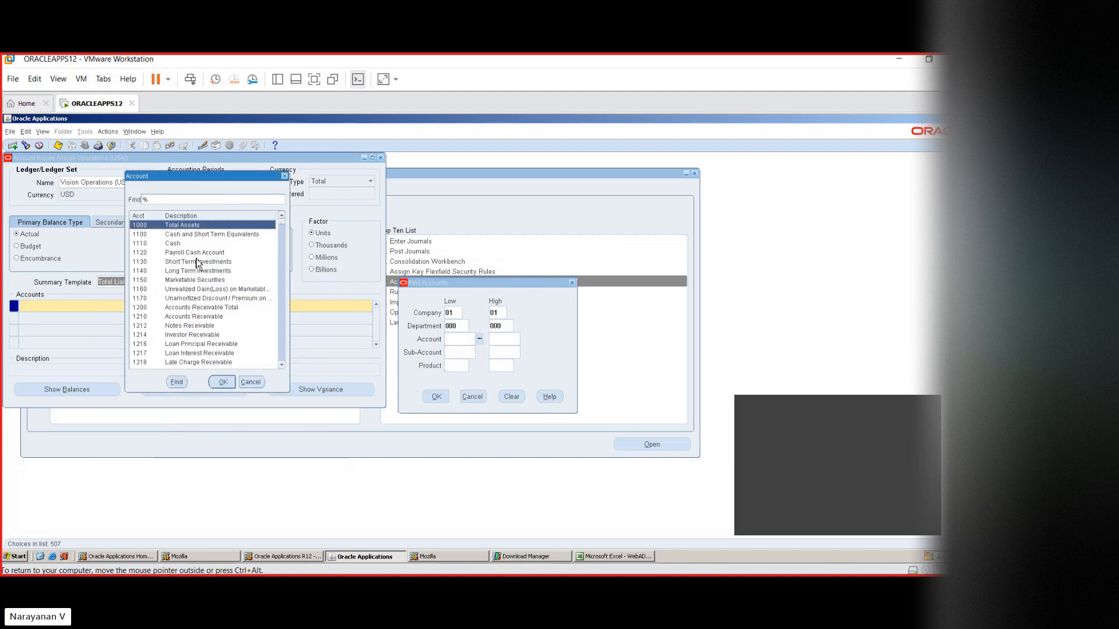
click(196, 348)
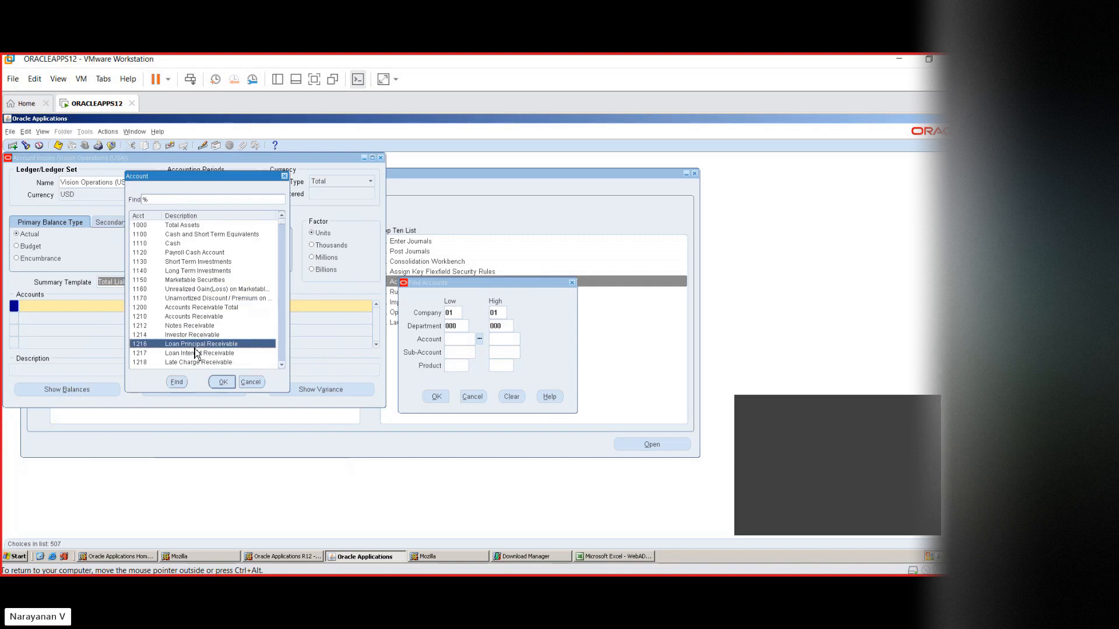
key(Page_Down)
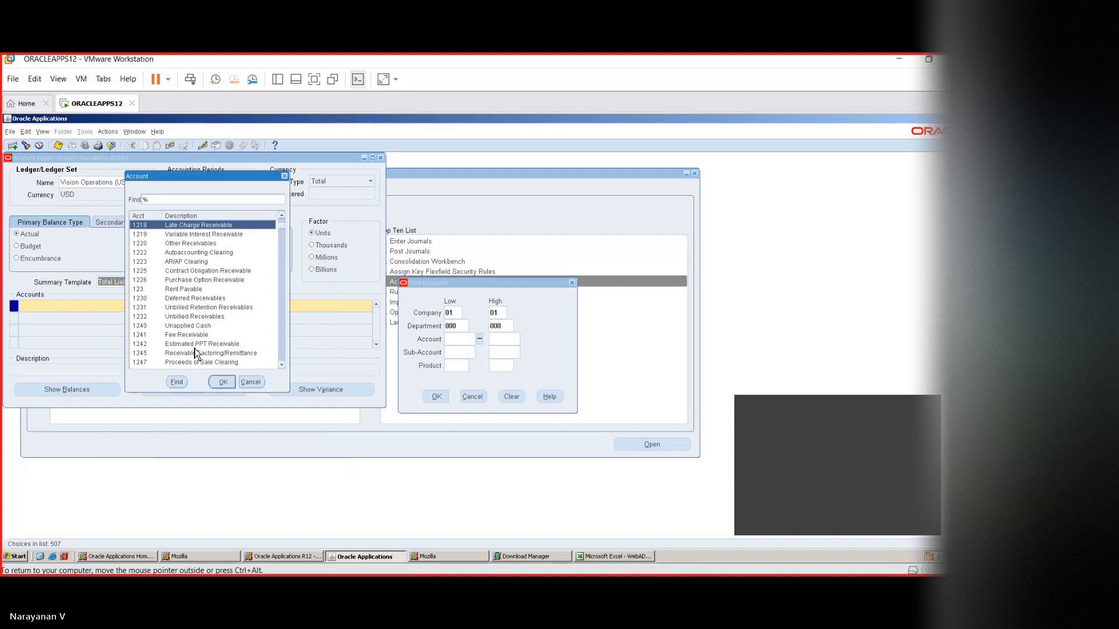
key(Up)
key(Up)
key(Up)
key(Up)
key(Up)
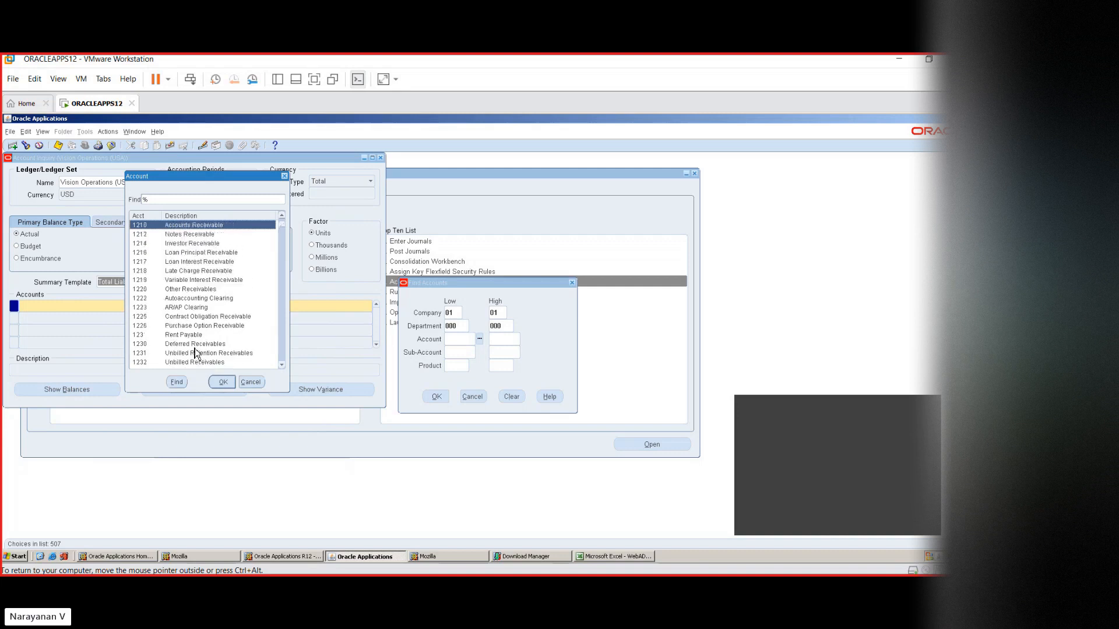
key(Up)
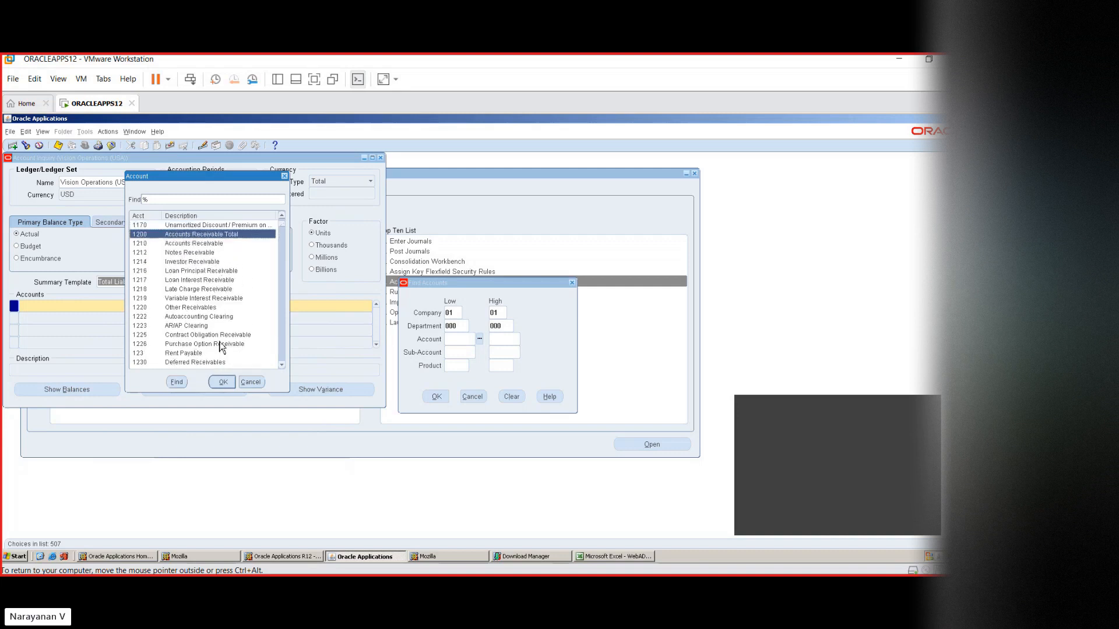
click(224, 384)
key(Tab)
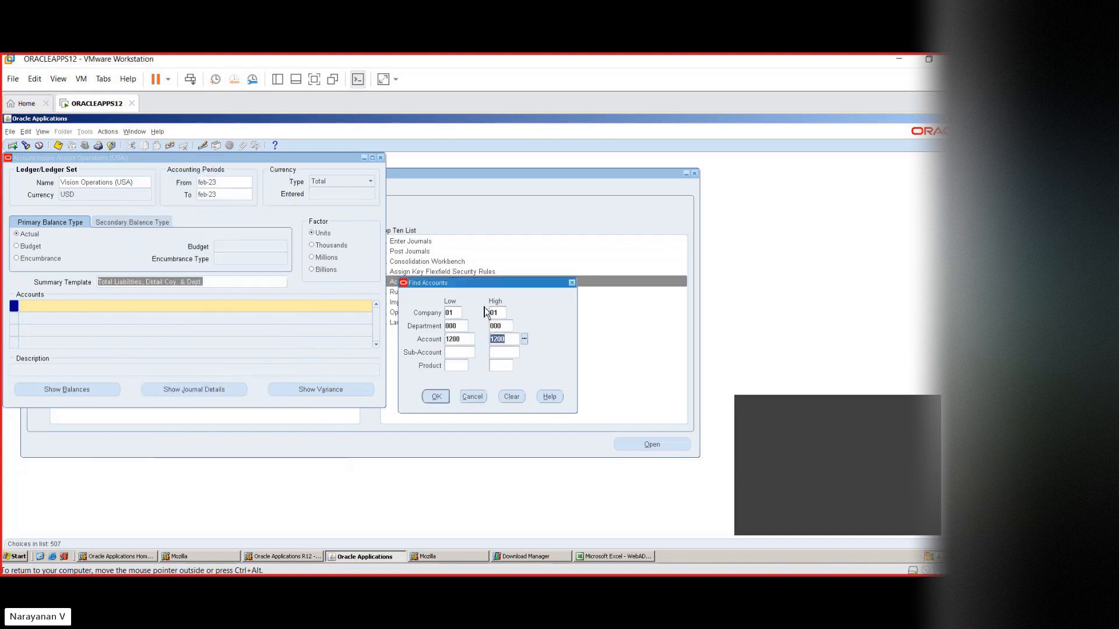
- Set the high end of the account range to 1210, Accounts Receivable
click(524, 340)
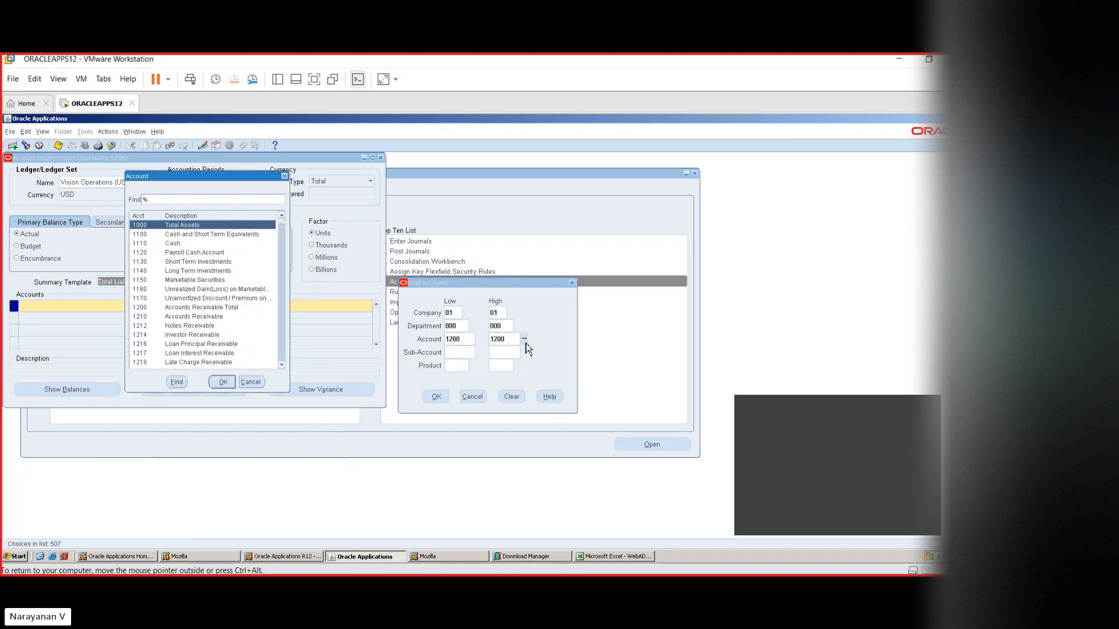
click(150, 317)
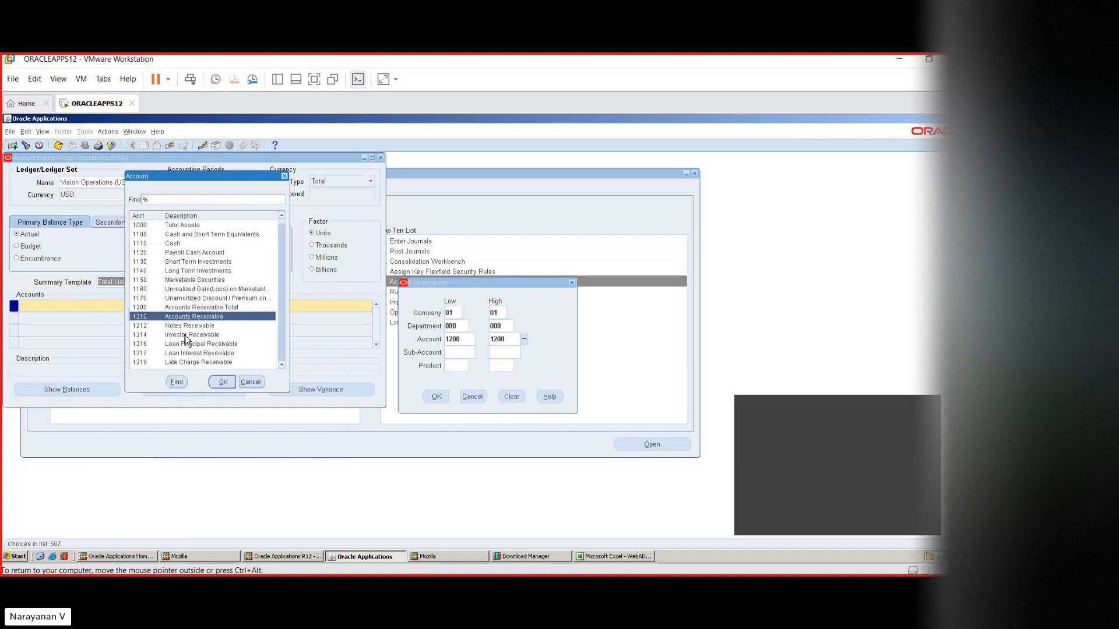
click(218, 383)
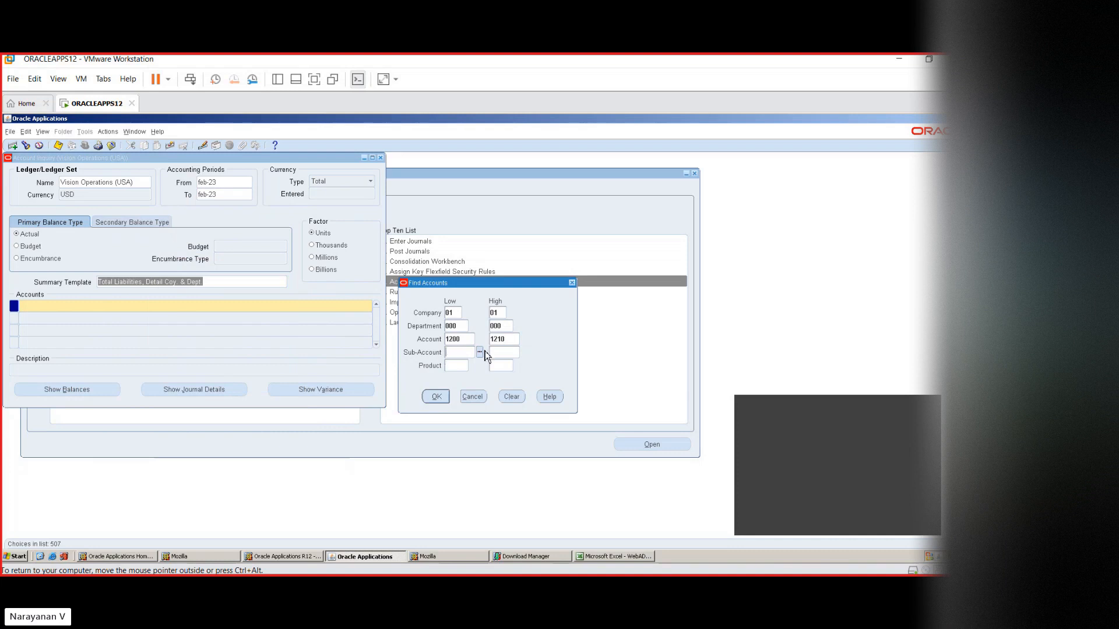
- Set the sub-account range to 0000 and the product range to 000, No Product, and run the account search
click(481, 352)
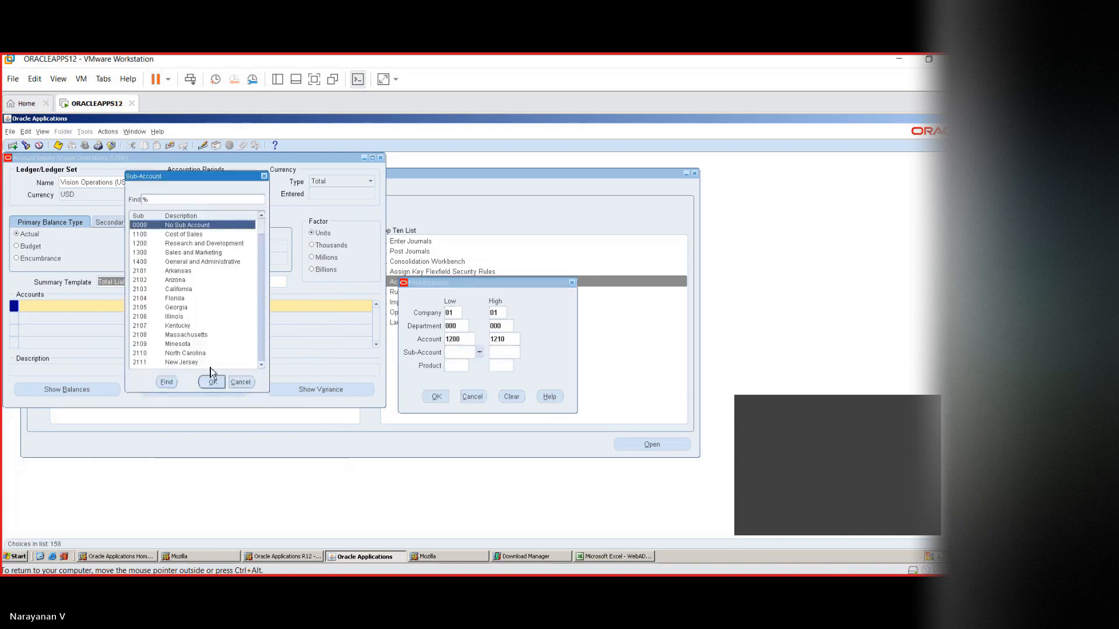
click(213, 383)
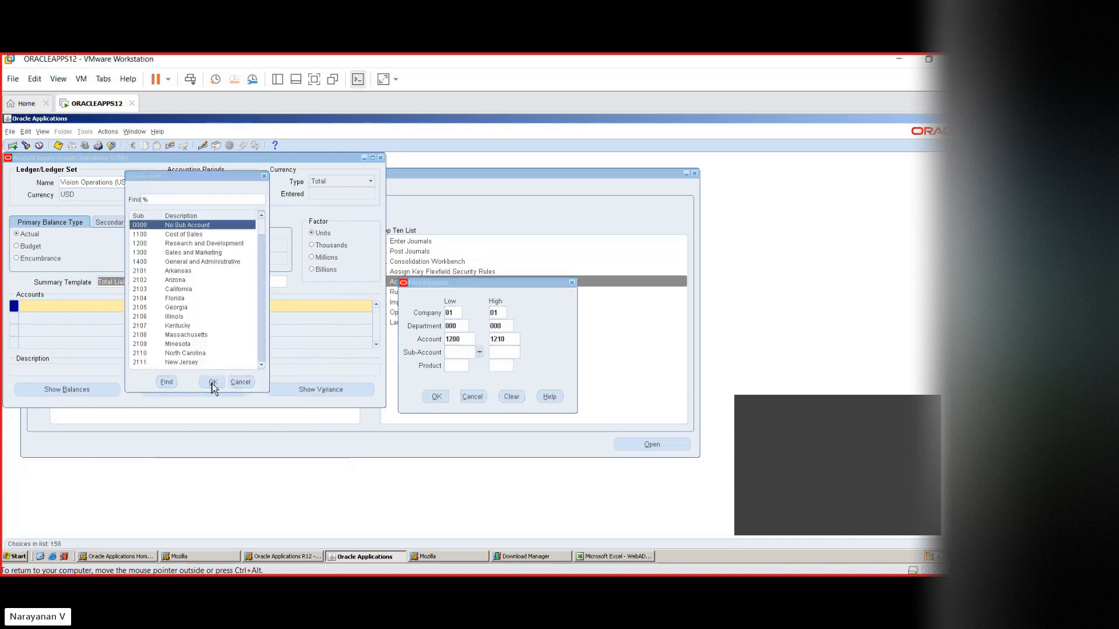
click(452, 366)
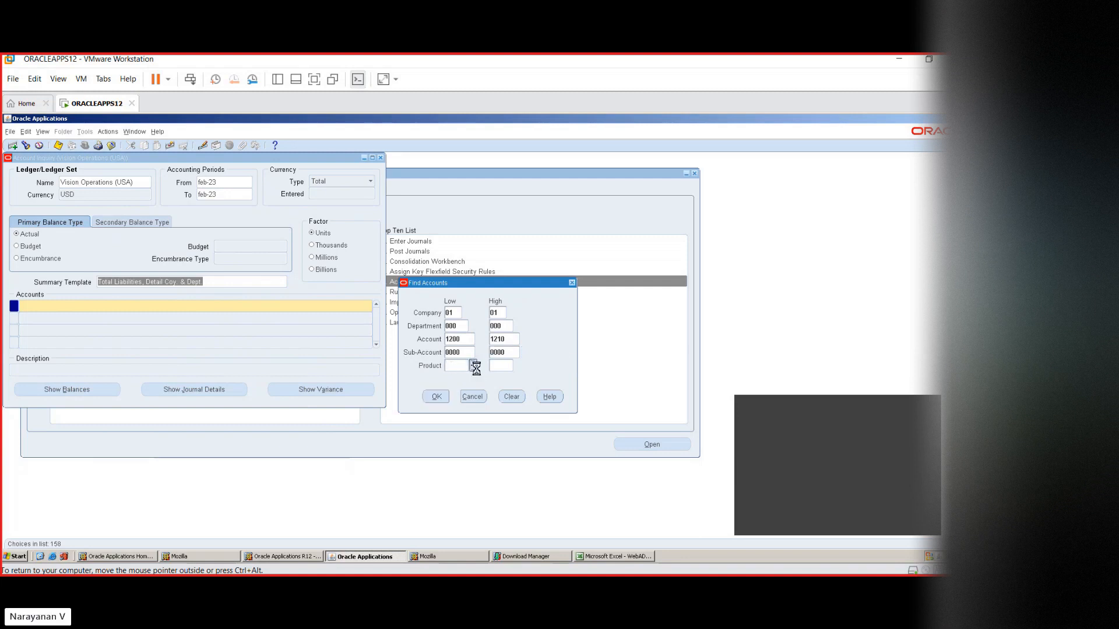
click(473, 365)
click(223, 382)
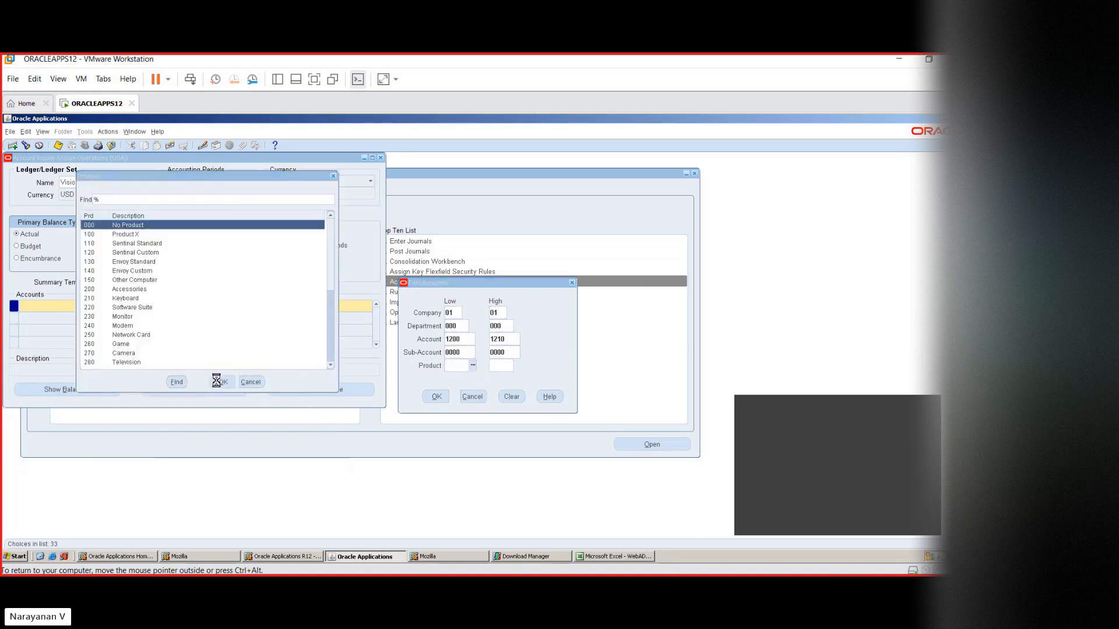
click(436, 396)
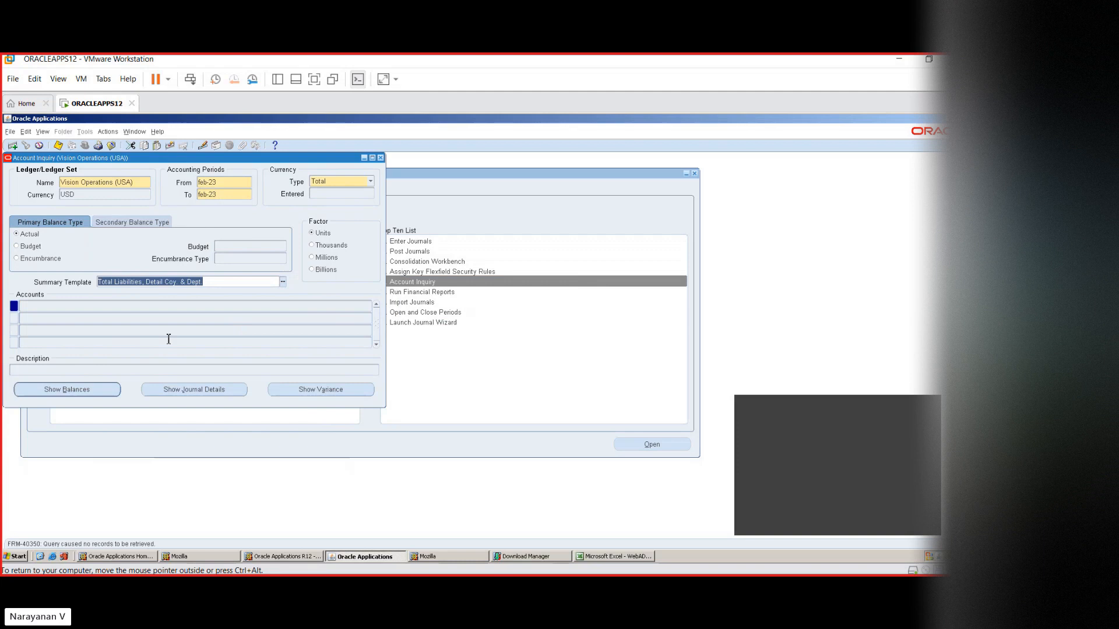
- Try to show the balances and the journal details from the account inquiry, dismissing the messages
click(87, 392)
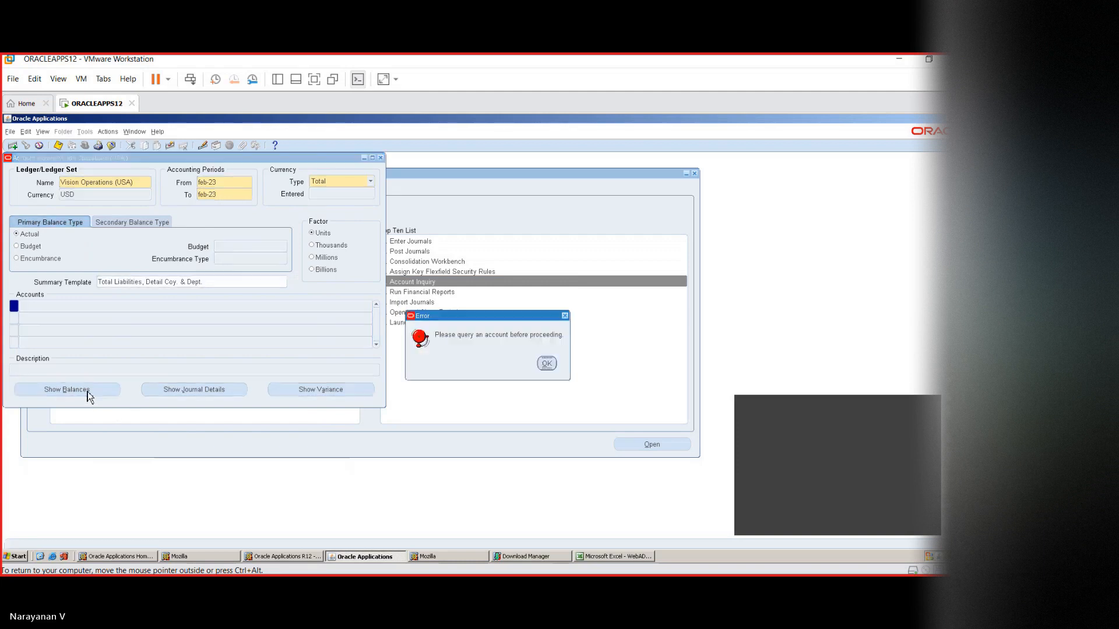
click(546, 365)
click(173, 390)
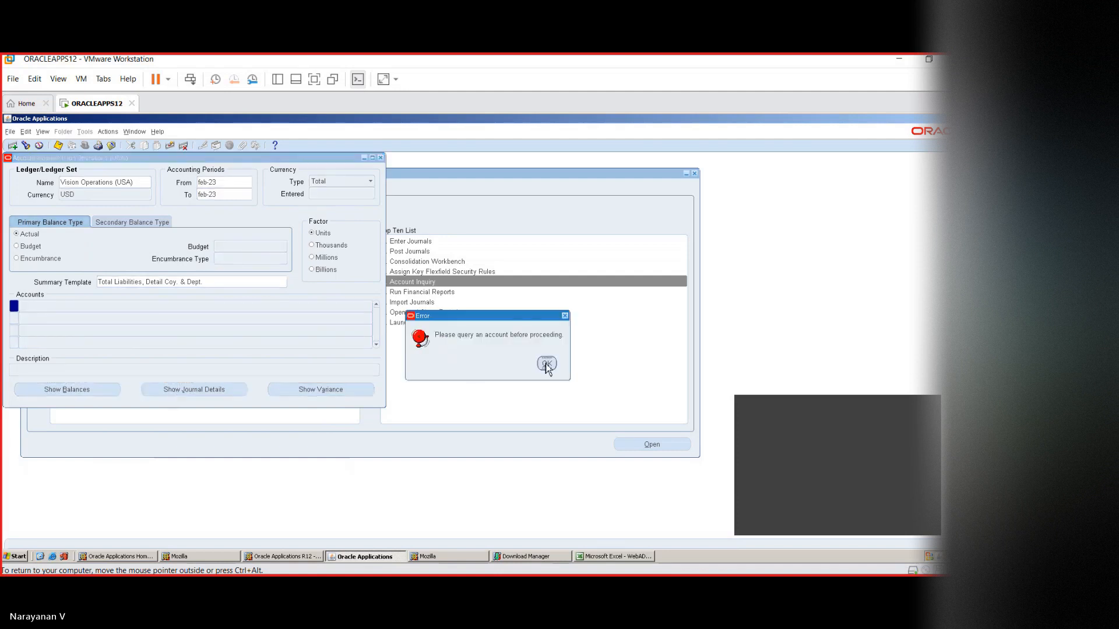
click(546, 364)
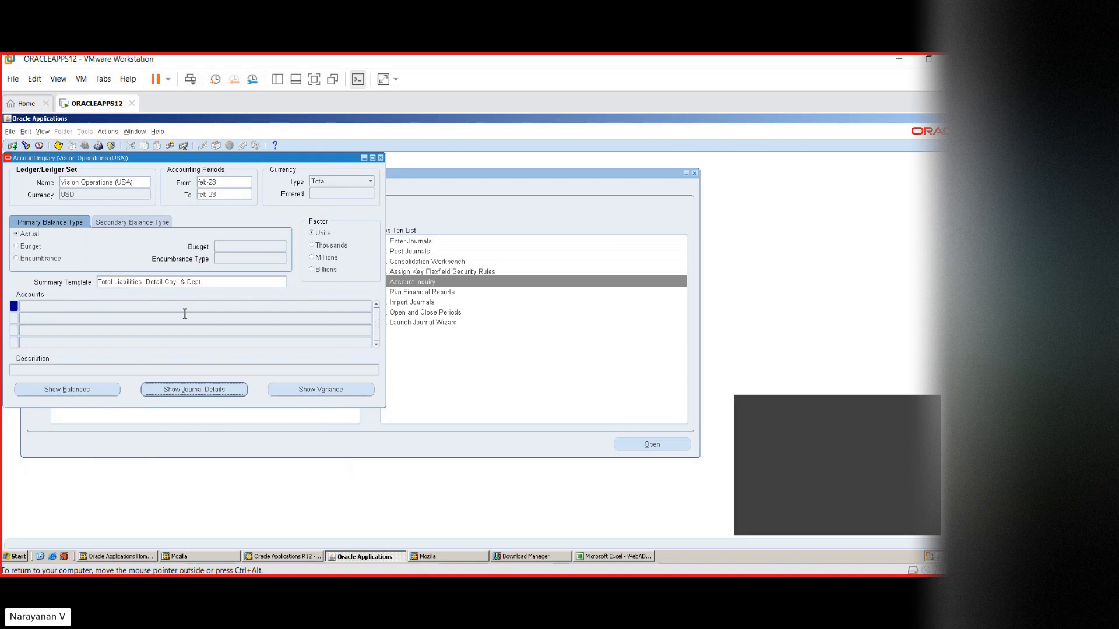
- List all requests, view the output of the Posting: Single Ledger request, and return to the Navigator
click(42, 132)
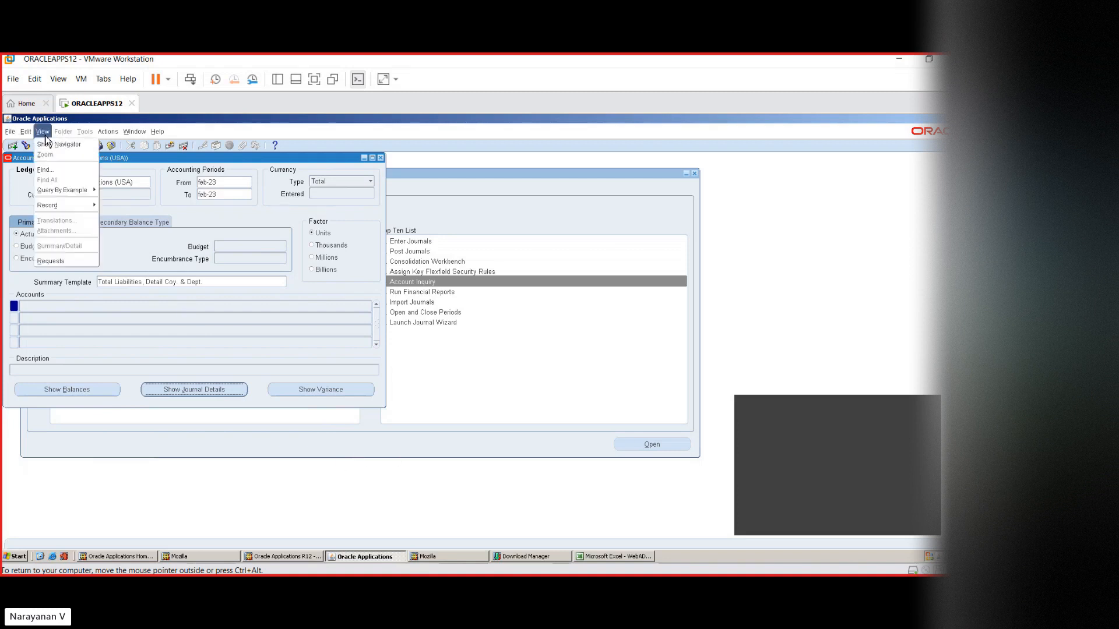
click(74, 263)
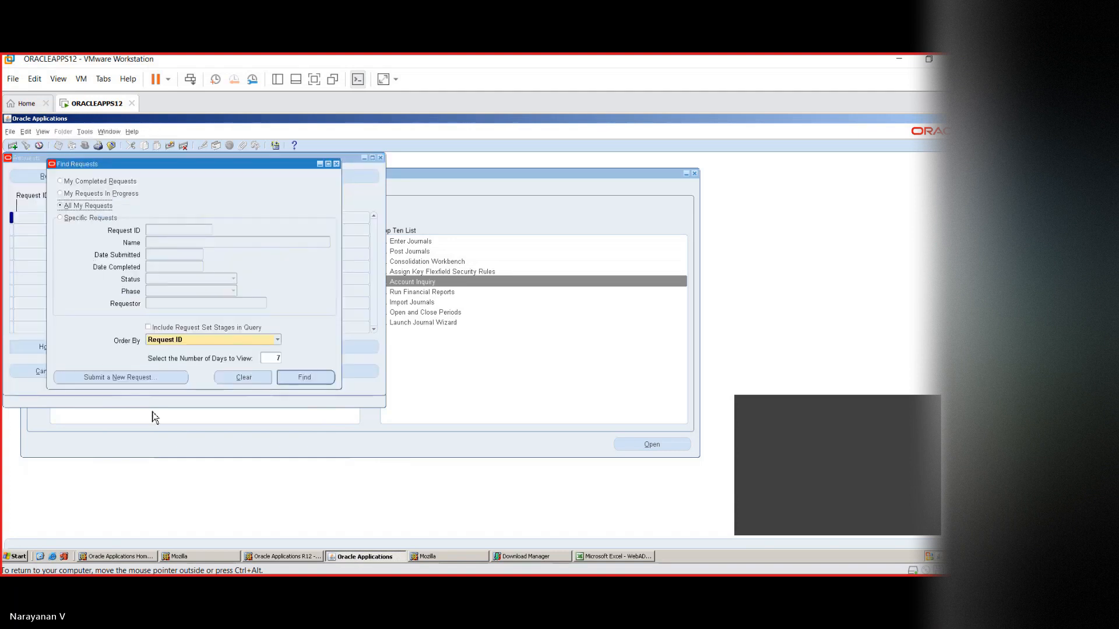
click(292, 379)
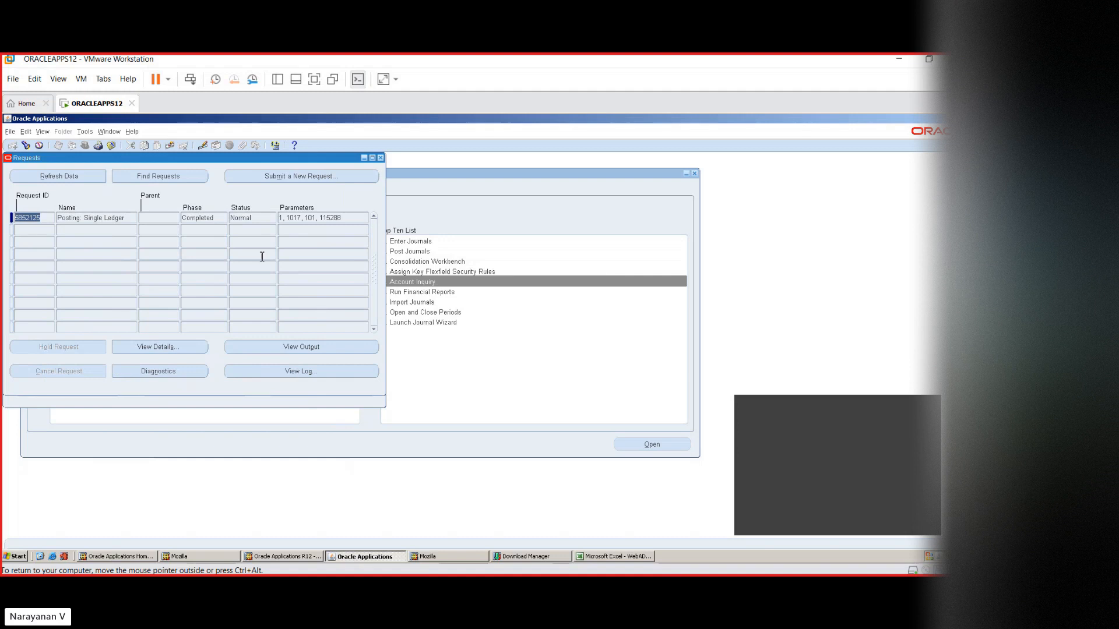
click(270, 350)
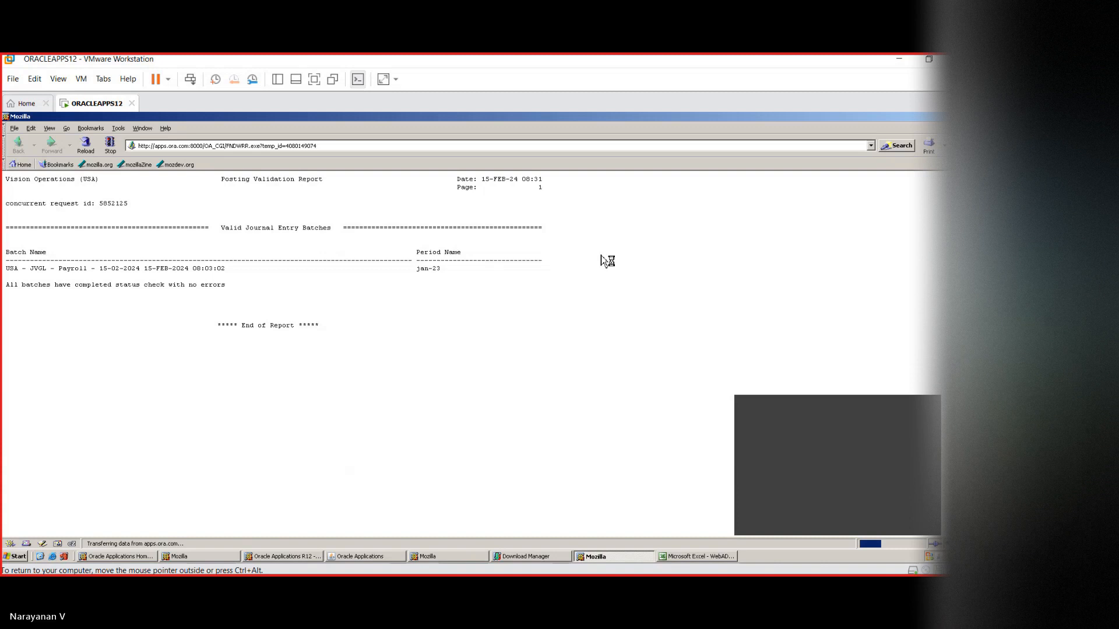
click(384, 557)
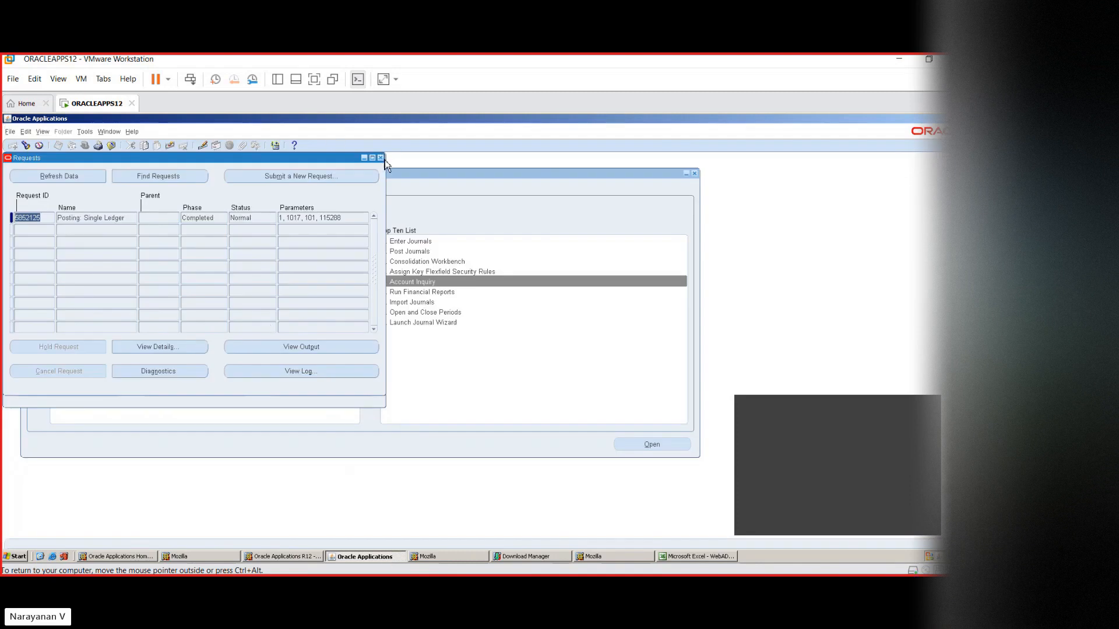
click(381, 157)
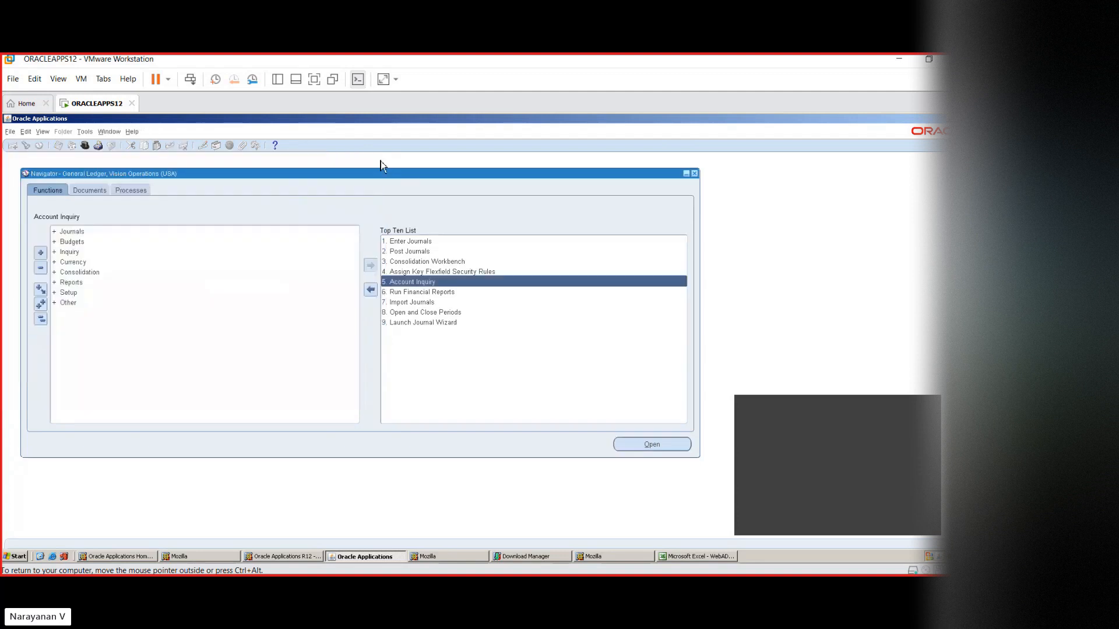
- Start a new request of type Single Request from the Find Requests window
click(43, 132)
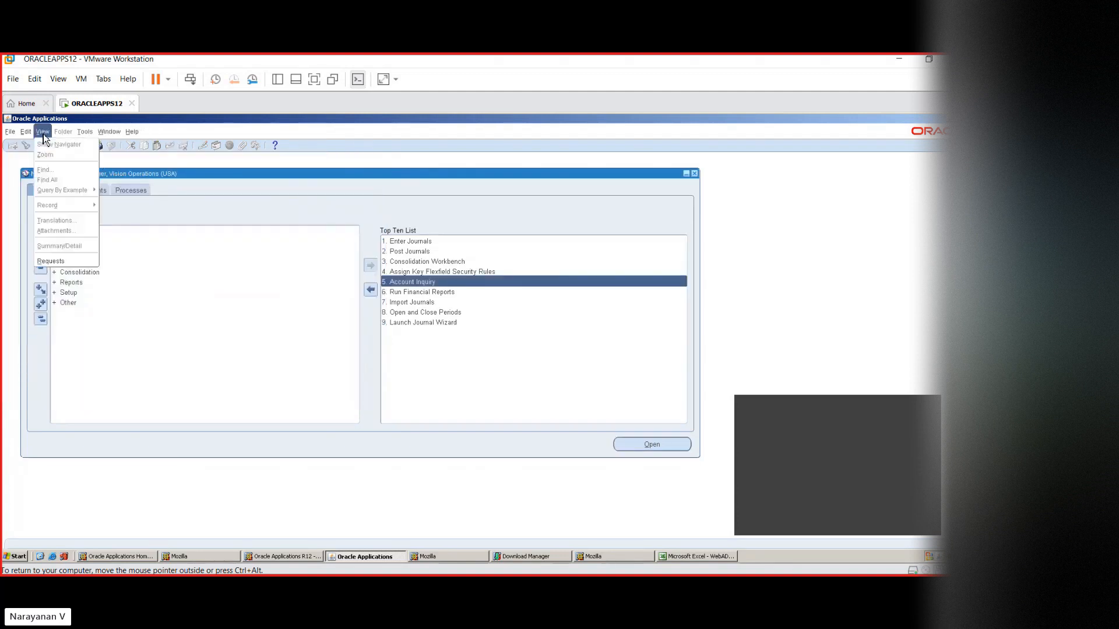
click(51, 260)
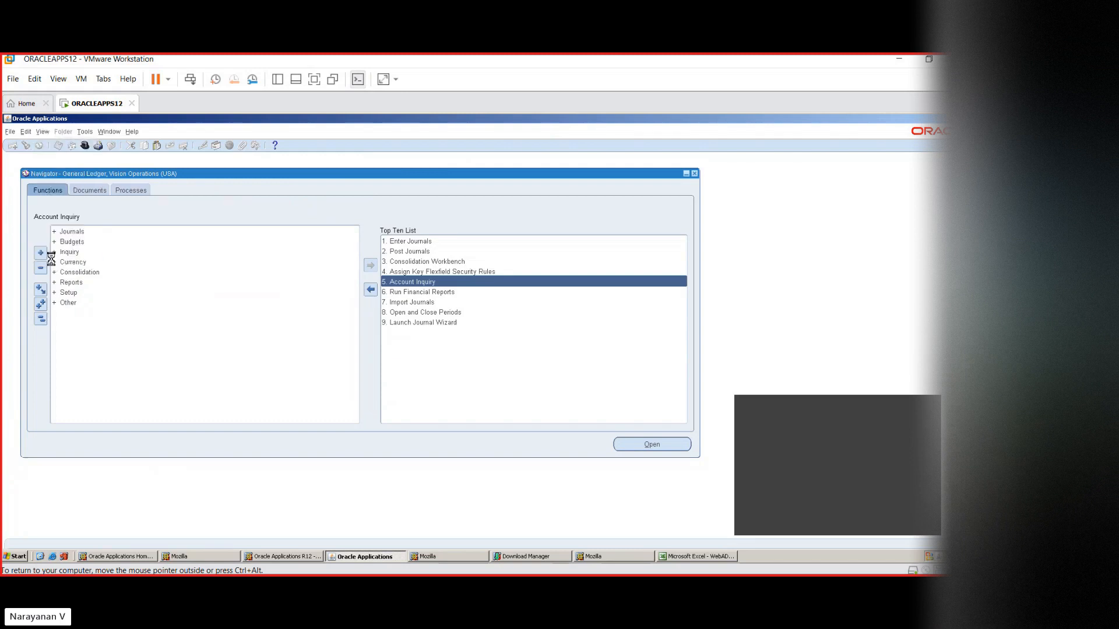
click(138, 383)
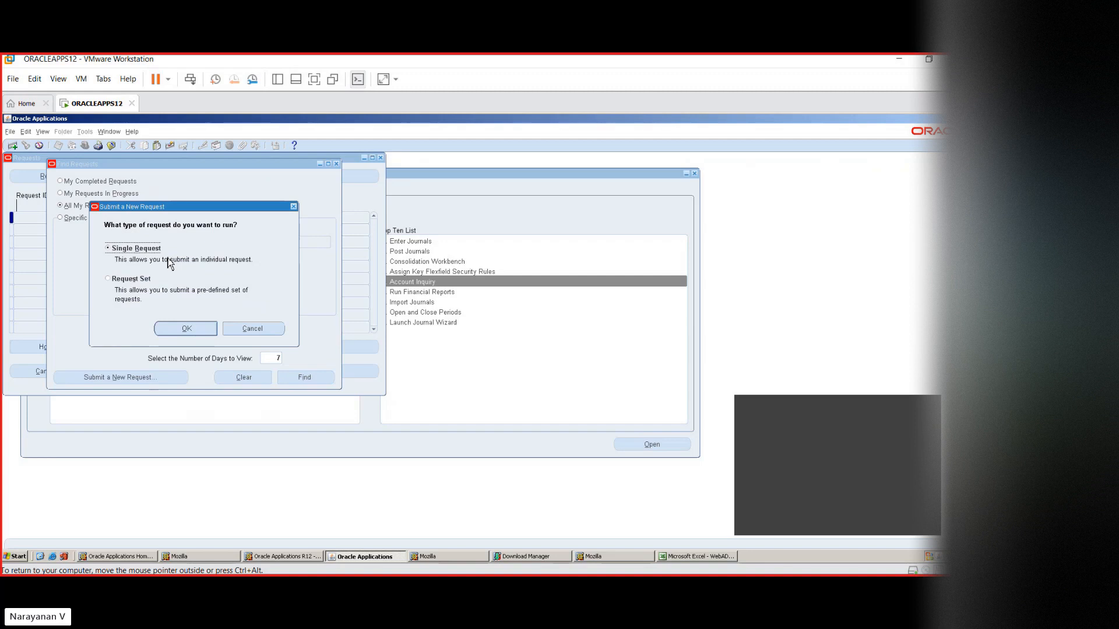
click(187, 331)
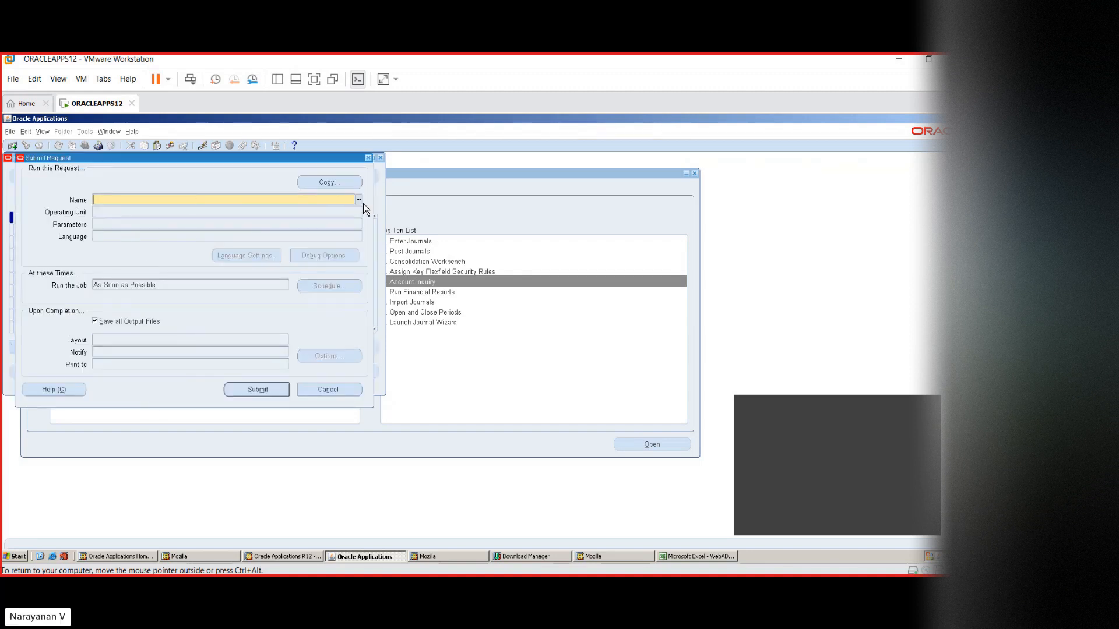
- Browse the available reports and choose Chart of Accounts - Account Hierarchy as the request name
click(358, 200)
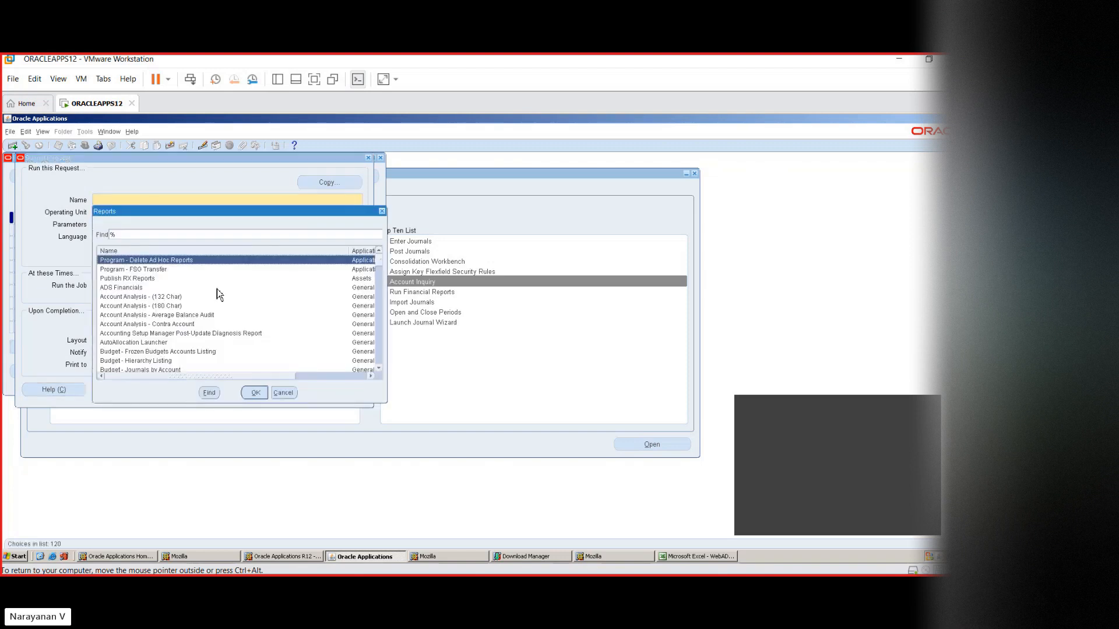
click(169, 298)
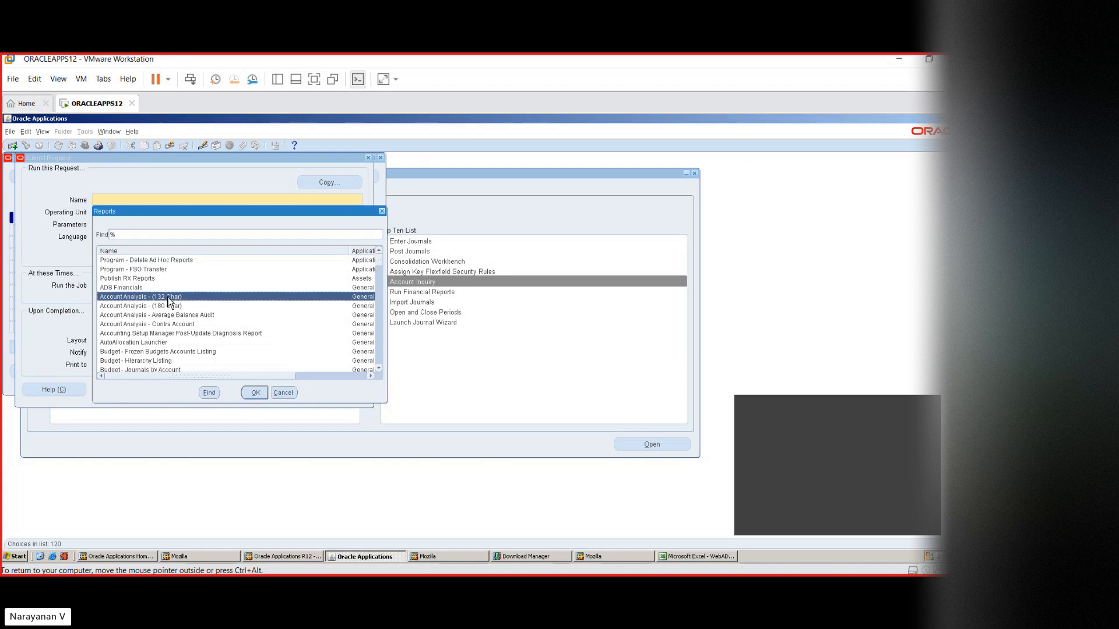
click(164, 361)
key(Down)
key(Down)
key(Down)
key(Down)
key(Down)
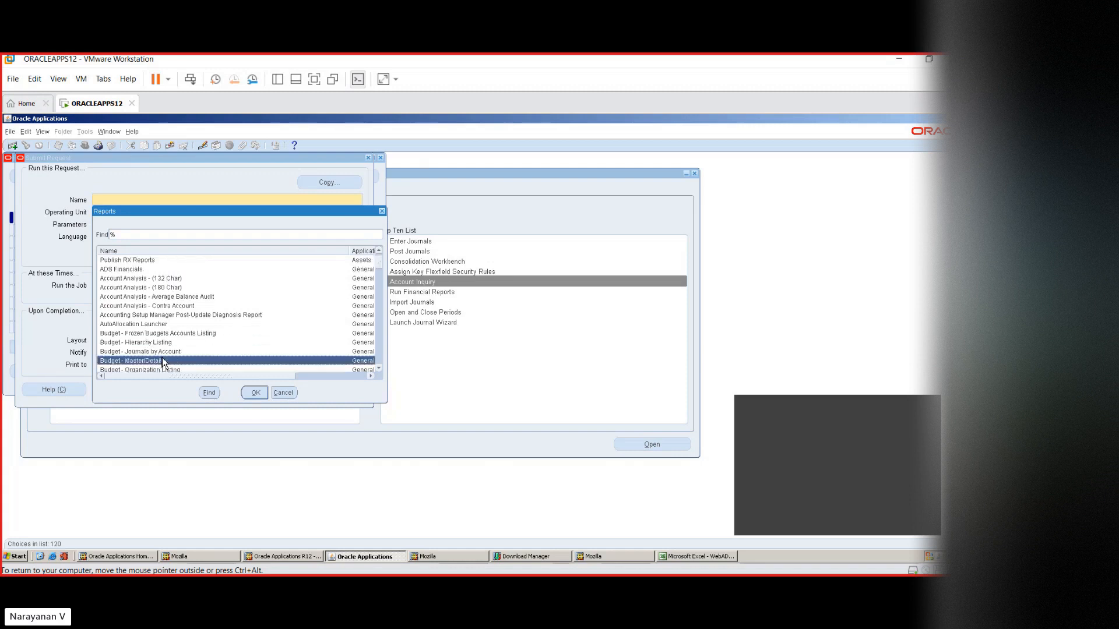
key(Down)
key(Down)
key(Down)
key(Down)
key(Down)
key(Down)
key(Down)
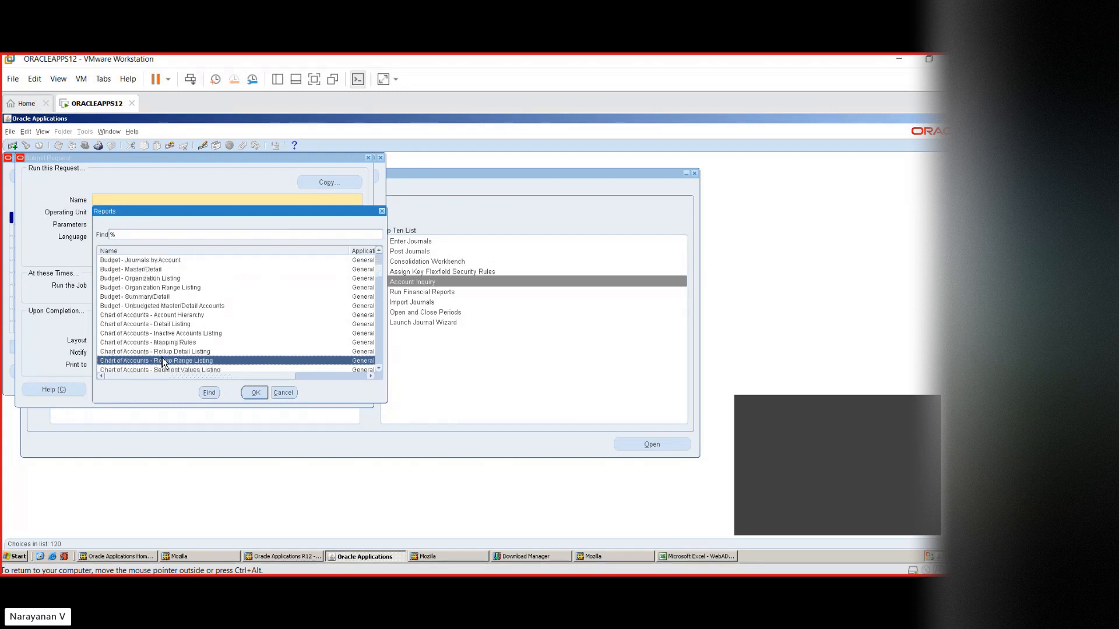
key(Up)
key(Up)
key(Up)
key(Up)
key(Up)
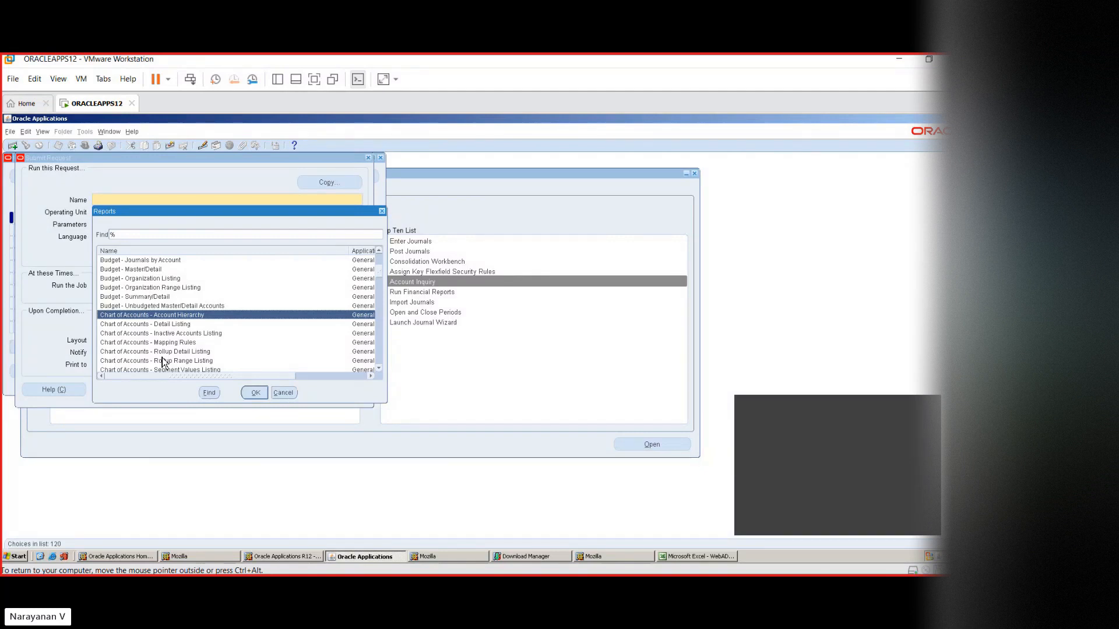
click(379, 369)
click(255, 392)
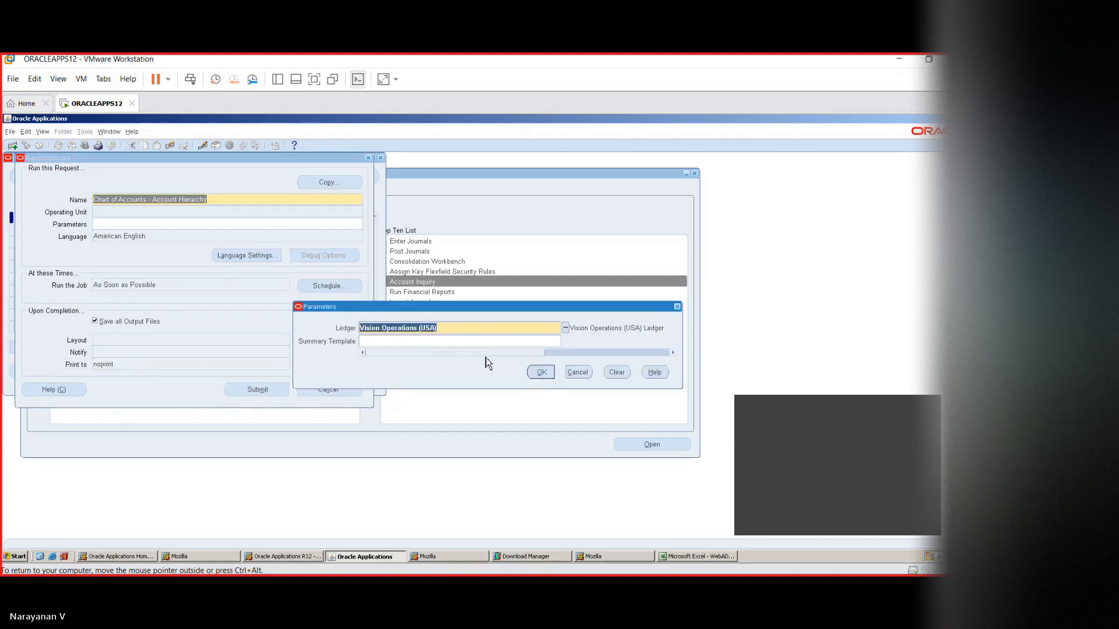
- Submit the report request with Vision Operations (USA) as the ledger parameter, and decline submitting another request
click(537, 373)
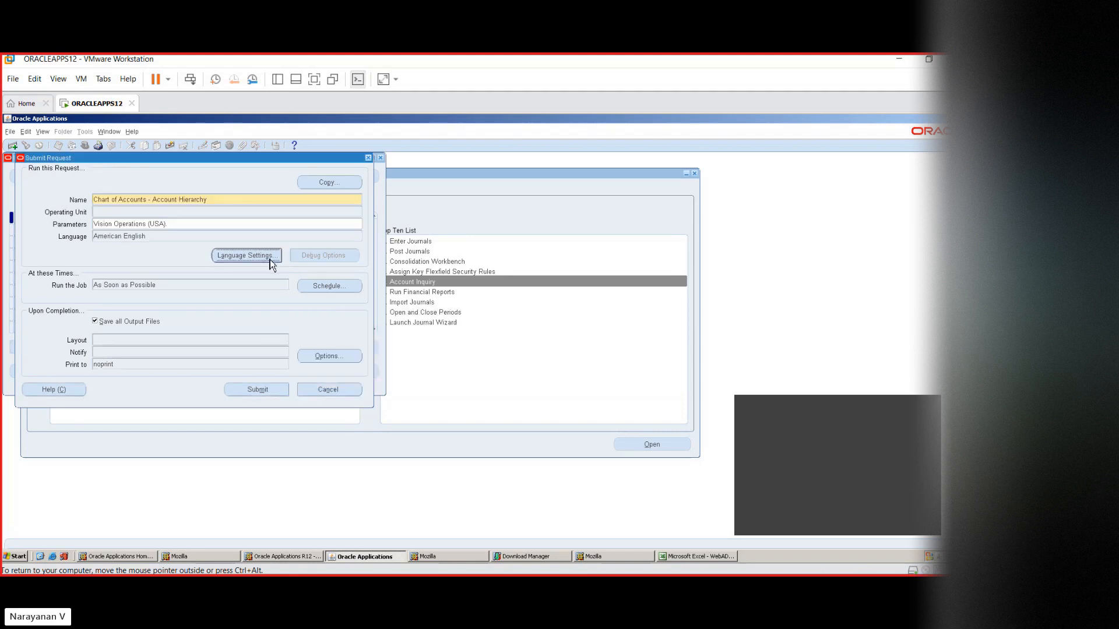
click(250, 393)
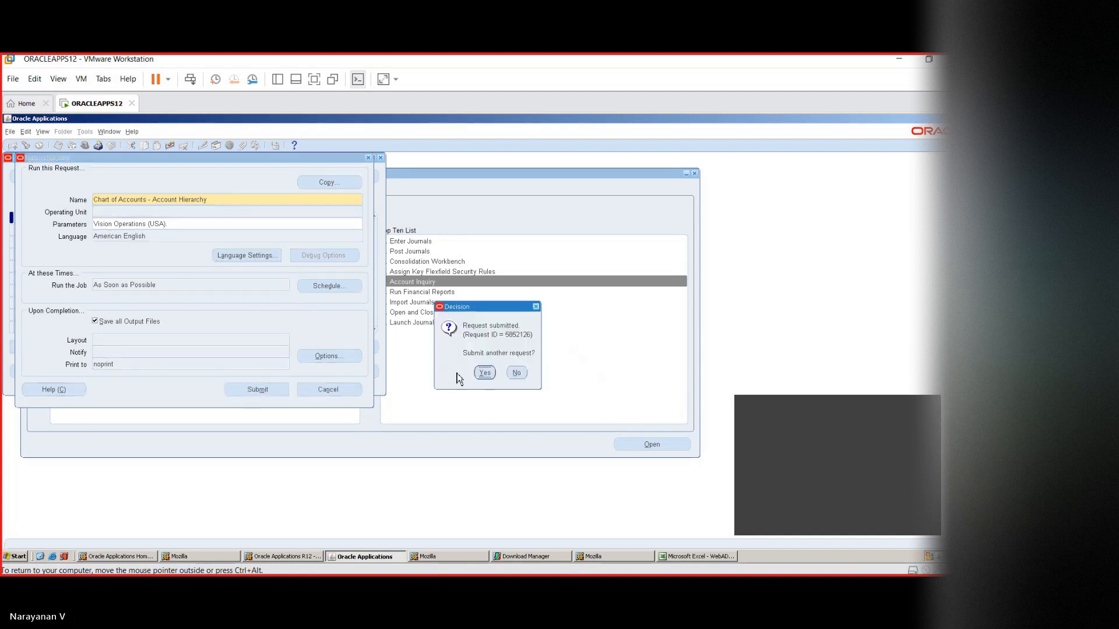
click(516, 374)
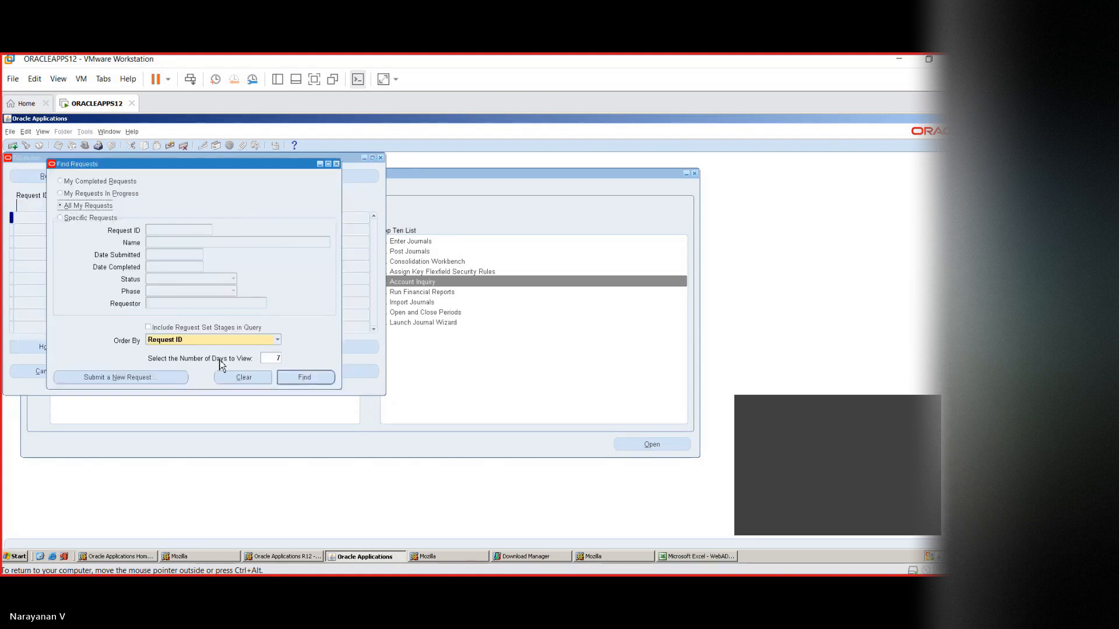
- List all requests and refresh the data repeatedly to check the account hierarchy report's progress
click(301, 377)
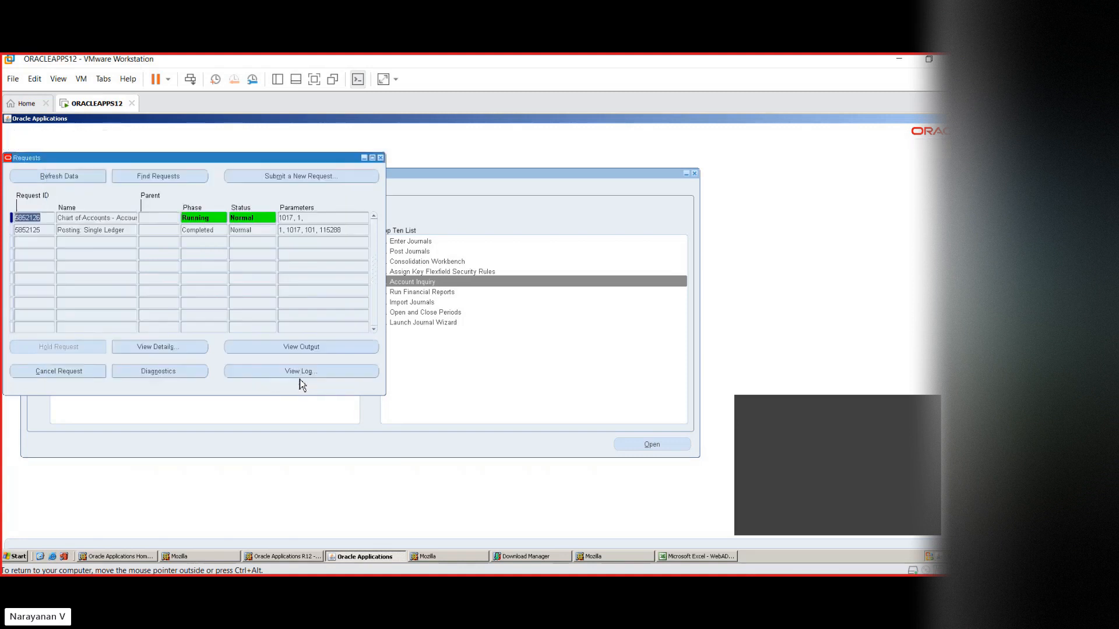
click(53, 180)
click(53, 179)
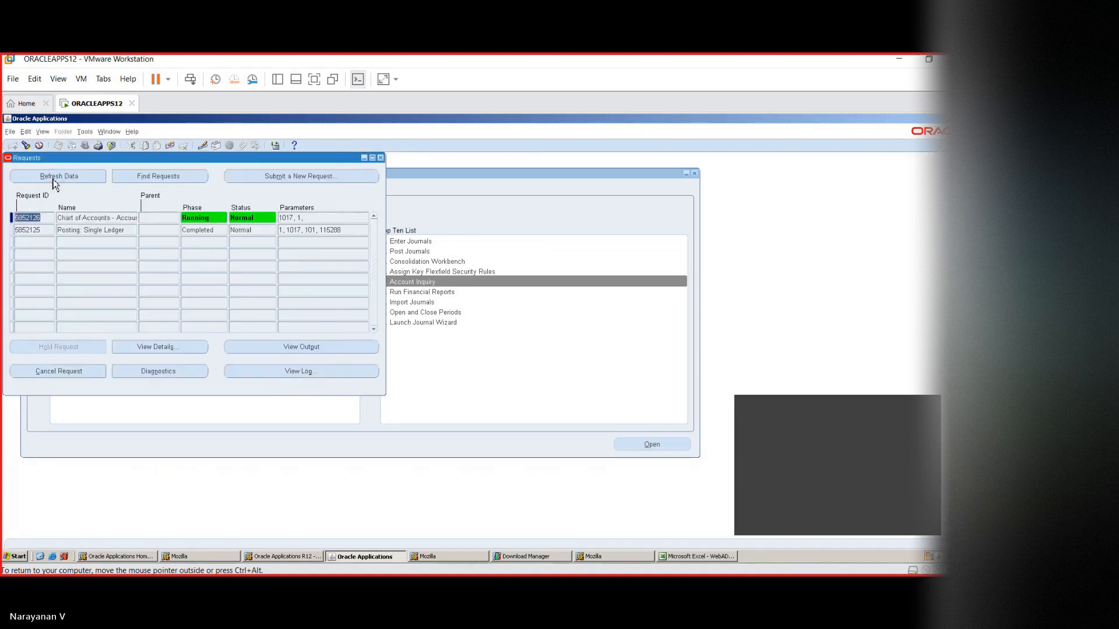
click(53, 179)
click(53, 180)
click(53, 179)
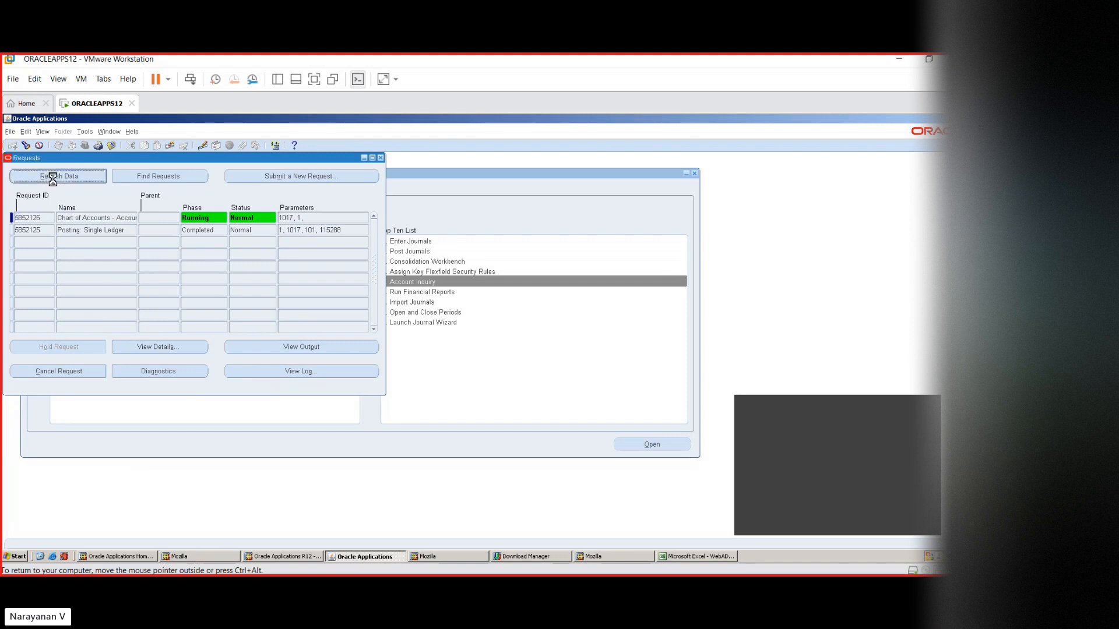
click(52, 179)
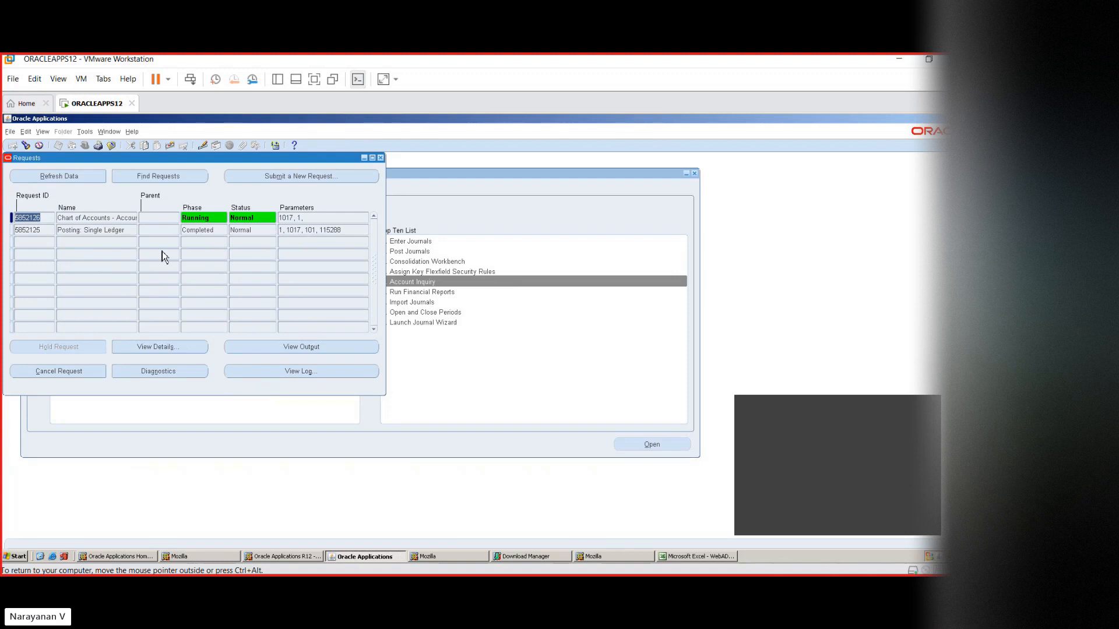
click(18, 561)
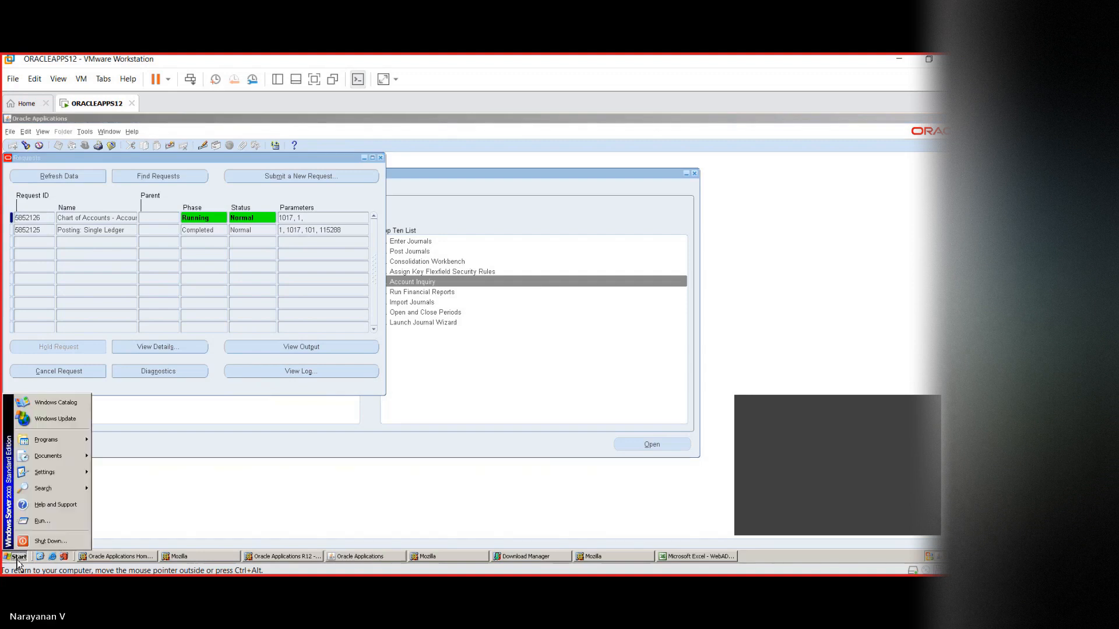
mouse_move(63, 441)
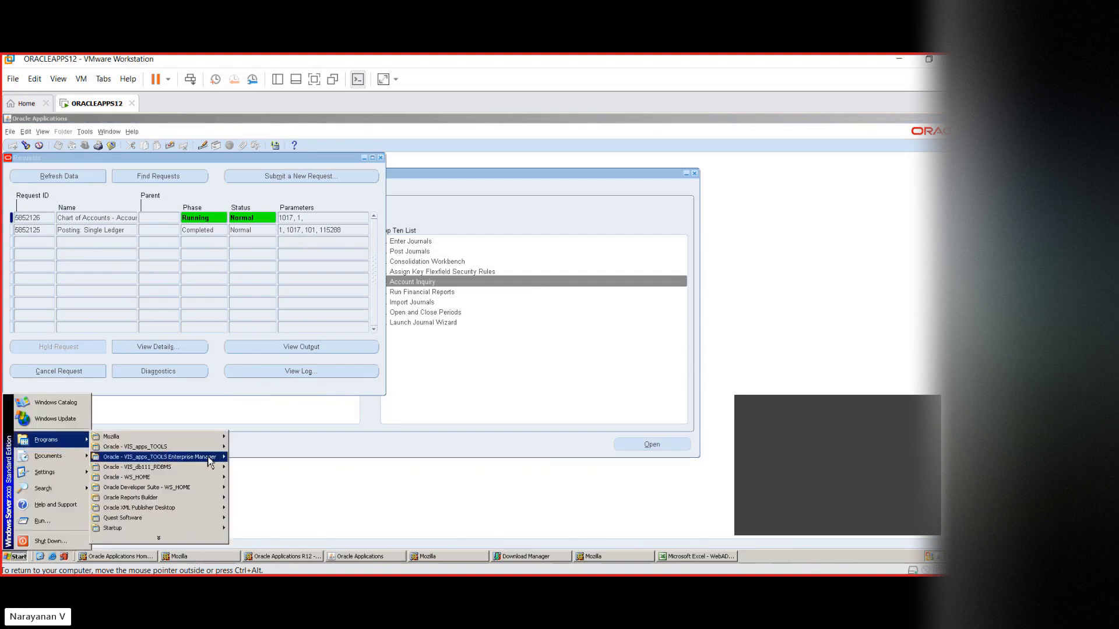
mouse_move(163, 457)
click(376, 522)
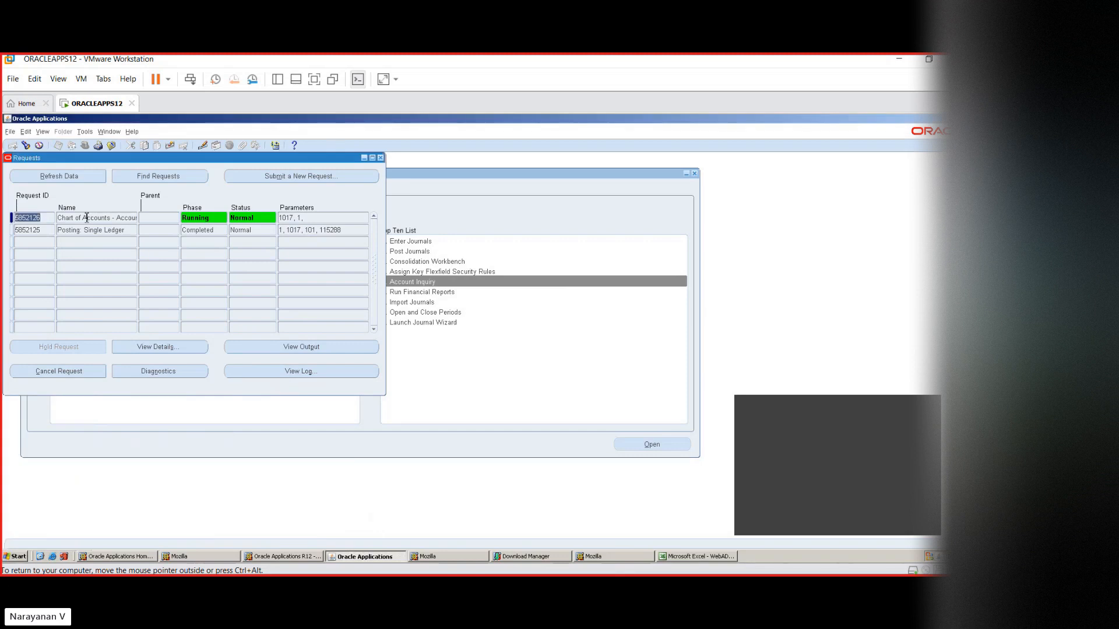
- Refresh the request list again to check the progress of the Chart of Accounts - Account Hierarchy report
click(68, 177)
click(68, 177)
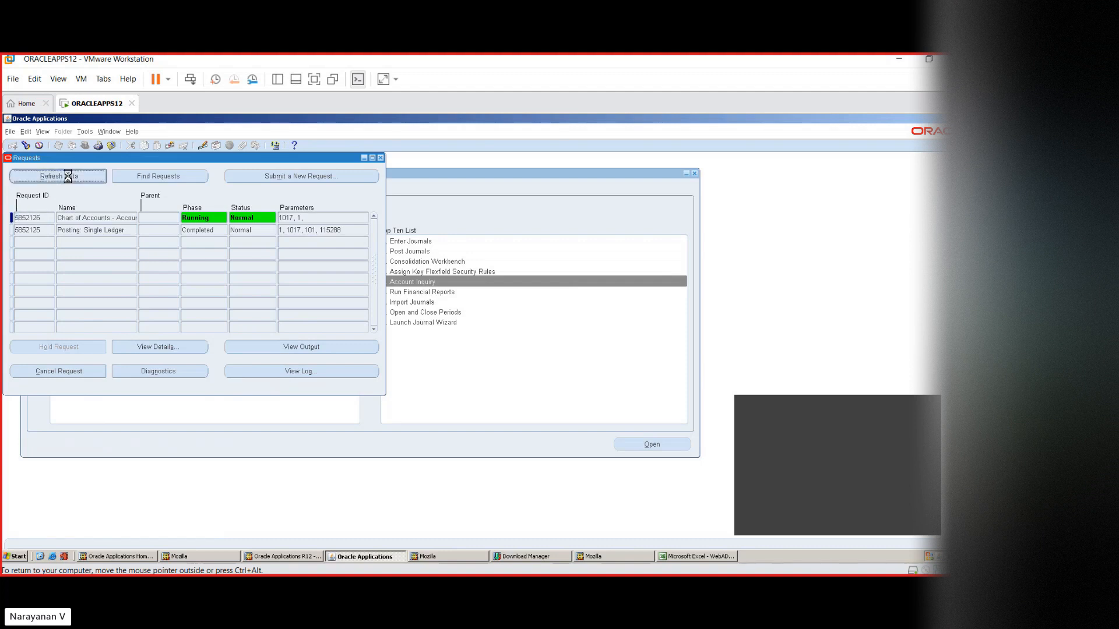
click(69, 176)
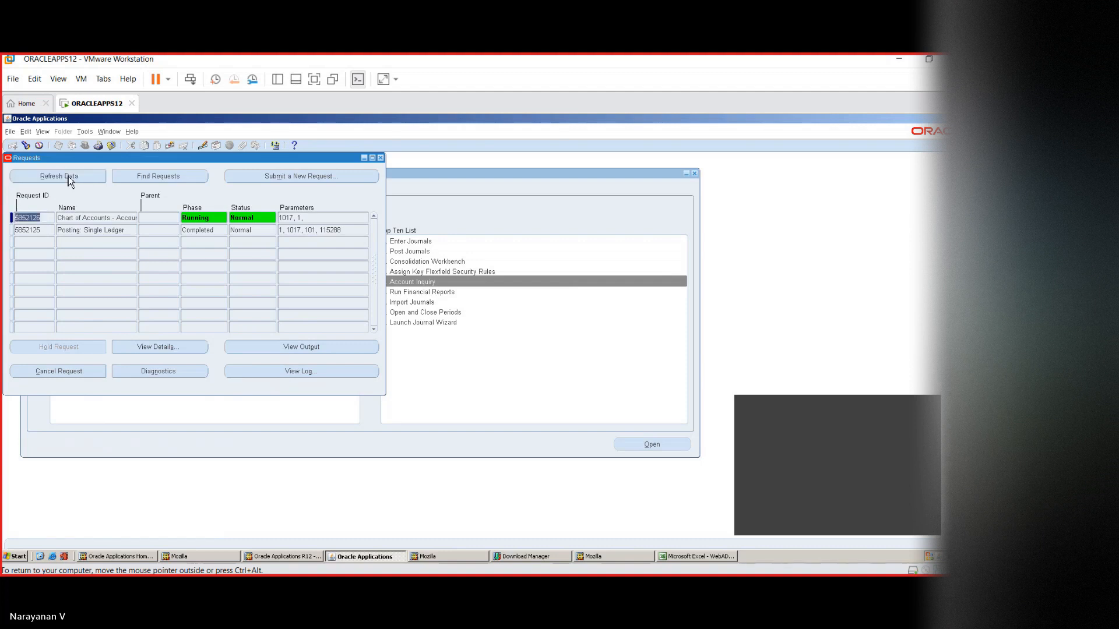
click(26, 132)
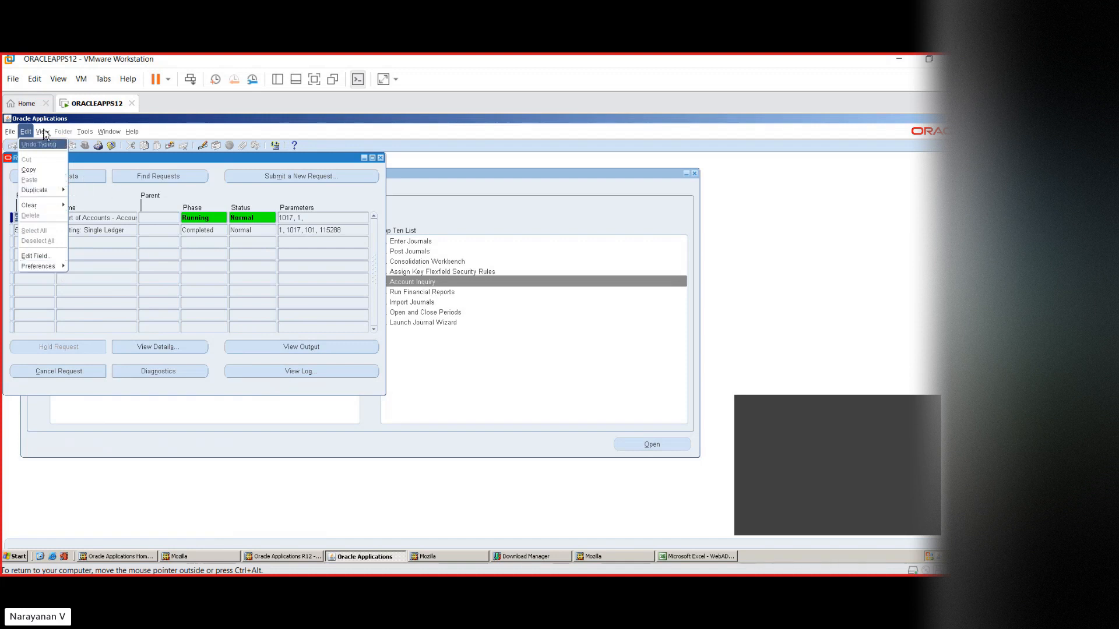
mouse_move(42, 131)
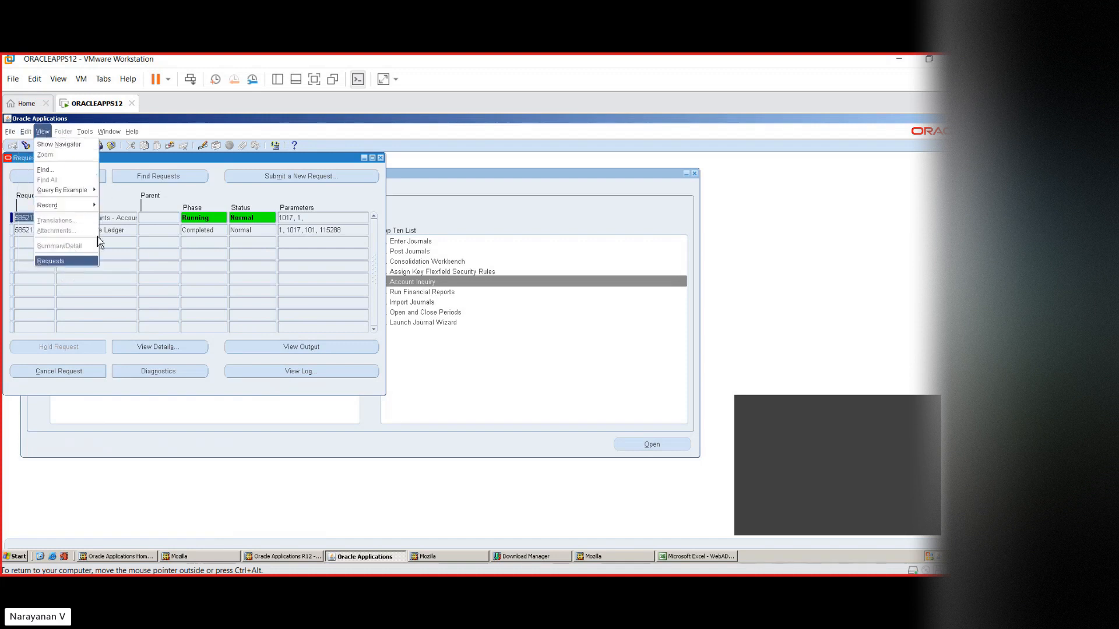
click(209, 193)
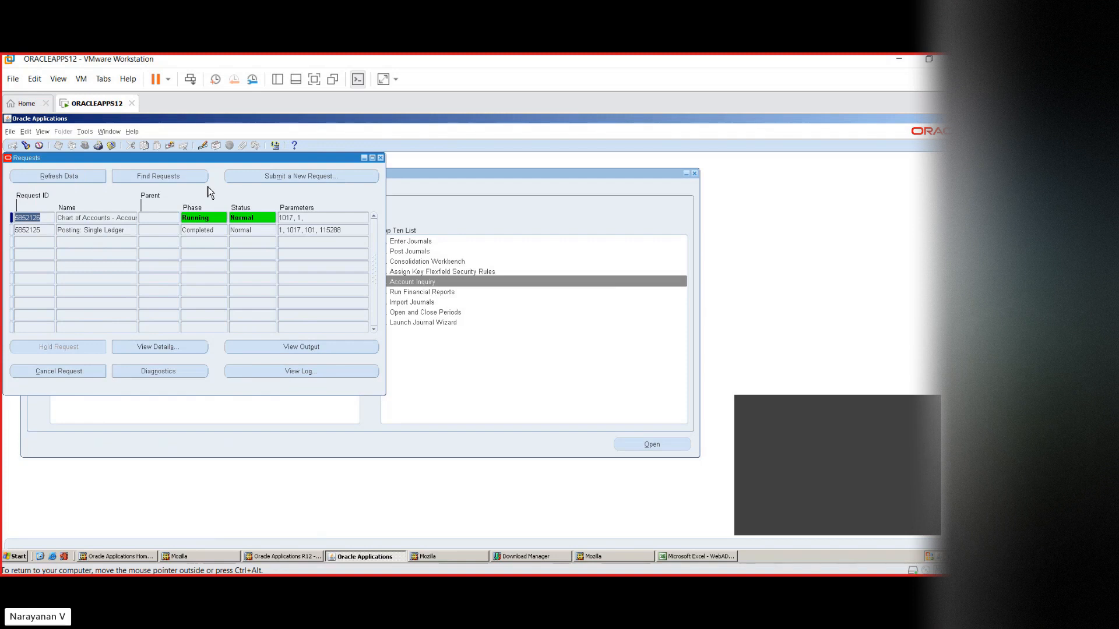
click(44, 133)
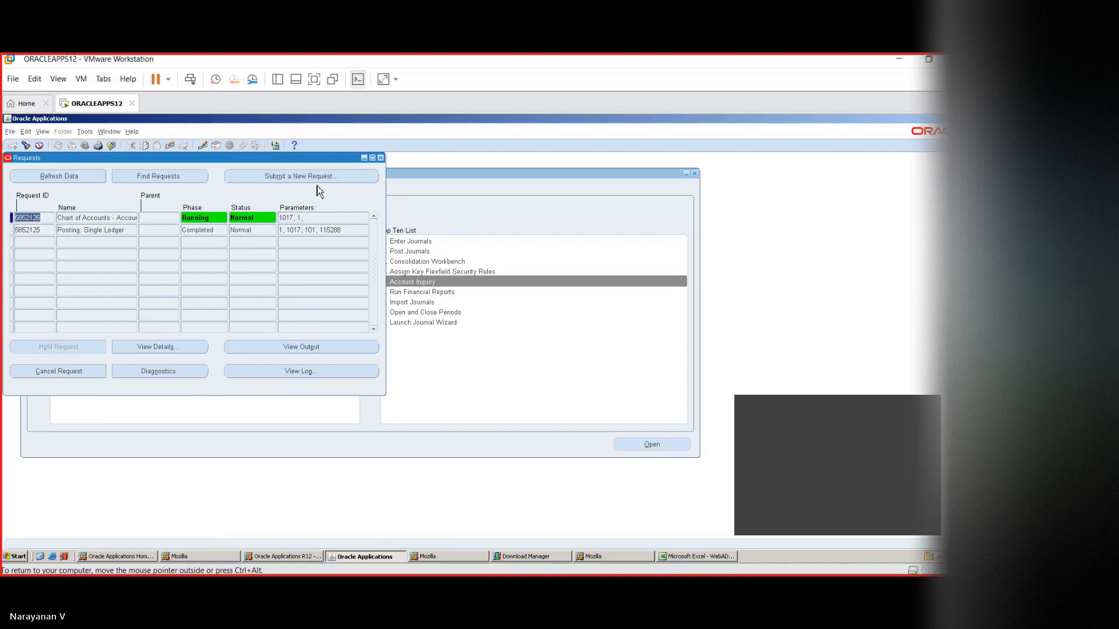
- Close the Requests window and return to the General Ledger Navigator
click(382, 158)
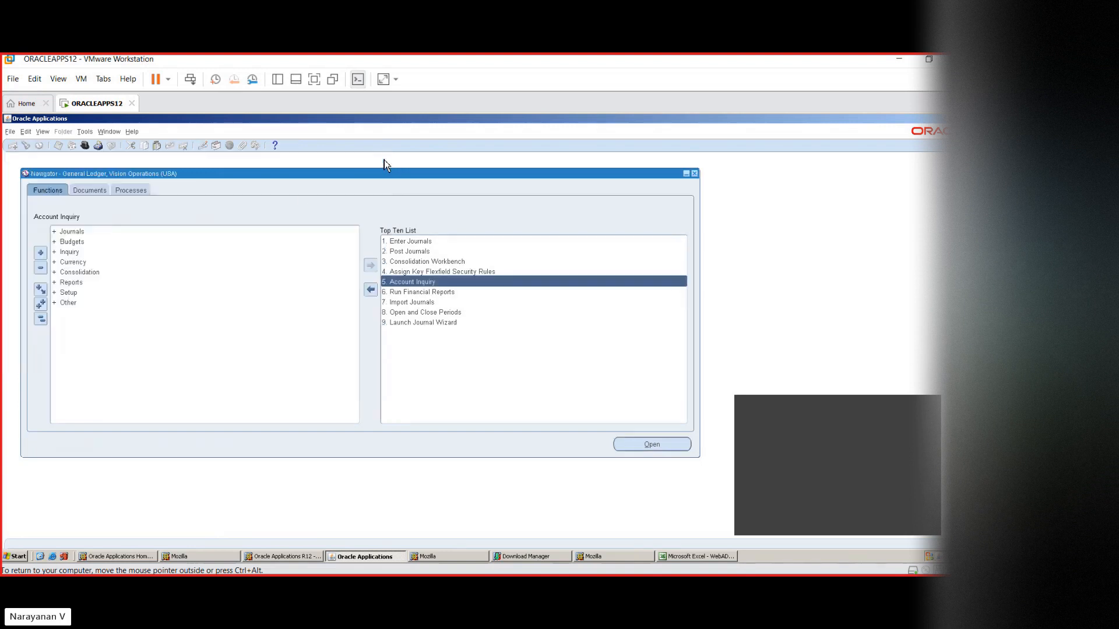
click(84, 132)
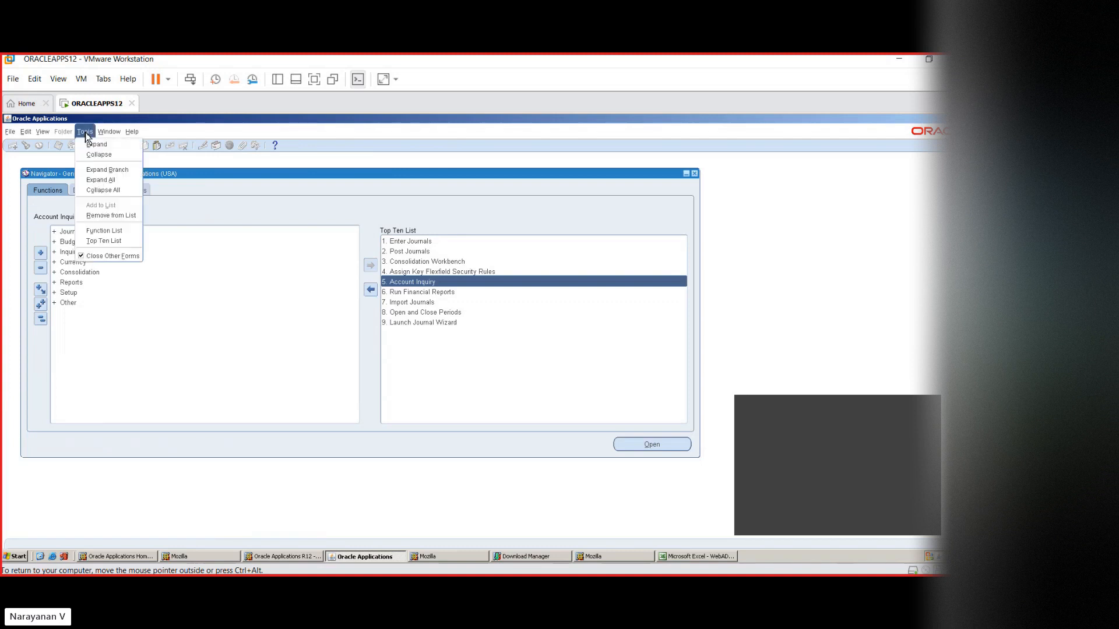
mouse_move(110, 134)
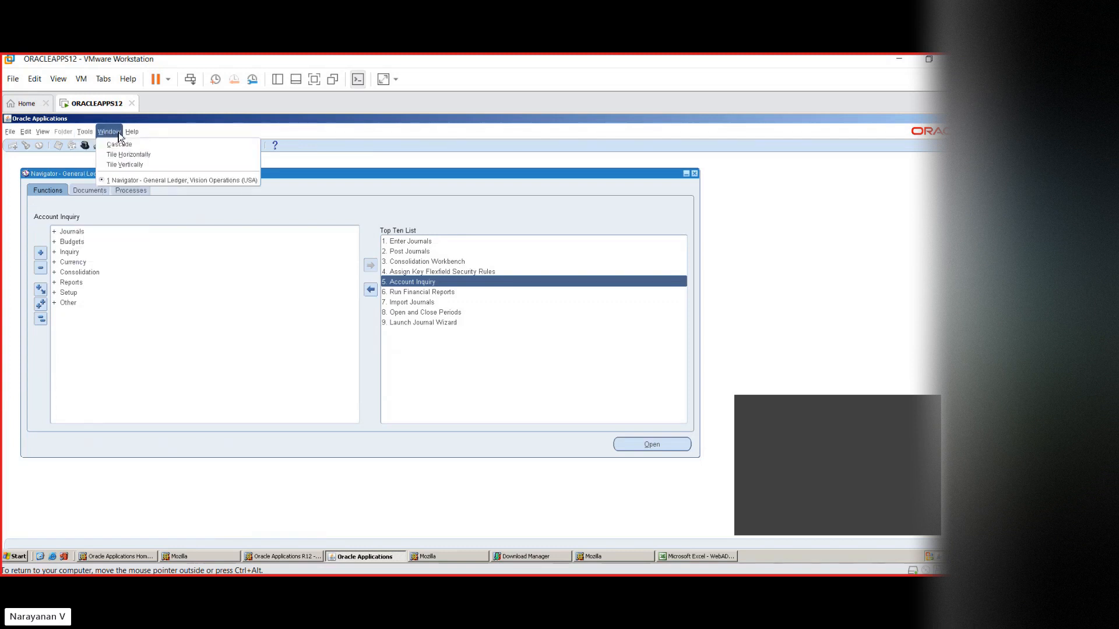
click(319, 208)
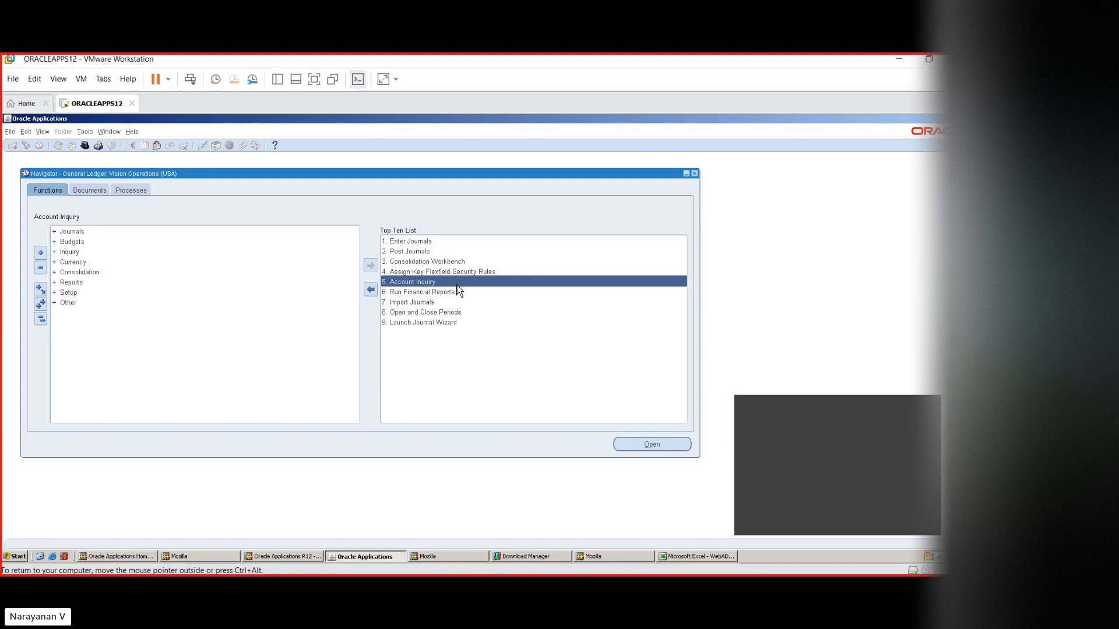
- Open the Open and Close Periods function and find the Vision Operations (USA) periods for fiscal years from 2023 to 2023
double_click(436, 315)
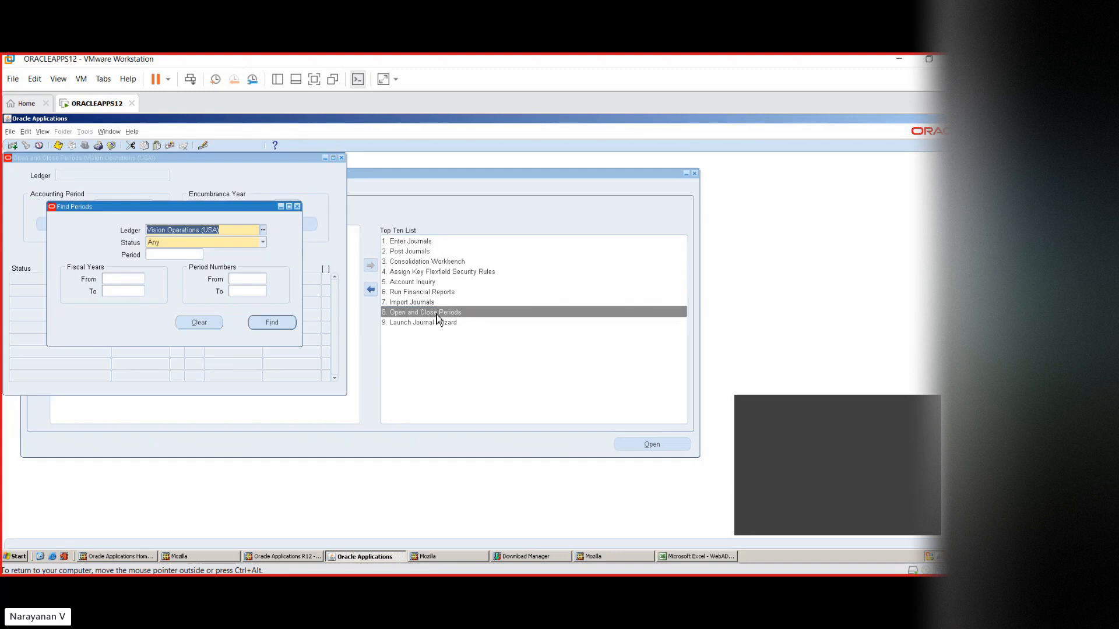
click(126, 277)
text(2023)
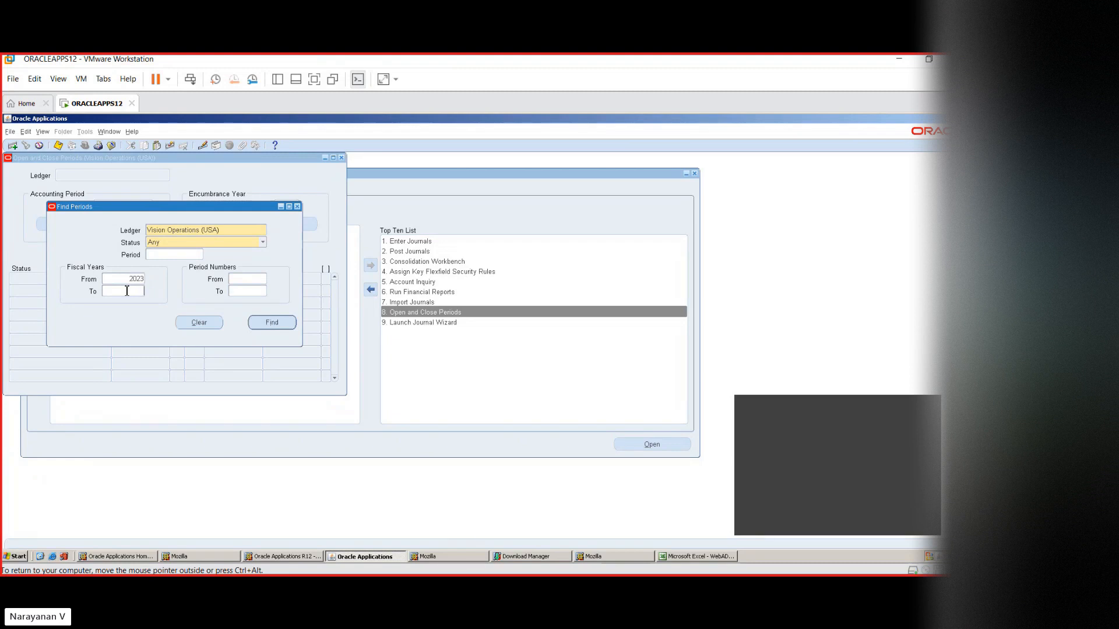
text(2023)
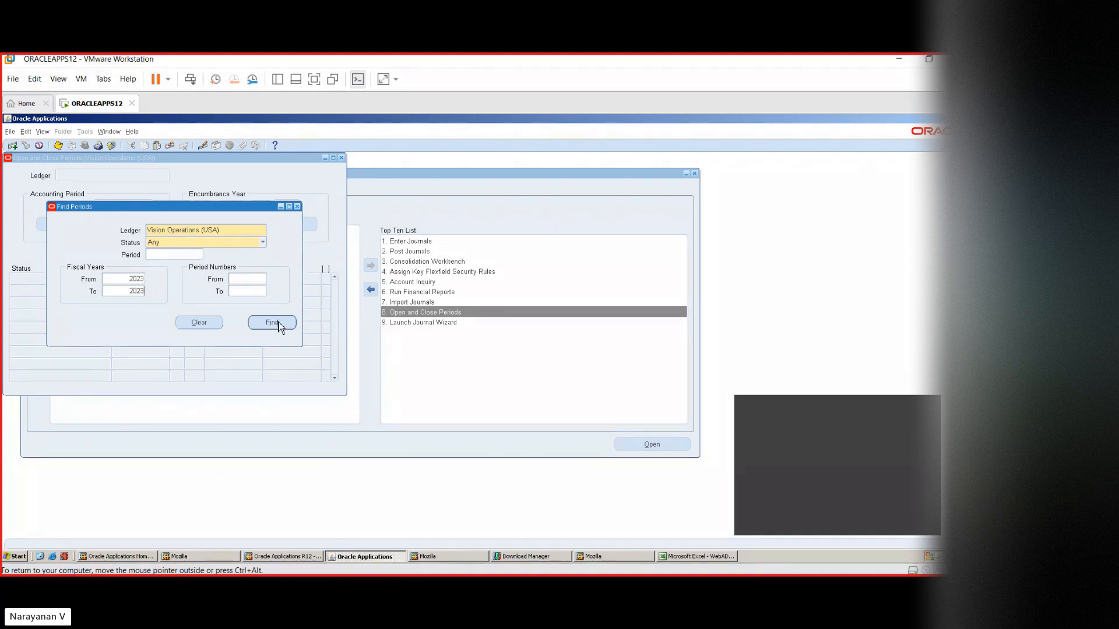
click(272, 323)
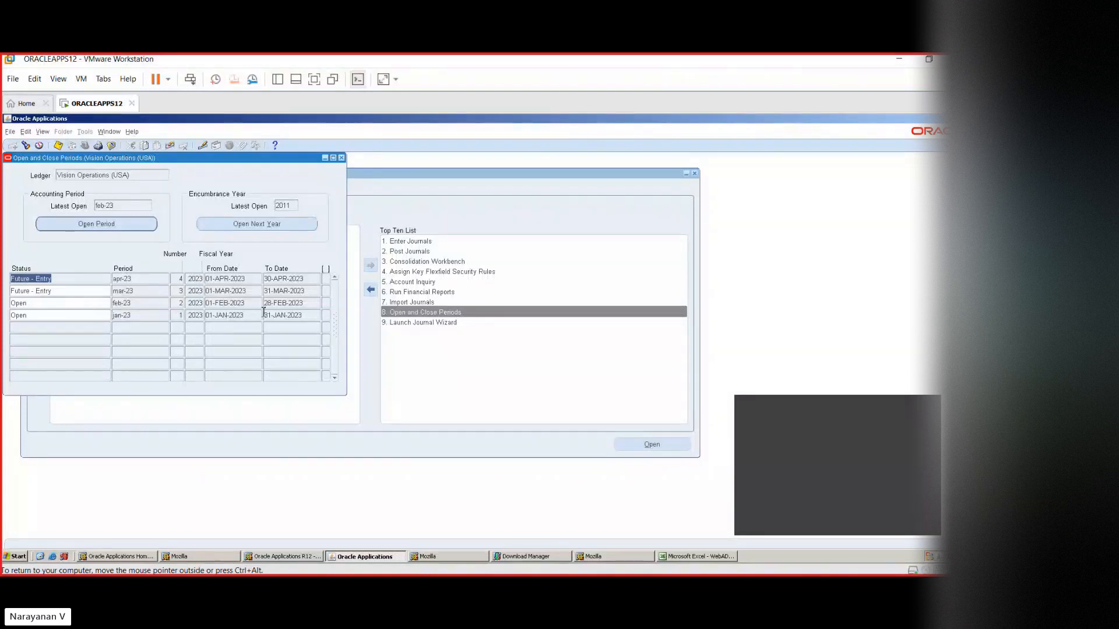
- Examine the status of the feb-23 and mar-23 periods, and close the Open and Close Periods window
click(65, 303)
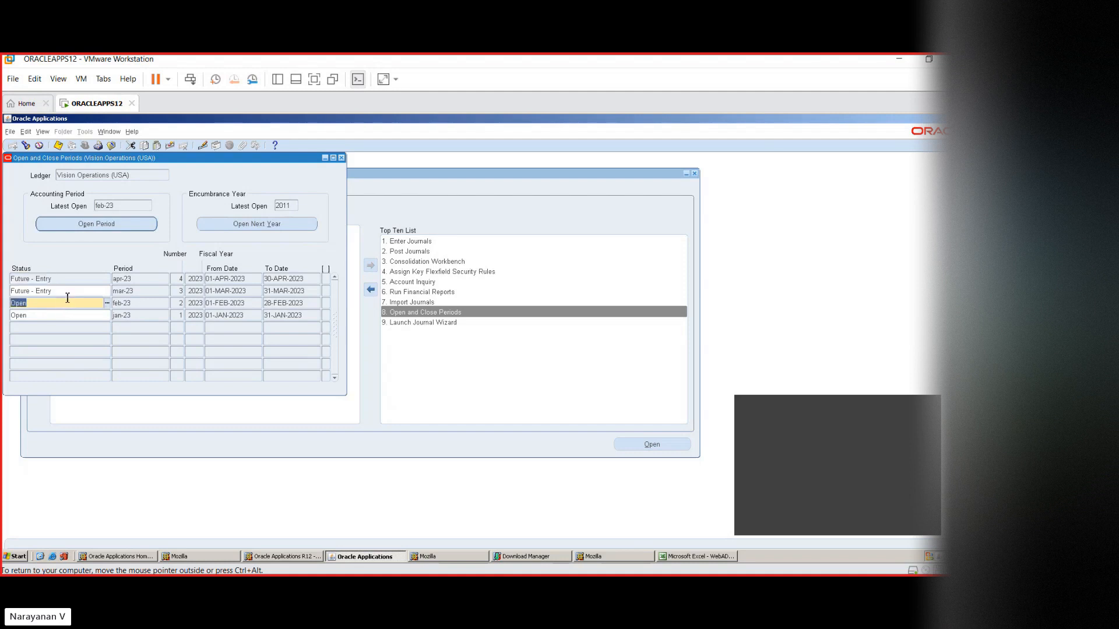
click(71, 293)
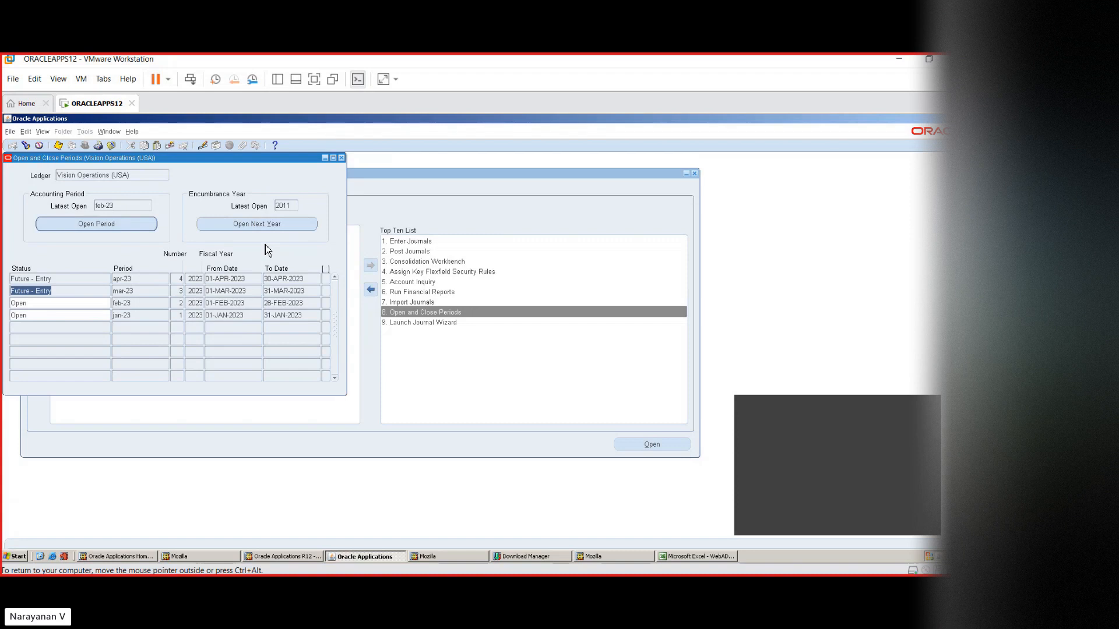
click(342, 157)
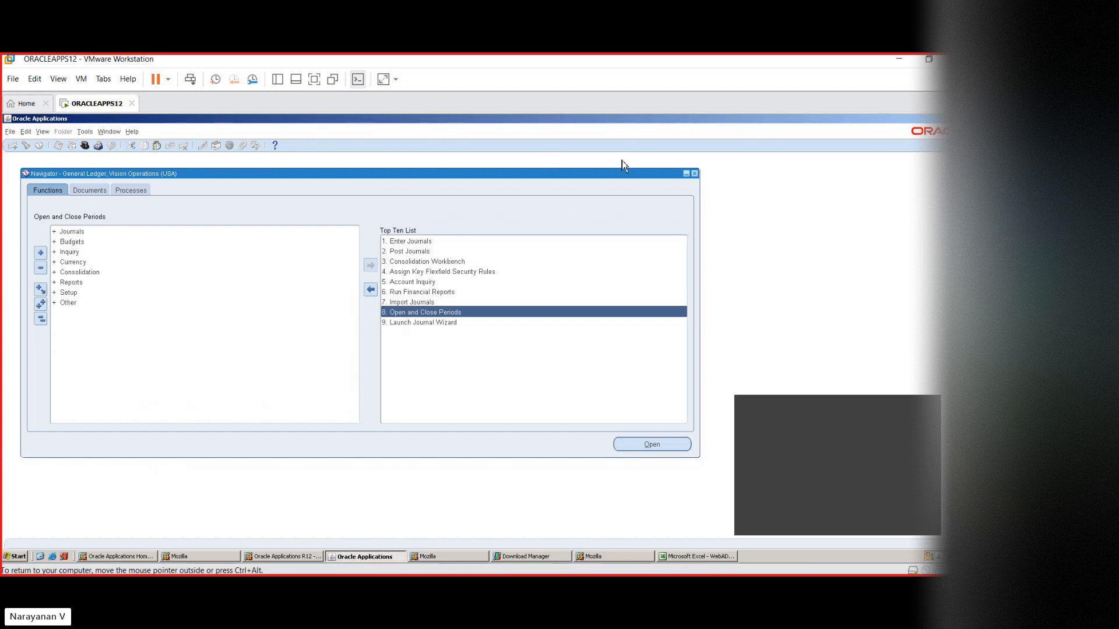
- Close the General Ledger Navigator and exit Oracle Applications
click(695, 174)
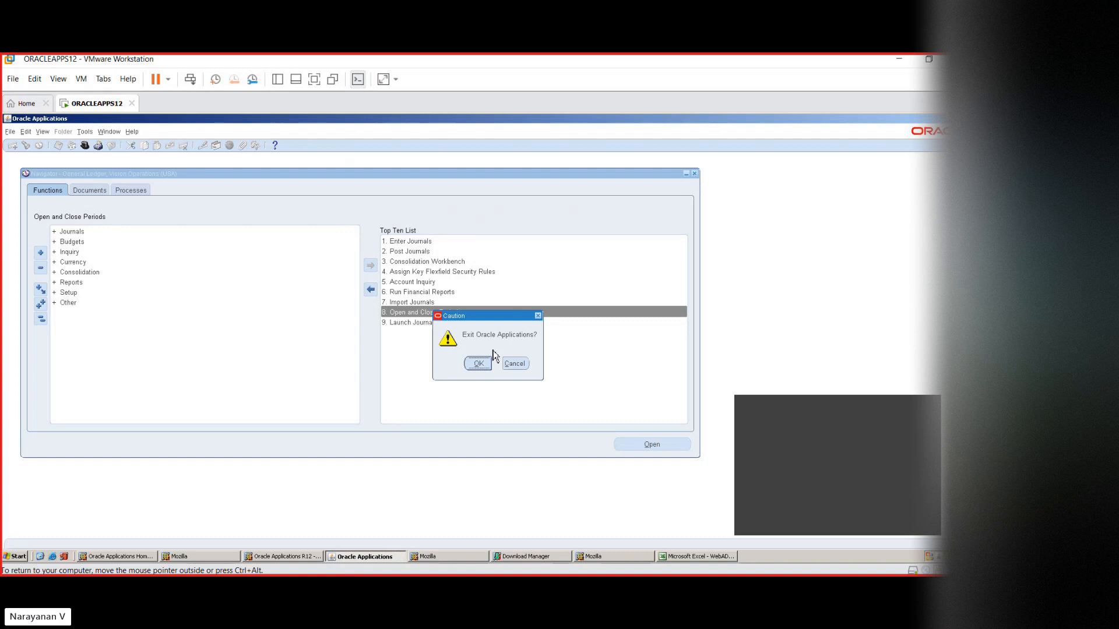
click(480, 365)
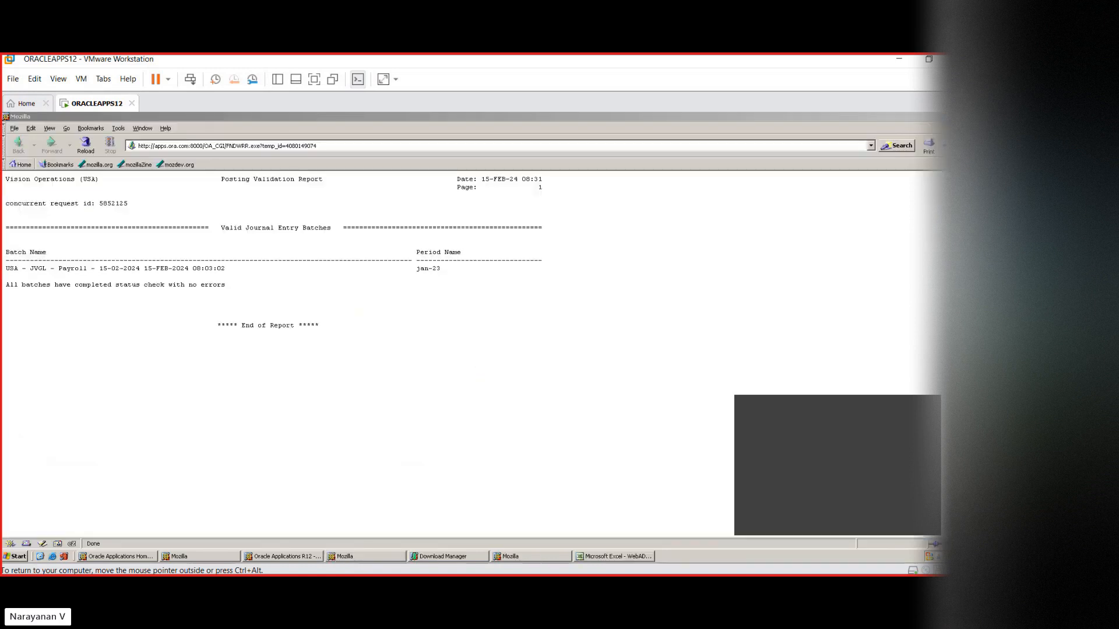
- Close the Posting Validation Report and Download Manager windows, and close WebADI-1.xls in Excel without saving its changes
click(965, 117)
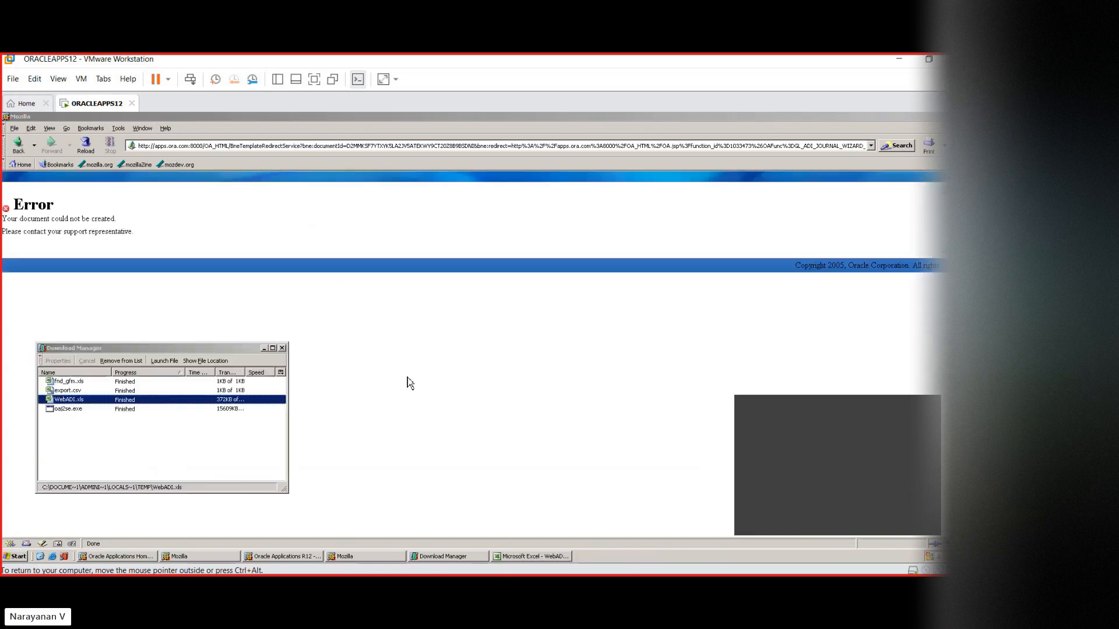
click(284, 349)
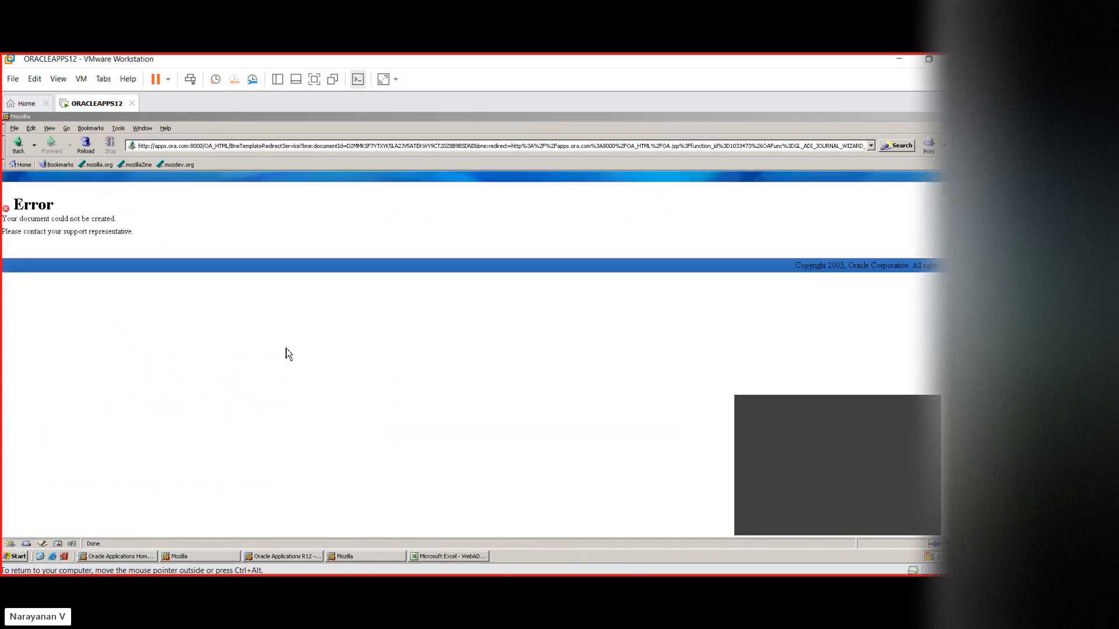
right_click(467, 560)
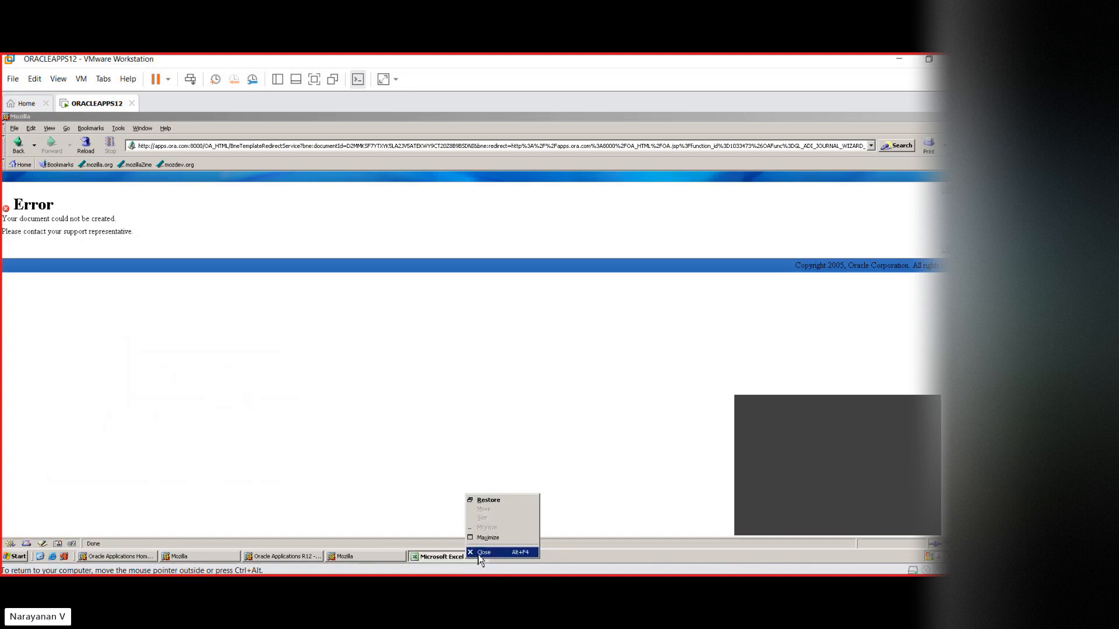
click(479, 558)
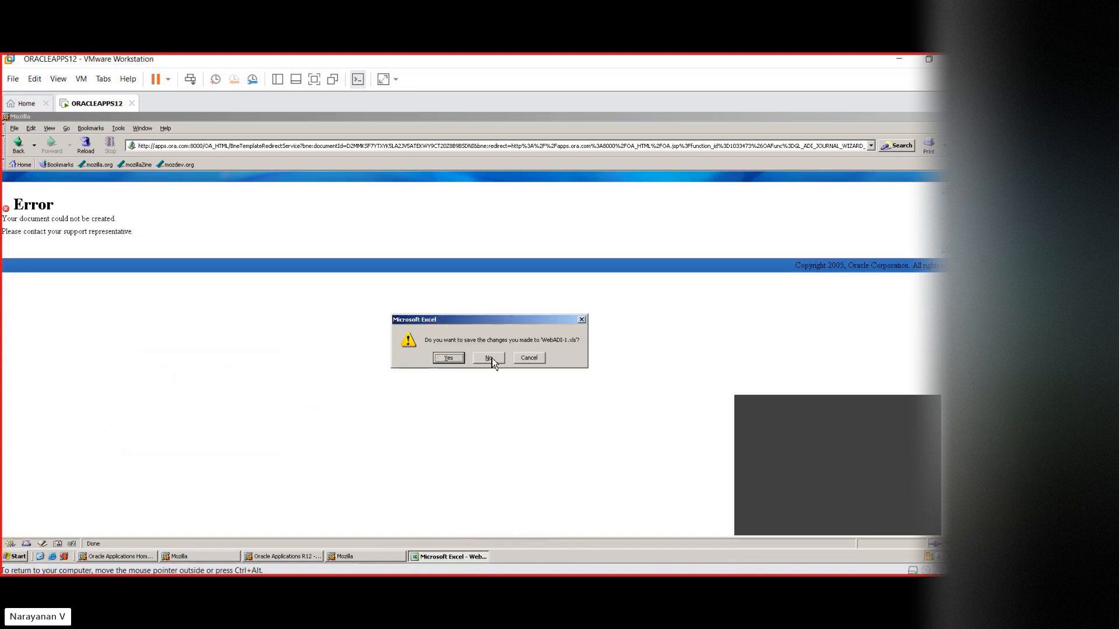
click(491, 358)
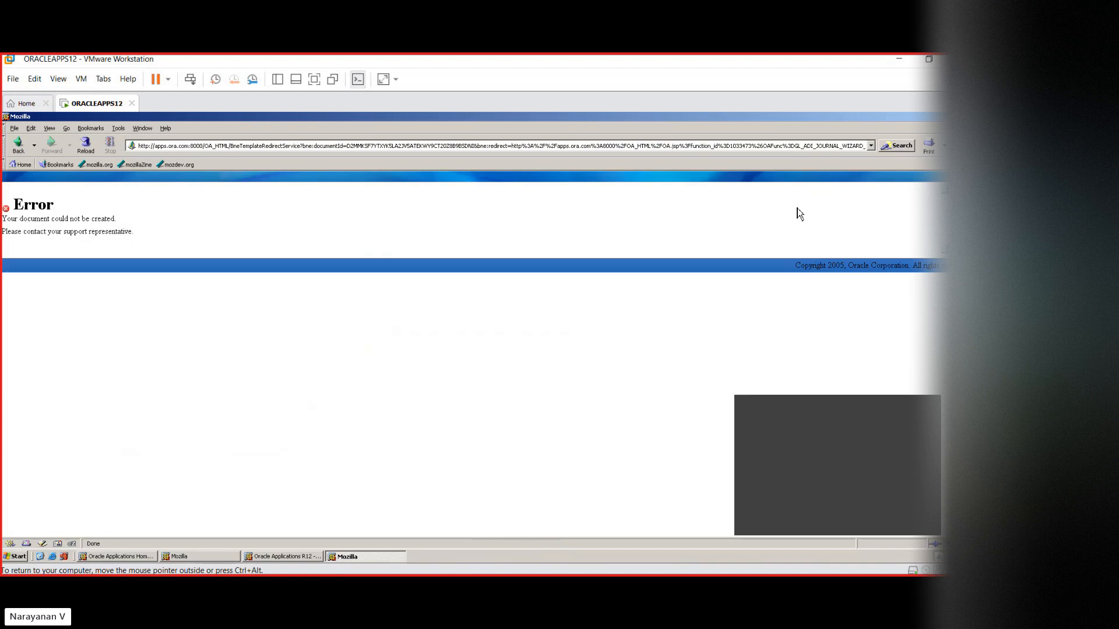
- Go through the open browser windows and switch to the Oracle Applications Home Page
click(274, 557)
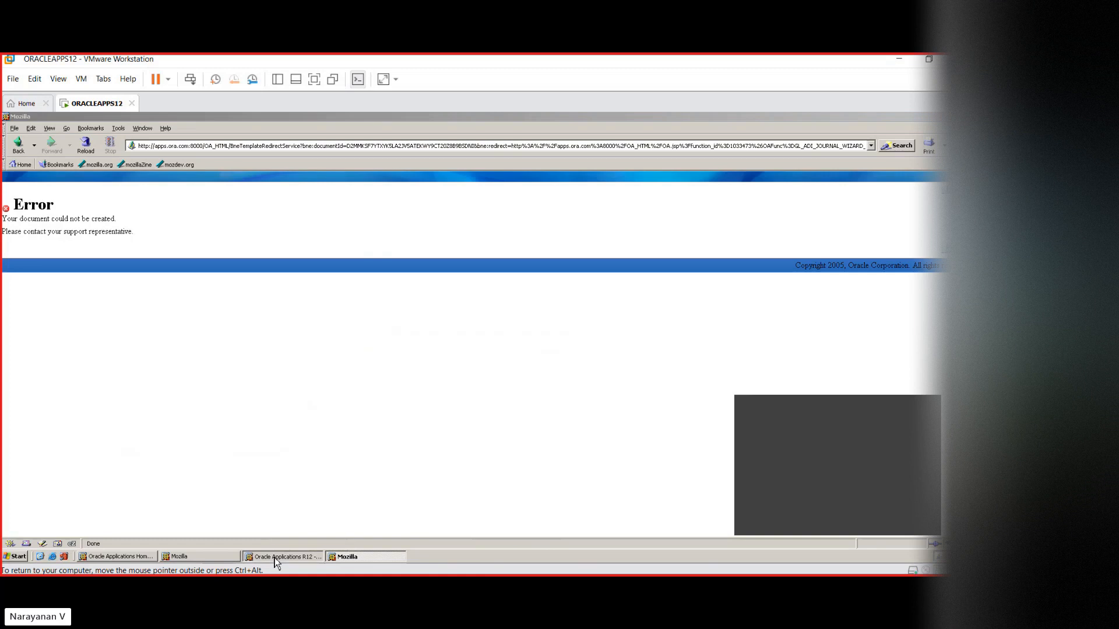
click(222, 561)
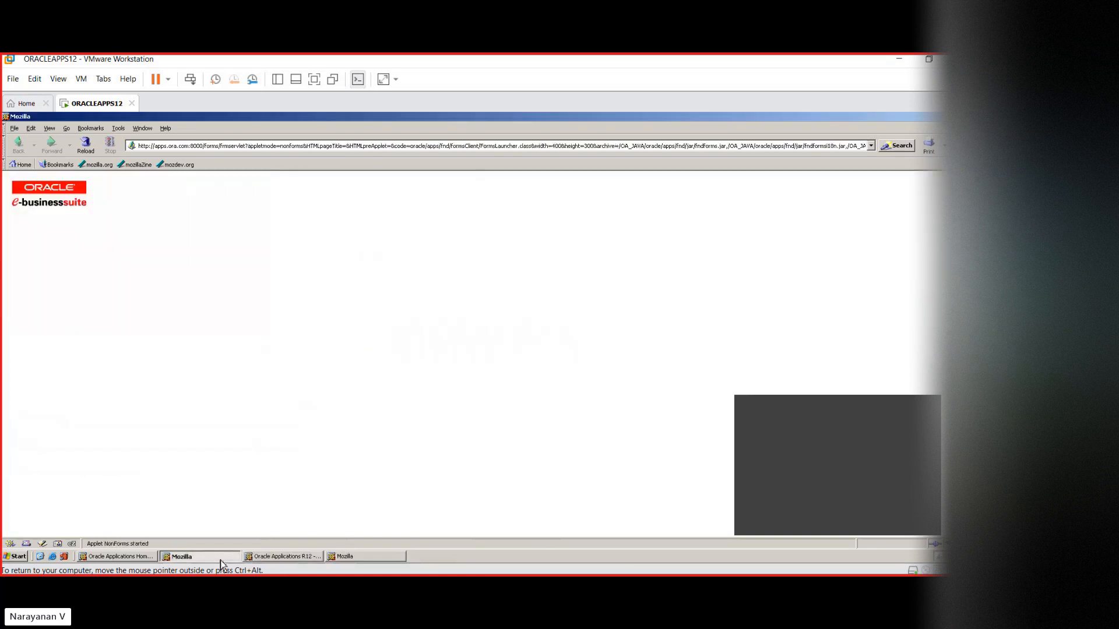
click(145, 557)
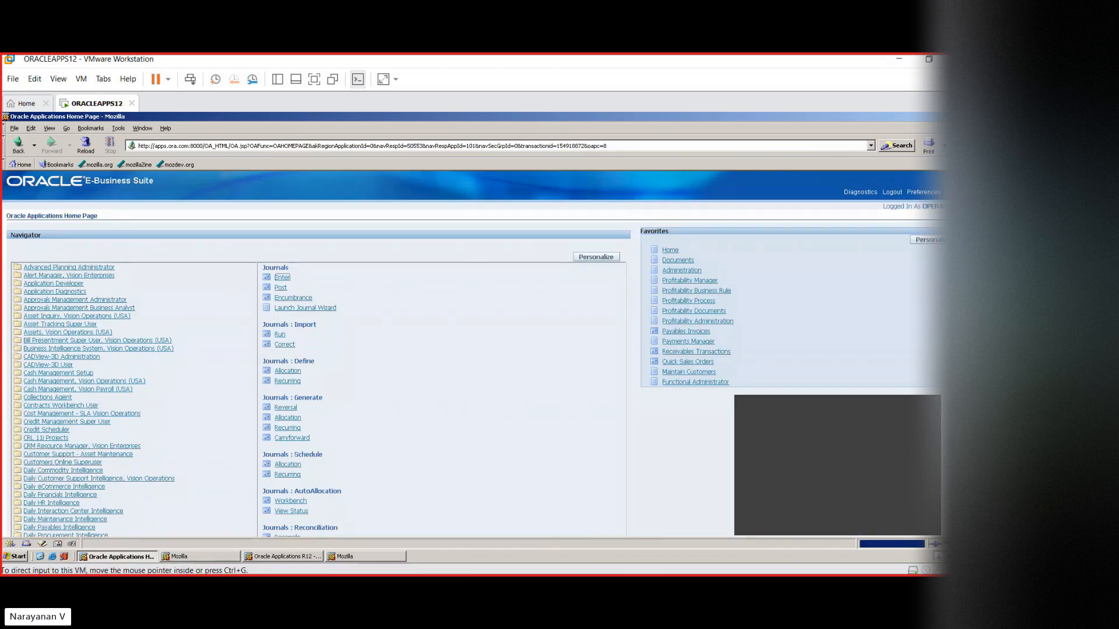
- Look through the responsibilities and General Ledger functions on the home page, and open the Navigator's personalization page
scroll(314, 349, down, 3)
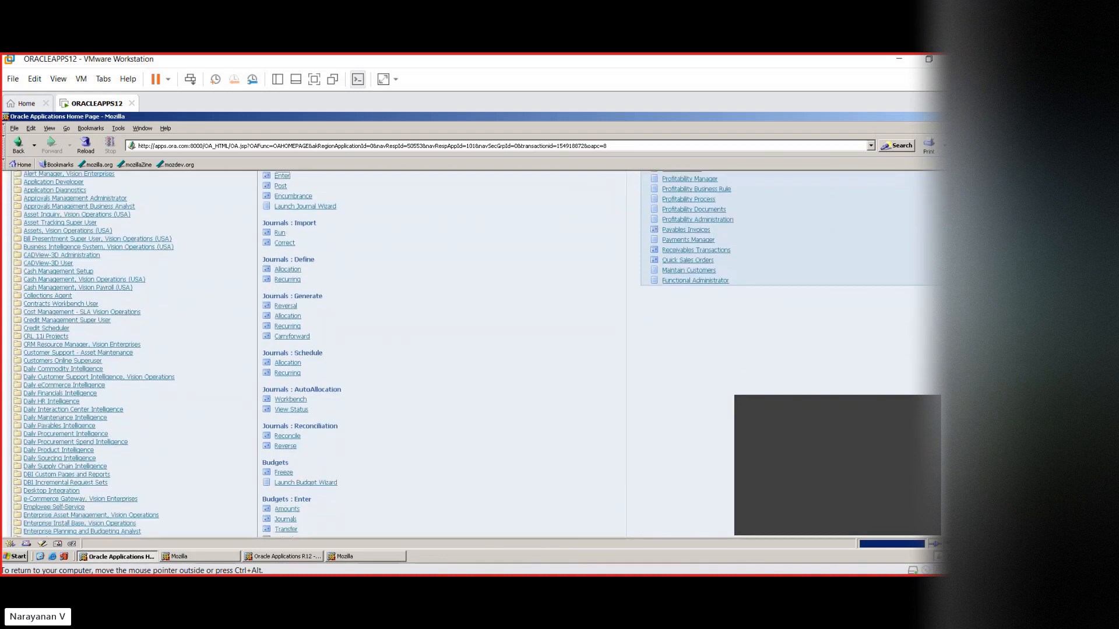
scroll(314, 350, down, 5)
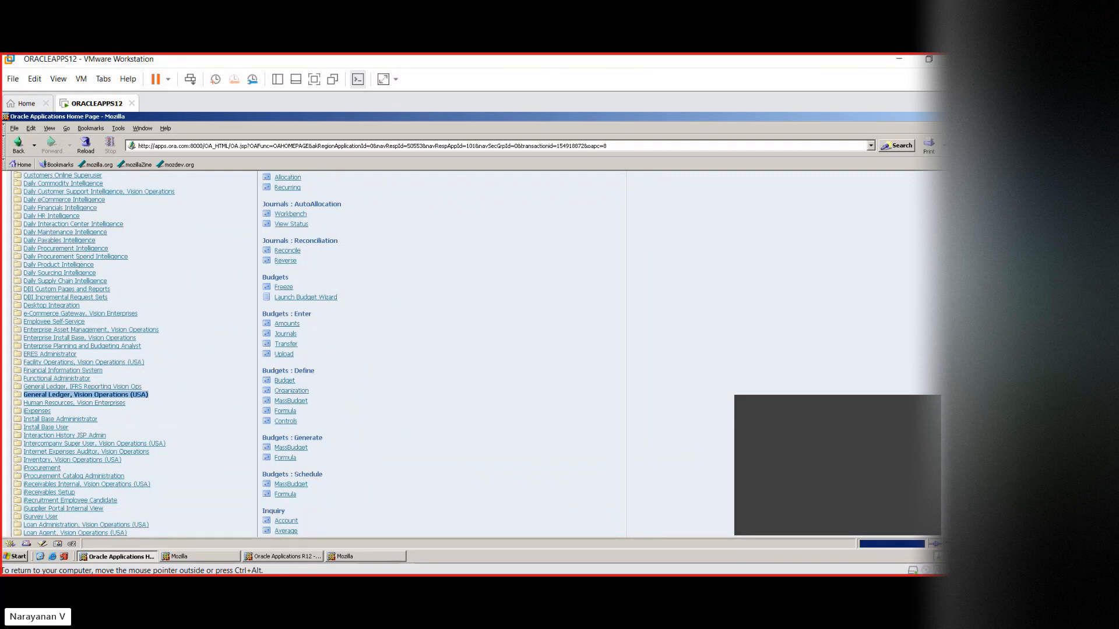
scroll(472, 350, up, 5)
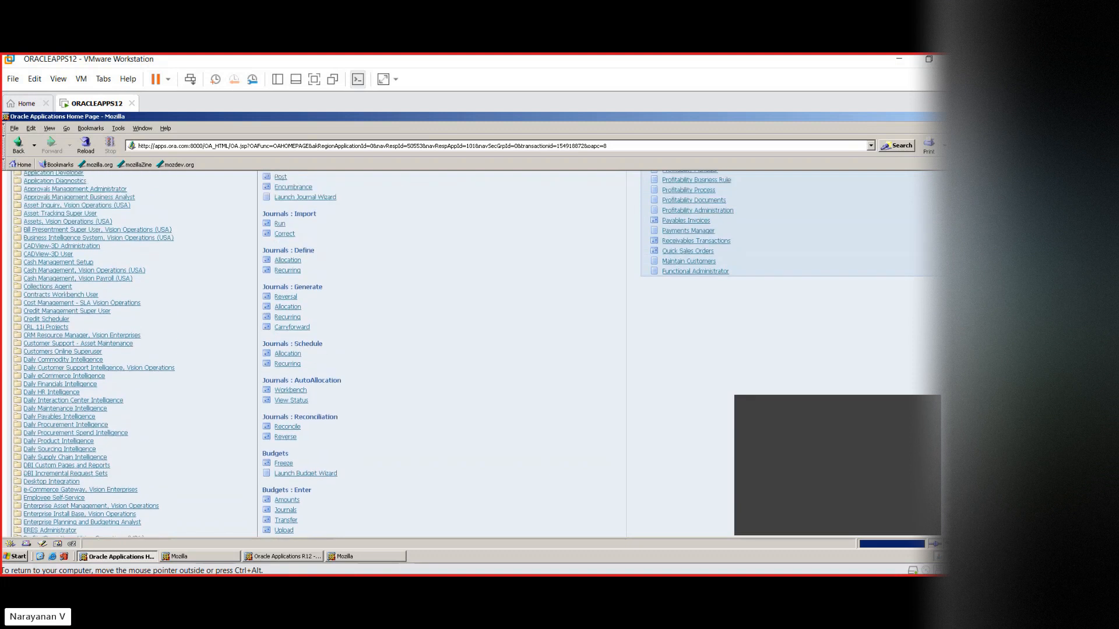
scroll(408, 325, up, 3)
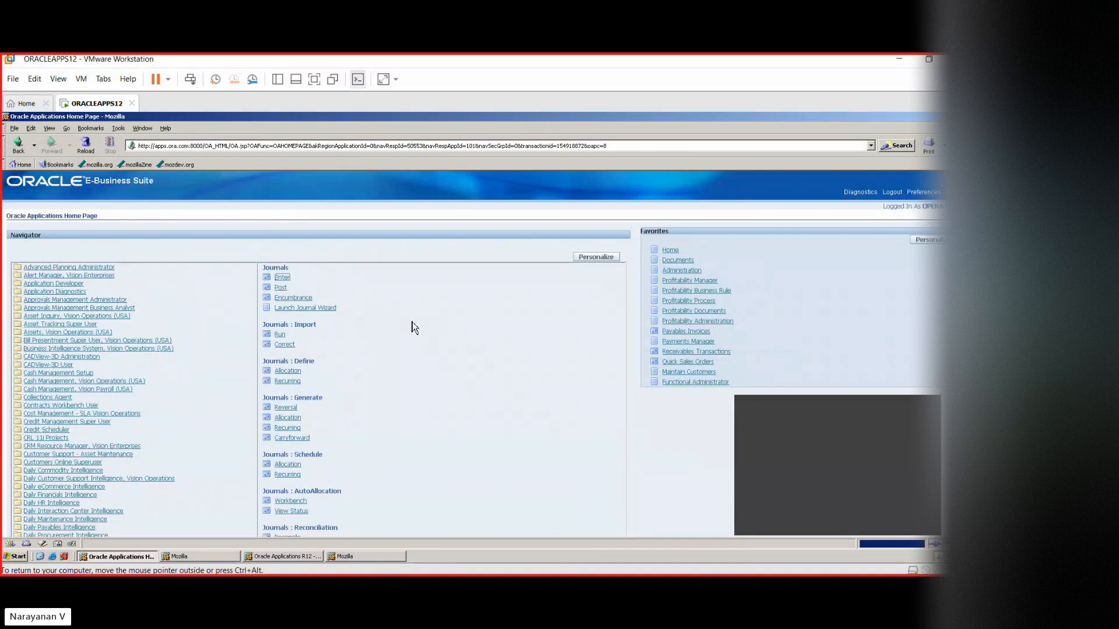
click(594, 257)
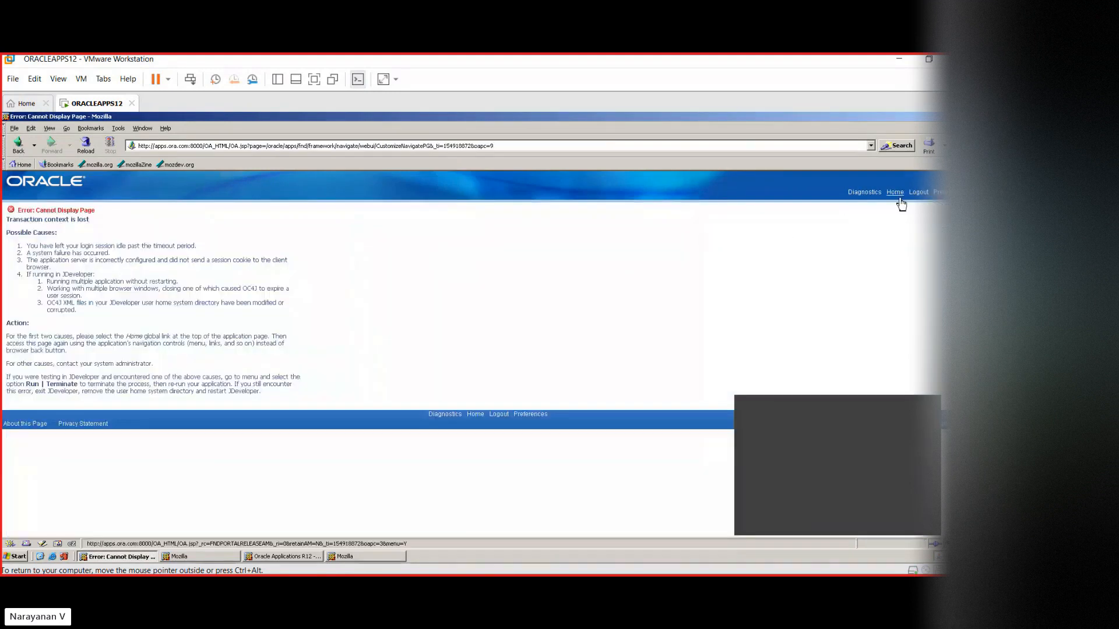
- Return to the Oracle Applications Home Page and open the Home favorite to look at its business area selection
click(901, 198)
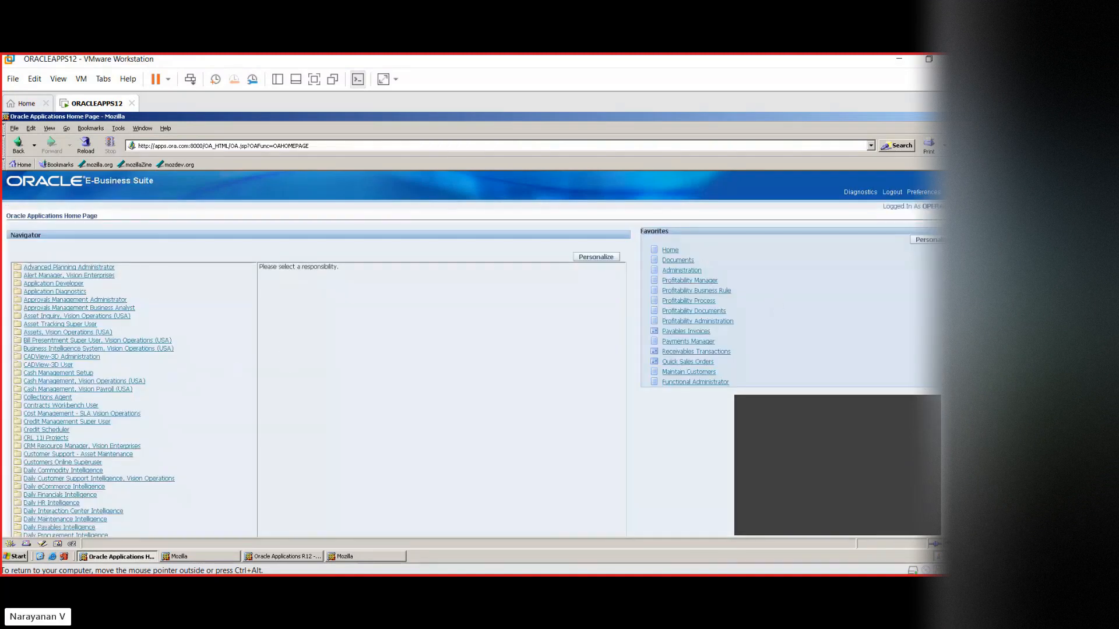
click(670, 251)
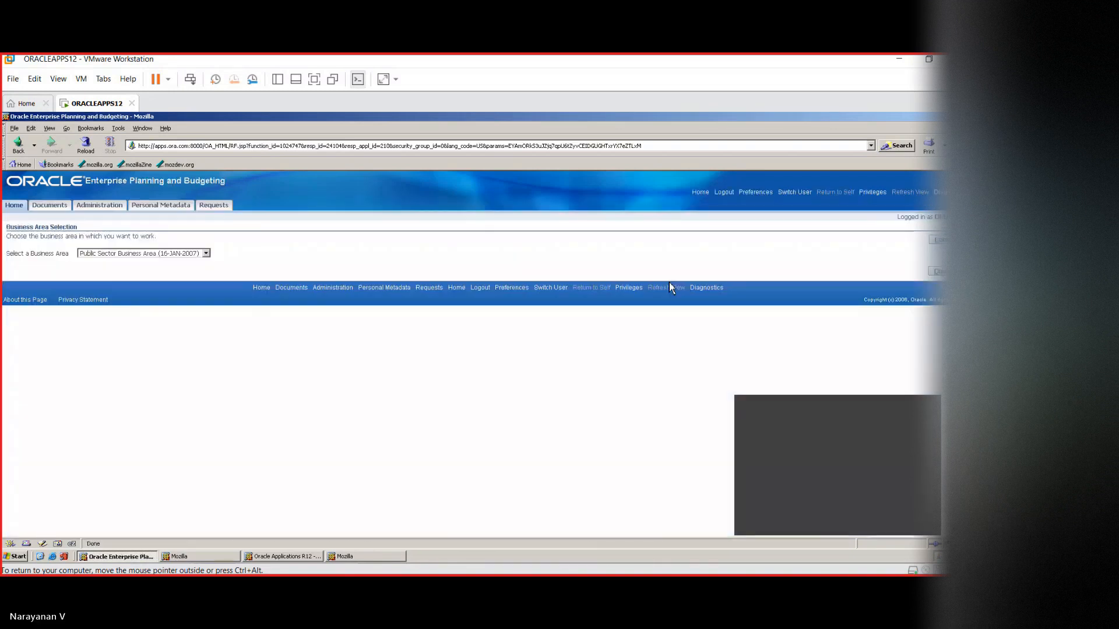
click(206, 255)
click(260, 253)
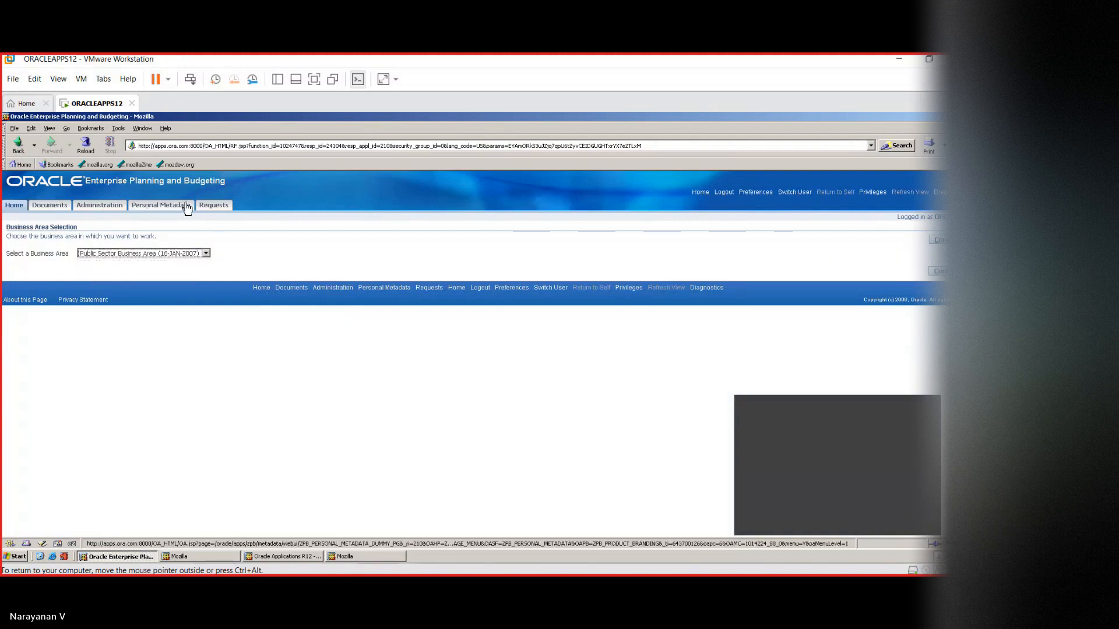
click(938, 273)
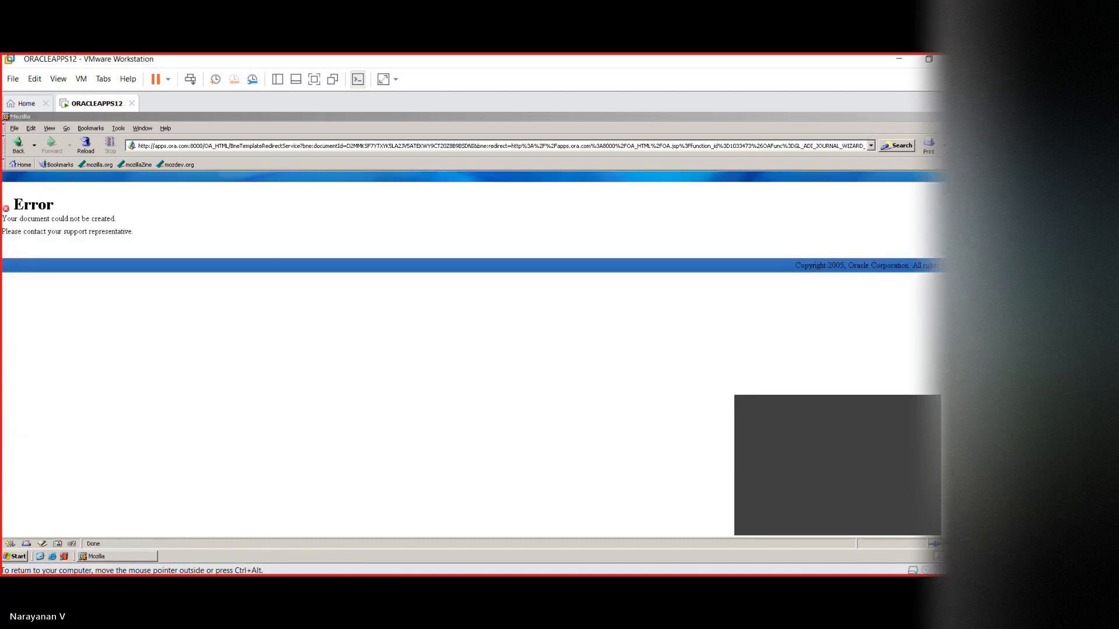
- Close the remaining Mozilla window and release the input focus from the ORACLEAPPS12 virtual machine
click(967, 116)
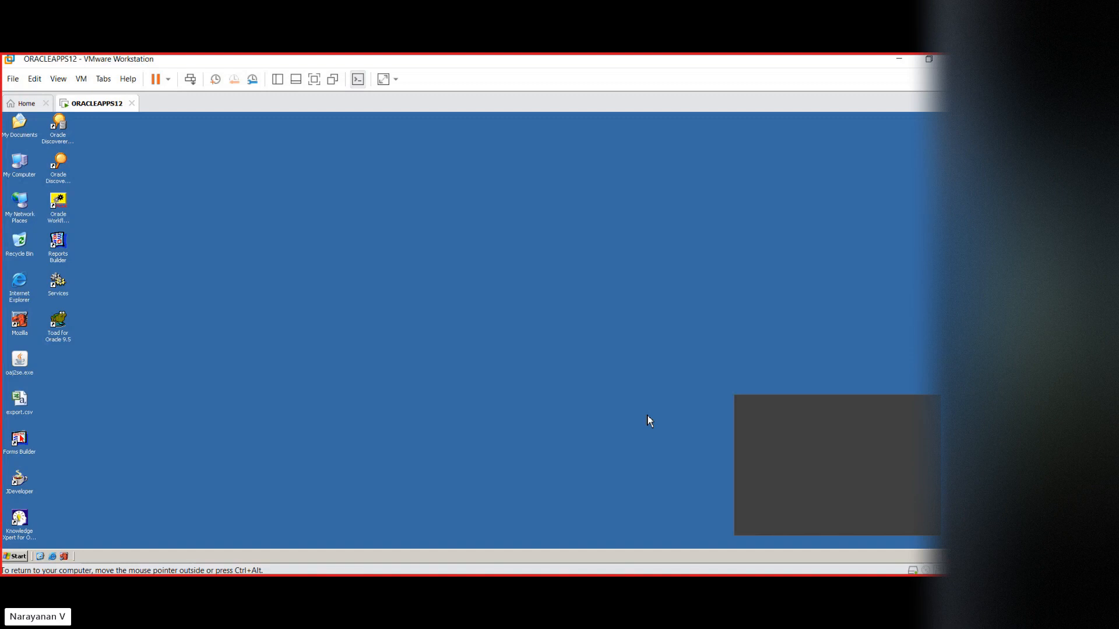
key(ctrl+alt)
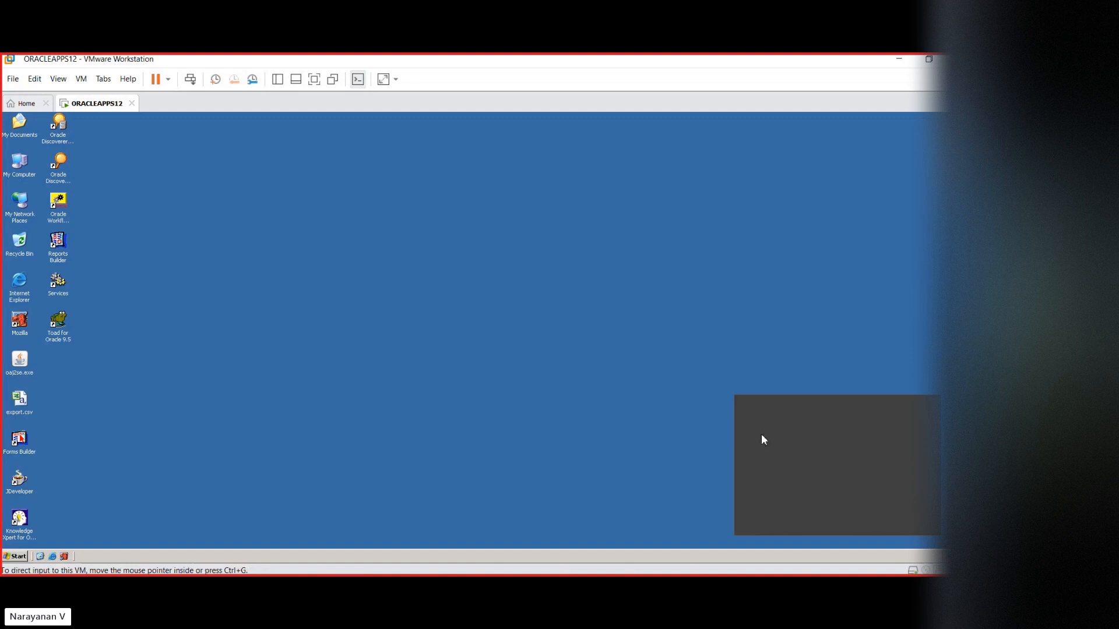